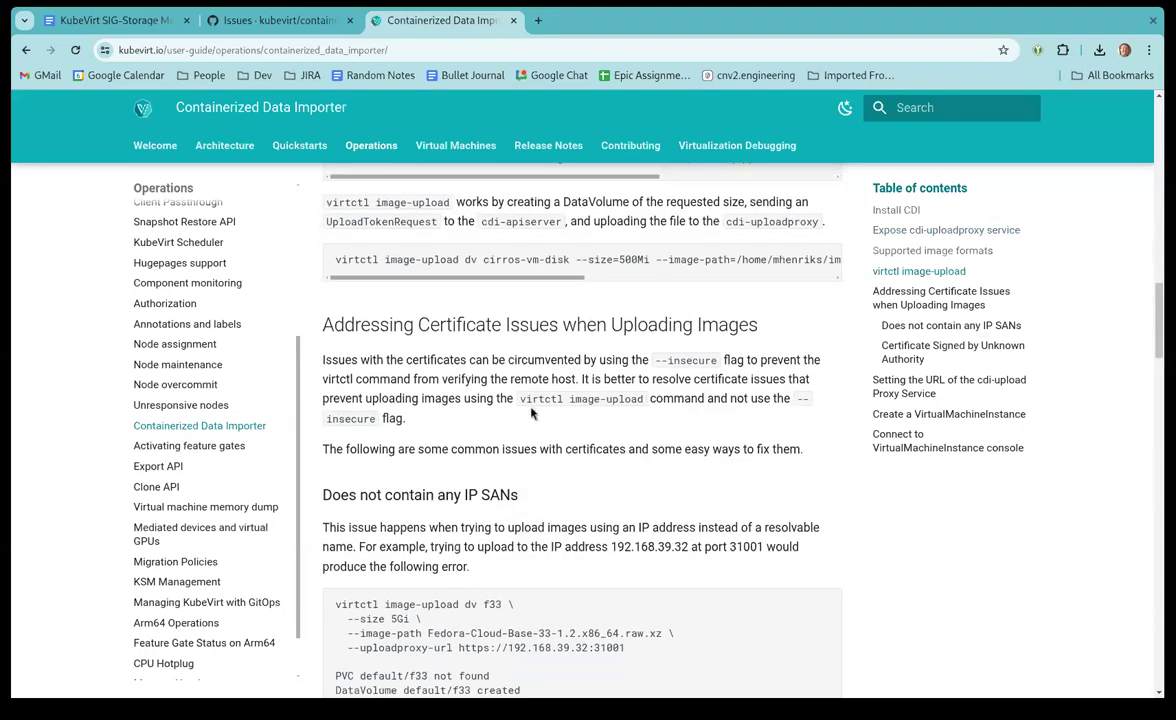
Examine the guide's image upload certificate issues and the section on setting the cdi-upload proxy URL
scroll(531, 412, "down", 7)
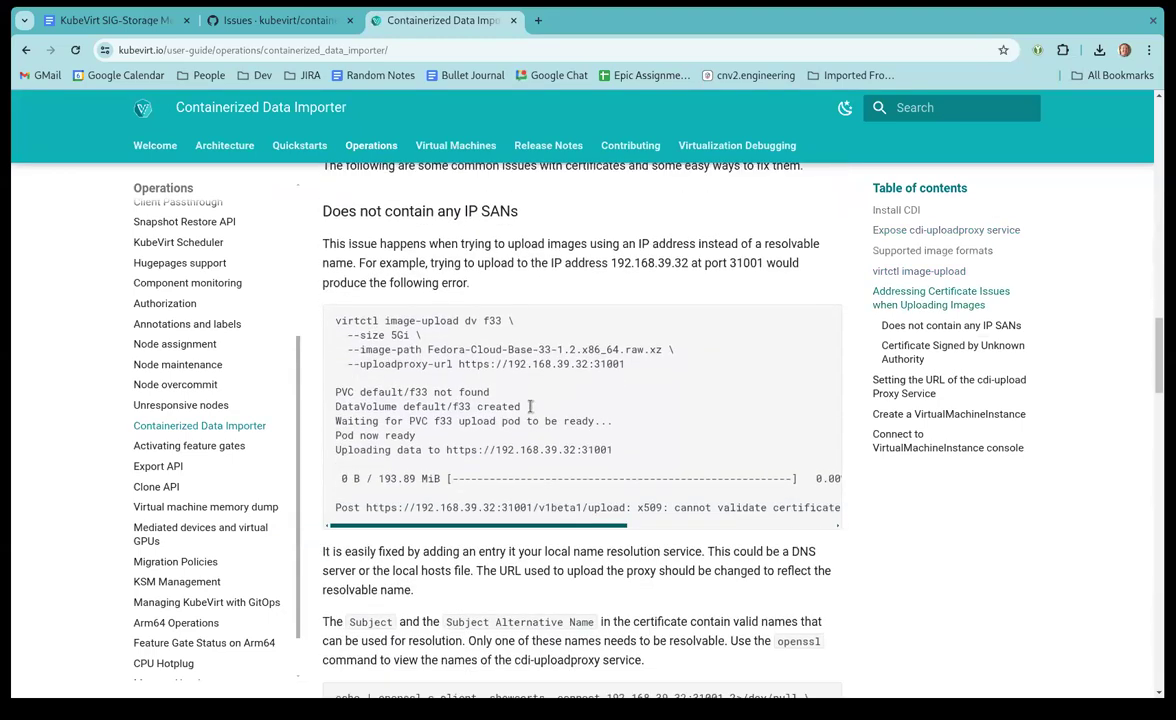
scroll(531, 406, "down", 7)
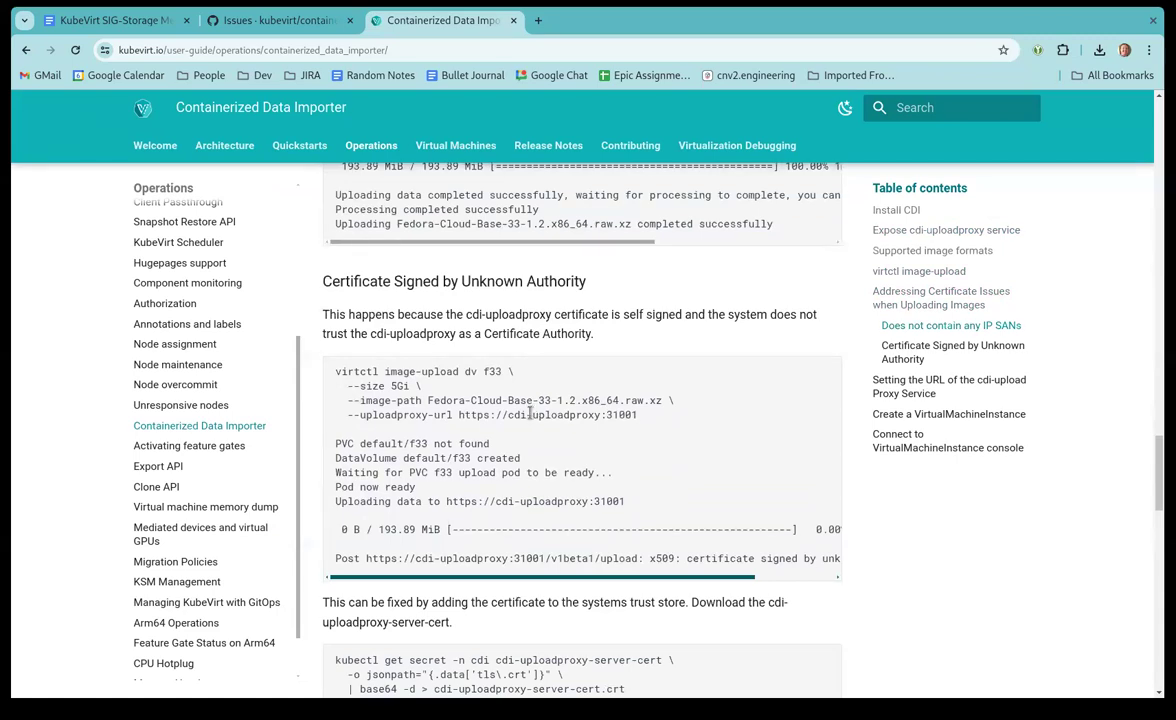
scroll(529, 431, "down", 14)
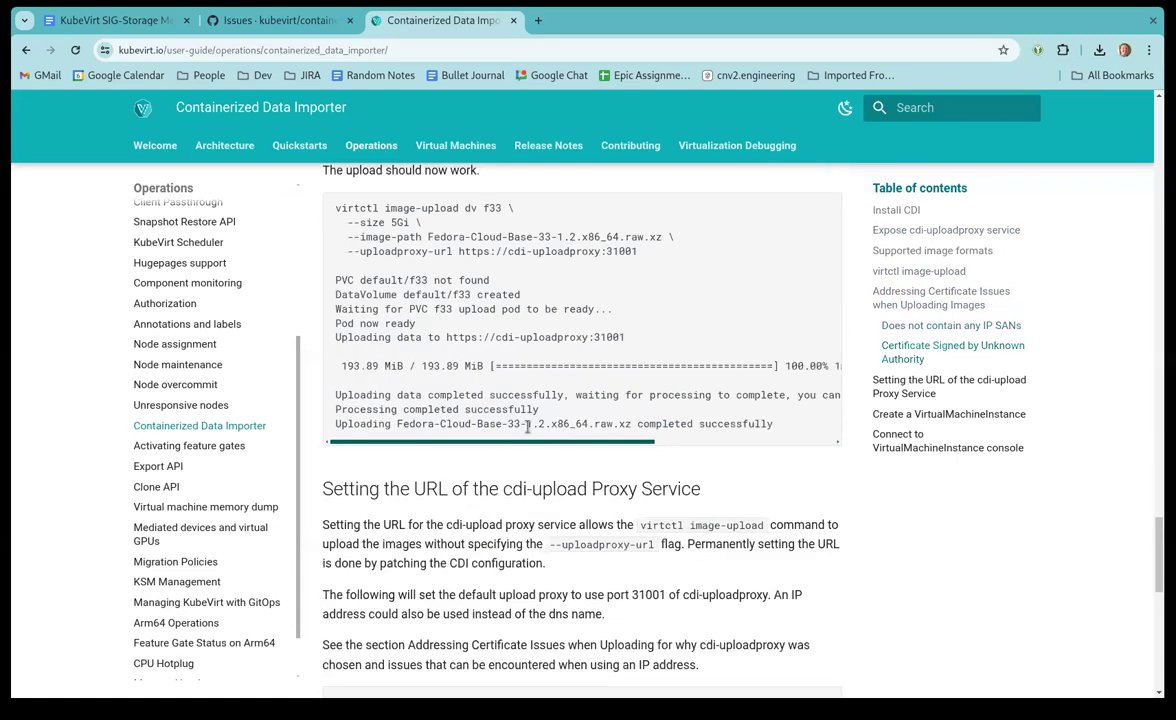
scroll(534, 427, "down", 4)
scroll(533, 430, "up", 1)
scroll(533, 436, "up", 15)
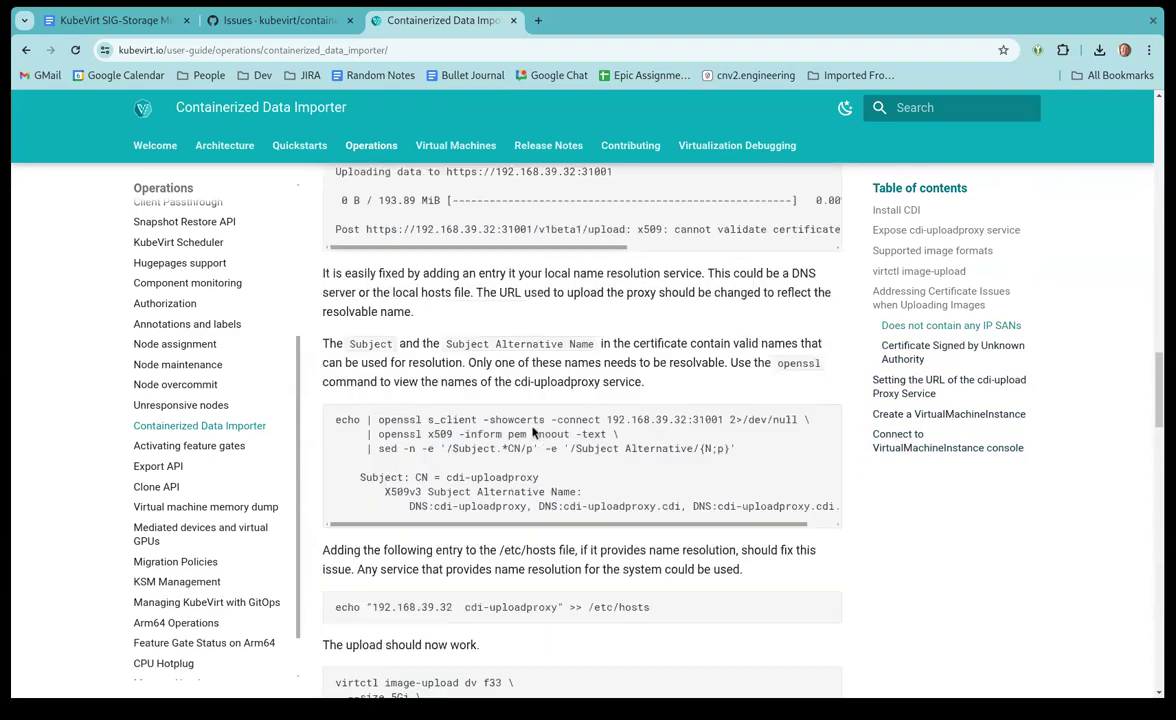
scroll(533, 423, "up", 12)
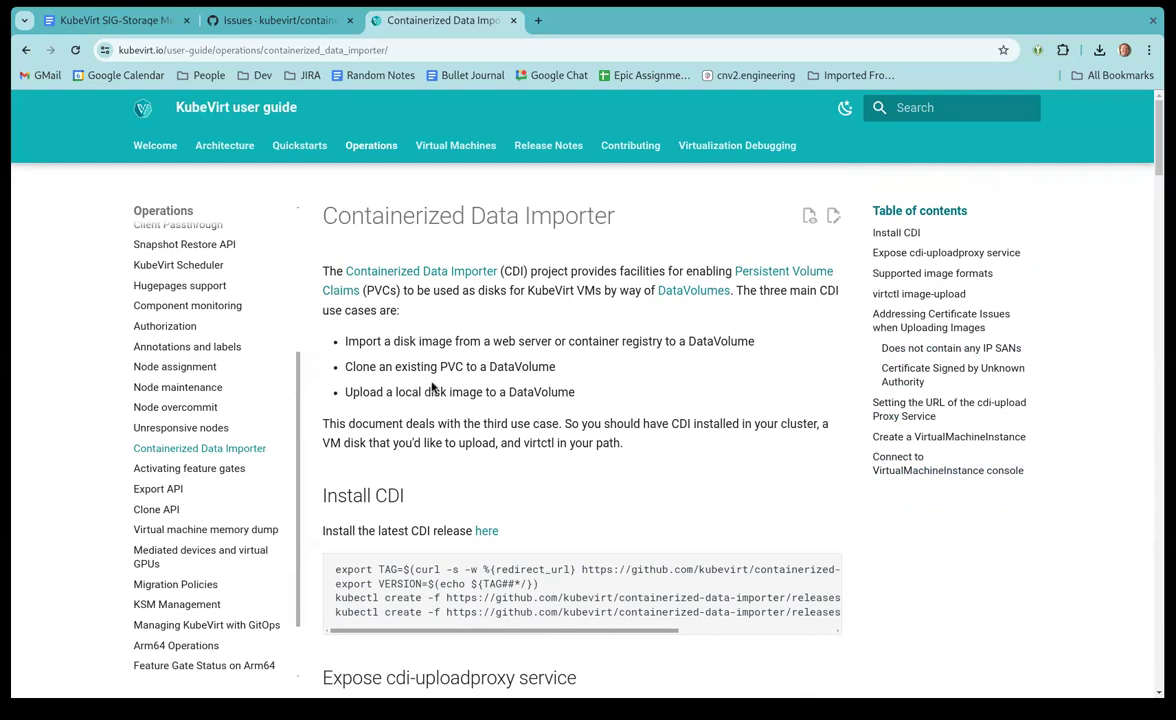
Review the Containerized Data Importer guide from Install CDI through connecting to the VM console, and close the page
scroll(433, 388, "down", 3)
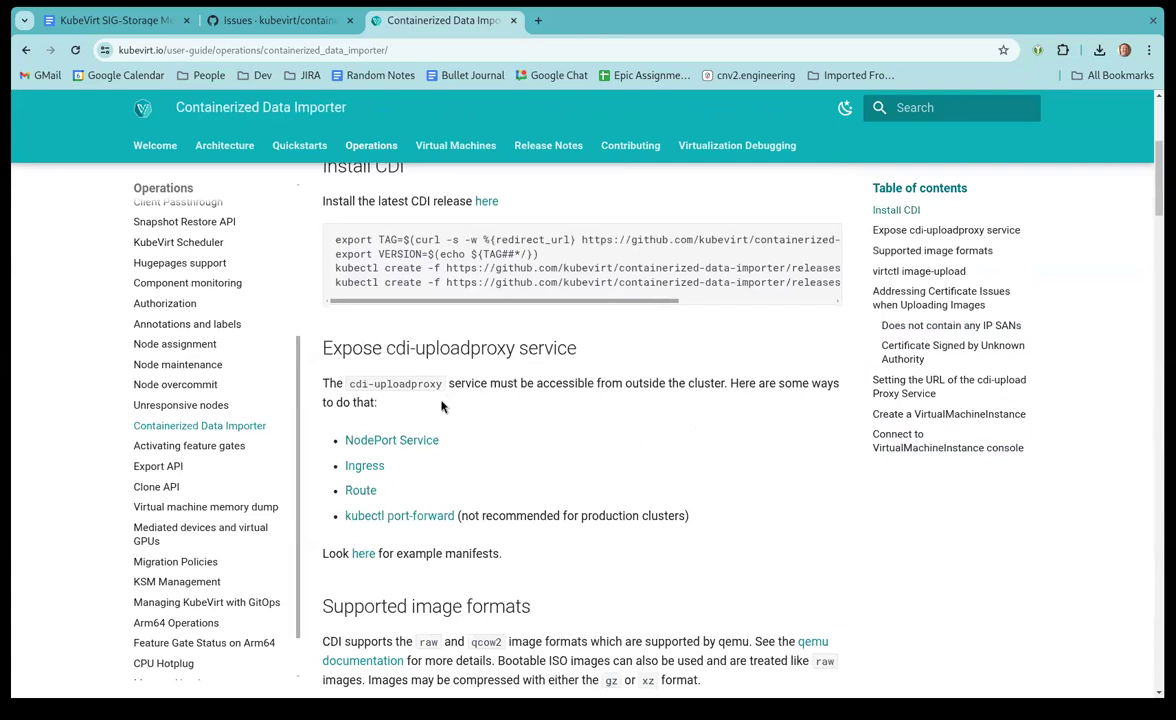
scroll(438, 420, "down", 1)
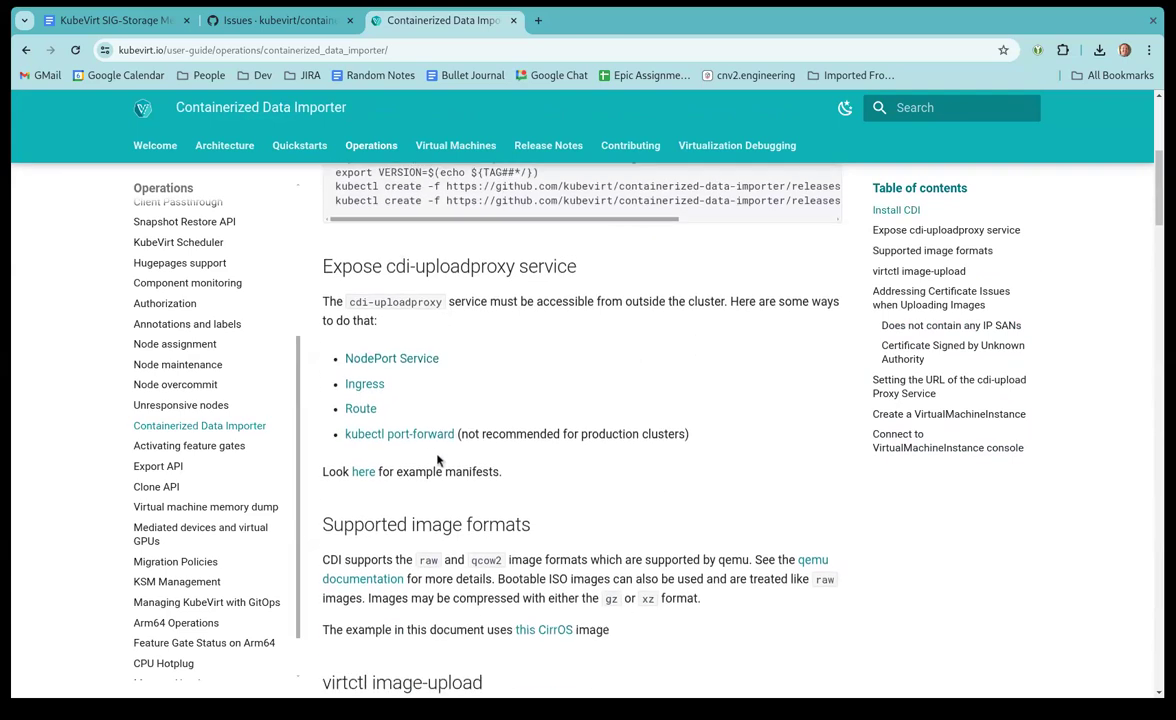
scroll(432, 484, "down", 1)
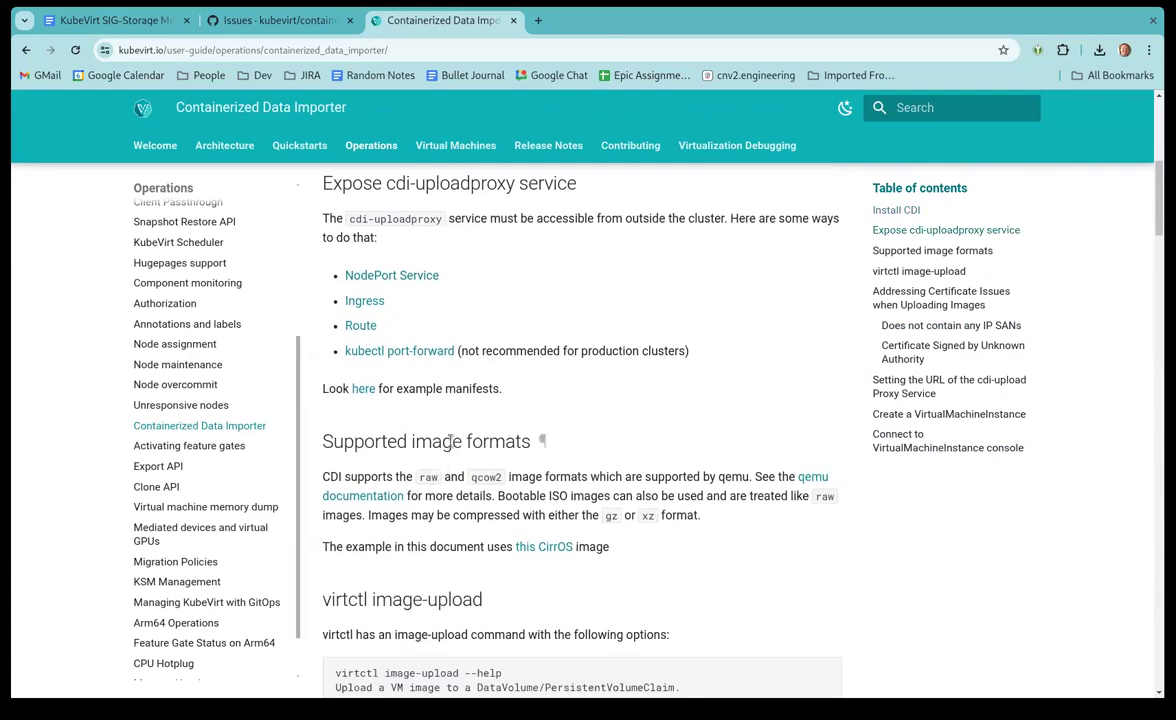
scroll(494, 437, "down", 1)
scroll(494, 437, "down", 7)
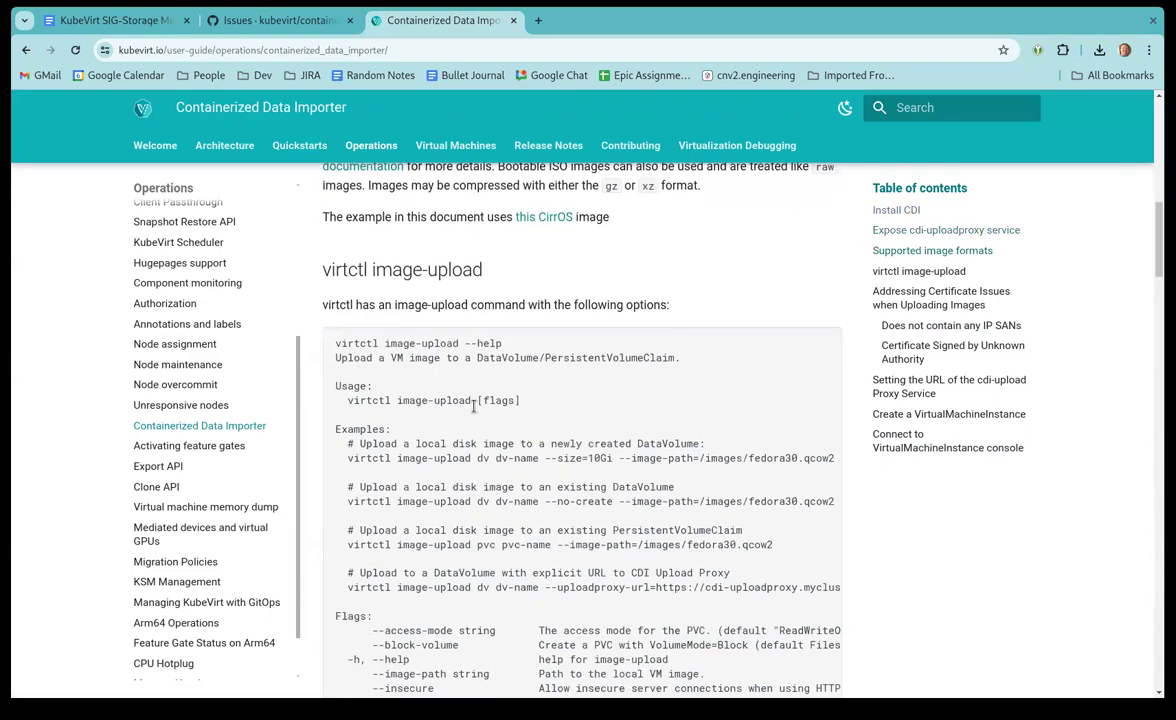
scroll(479, 407, "down", 15)
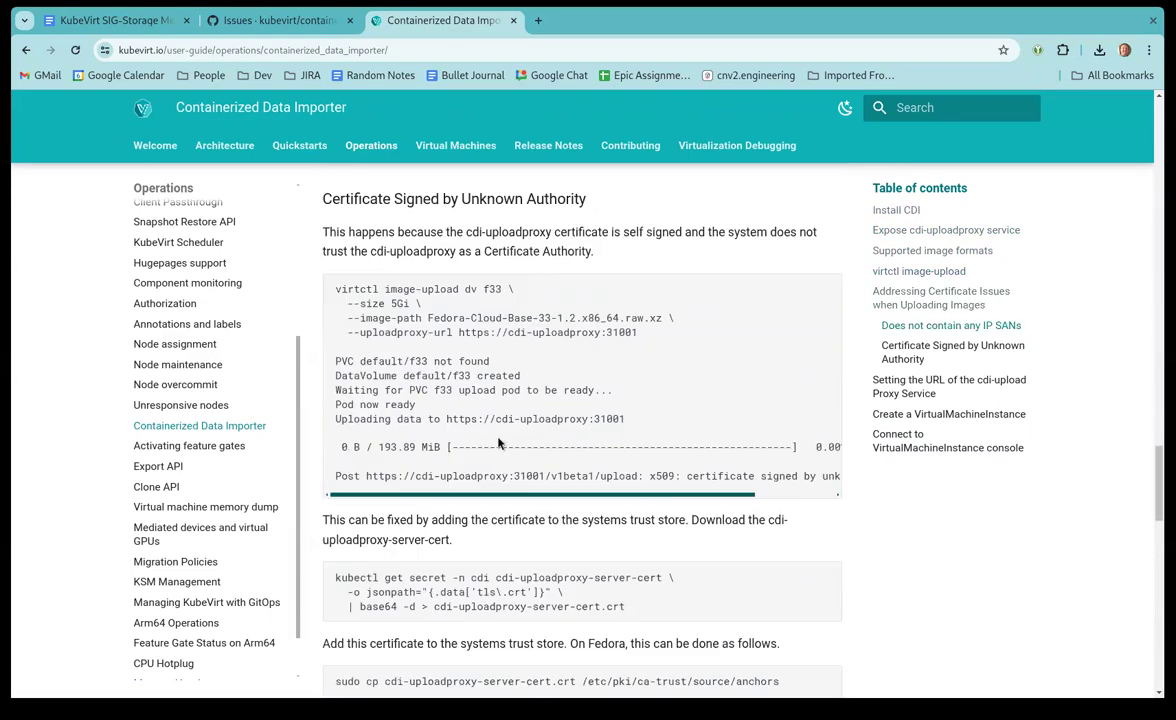
scroll(499, 447, "down", 11)
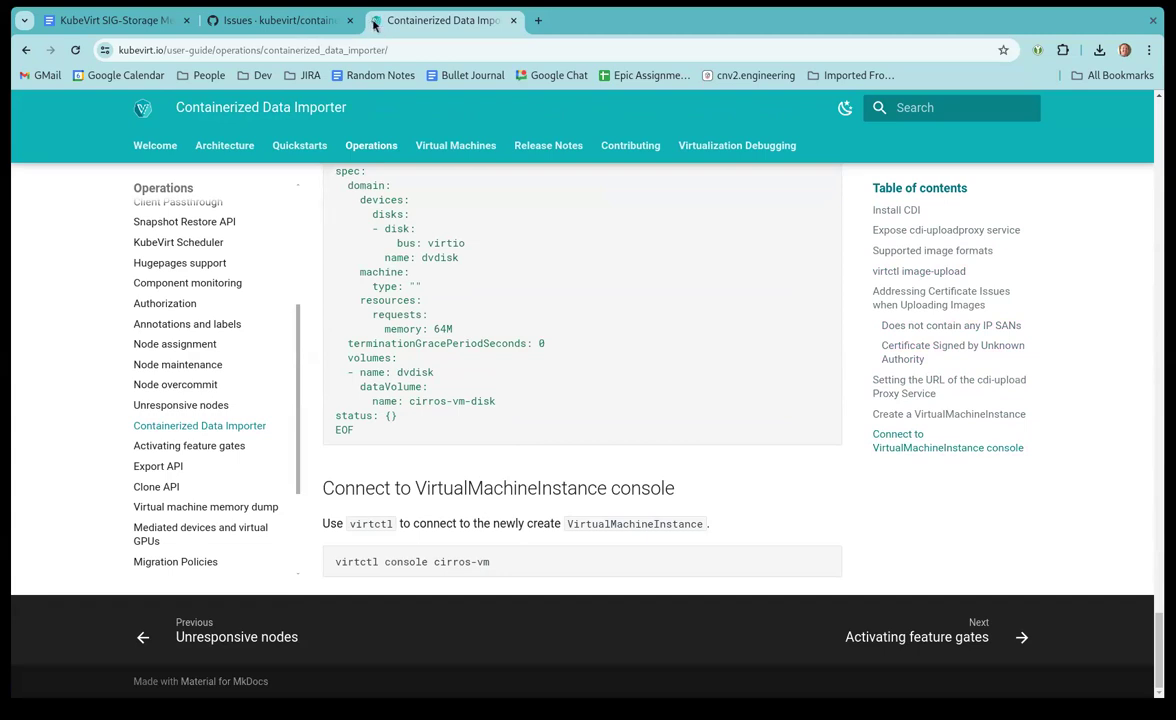
key("ctrl+w")
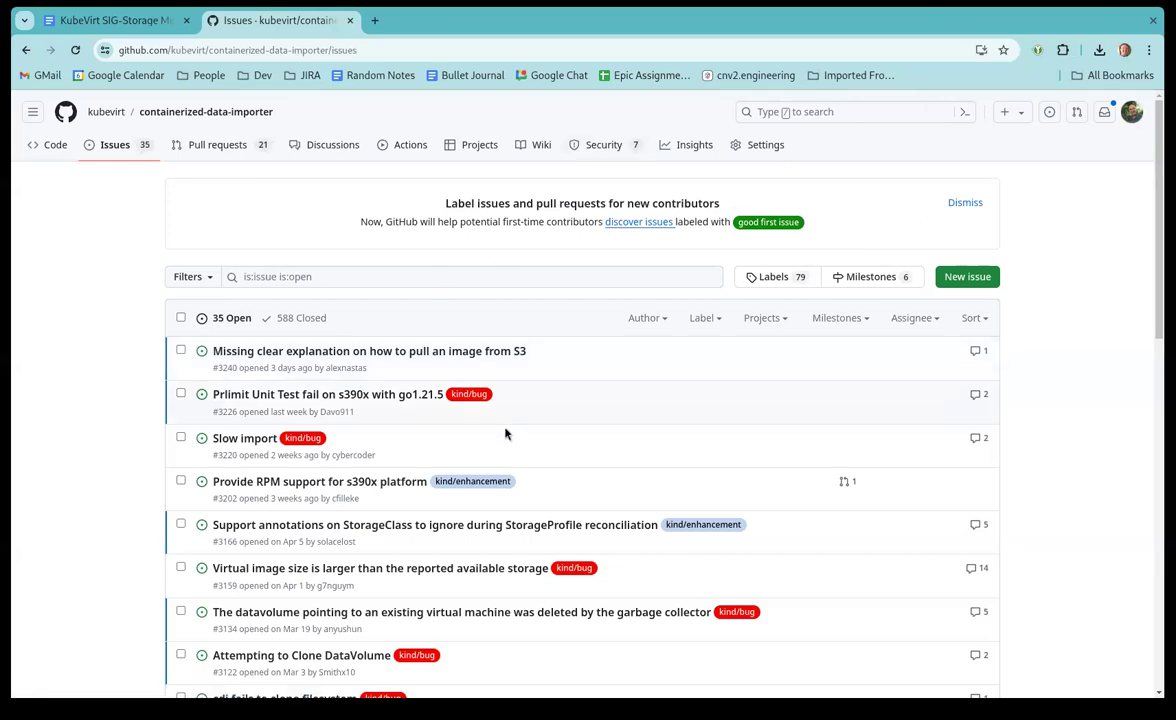
Look over the open containerized-data-importer issues and sort them by recently updated
scroll(450, 480, "down", 3)
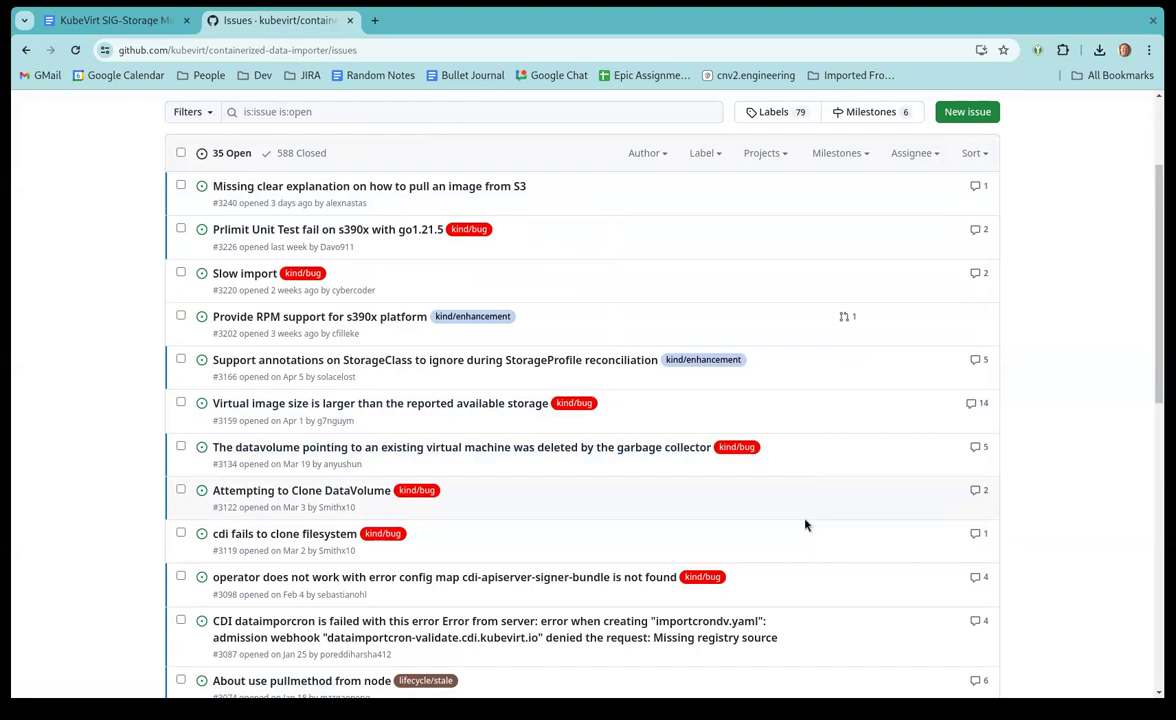
scroll(804, 522, "up", 3)
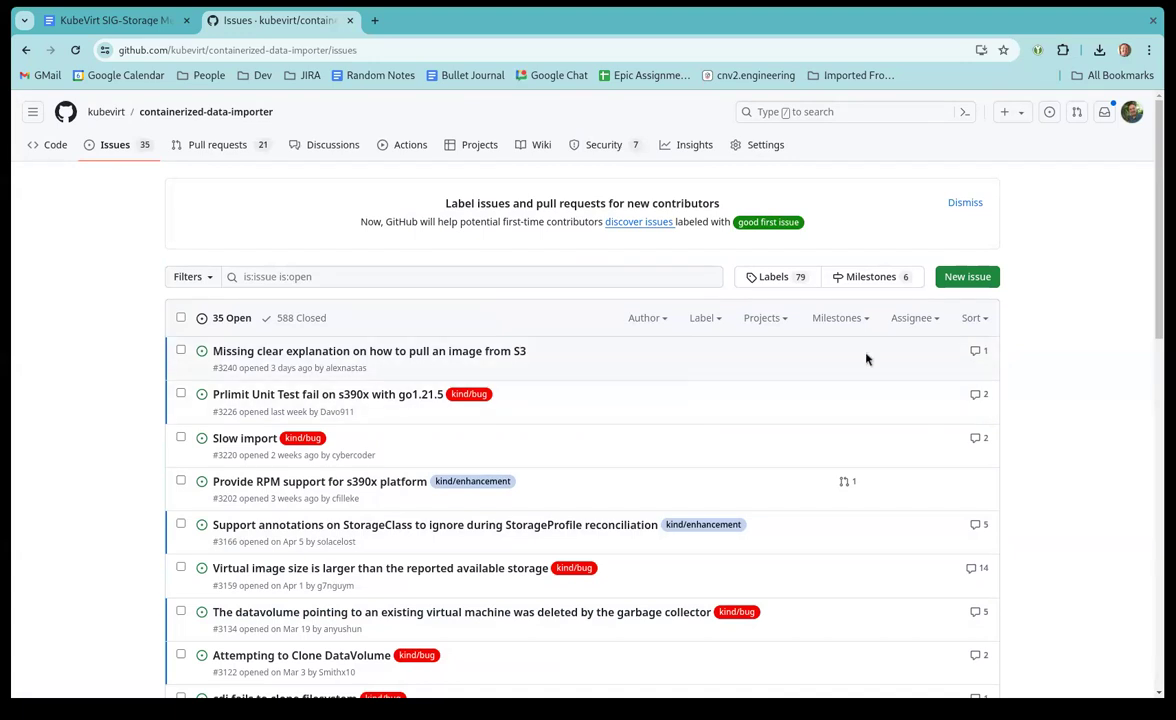
left_click(971, 318)
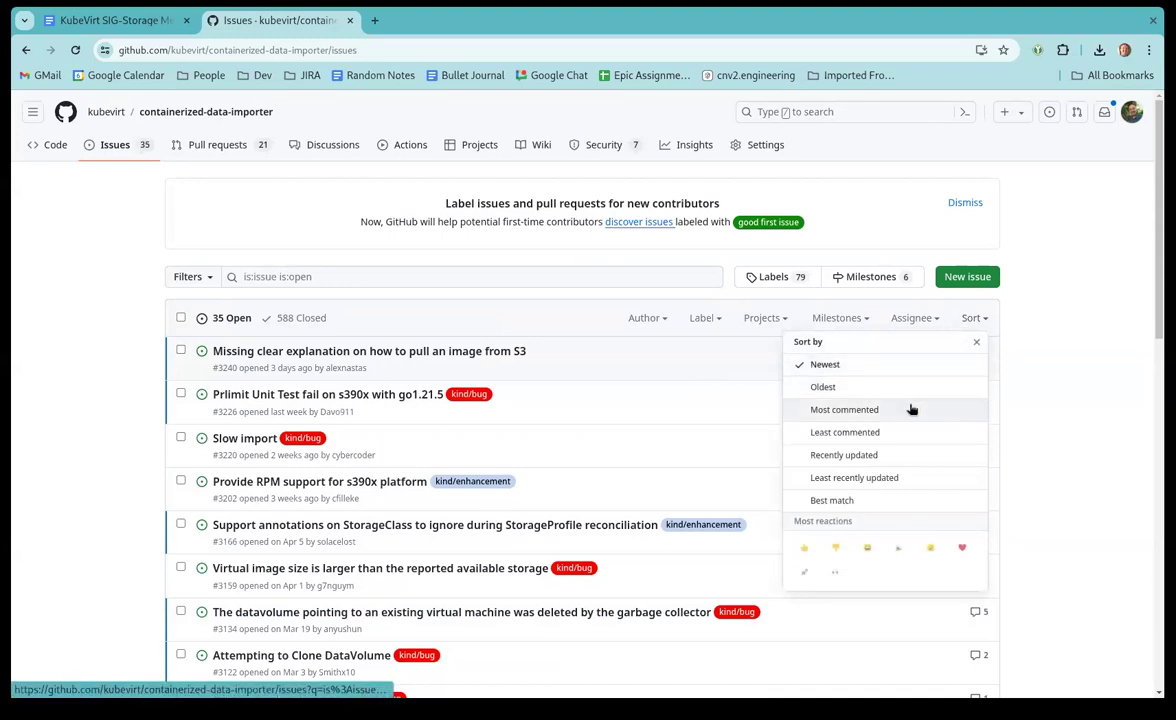
left_click(919, 455)
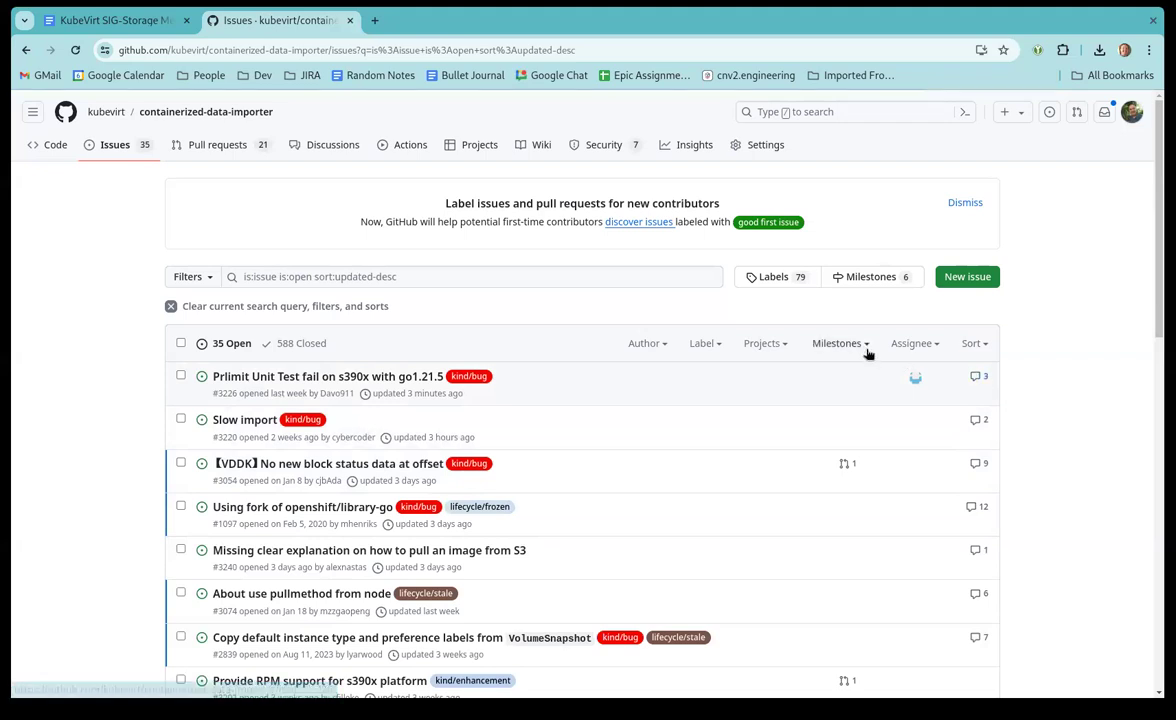
Open the issue "【VDDK】No new block status data at offset" in a new browser tab and switch to it
scroll(661, 483, "down", 1)
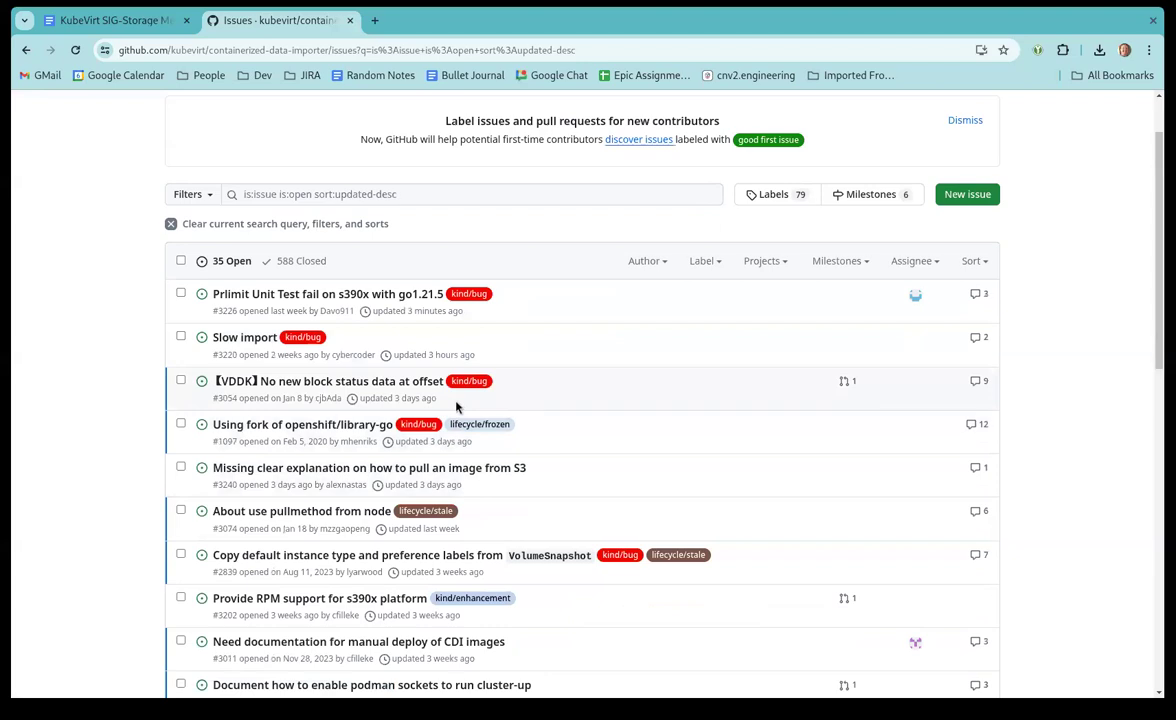
mouse_move(323, 384)
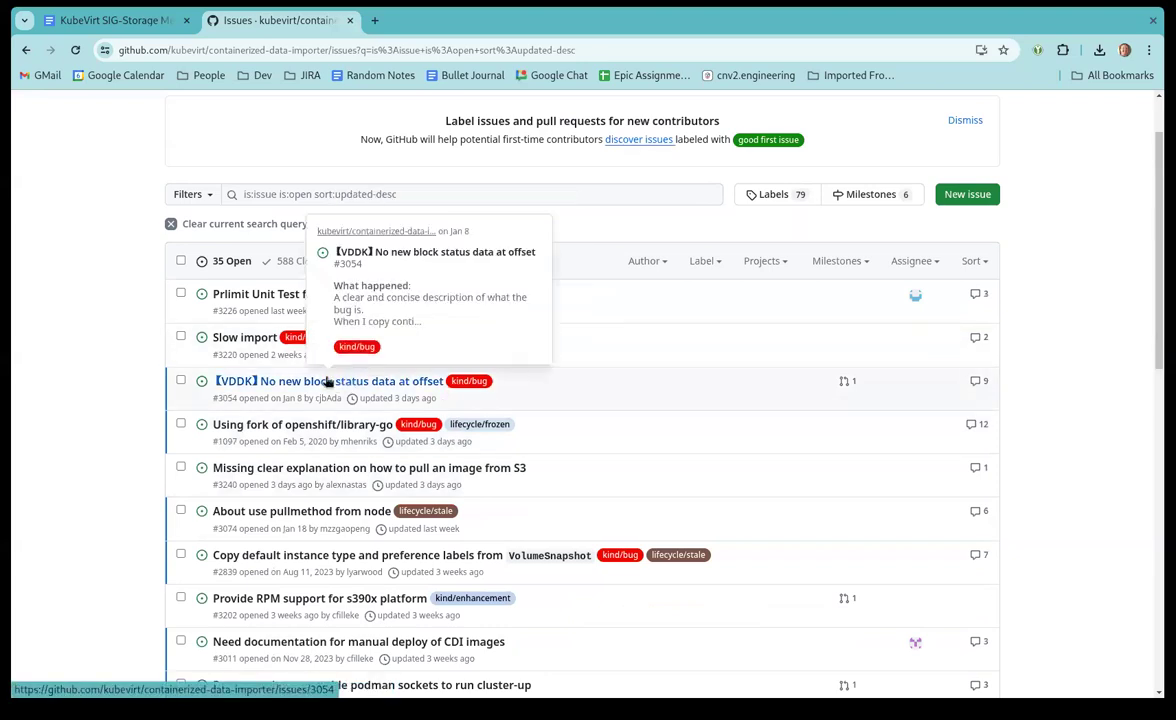
middle_click(319, 391)
left_click(405, 20)
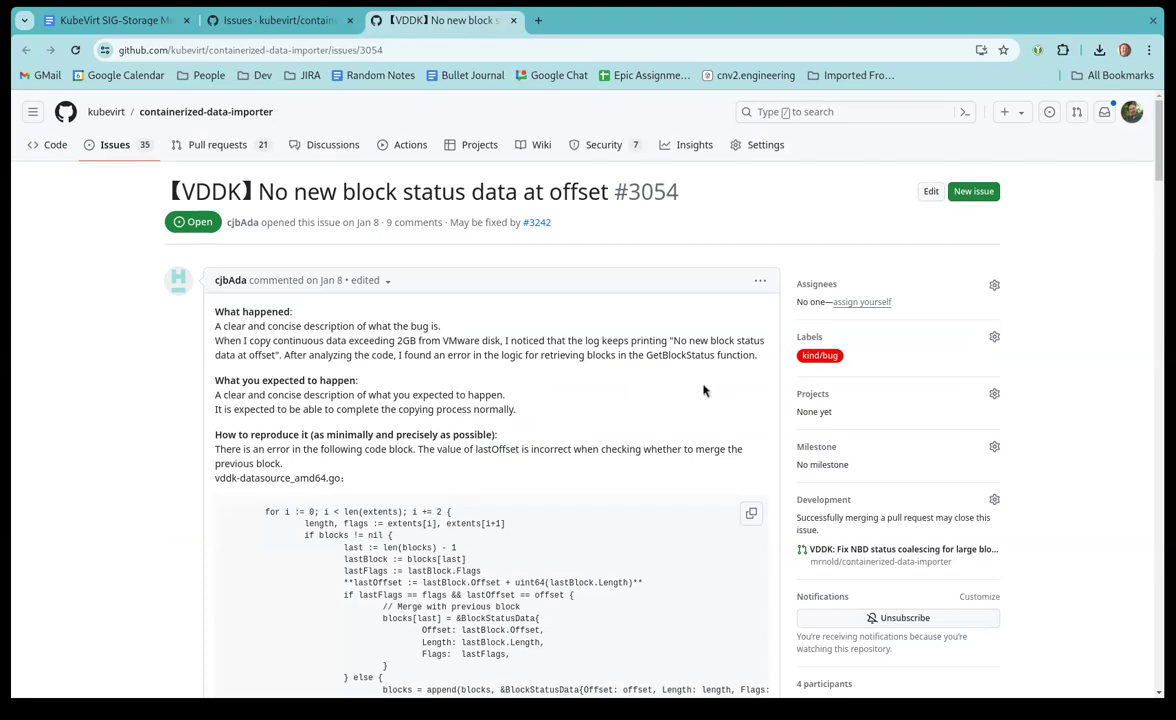
Read the VDDK issue's discussion through its latest comment and open the linked pull request #3242 in a separate tab
scroll(733, 391, "down", 4)
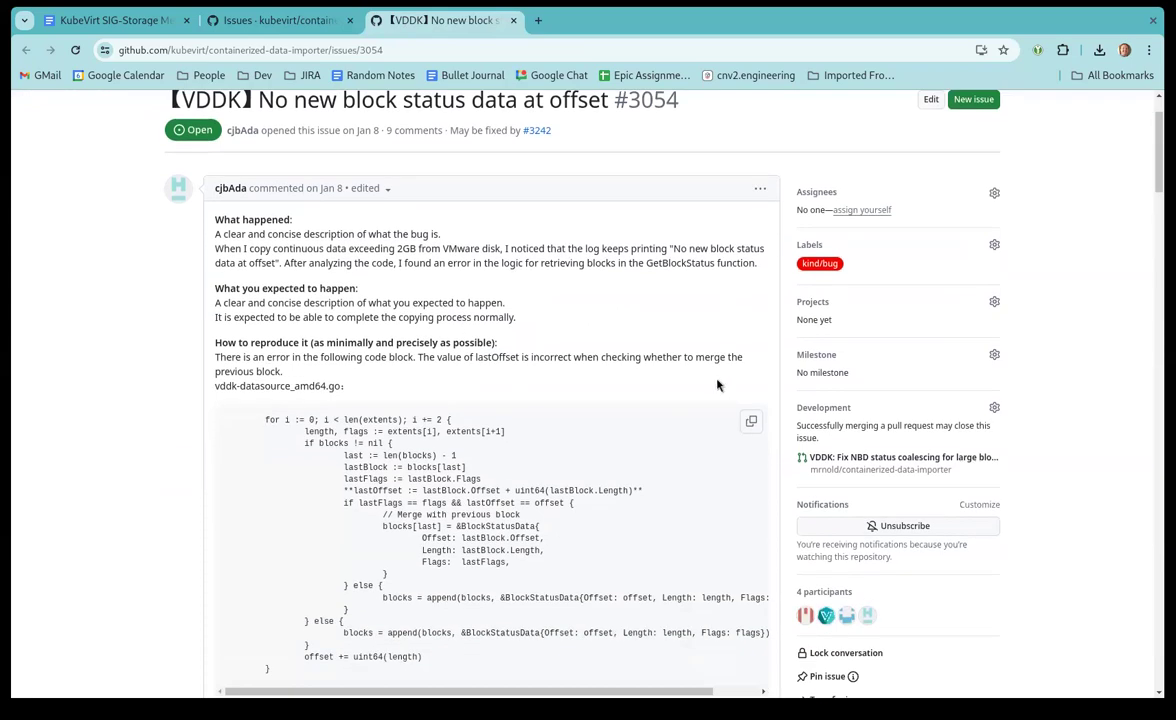
scroll(710, 396, "down", 15)
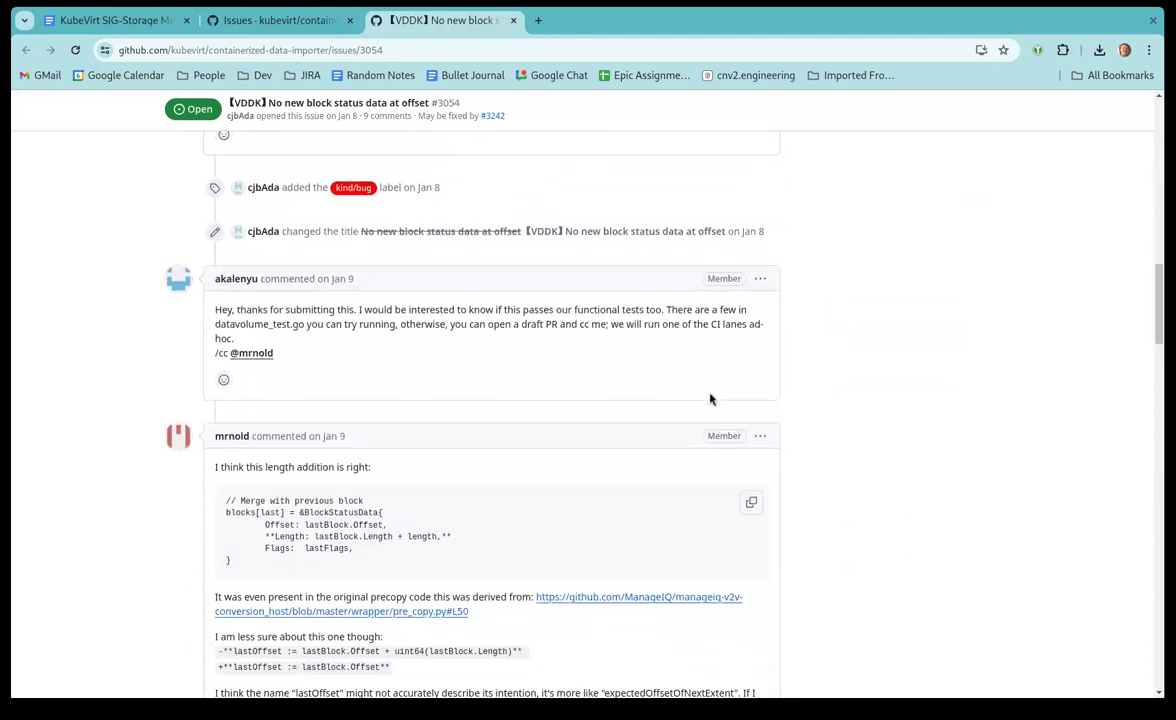
scroll(710, 399, "down", 20)
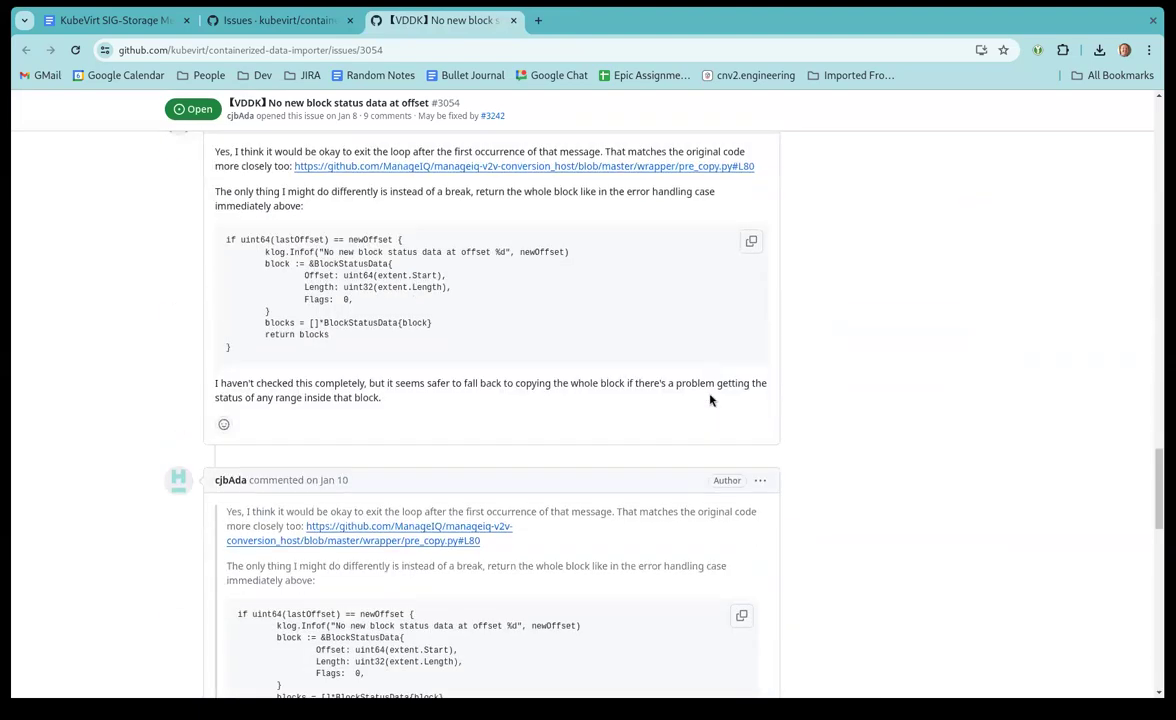
scroll(710, 401, "down", 5)
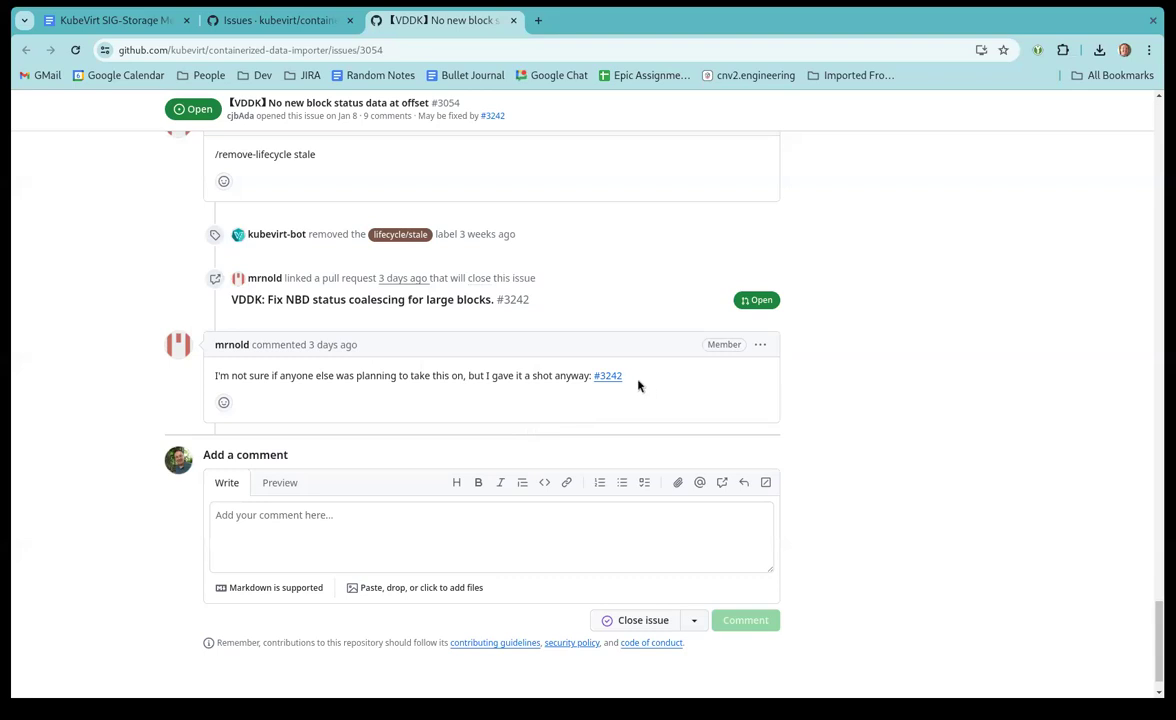
mouse_move(611, 379)
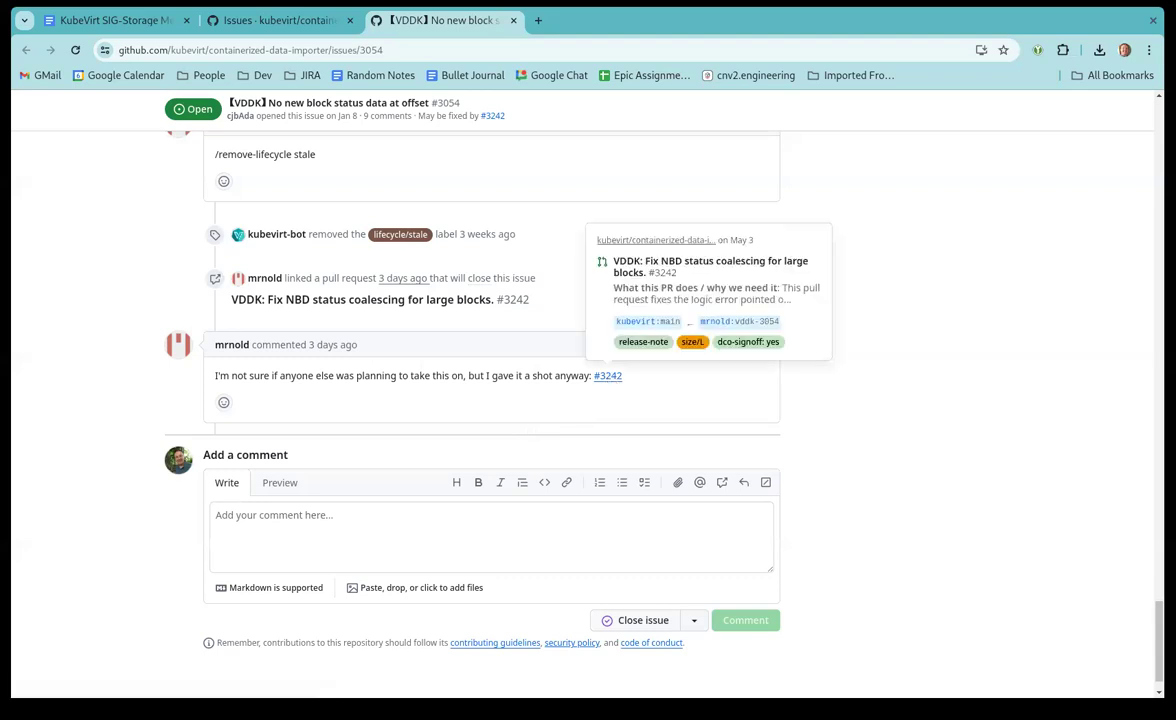
middle_click(608, 376)
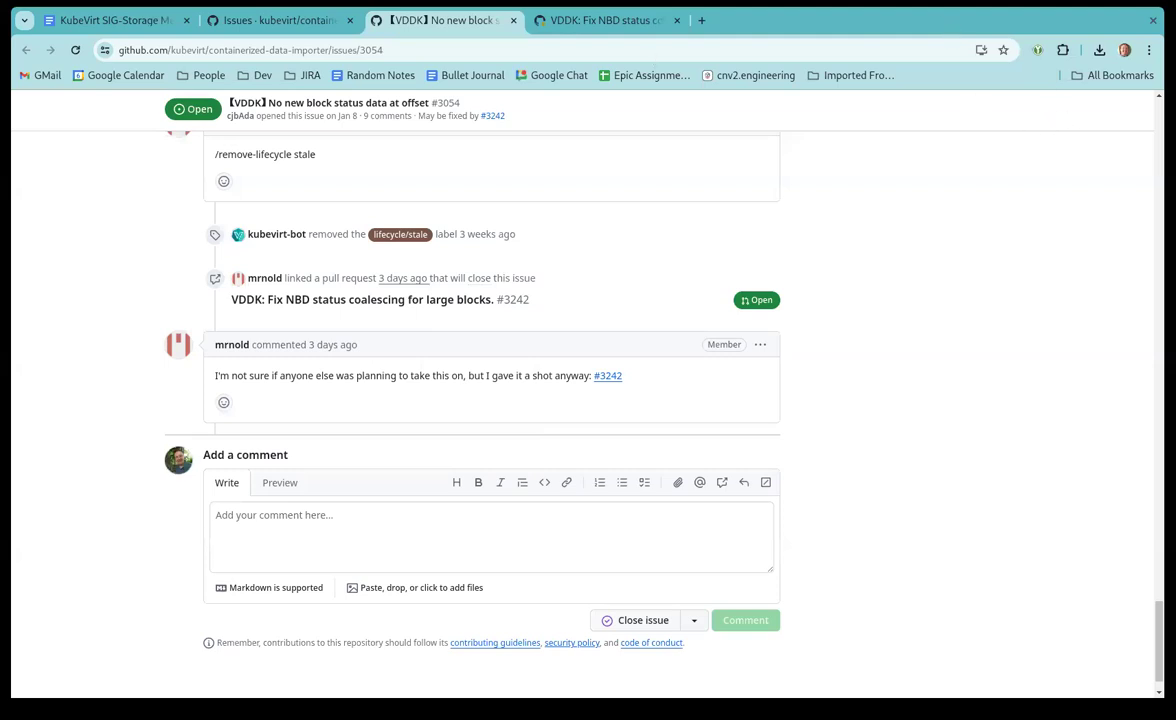
left_click(545, 20)
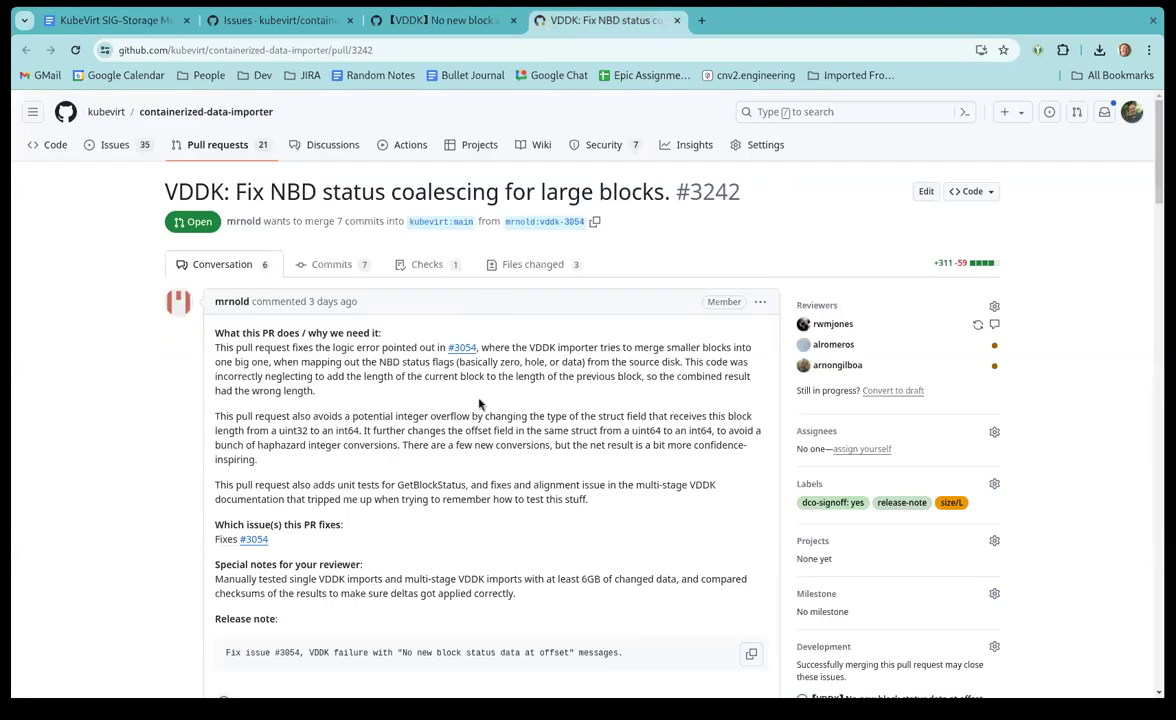
Review pull request #3242's description, review comments and check status, and close both the issue and pull request pages
scroll(479, 404, "down", 2)
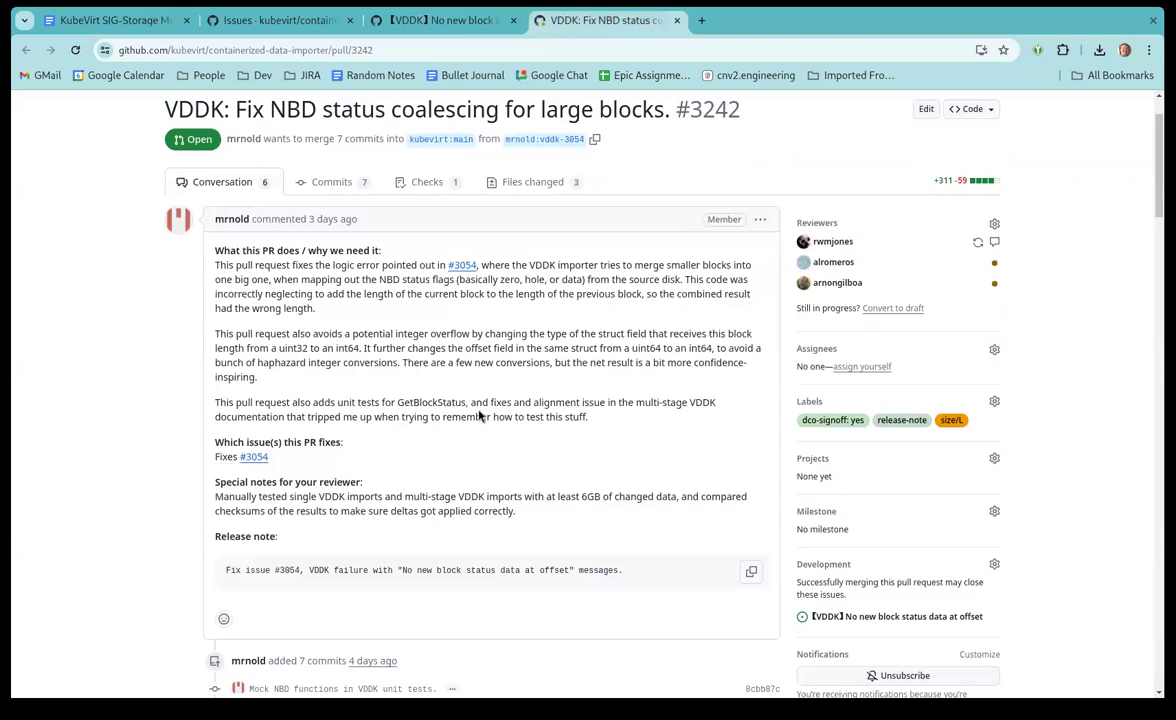
scroll(479, 416, "down", 5)
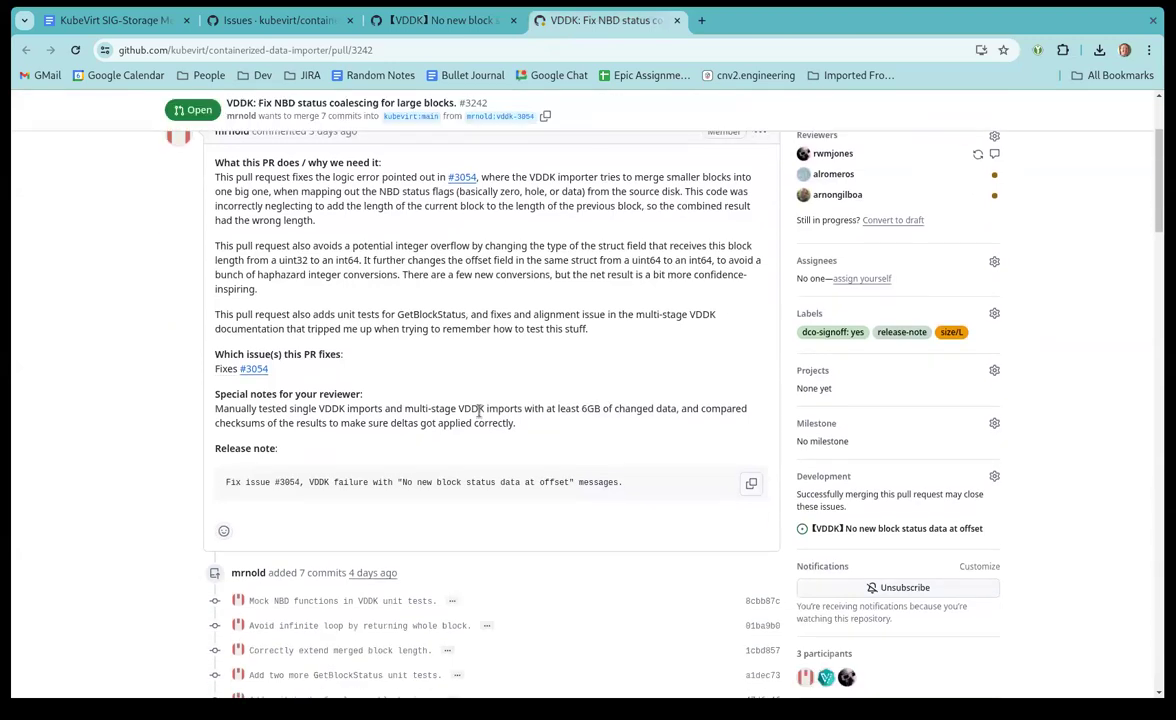
scroll(485, 413, "down", 2)
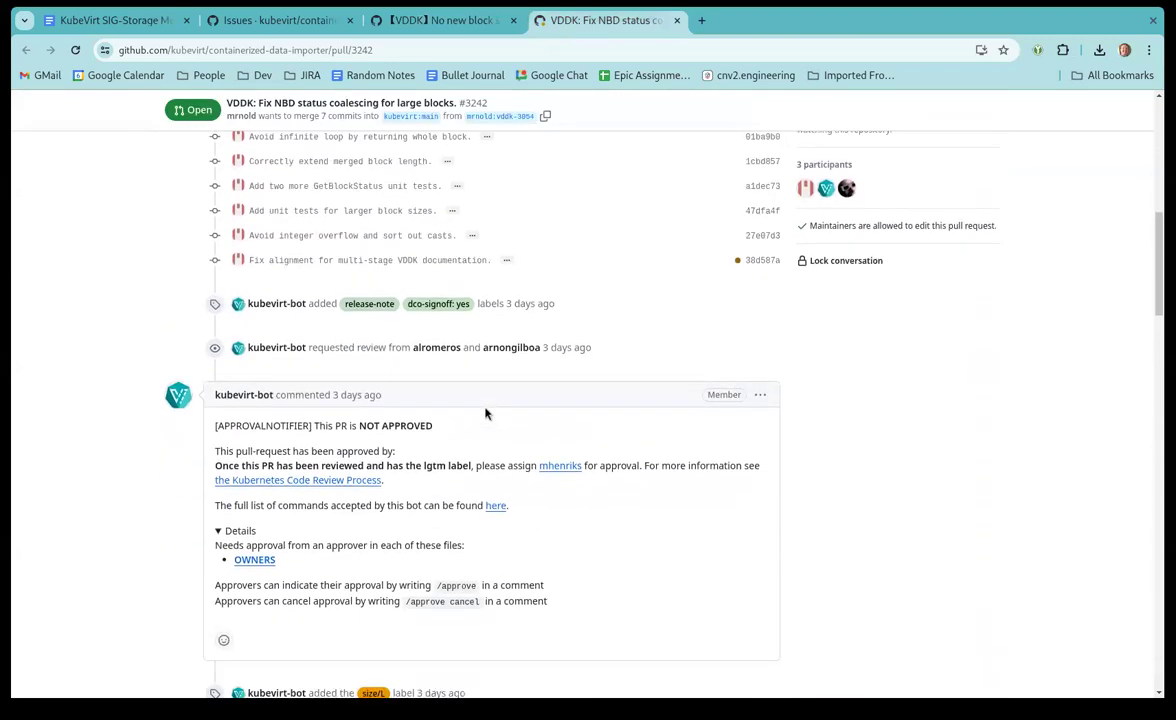
scroll(485, 413, "down", 7)
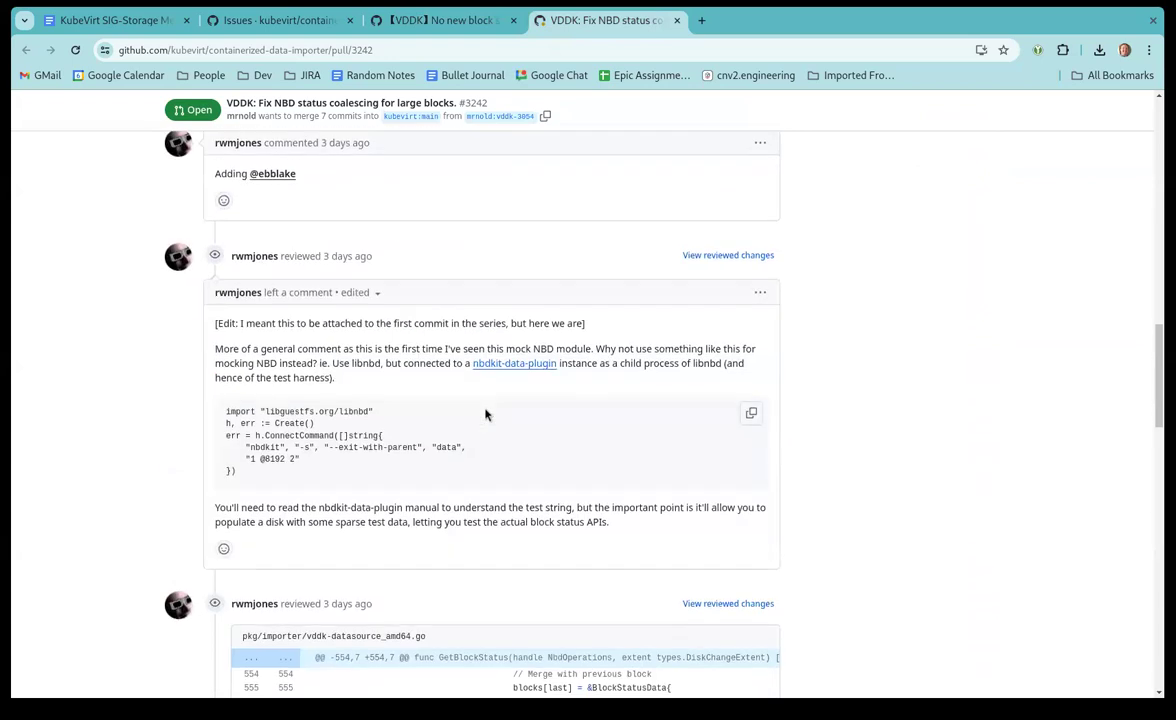
scroll(485, 413, "down", 2)
scroll(485, 413, "down", 8)
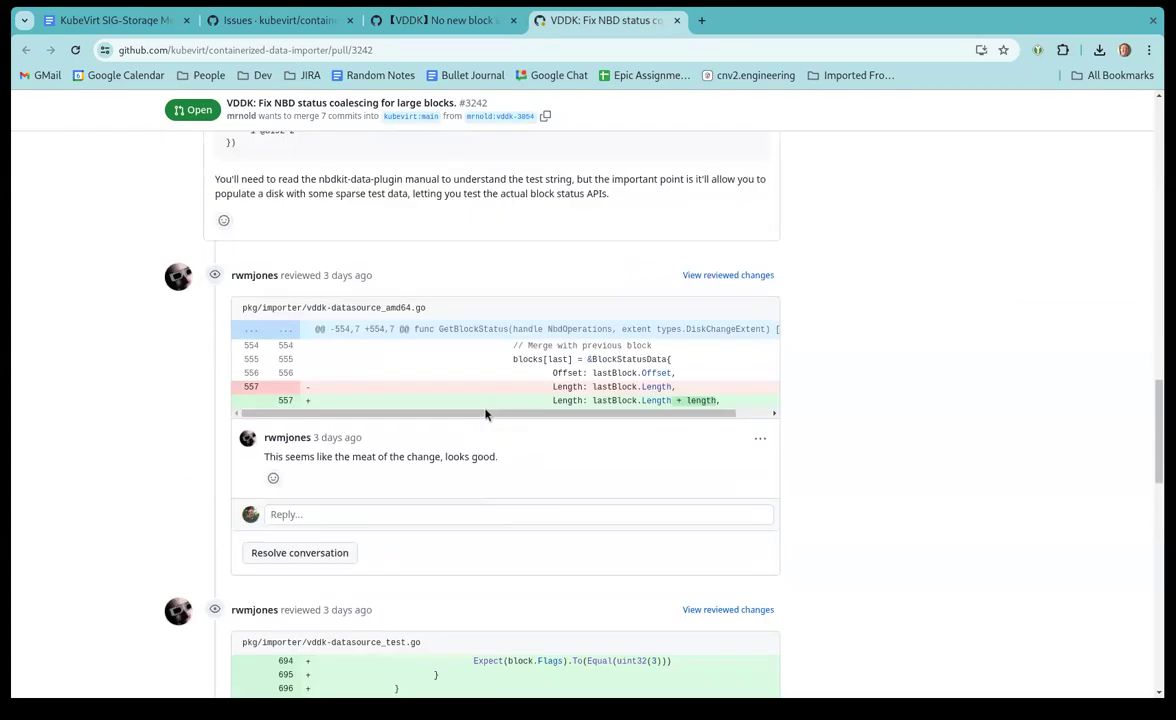
scroll(485, 408, "down", 5)
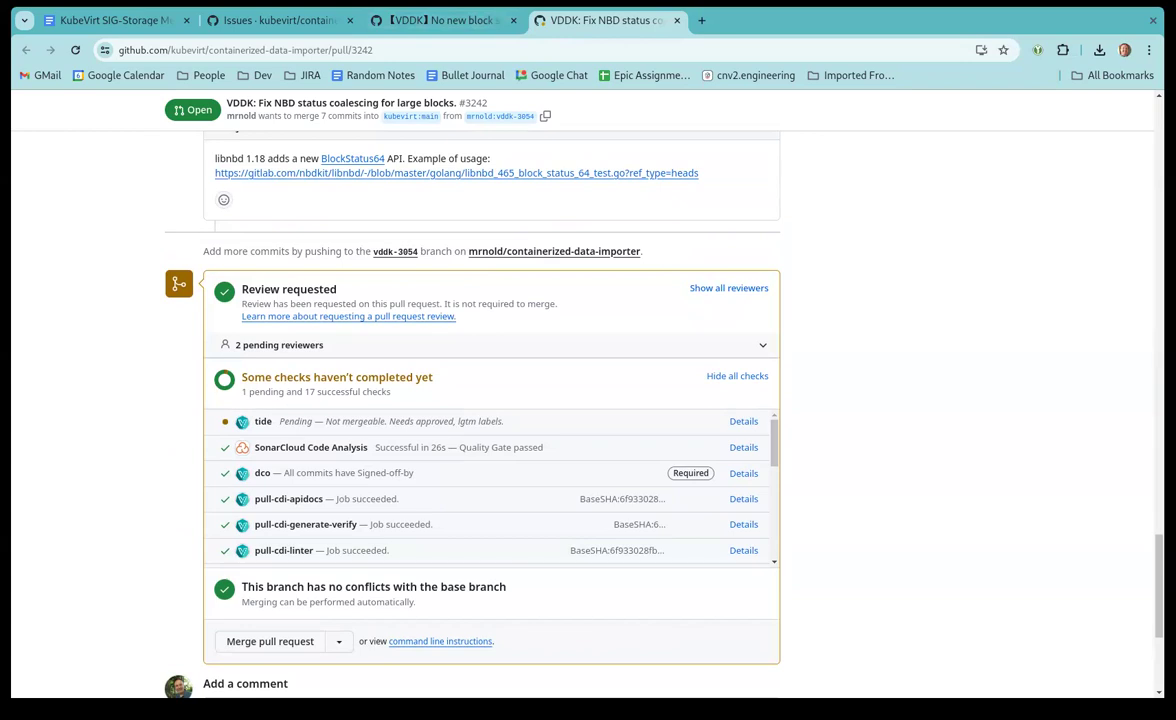
left_click(512, 20)
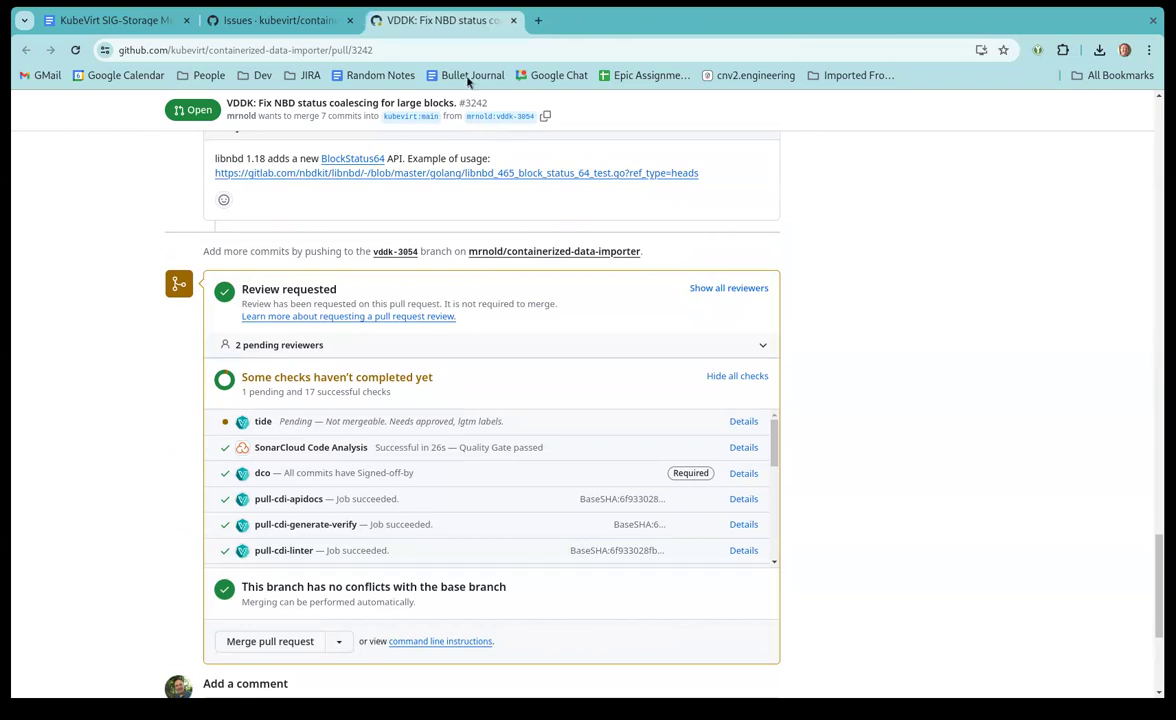
left_click(512, 20)
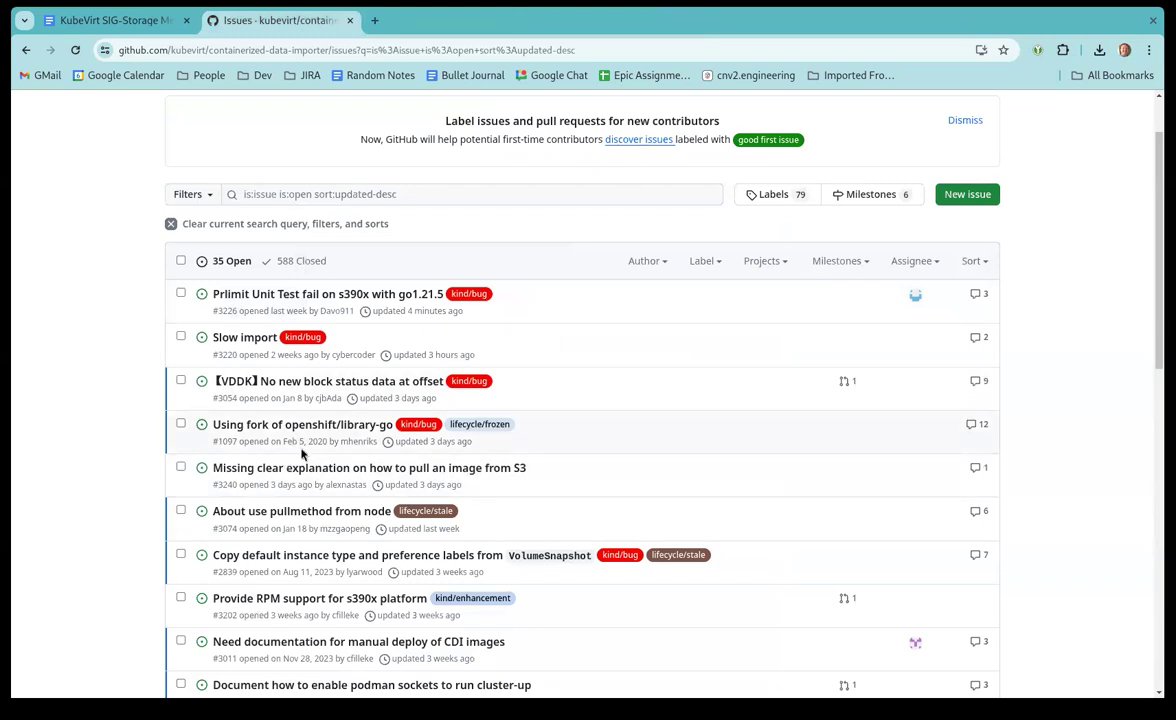
Open the issue "Using fork of openshift/library-go" in a separate browser tab and read its discussion through the recent comments
mouse_move(308, 424)
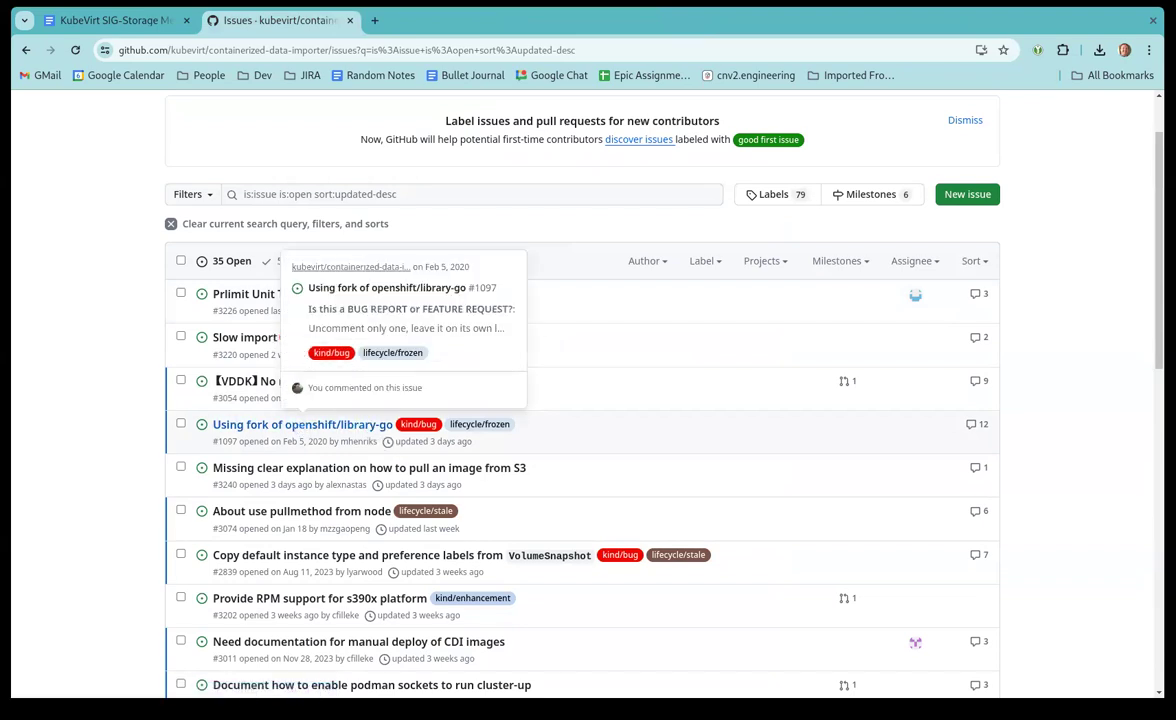
middle_click(320, 424)
left_click(402, 21)
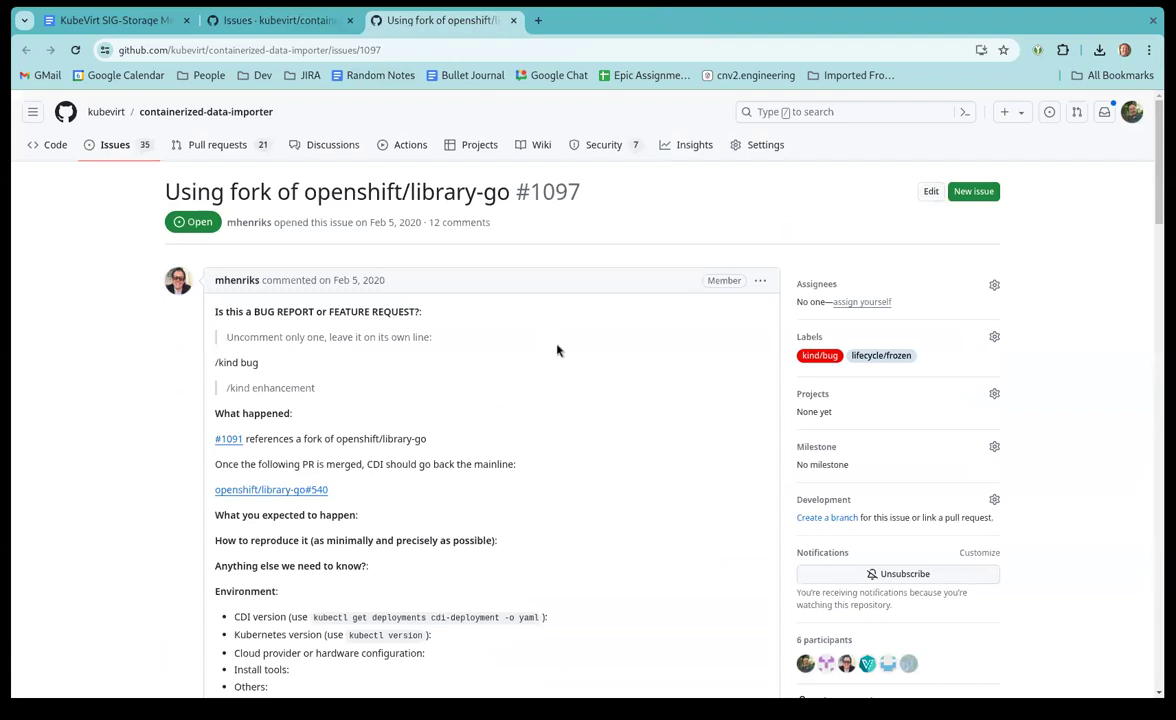
scroll(601, 396, "down", 6)
scroll(693, 441, "down", 4)
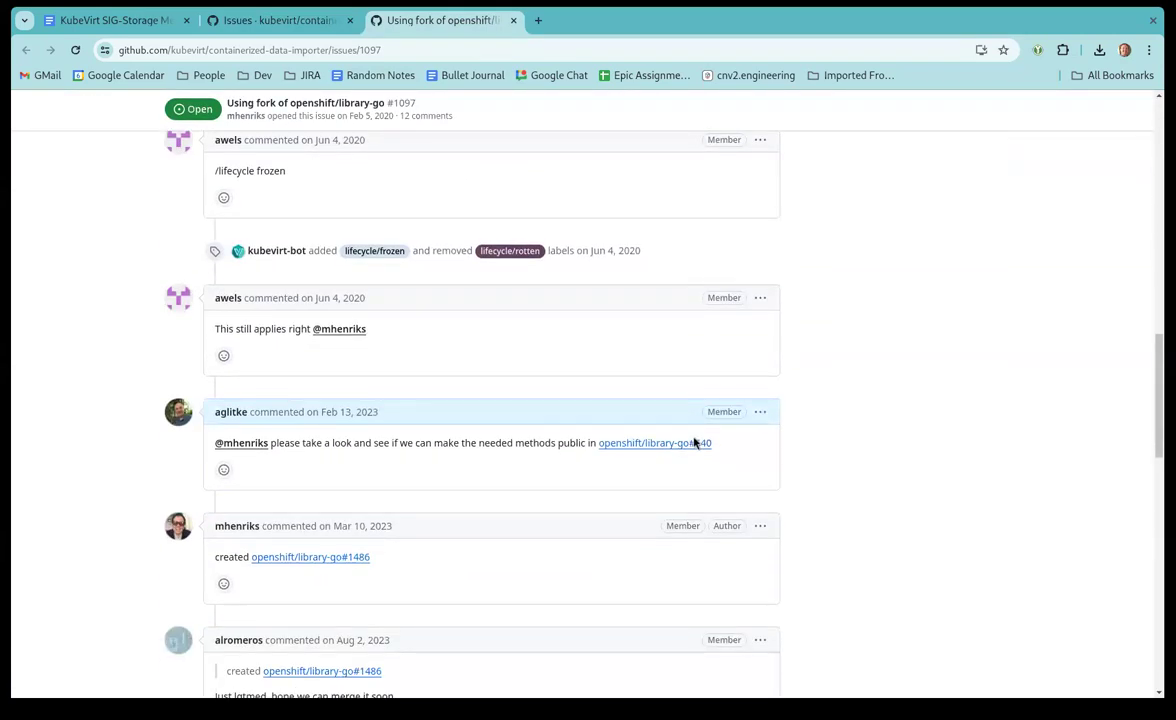
scroll(695, 443, "down", 5)
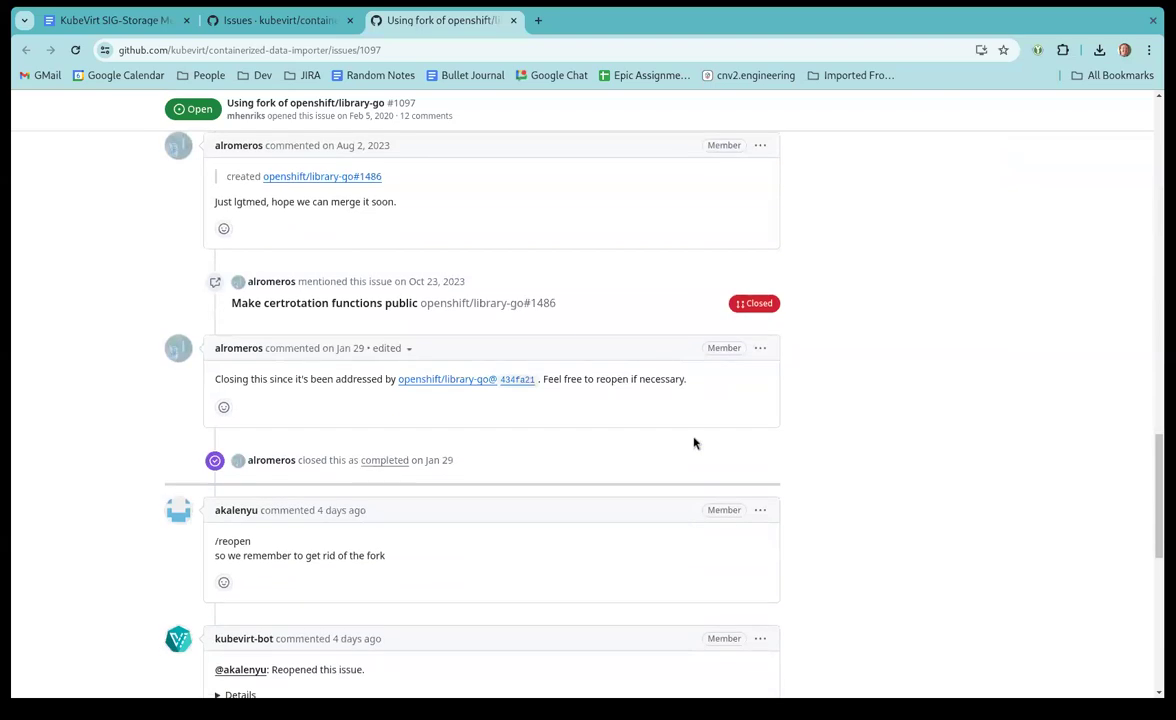
scroll(695, 443, "down", 1)
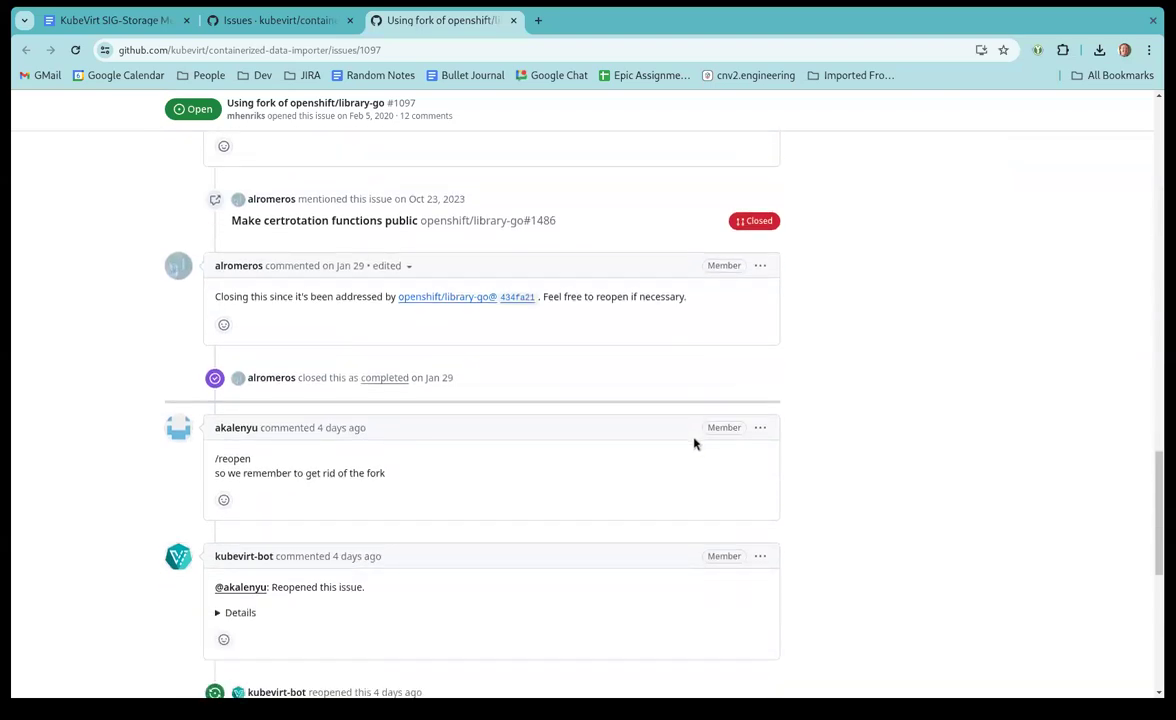
scroll(695, 443, "down", 8)
Return to the description of issue #1097 and preview the linked pull request openshift/library-go#540
scroll(701, 441, "up", 15)
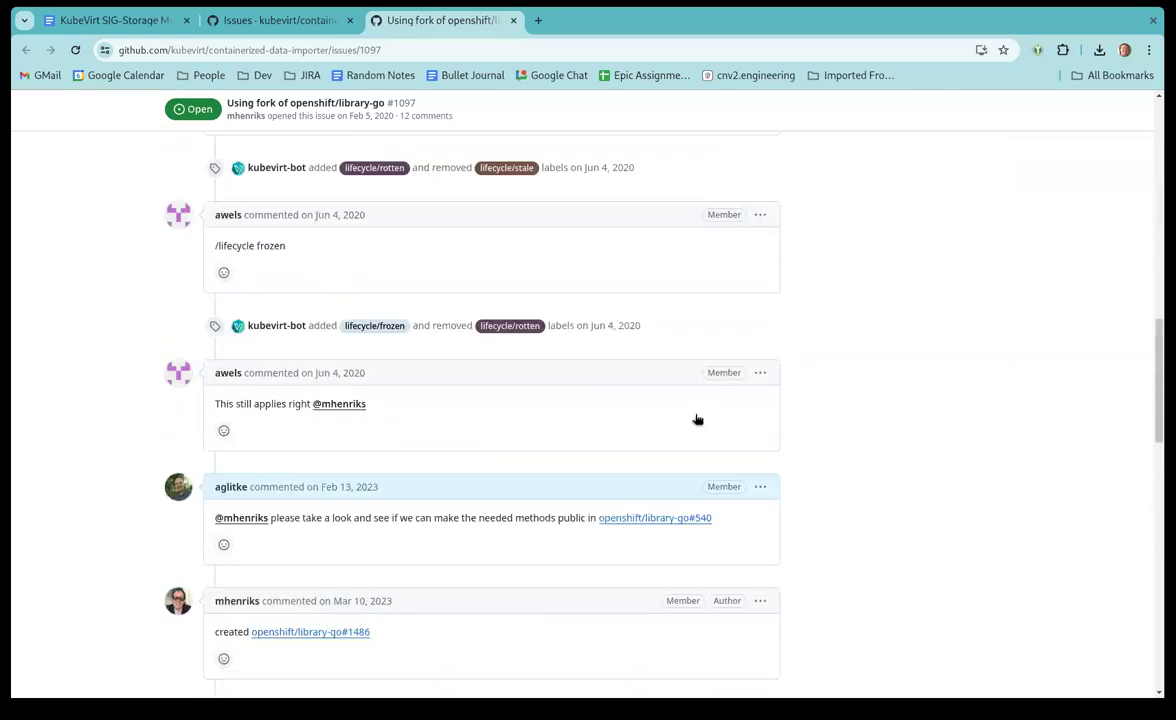
scroll(697, 419, "up", 12)
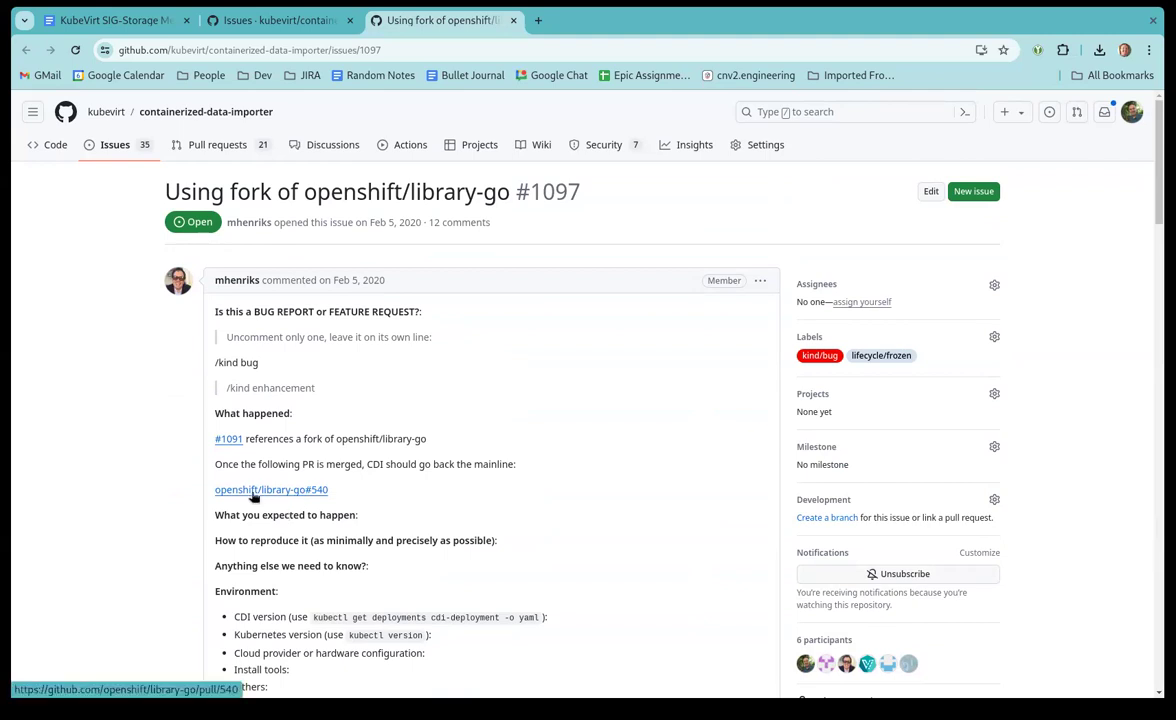
mouse_move(253, 497)
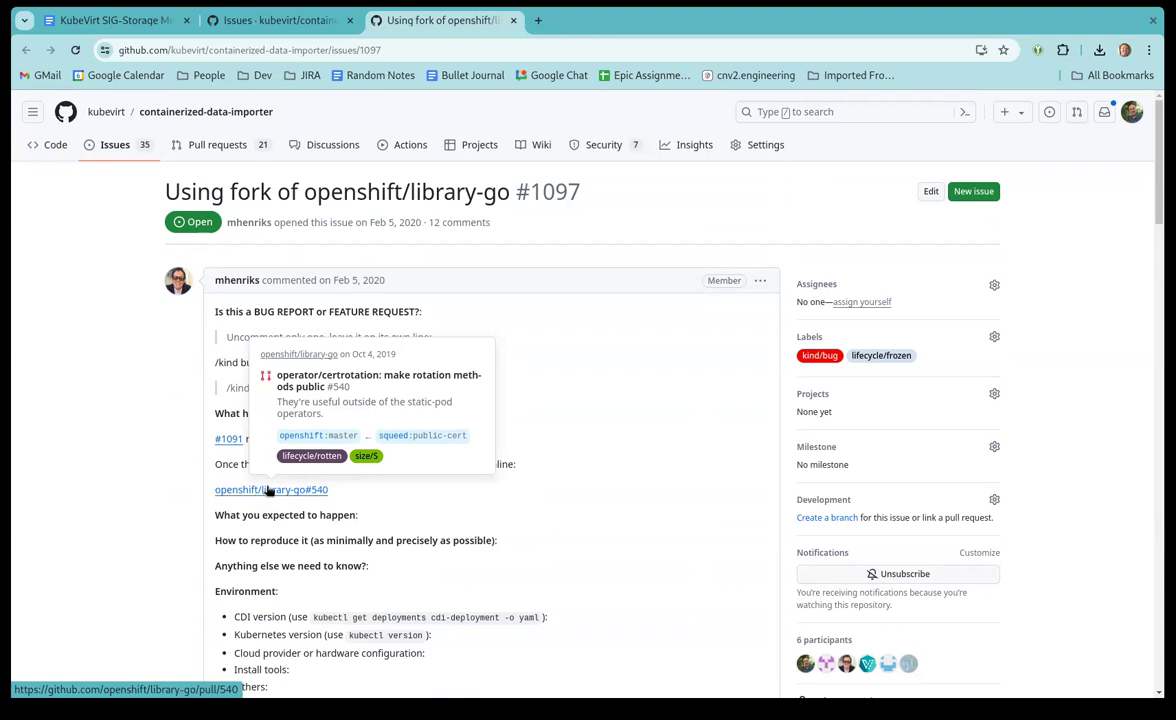
Read through issue #1097's timeline to its latest comments and close the issue page
scroll(503, 540, "down", 5)
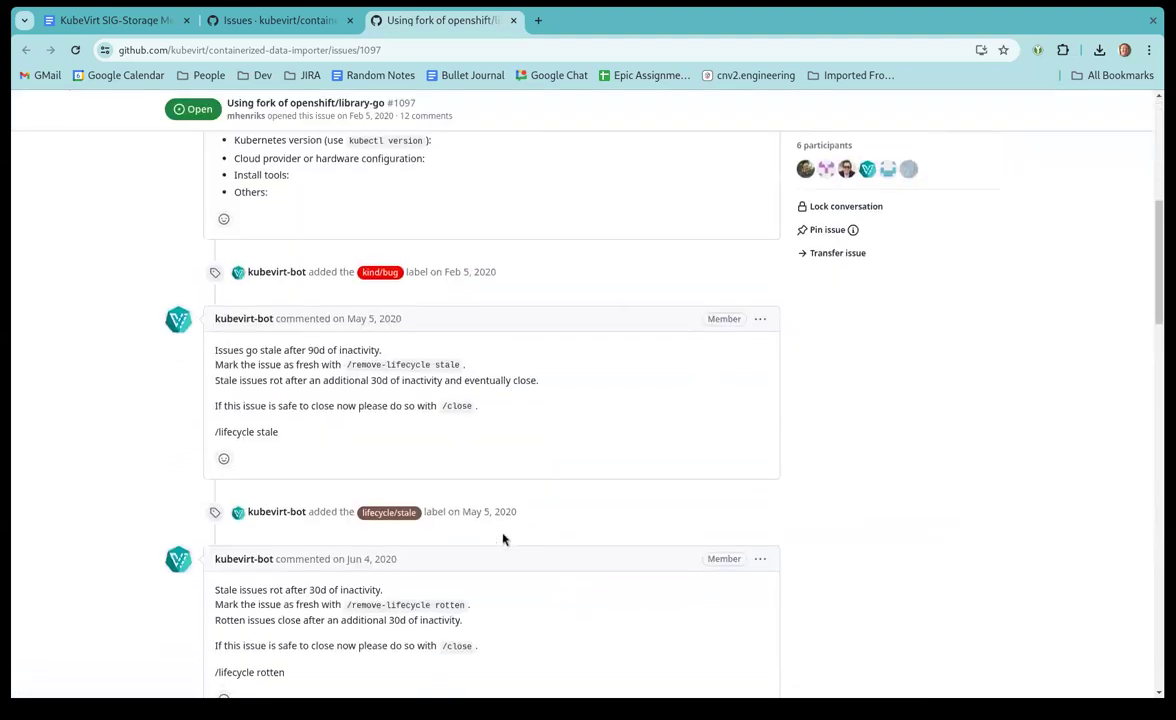
scroll(503, 540, "down", 13)
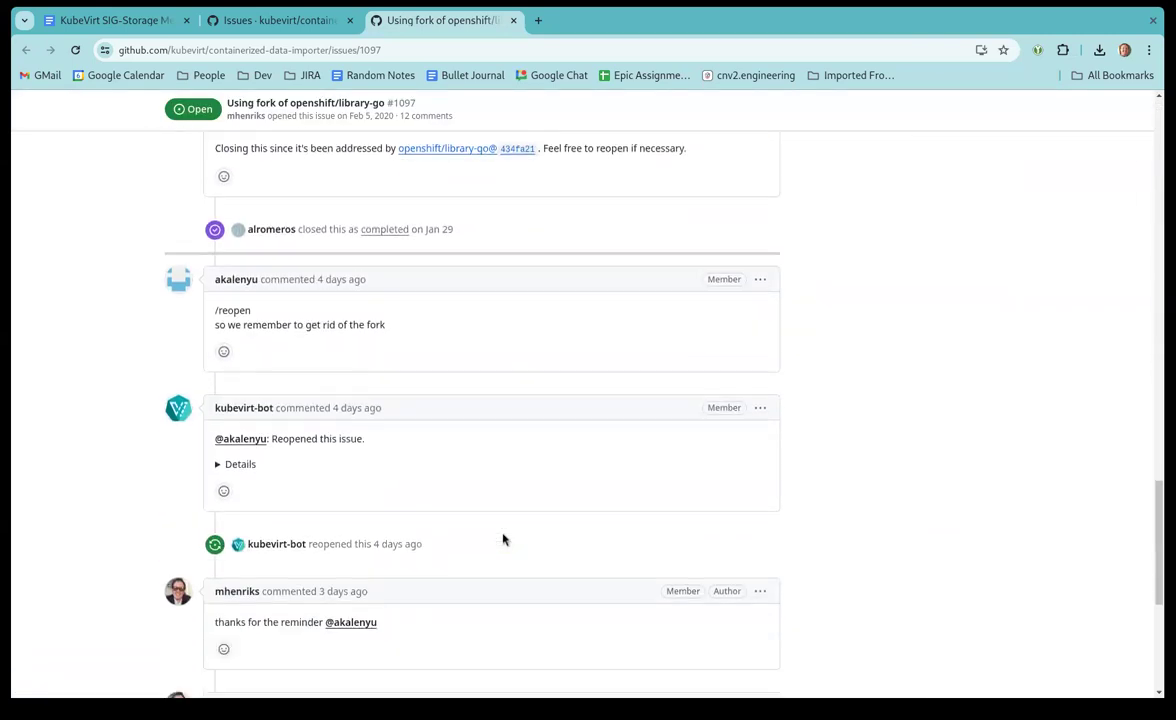
scroll(503, 540, "down", 4)
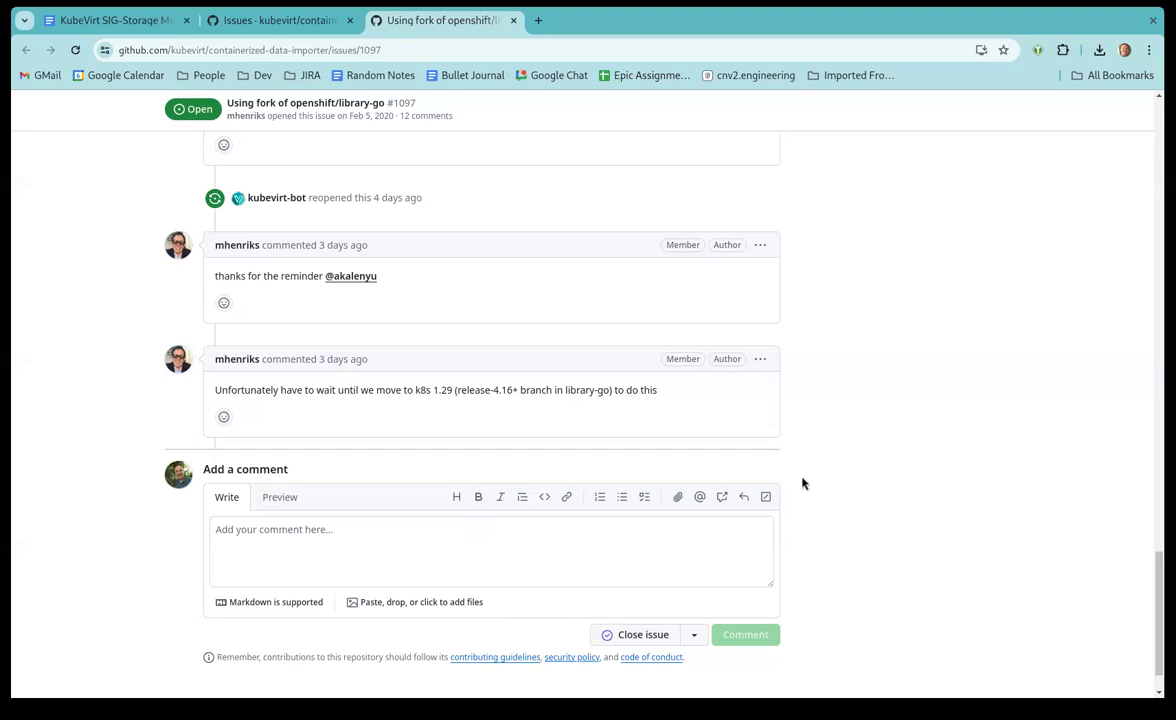
scroll(801, 485, "up", 15)
scroll(801, 460, "up", 10)
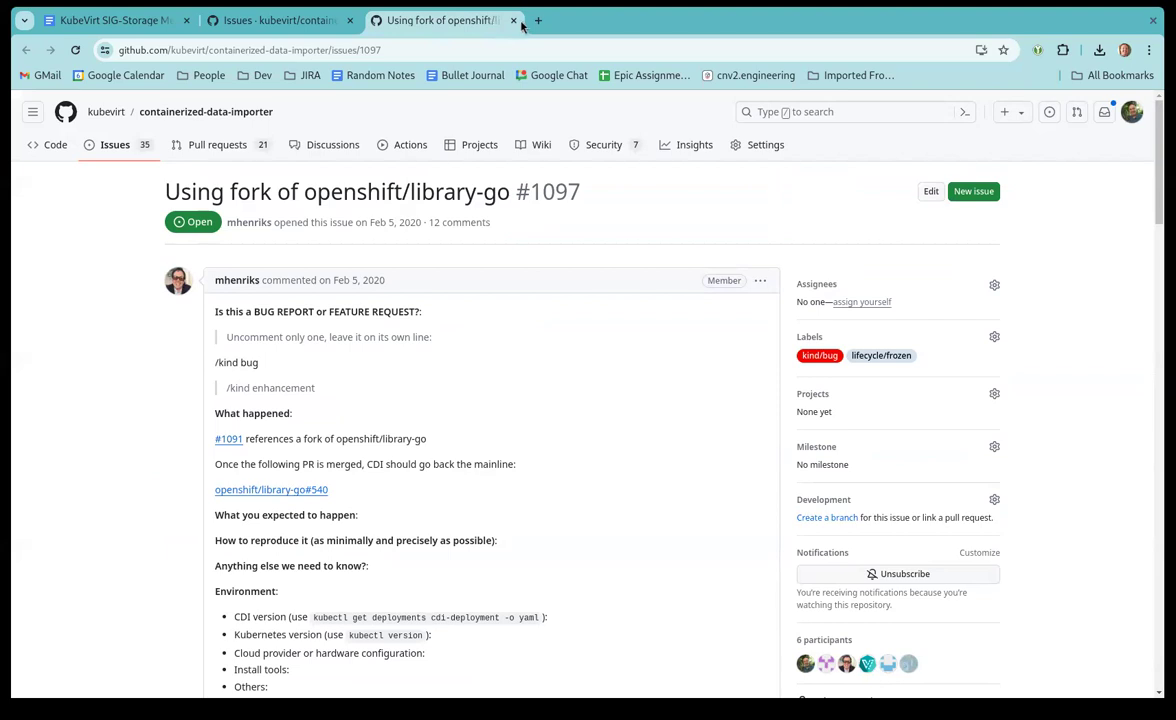
middle_click(476, 20)
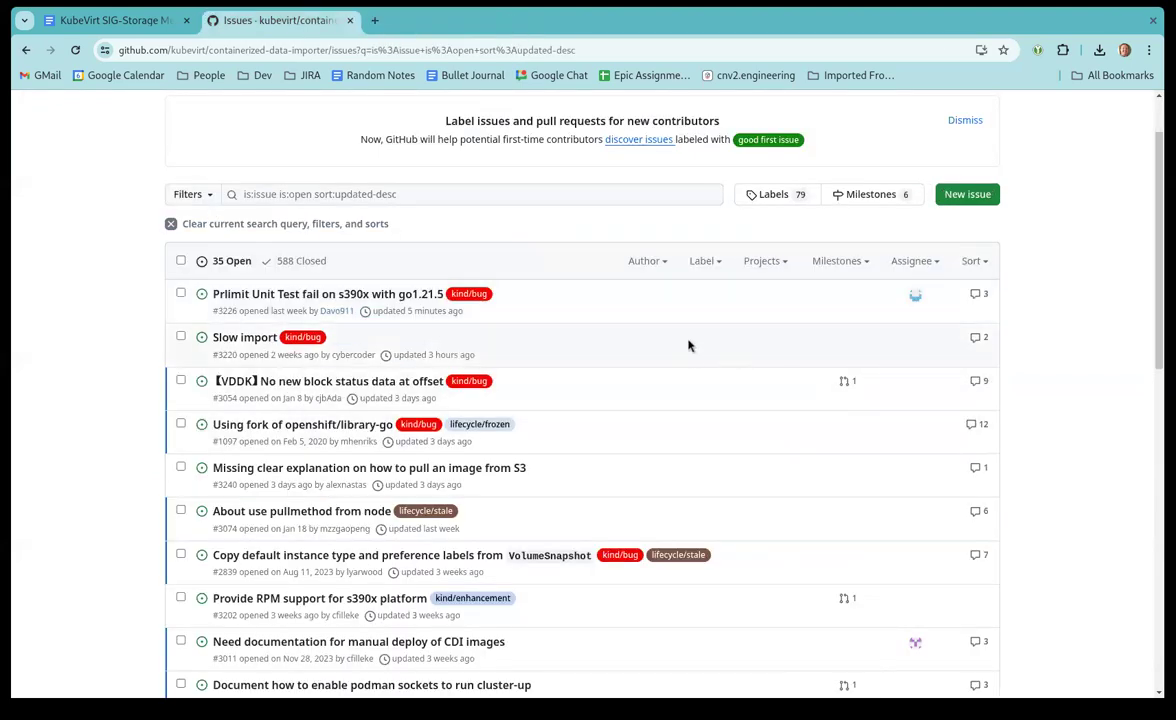
Change the issue list query's sort to updated-asc and look over the least recently updated open issues
double_click(390, 195)
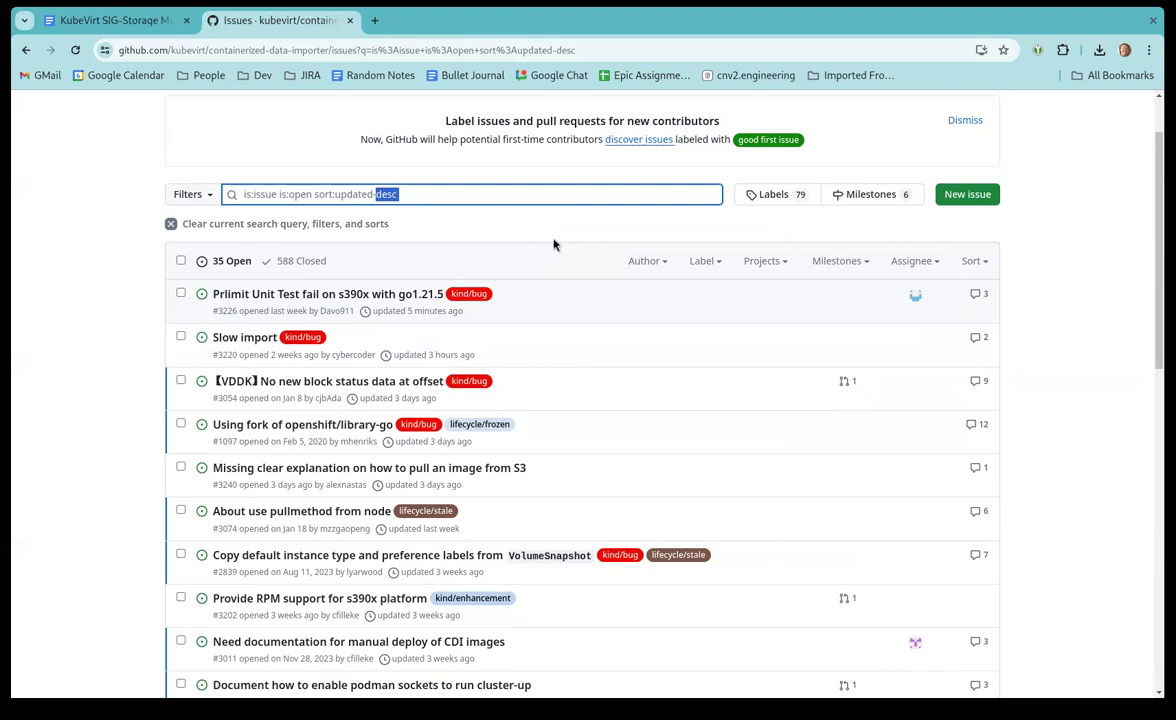
type("asc")
key("Return")
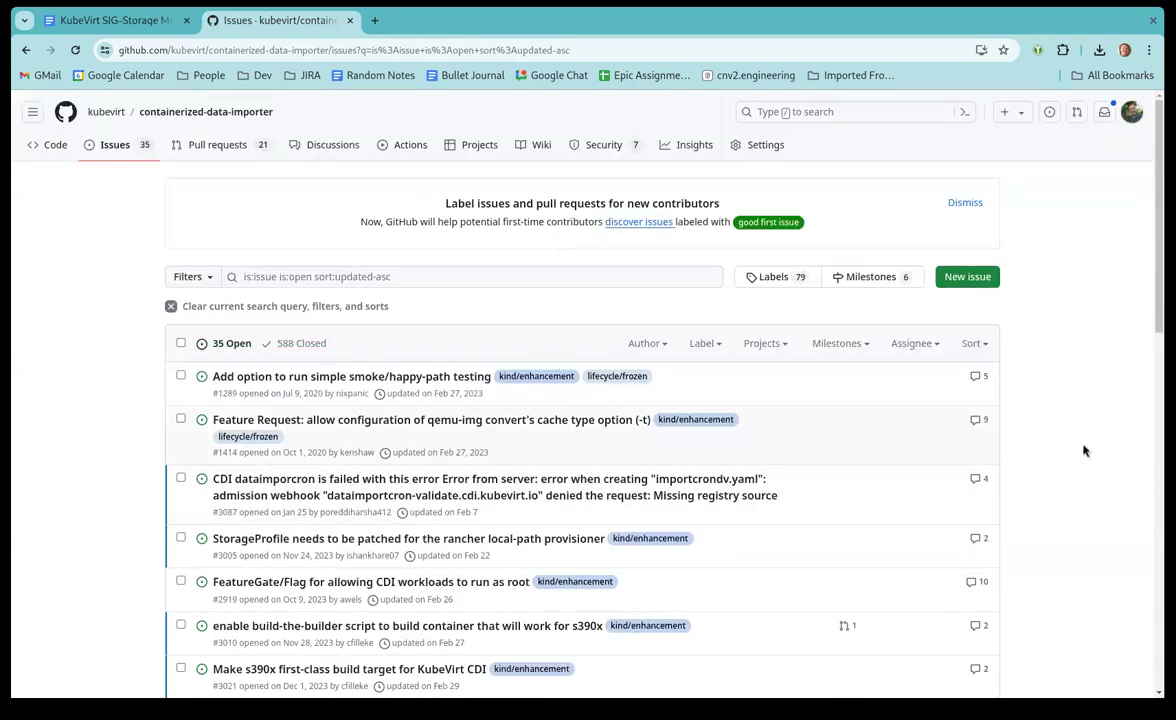
scroll(1083, 451, "down", 3)
scroll(1087, 452, "up", 1)
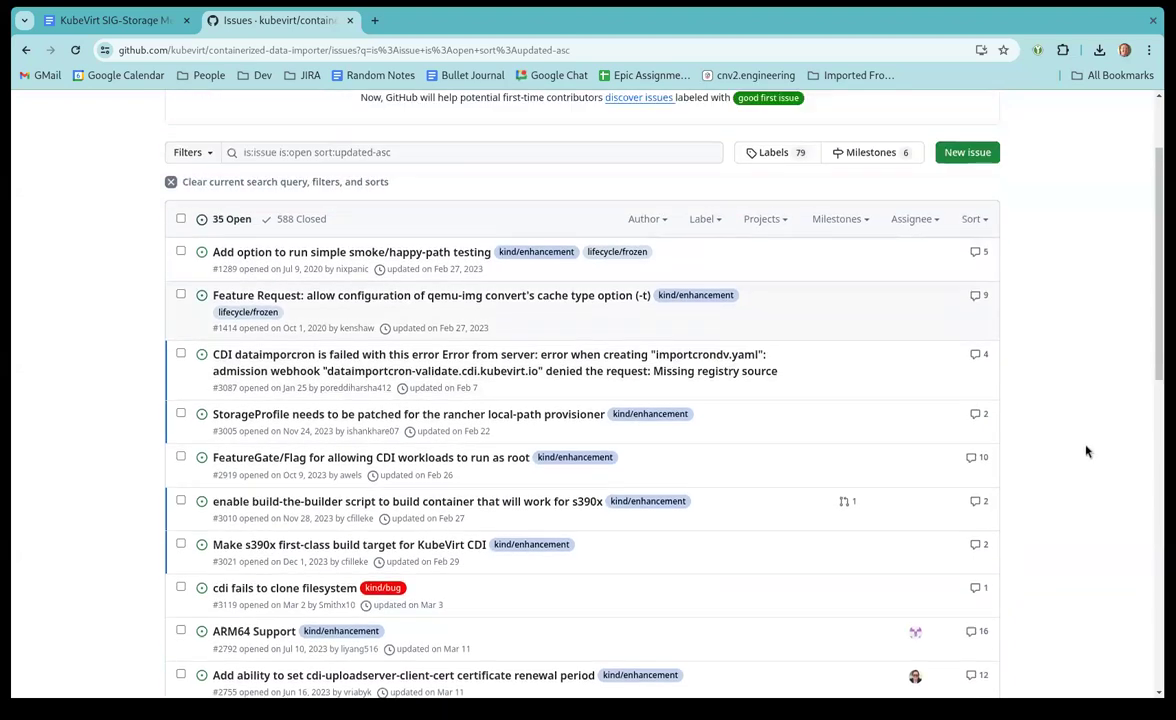
scroll(1087, 452, "up", 1)
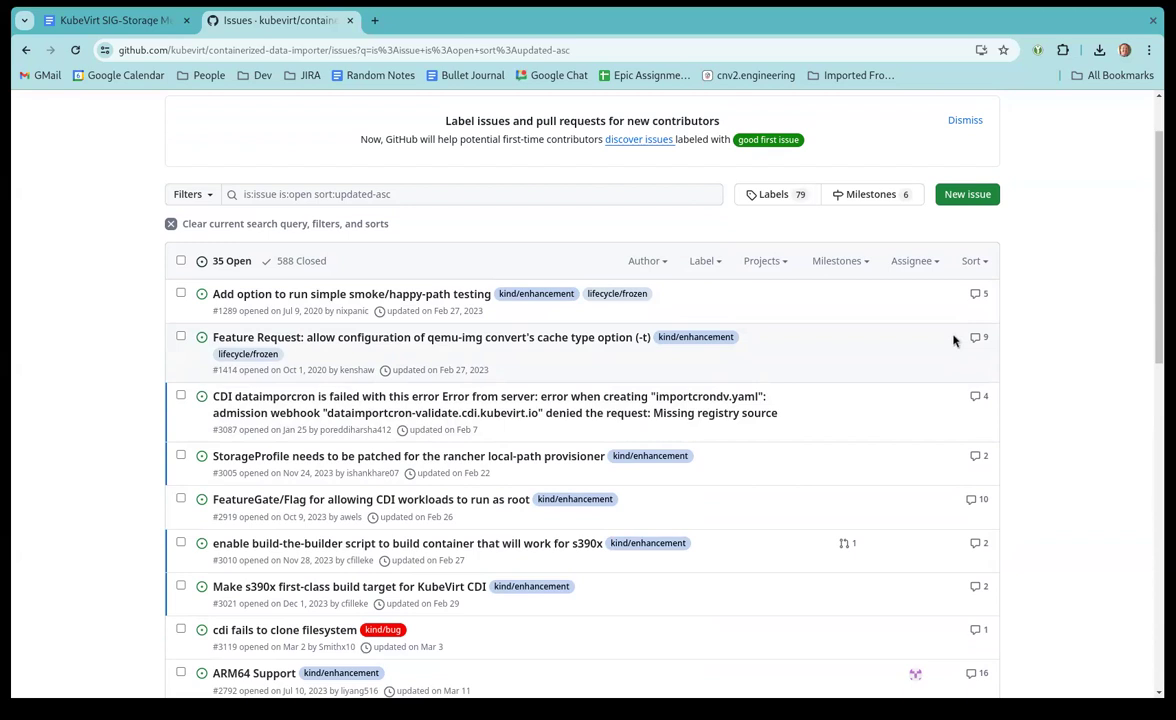
scroll(953, 341, "down", 10)
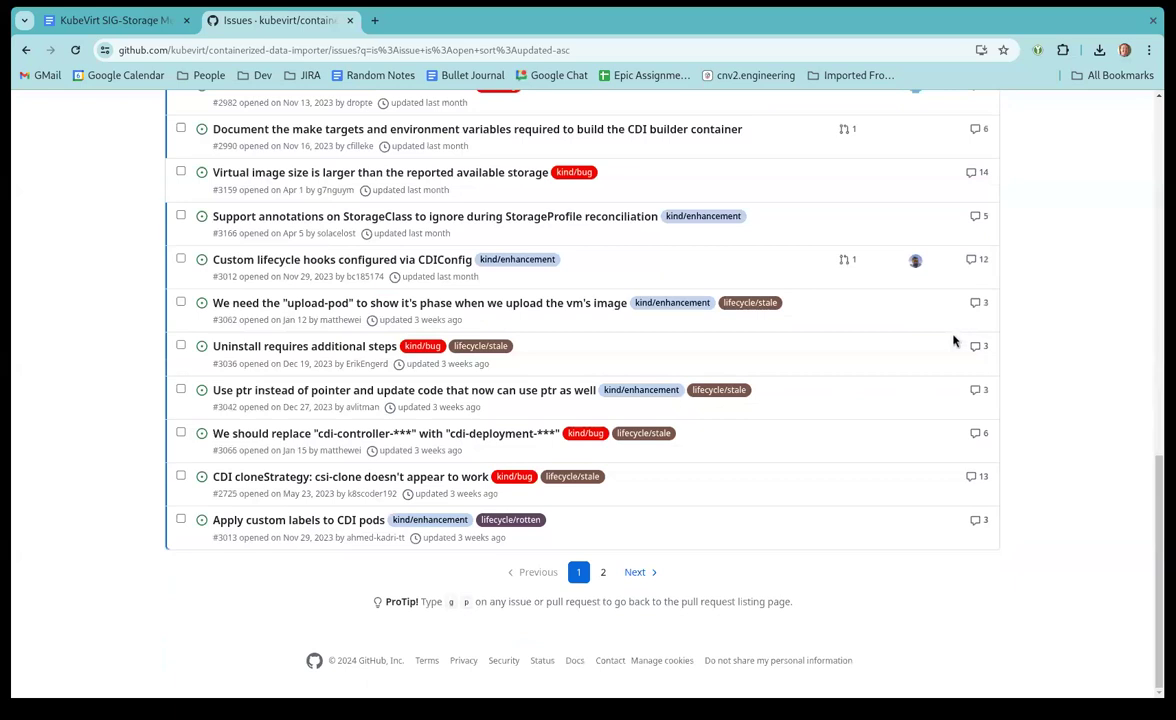
scroll(953, 341, "up", 10)
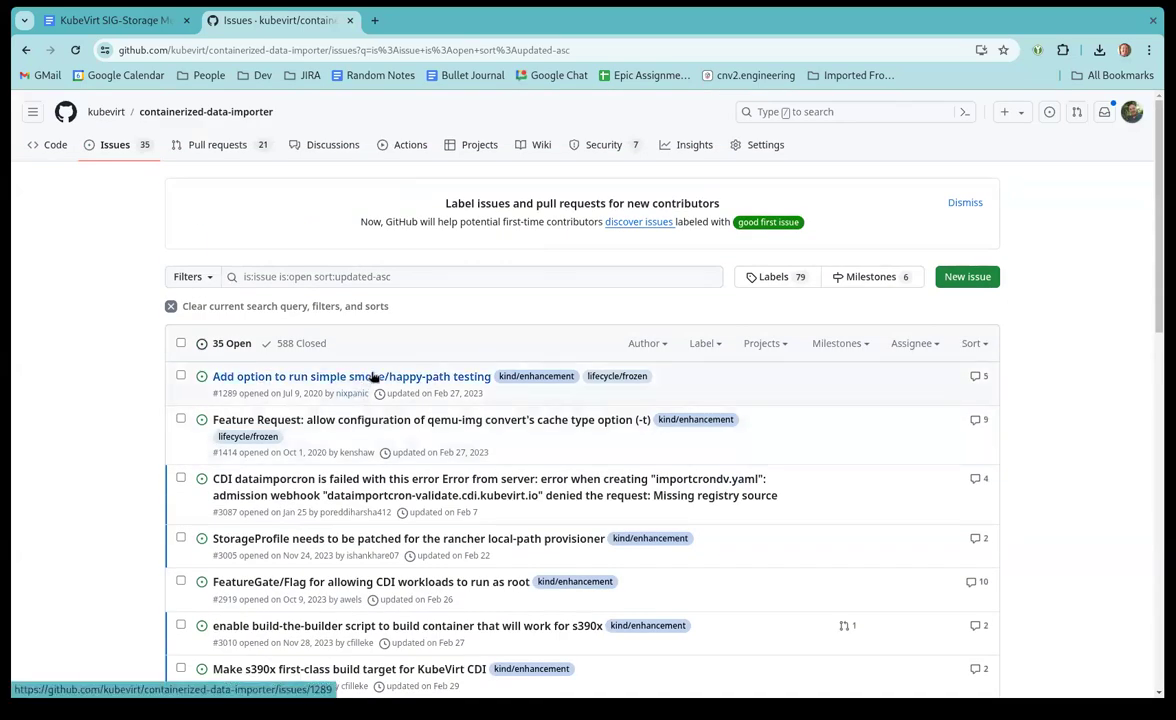
Open the issue "Add option to run simple smoke/happy-path testing" in a separate browser tab and read its description
middle_click(373, 376)
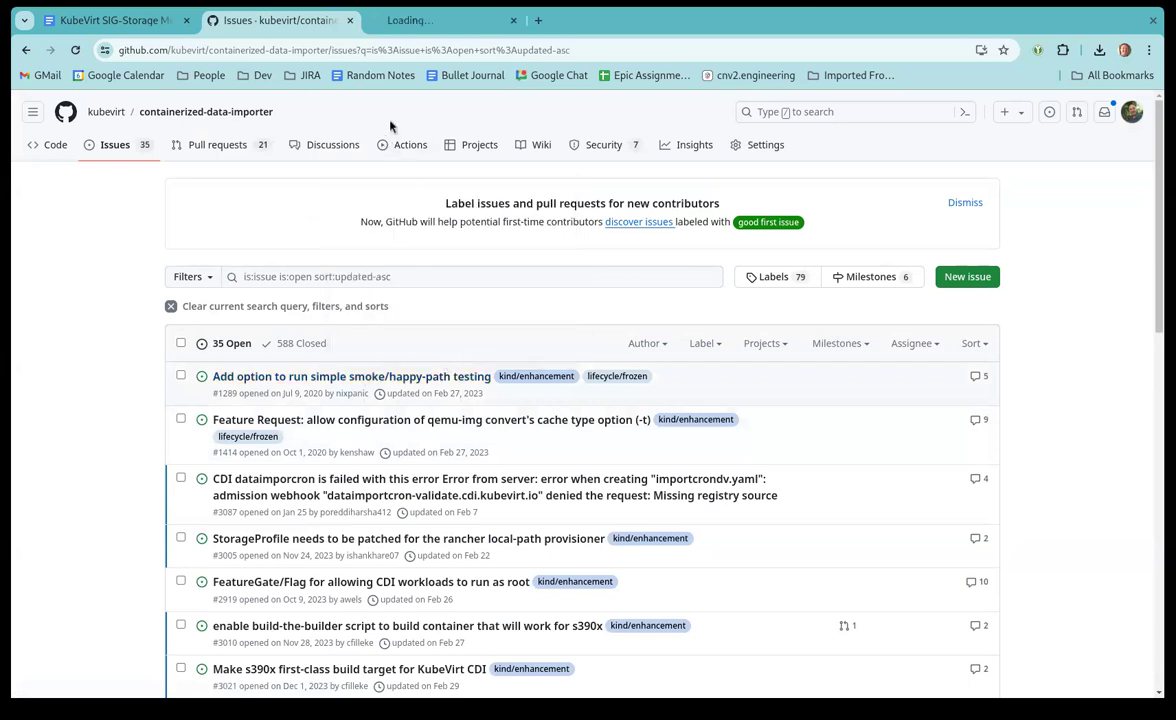
left_click(448, 21)
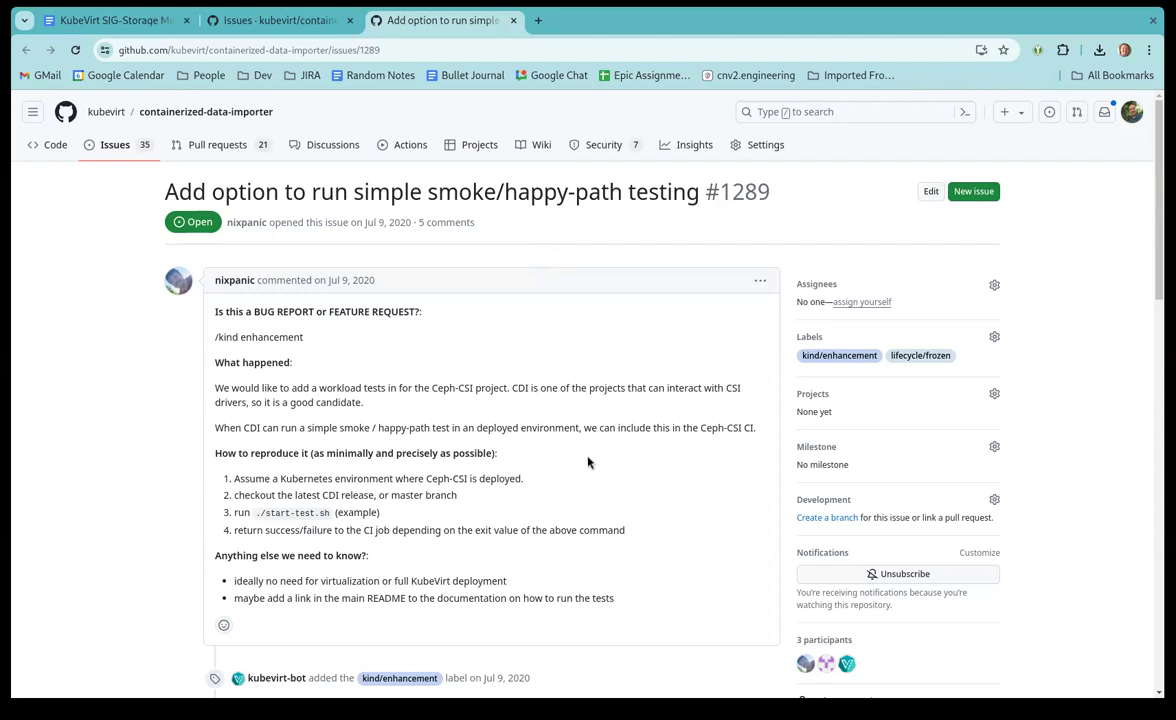
scroll(589, 457, "down", 2)
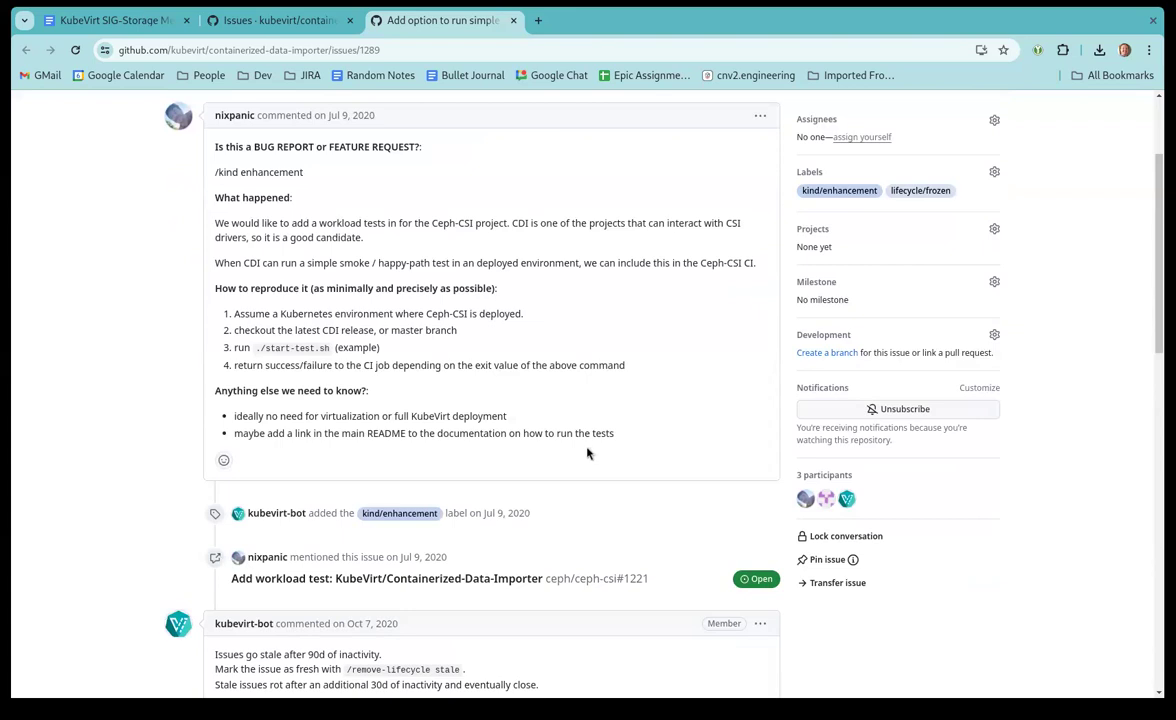
scroll(588, 453, "down", 1)
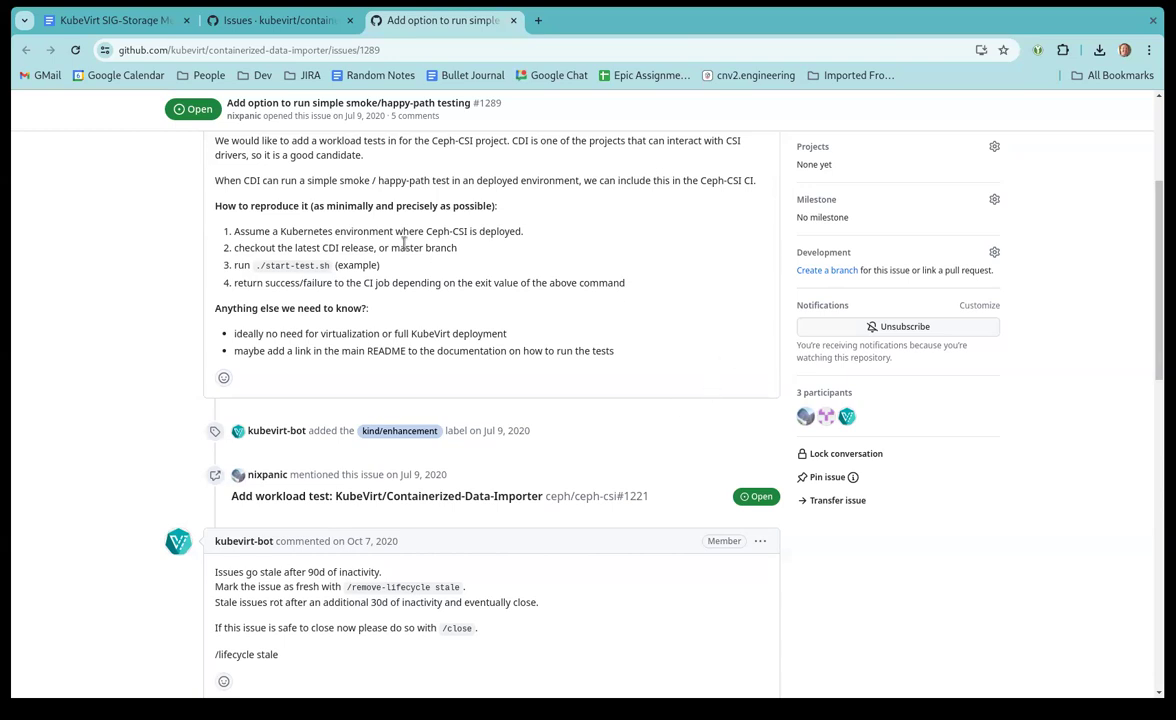
Read issue #1289's comments down to the linked JIRA card and close the issue page
scroll(438, 318, "down", 5)
scroll(622, 383, "down", 4)
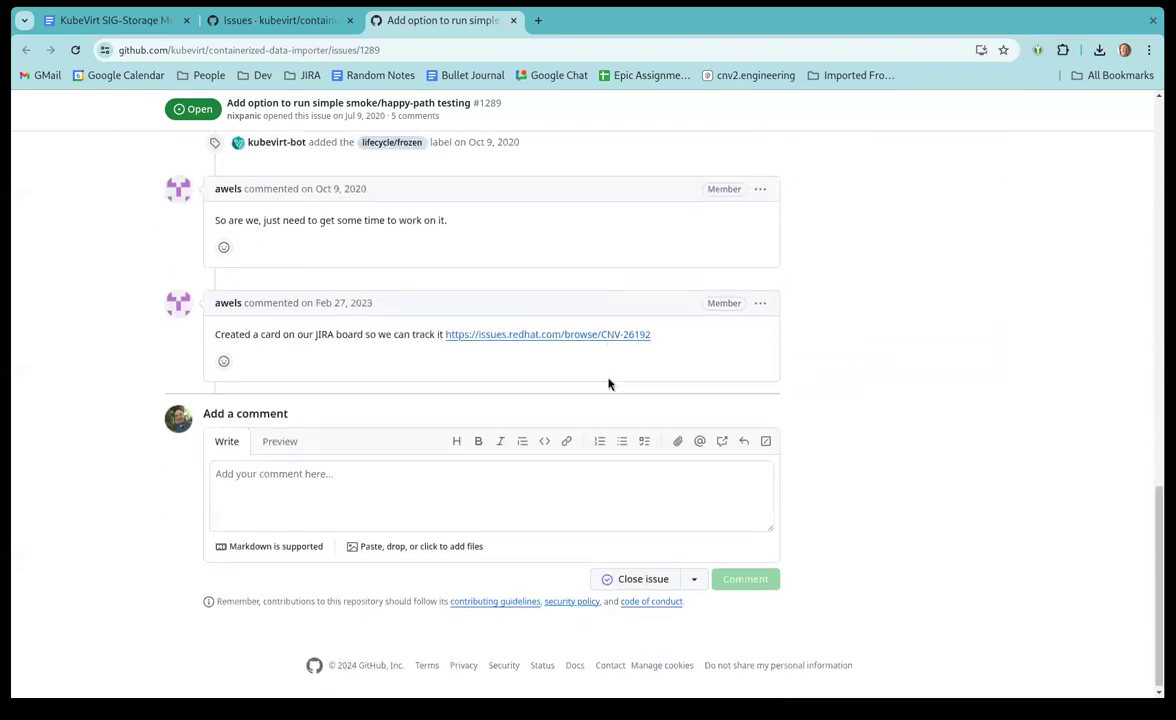
scroll(310, 430, "up", 1)
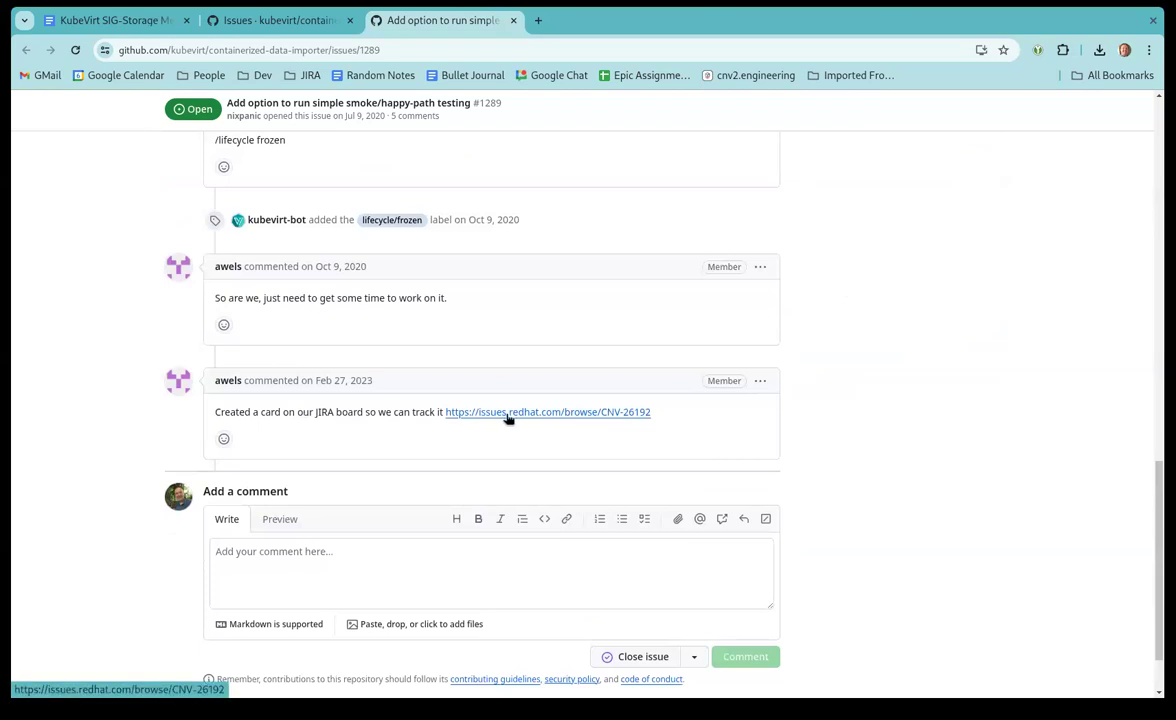
scroll(508, 418, "up", 15)
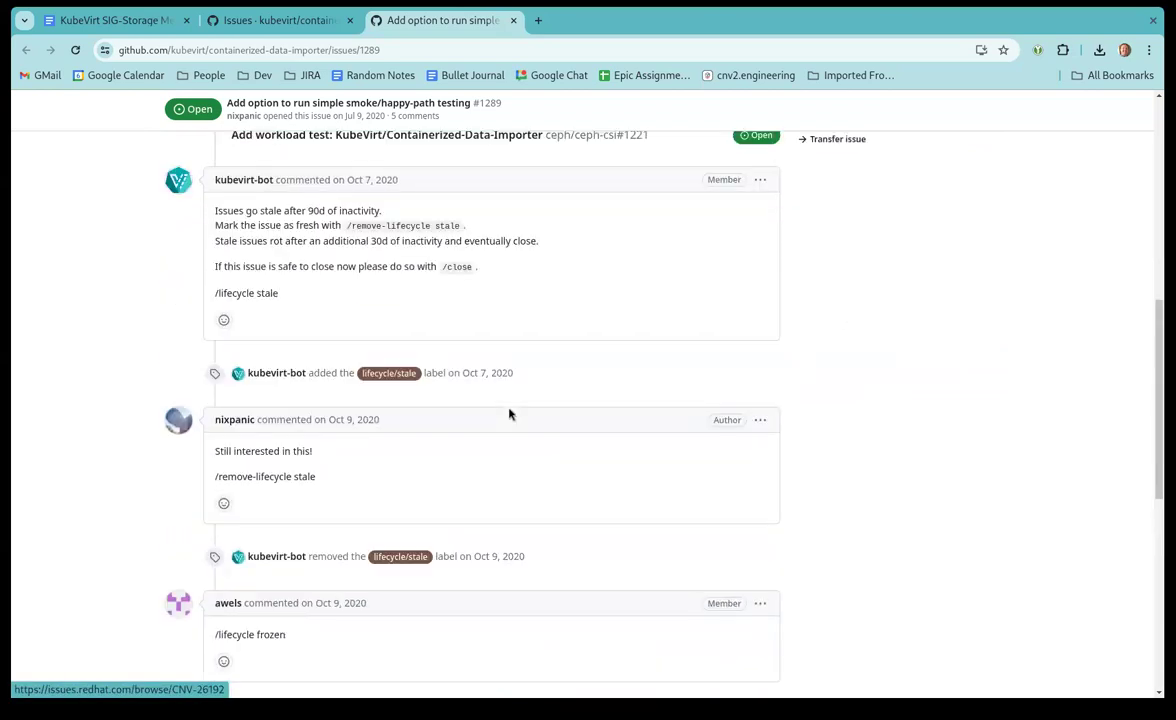
left_click(513, 21)
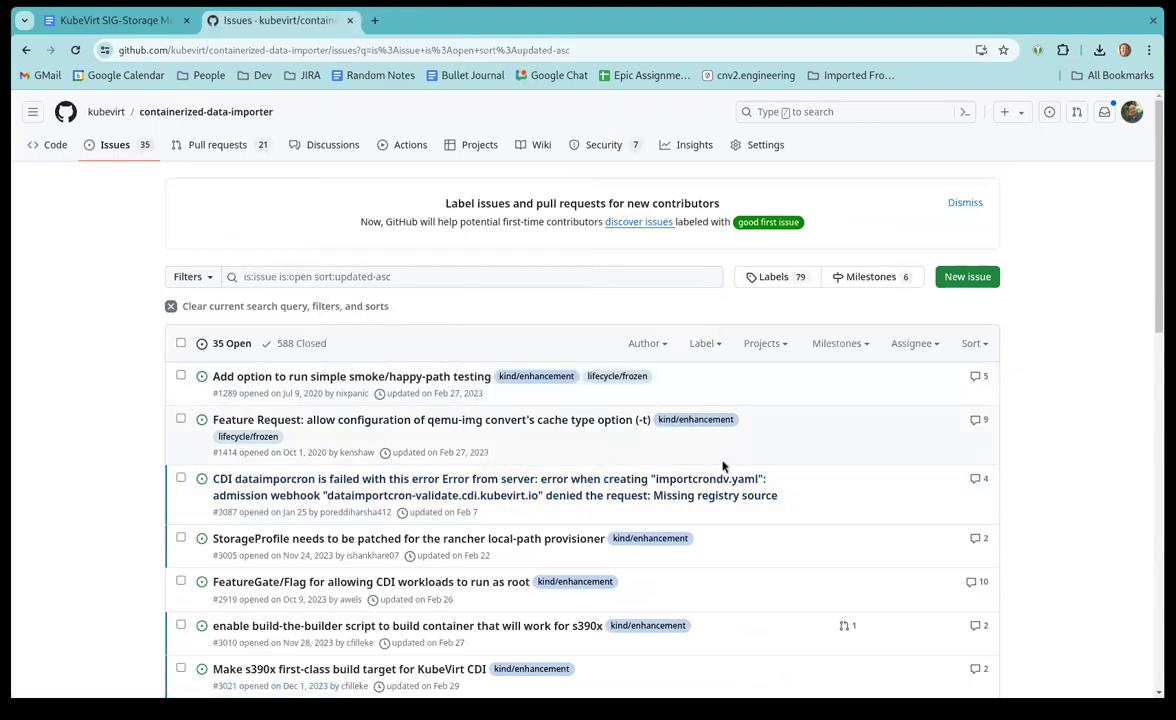
Open the issue "Feature Request: allow configuration of qemu-img convert's cache type option (-t)" in a separate tab and read through its latest comment
mouse_move(640, 425)
middle_click(598, 419)
left_click(410, 20)
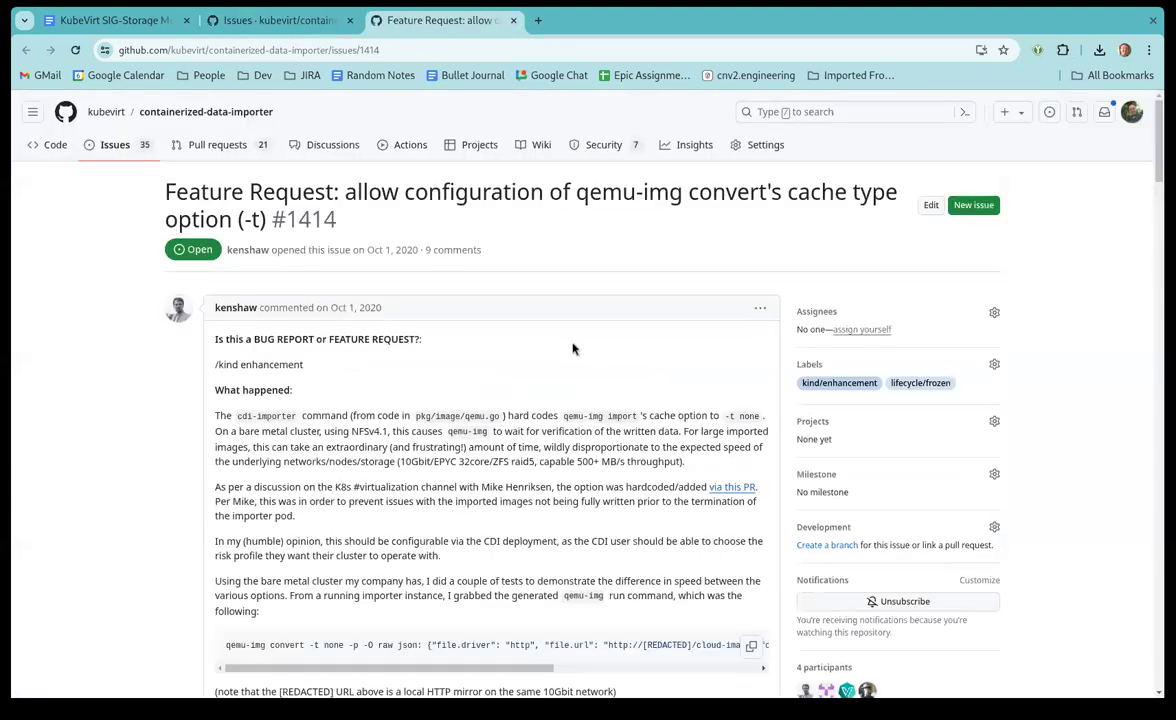
scroll(573, 348, "down", 15)
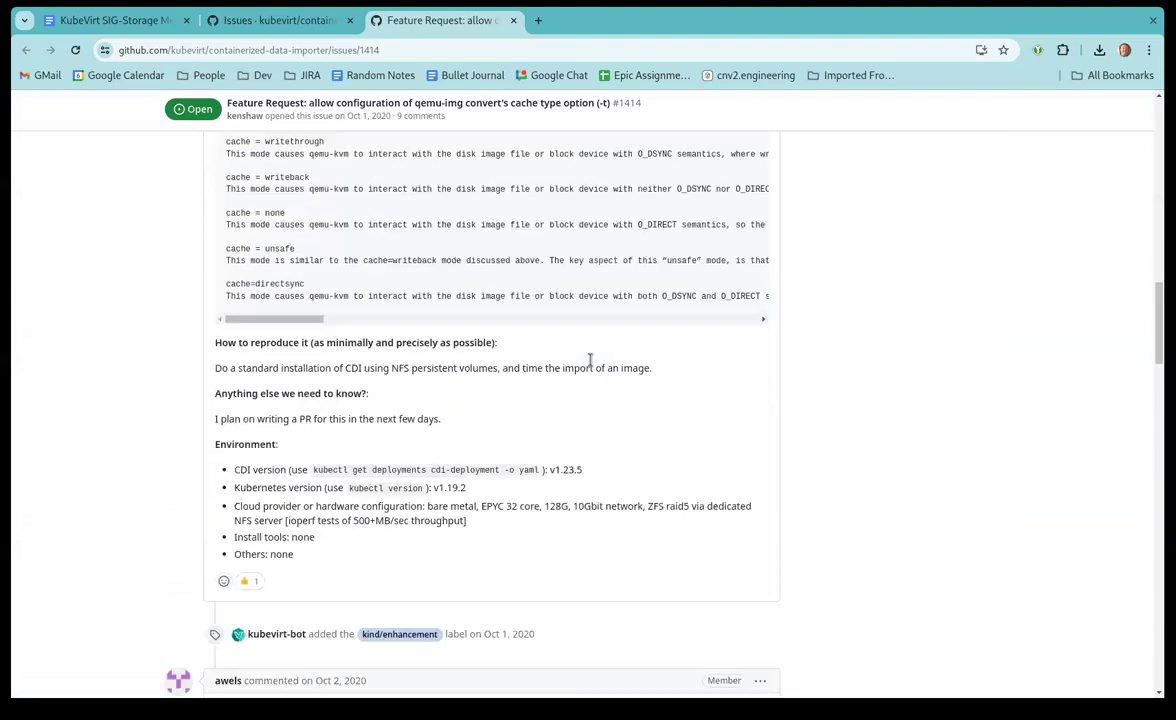
scroll(590, 360, "down", 8)
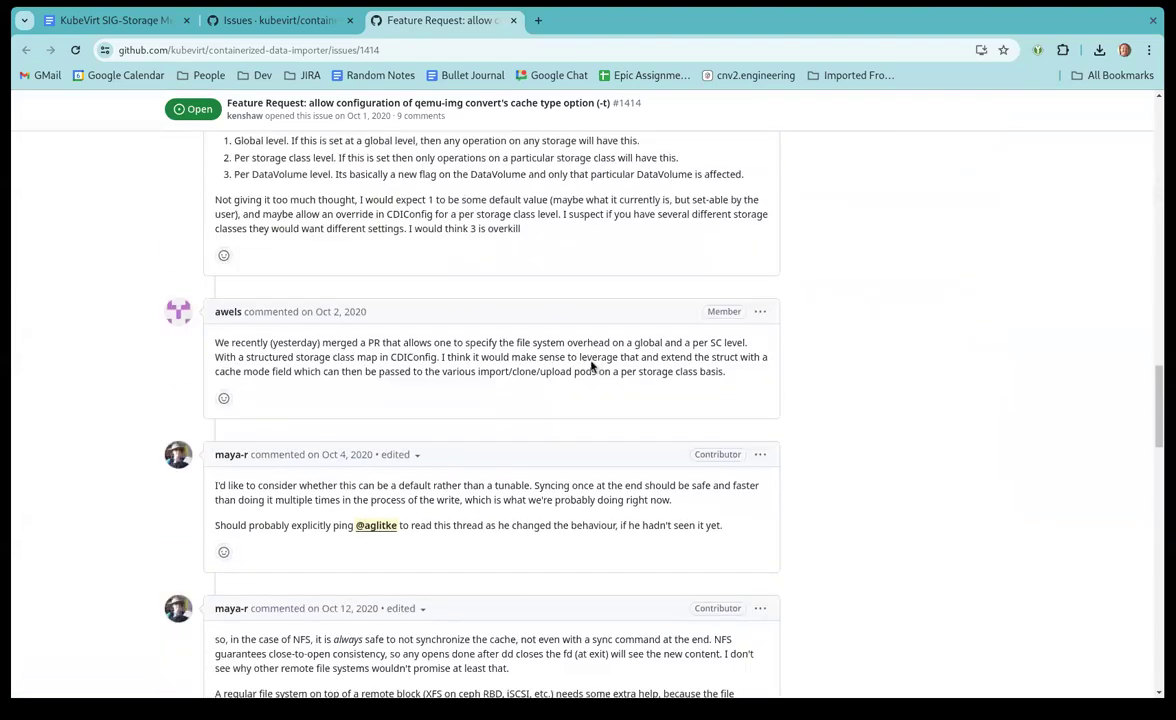
scroll(591, 367, "down", 10)
scroll(595, 372, "down", 5)
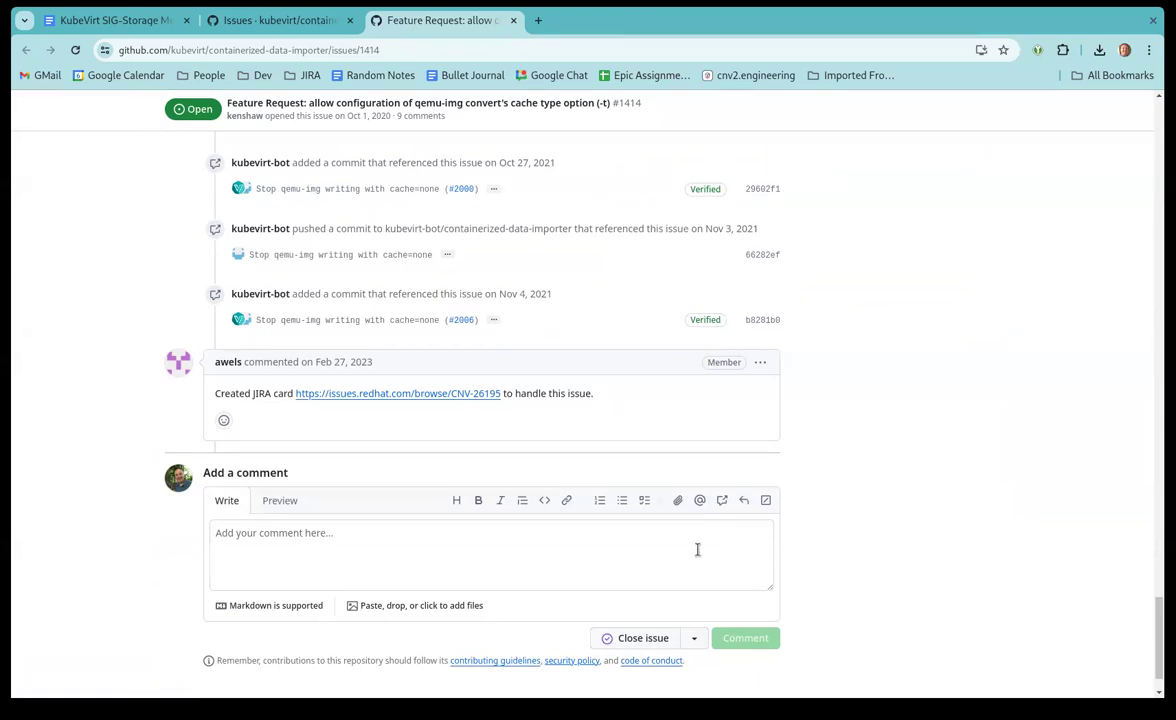
Go back to issue #1414's description and read its explanation of the qemu-img cache option request
scroll(698, 549, "up", 20)
scroll(693, 510, "up", 15)
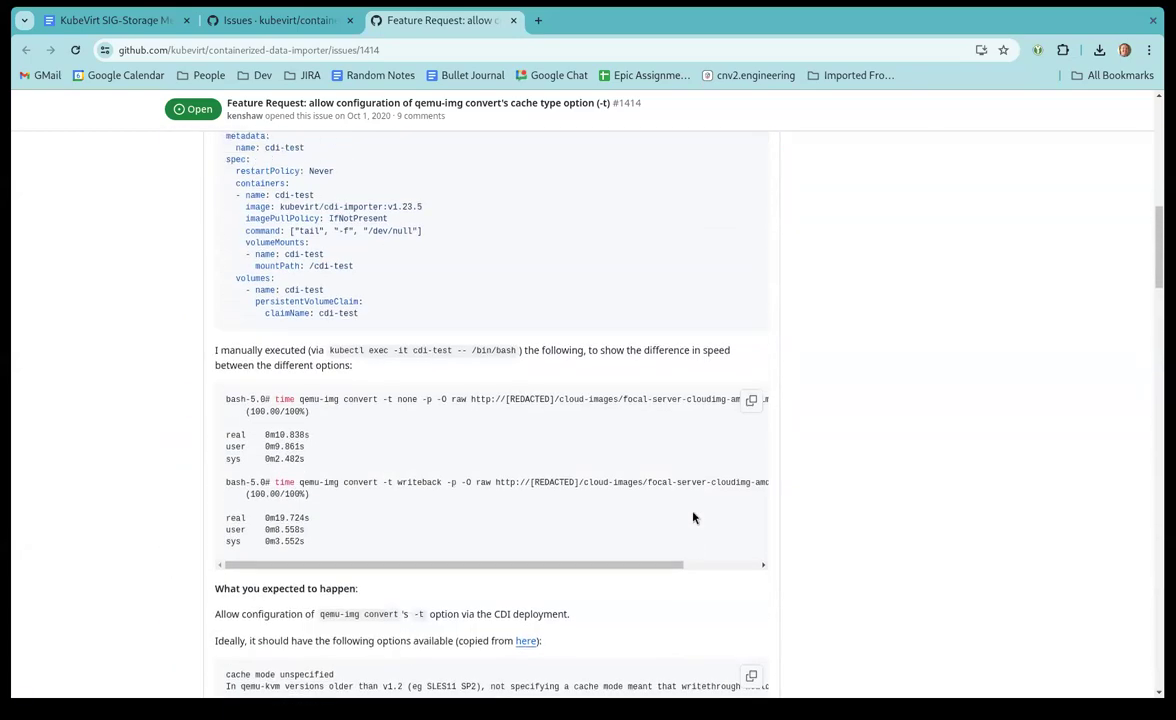
scroll(693, 517, "up", 10)
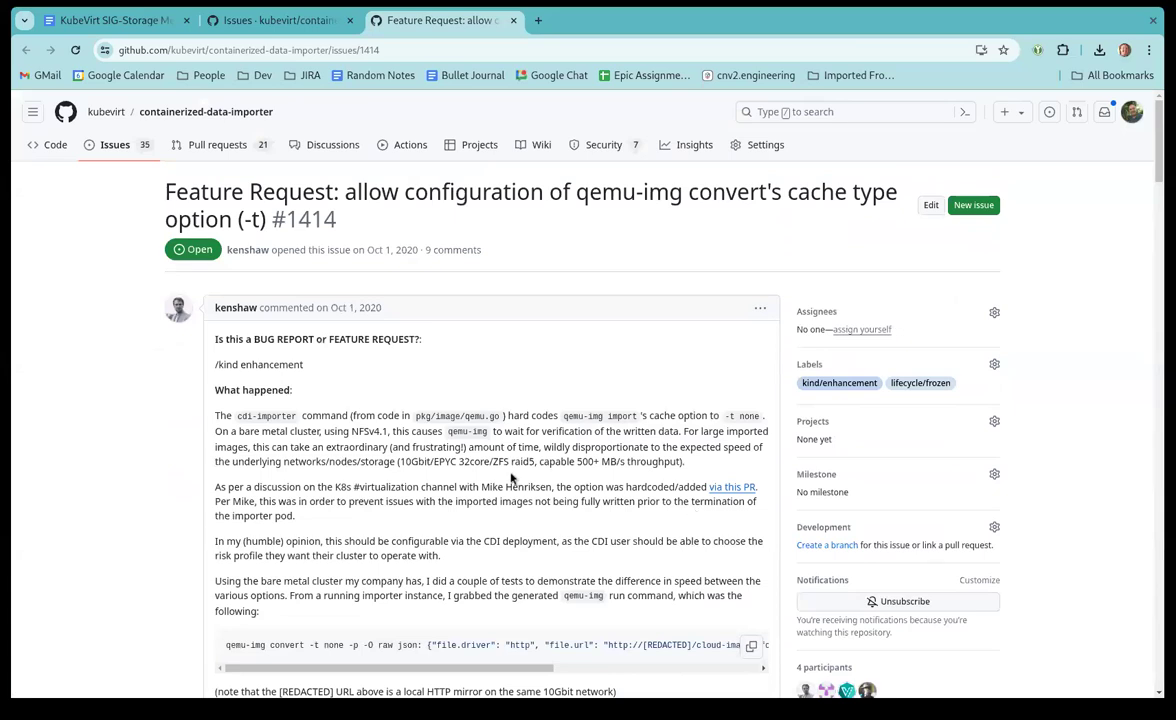
scroll(471, 479, "down", 1)
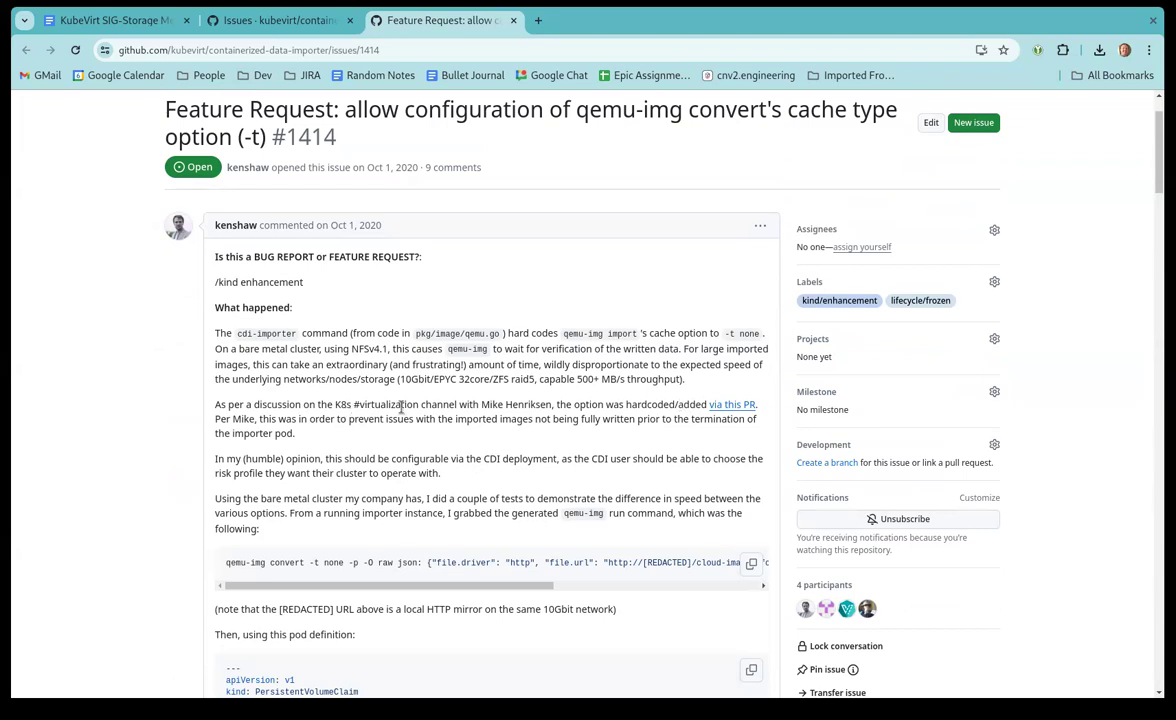
scroll(521, 422, "down", 1)
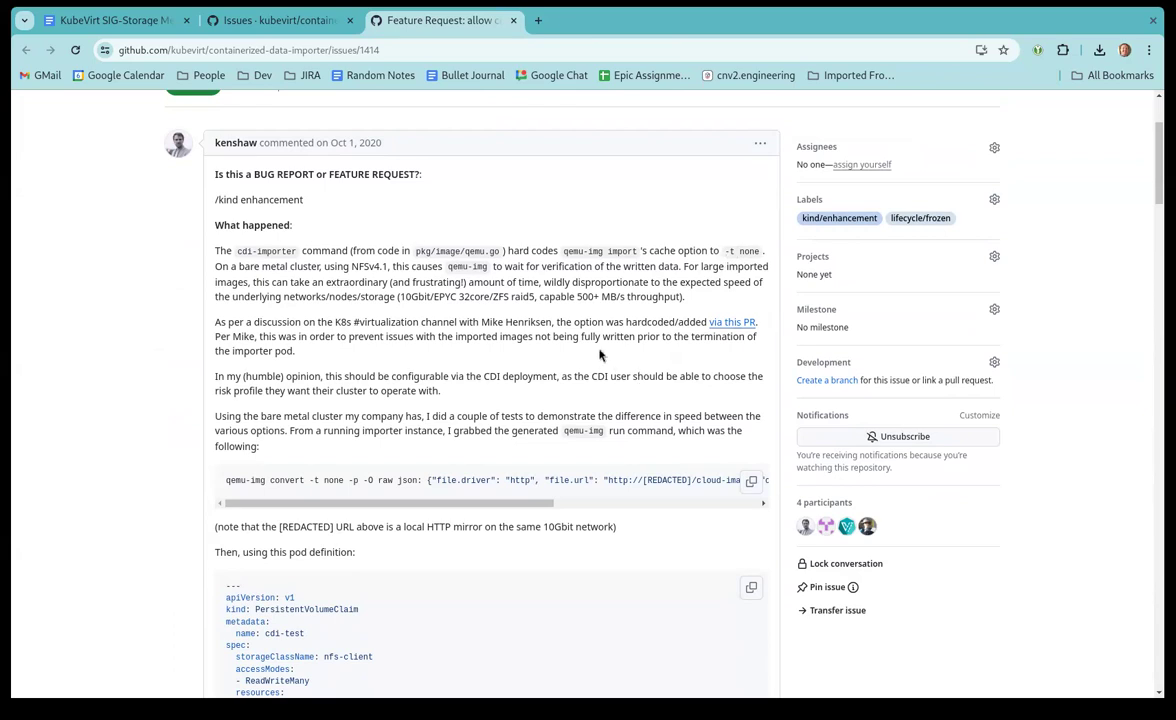
Read through the rest of issue #1414's description and discussion, down to the end of the thread
scroll(390, 425, "down", 1)
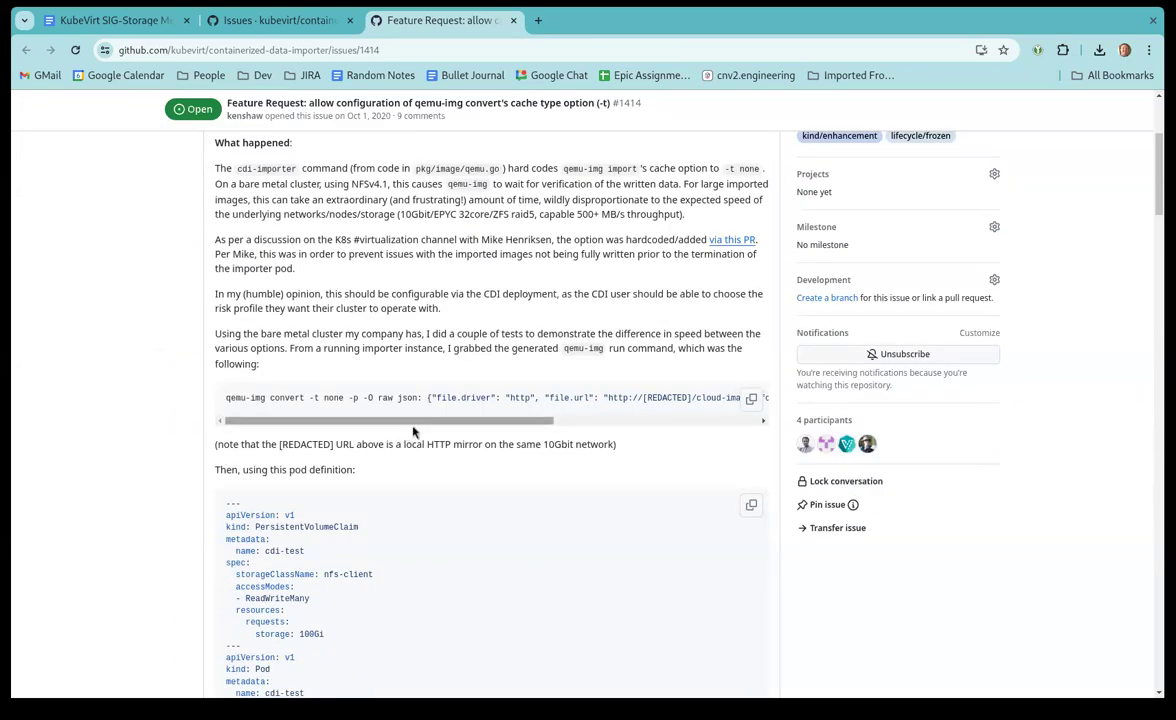
scroll(423, 470, "down", 5)
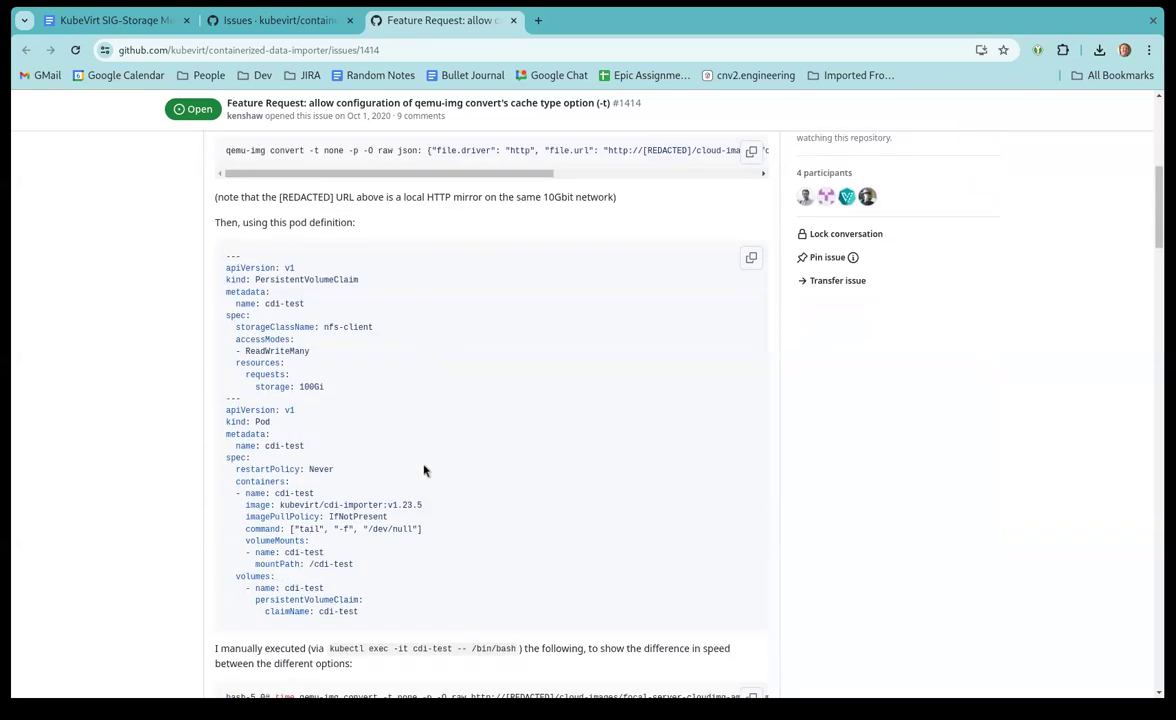
scroll(423, 470, "down", 13)
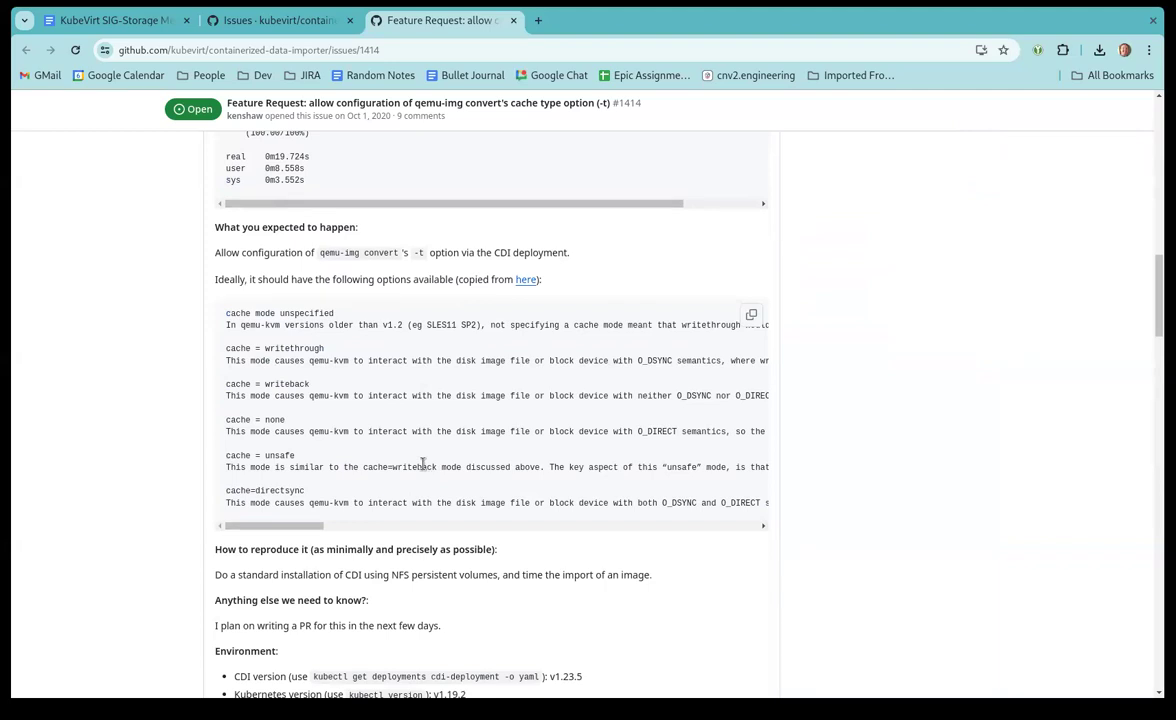
scroll(423, 465, "down", 20)
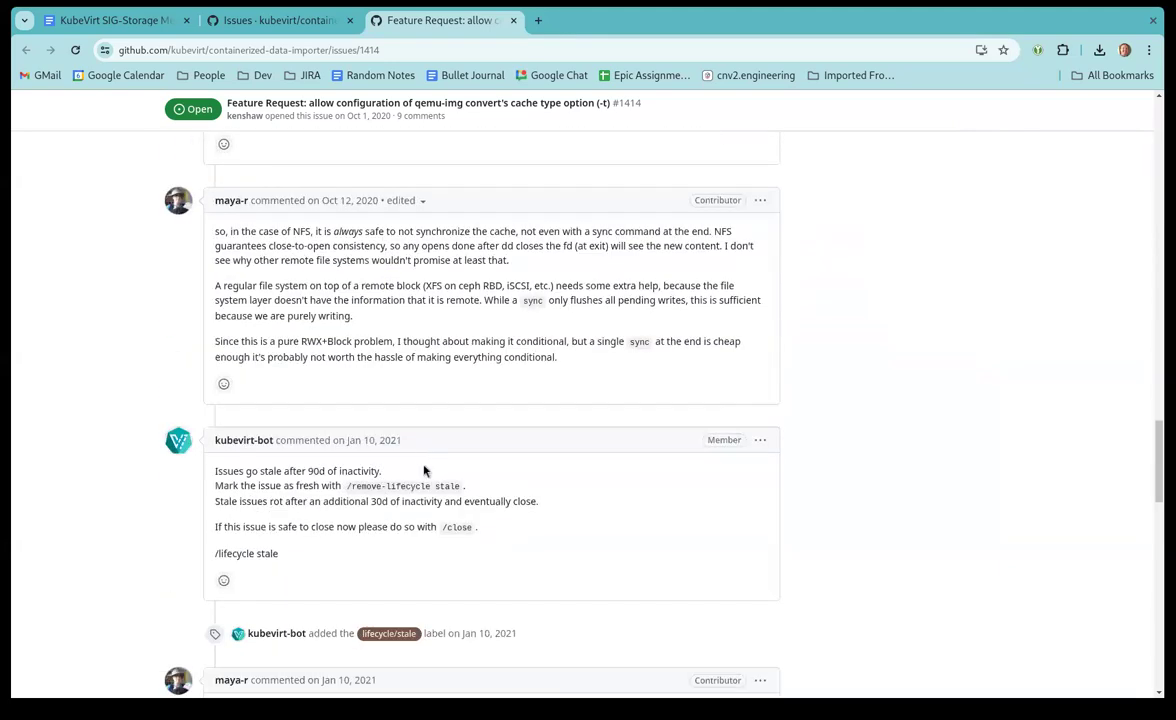
scroll(423, 470, "down", 6)
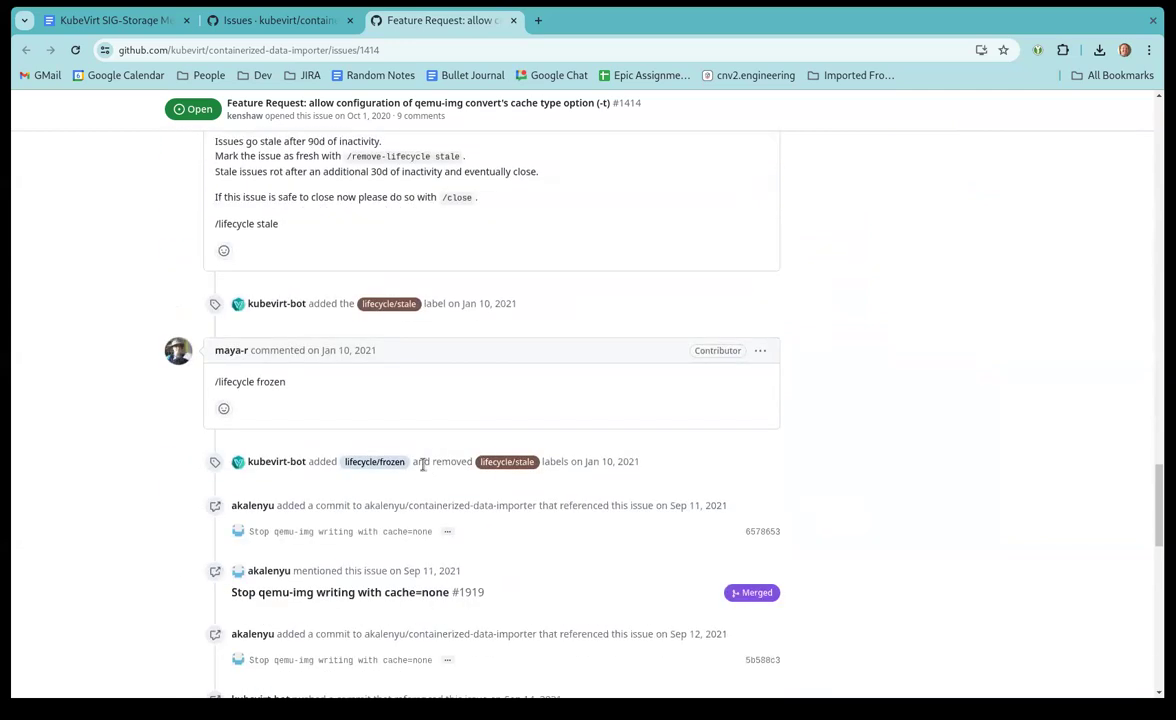
scroll(423, 470, "down", 10)
scroll(423, 472, "down", 10)
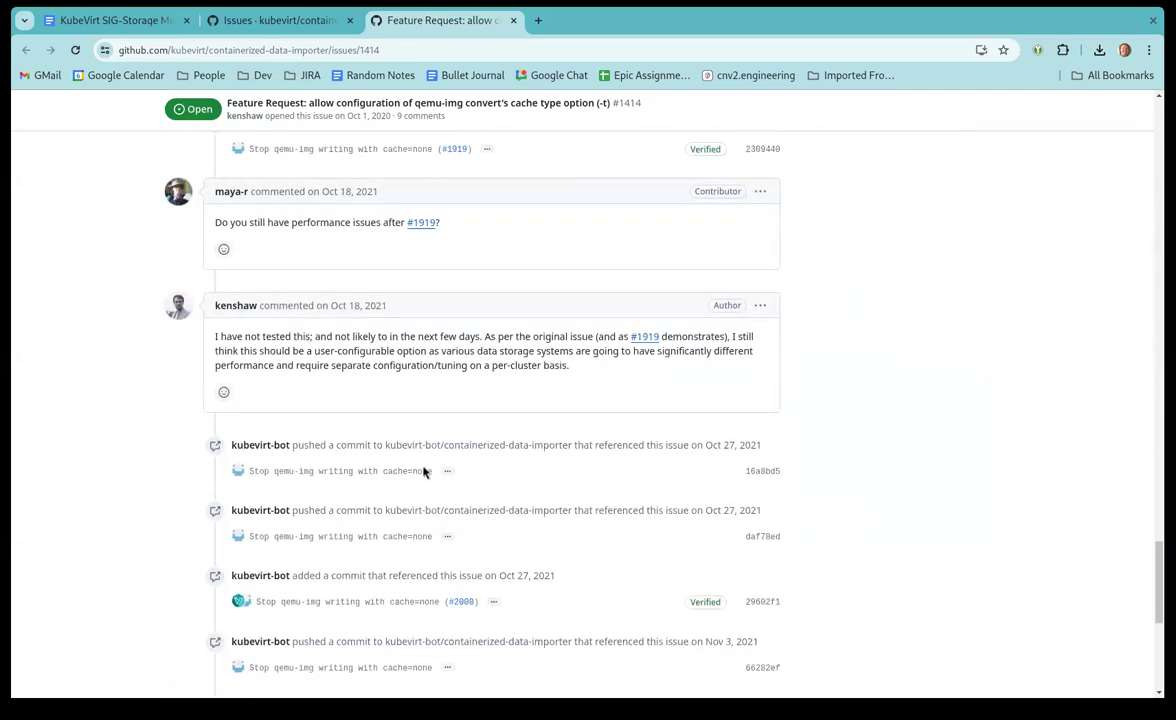
Start a comment: "We don't want to expose the cache mode API to end users because understanding the implications of this setting is not trivial."
left_click(424, 477)
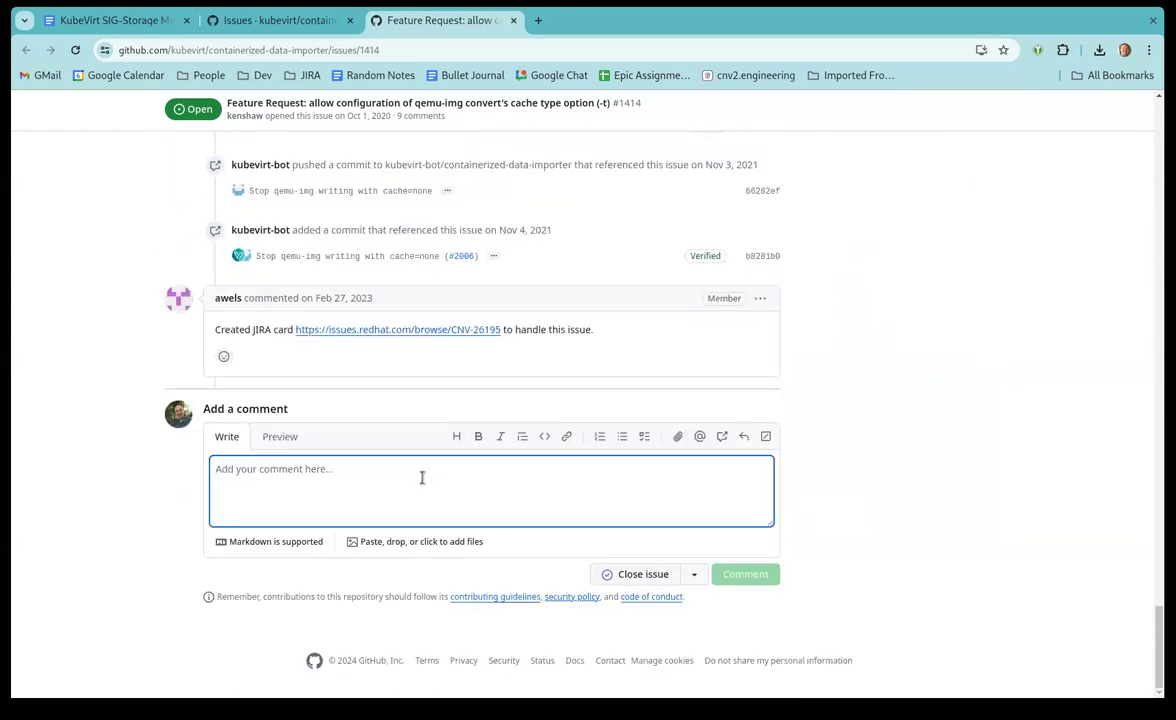
type("We don't esny")
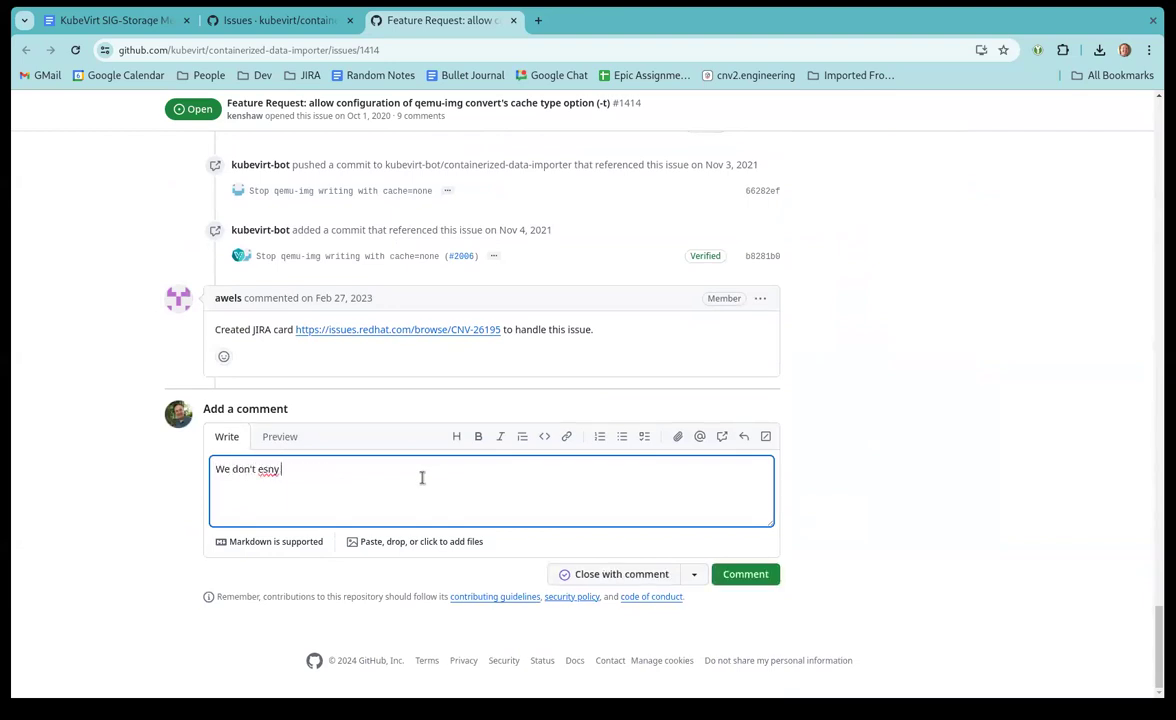
key("BackSpace")
key("BackSpace")
type("wsnt")
key("BackSpace")
type("ant to expose ")
type("this ")
type(" cache ")
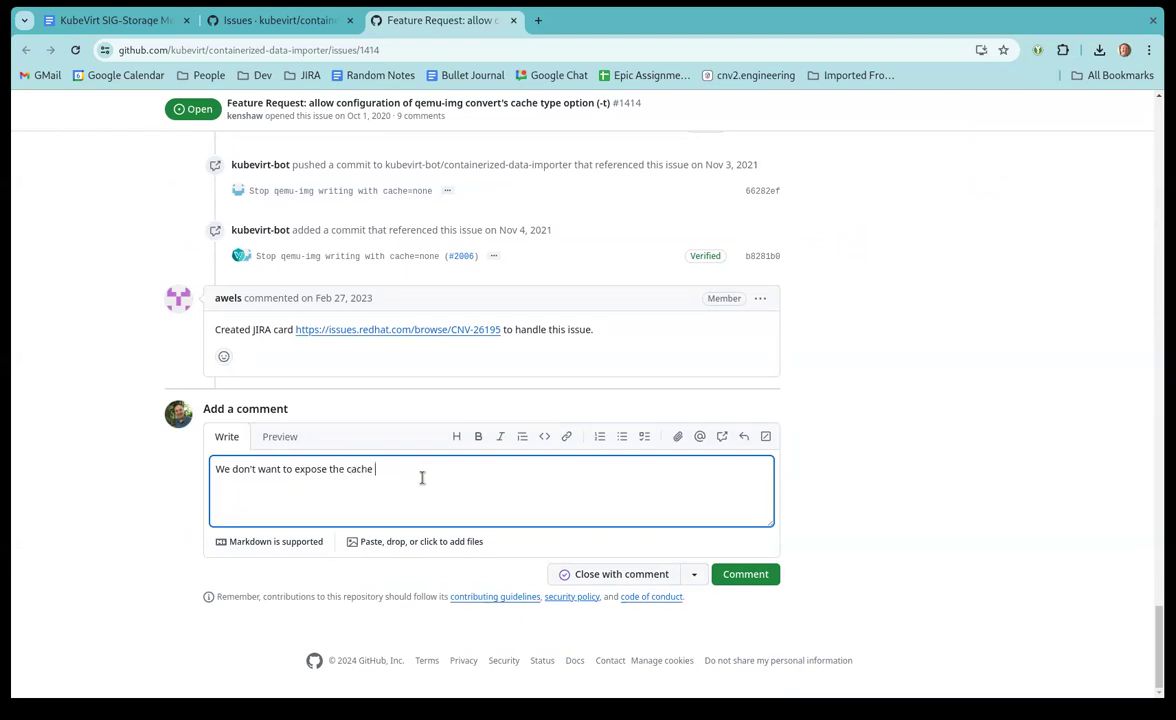
type("mode API to end users becasus")
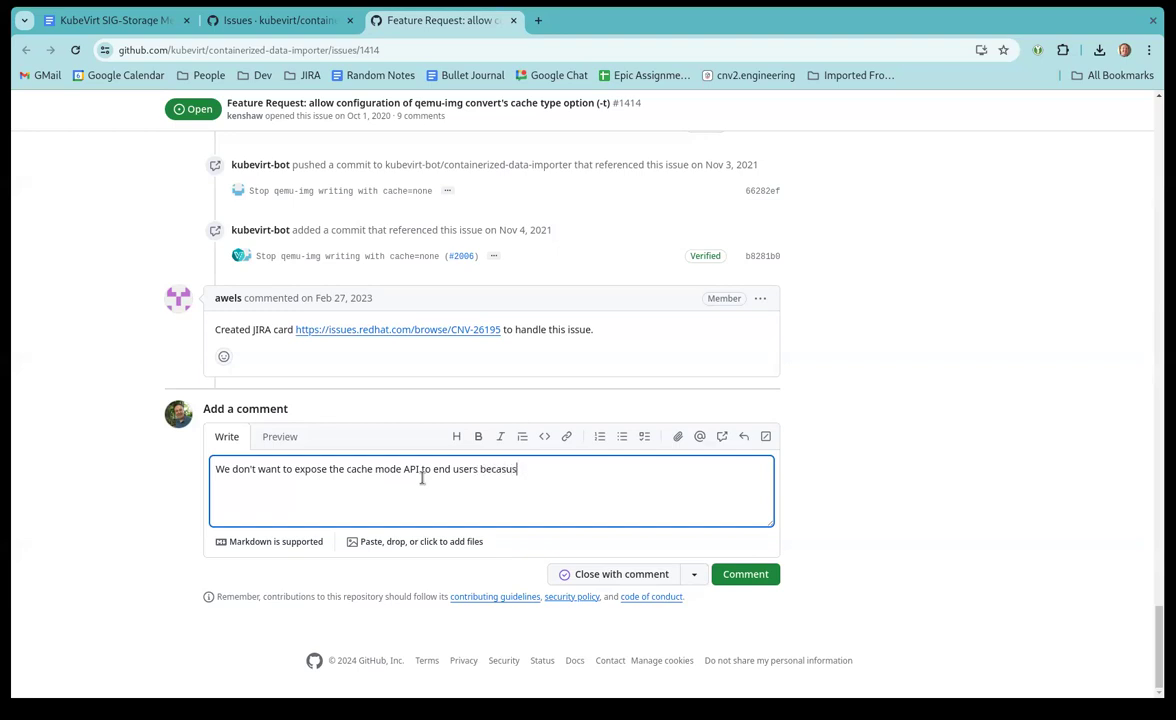
type("use understanding the impli")
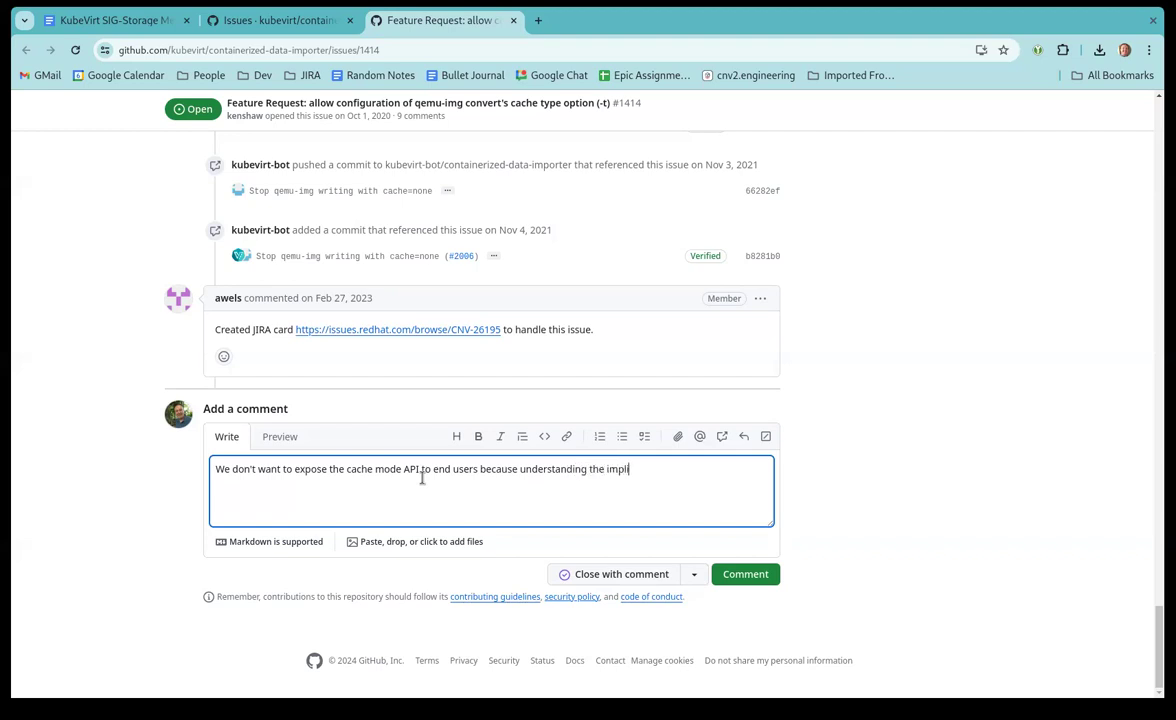
type("cations of this setting is not trivi")
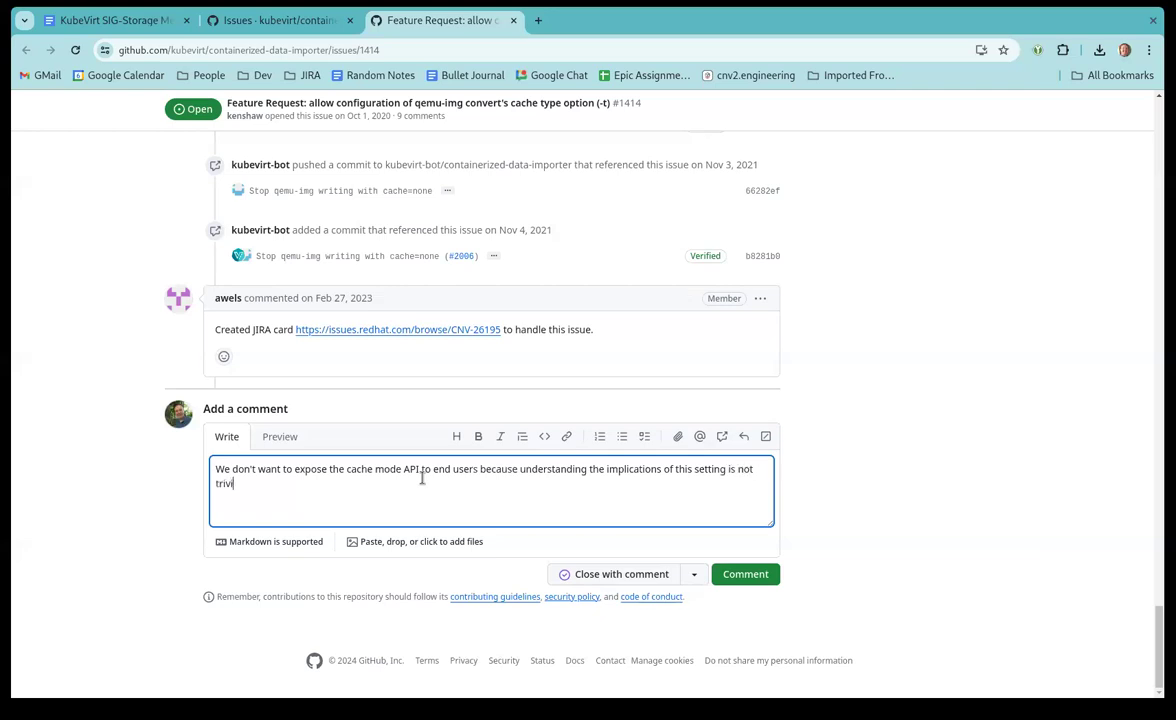
Add "We have since switched the cache mode to writeback and have a PR open to fall back to cache=none only if we detect it is needed."
type("as.  We h")
type("ave since switched the ")
type("cache")
type(" mode")
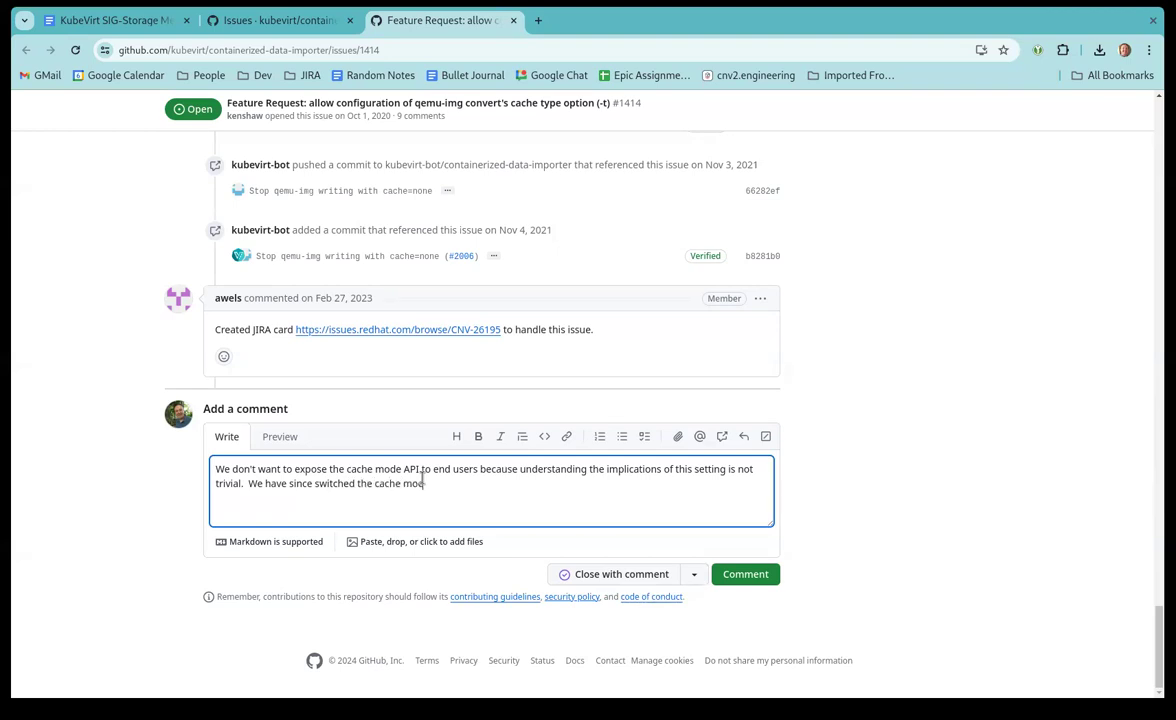
type(" to writeback asn")
key("BackSpace")
type("nd hav")
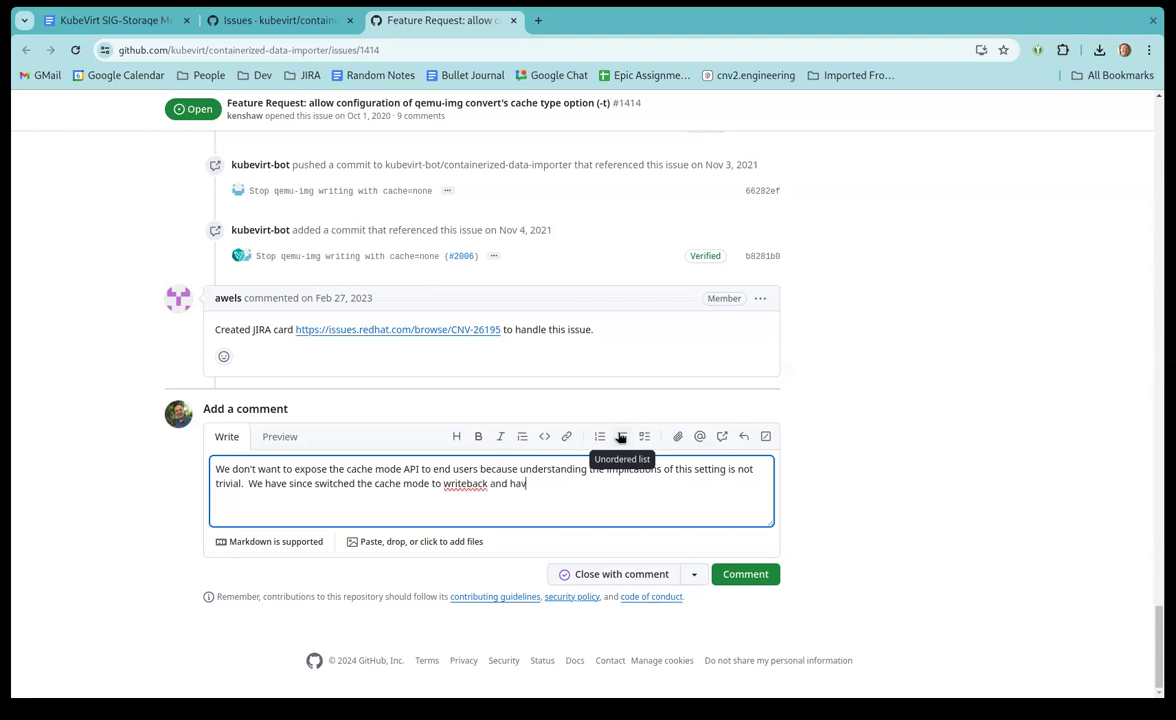
type("e a PR open to fall back to cac")
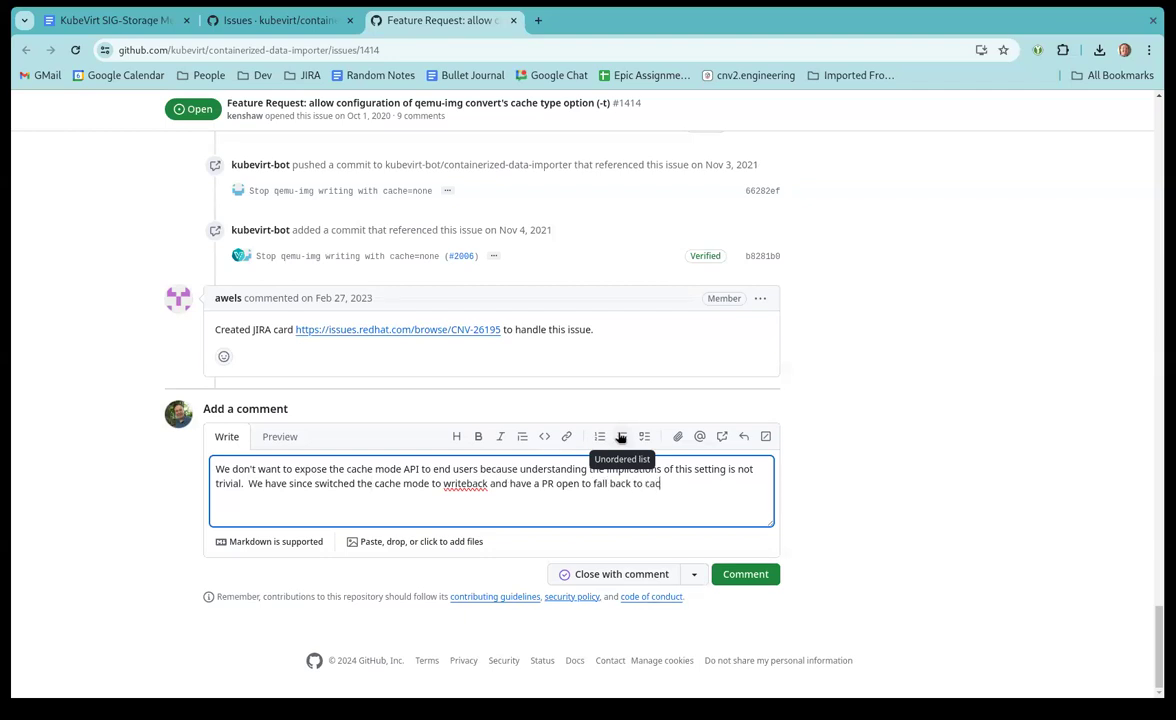
type("he=none only if we t detect it is ne")
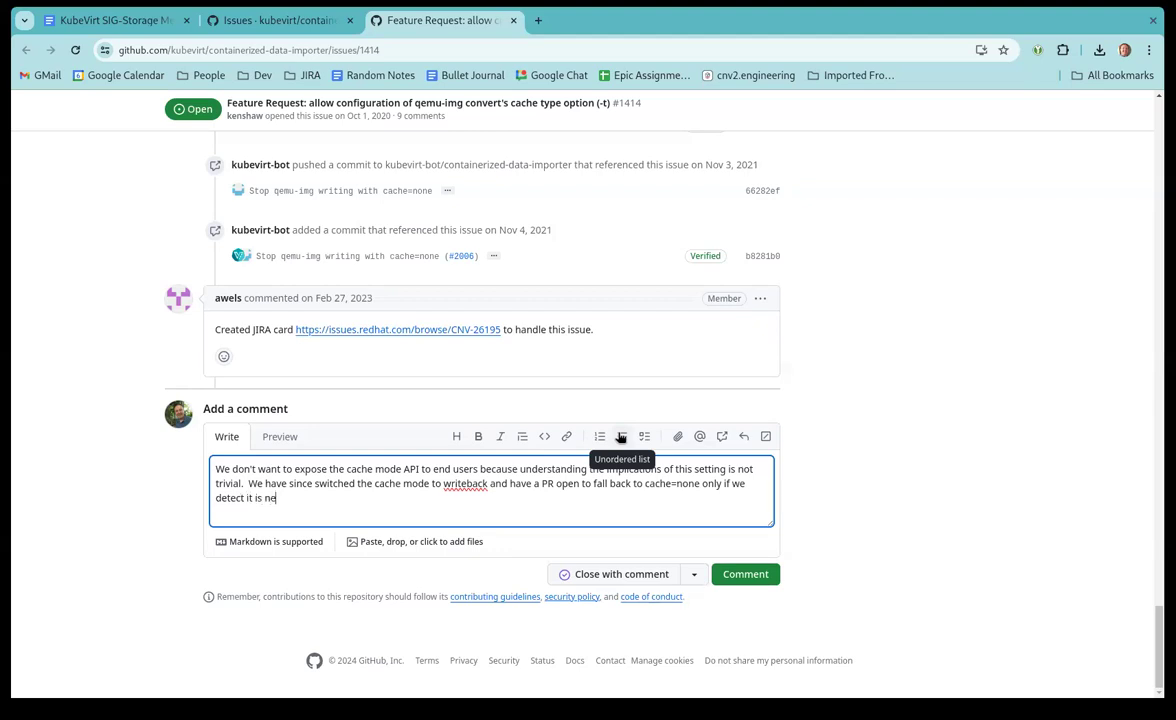
Continue the comment with "At this time I think the combination of these two things should be enough."
type("eded.  At this time I think thos")
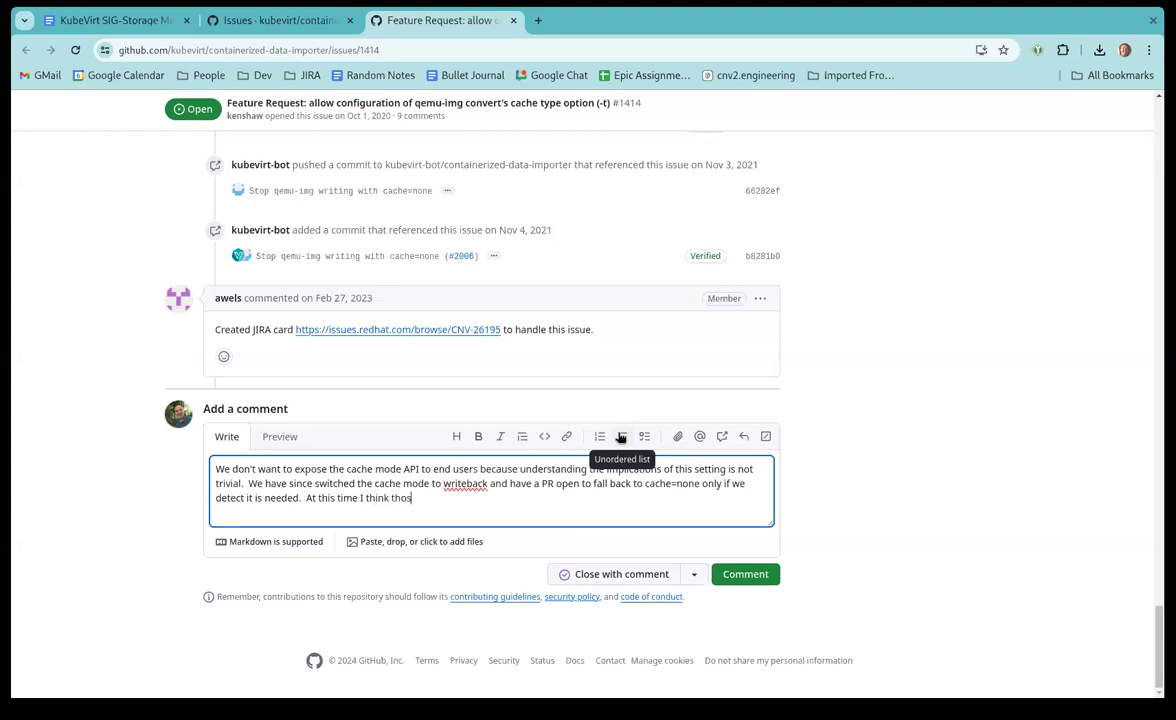
type(" combam")
key("BackSpace")
type("ination of these two th")
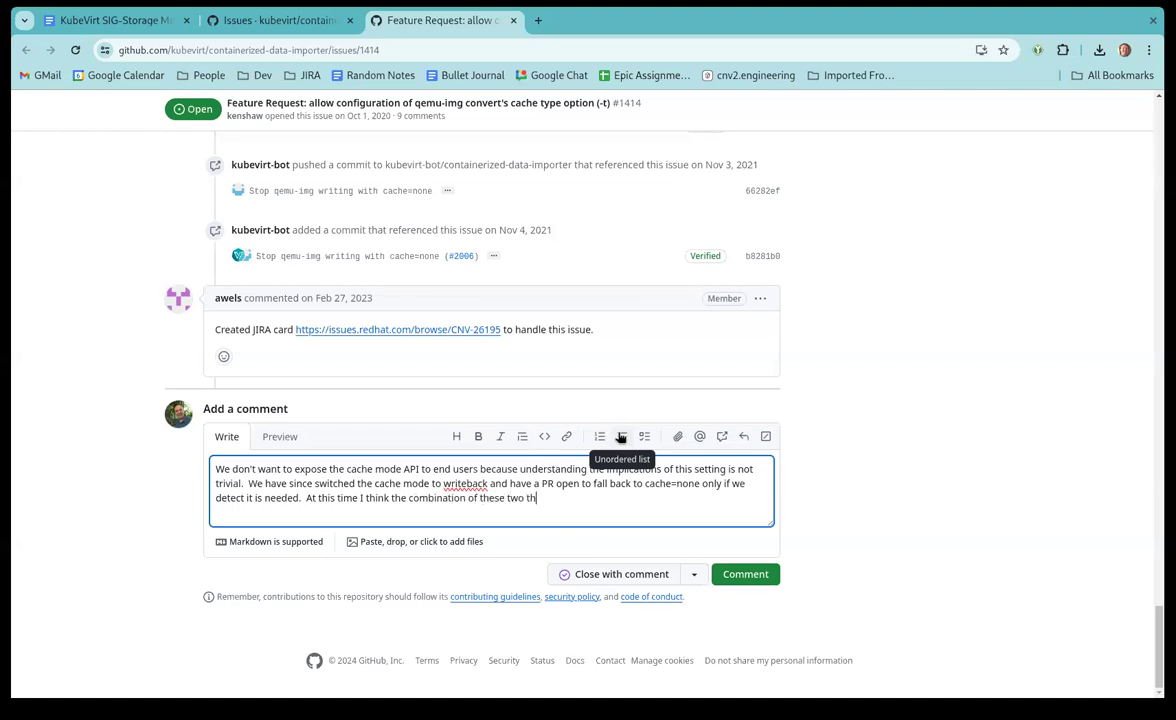
type("ings should be enough.  I am g")
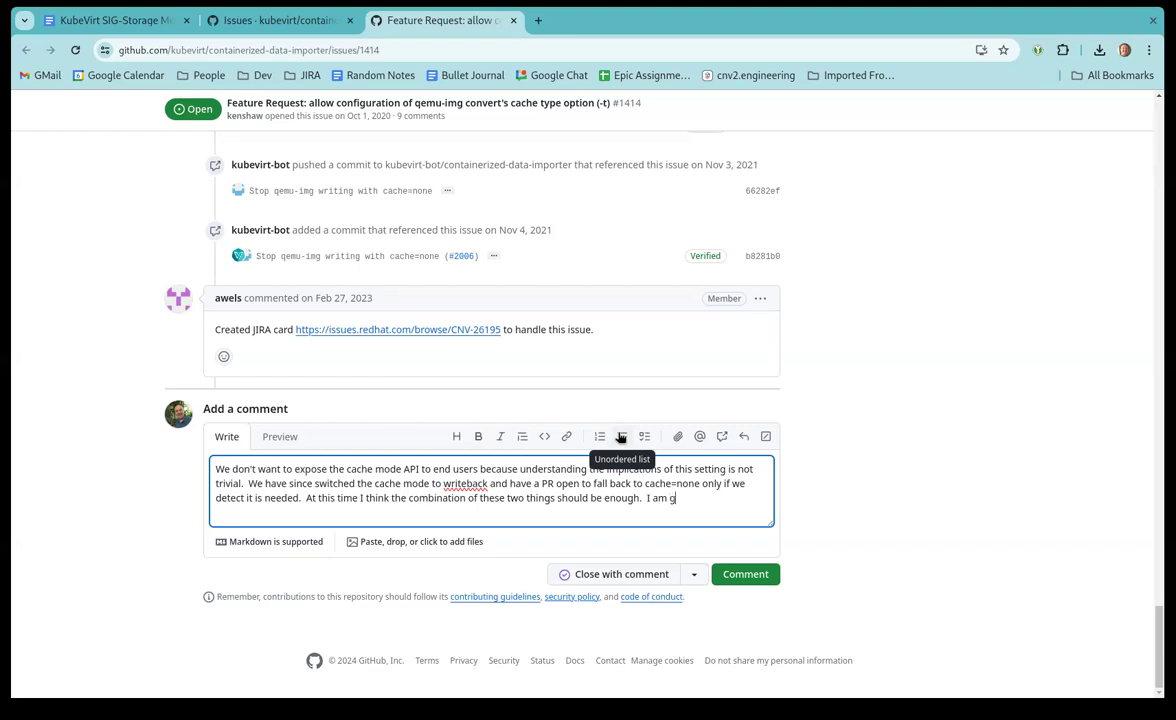
Finish with "I am going to close this issue since it is pretty old. Please reopen if you would like to continue discussing." and close the issue
type("oing to close this issue since ")
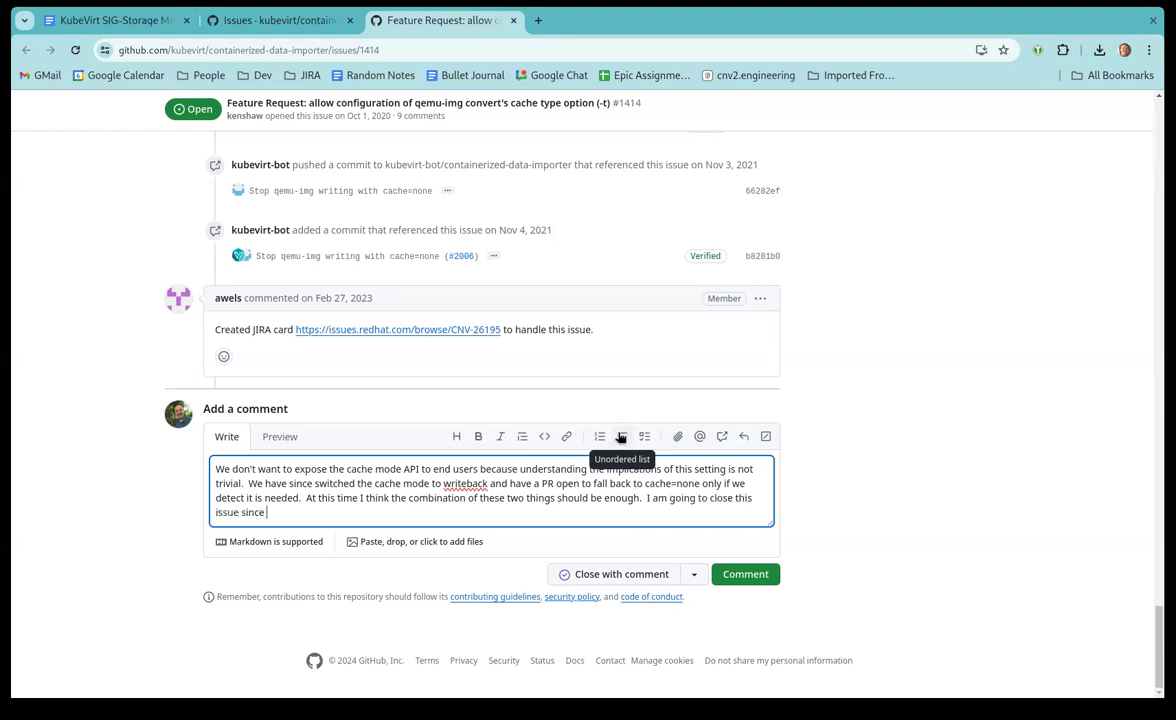
type("it is pretty old.  Please reopen if you ")
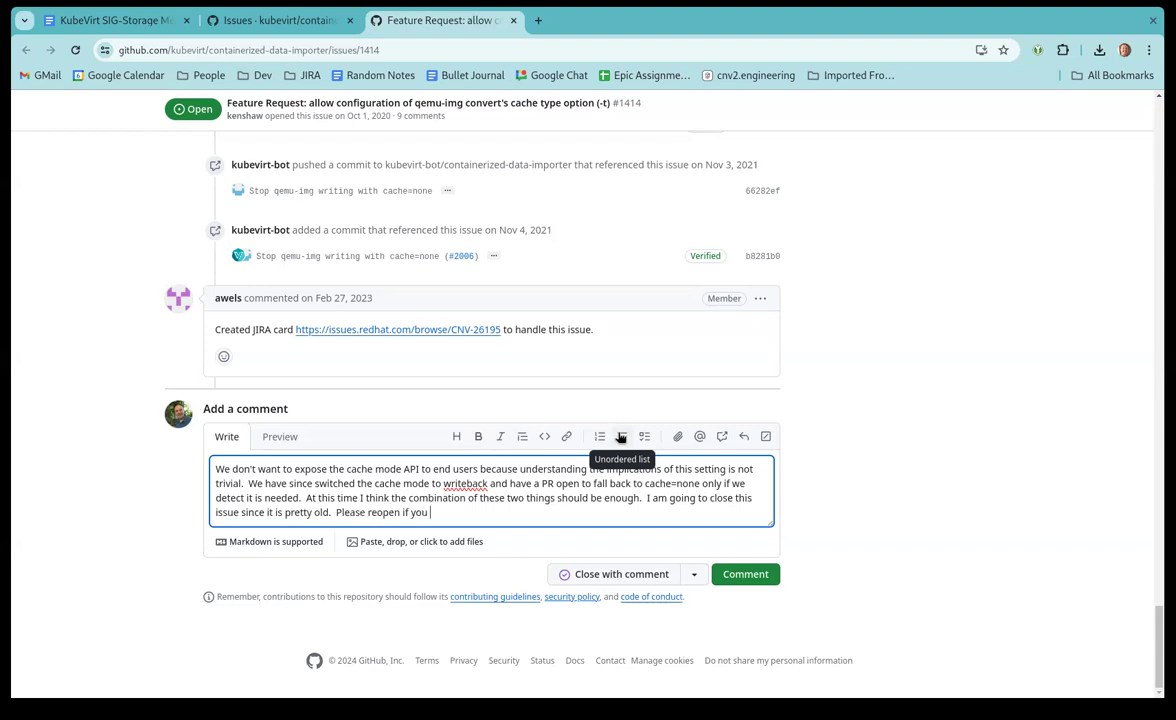
type("would like to continue discus")
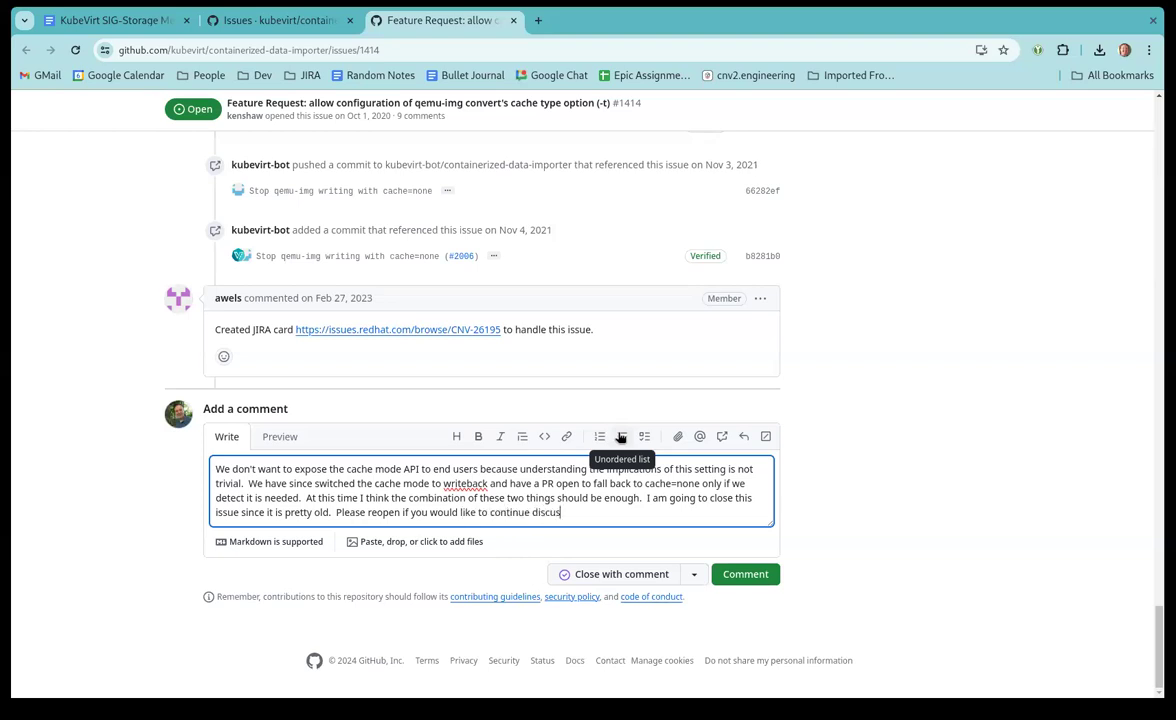
type("ing.")
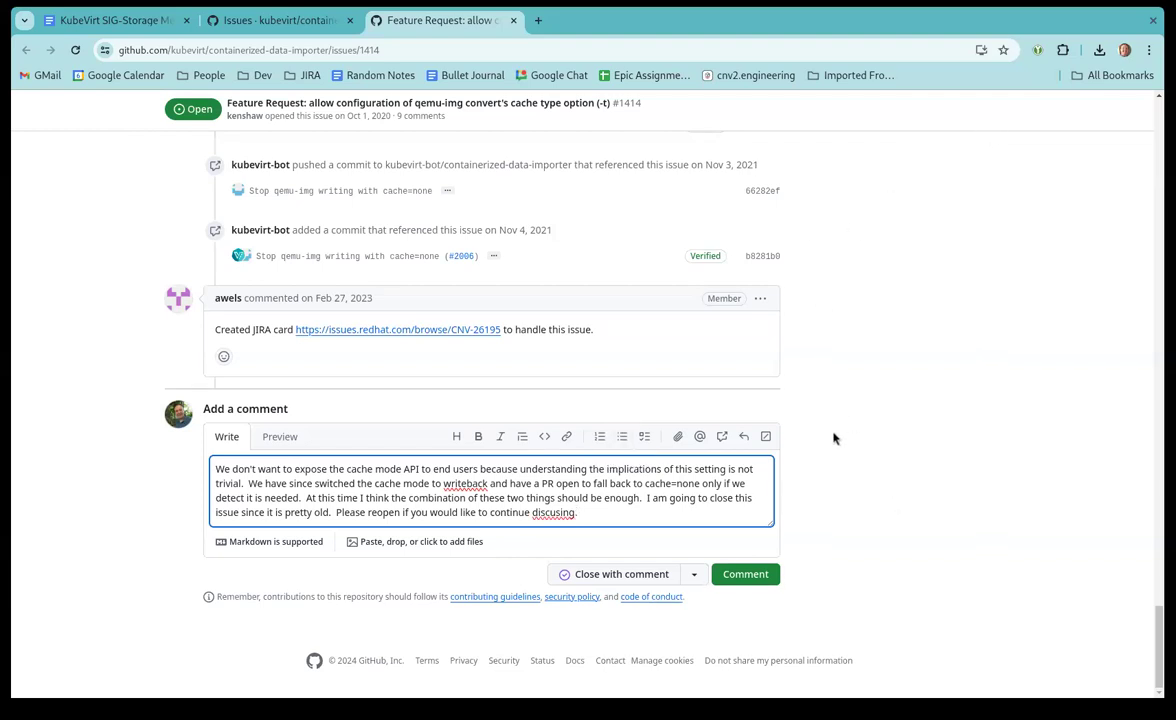
left_click(556, 512)
type("s")
left_click(638, 577)
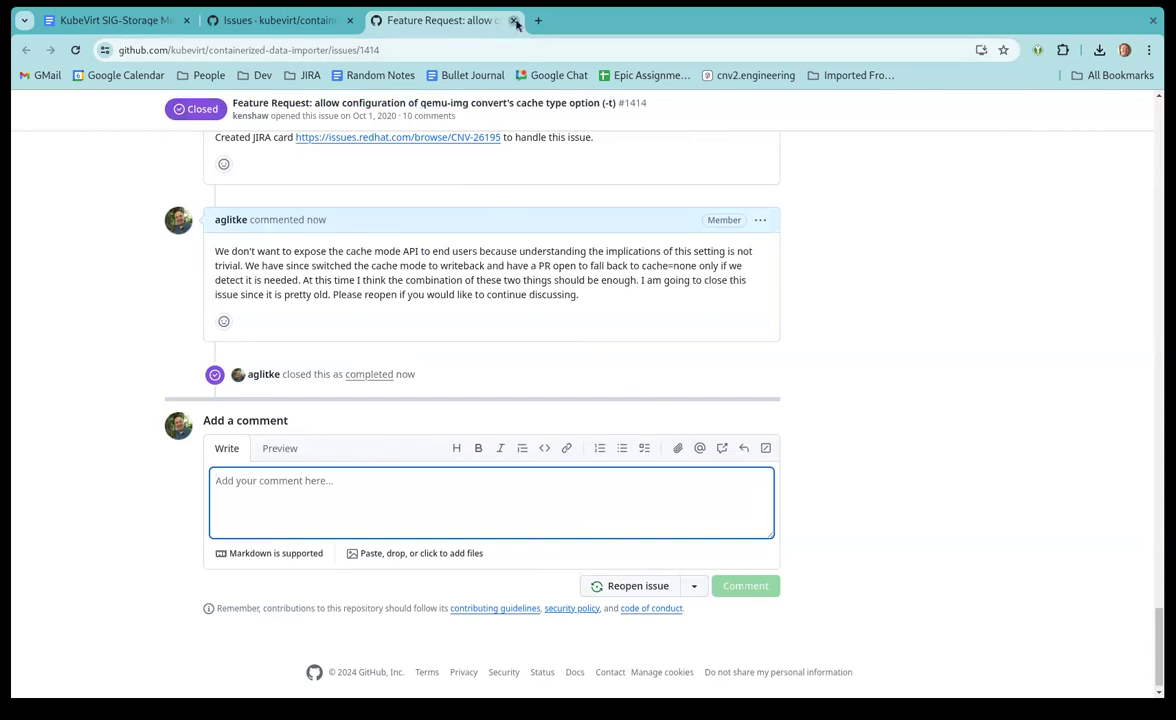
Leave issue #1414's page and open issue #3087, about the dataimportcron missing registry source error, in a separate browser tab
left_click(514, 21)
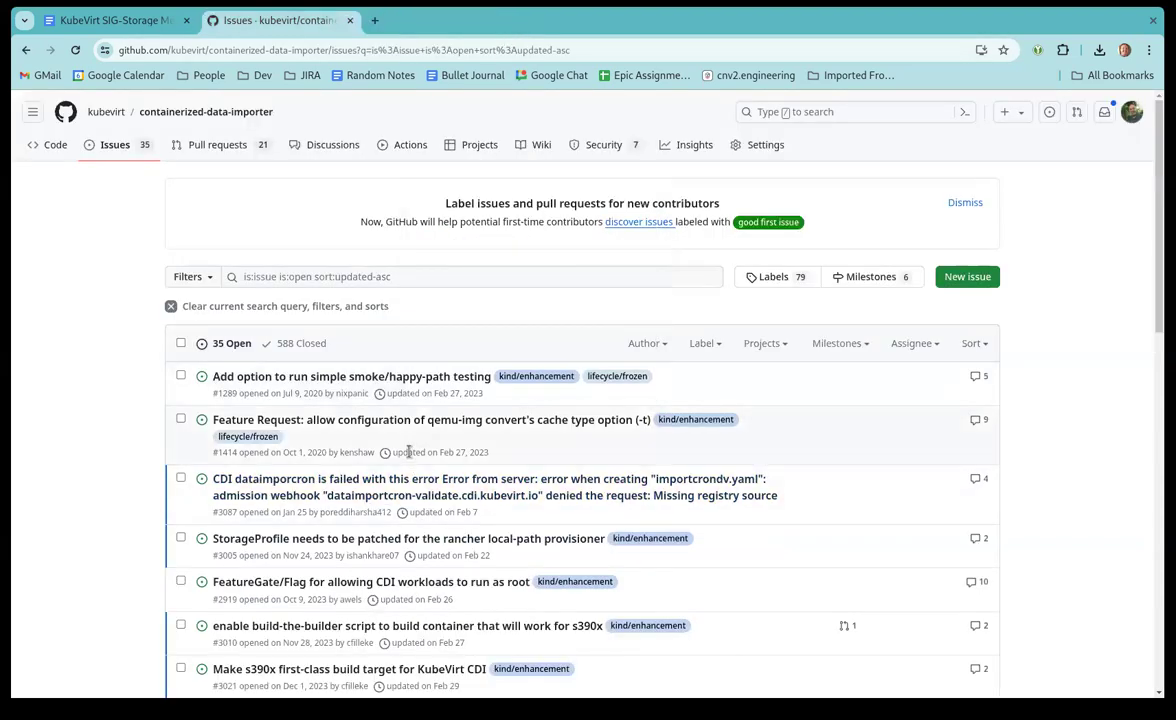
scroll(408, 452, "down", 1)
mouse_move(275, 420)
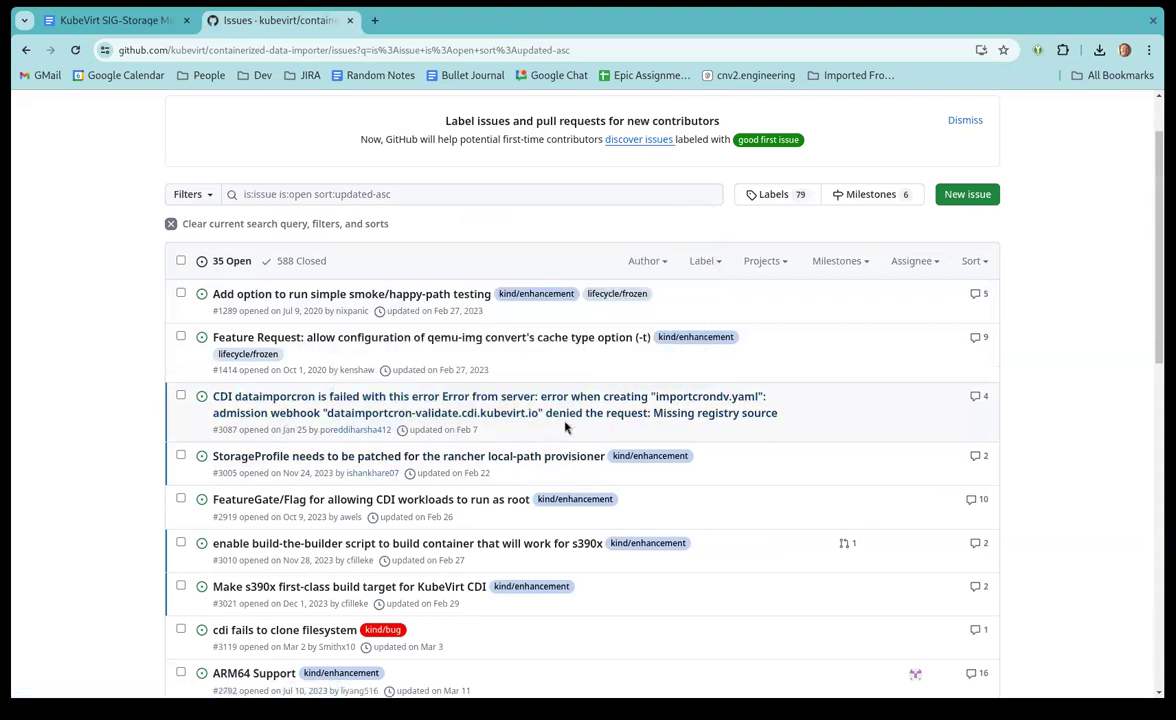
middle_click(735, 421)
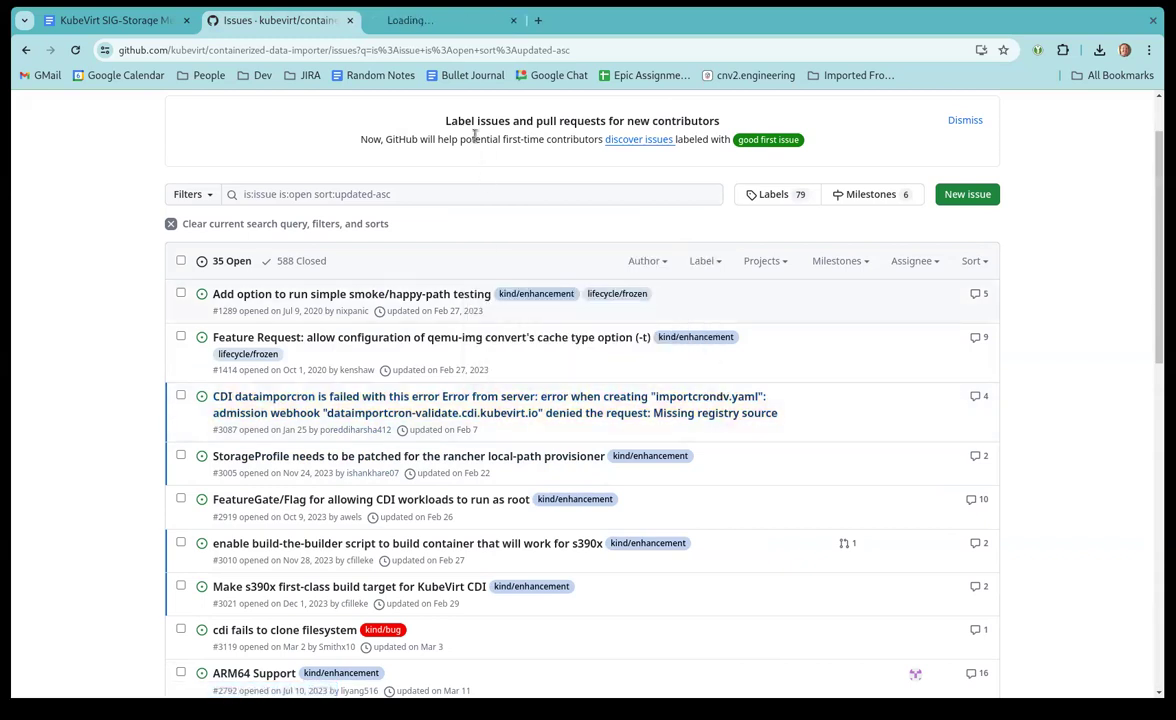
left_click(449, 20)
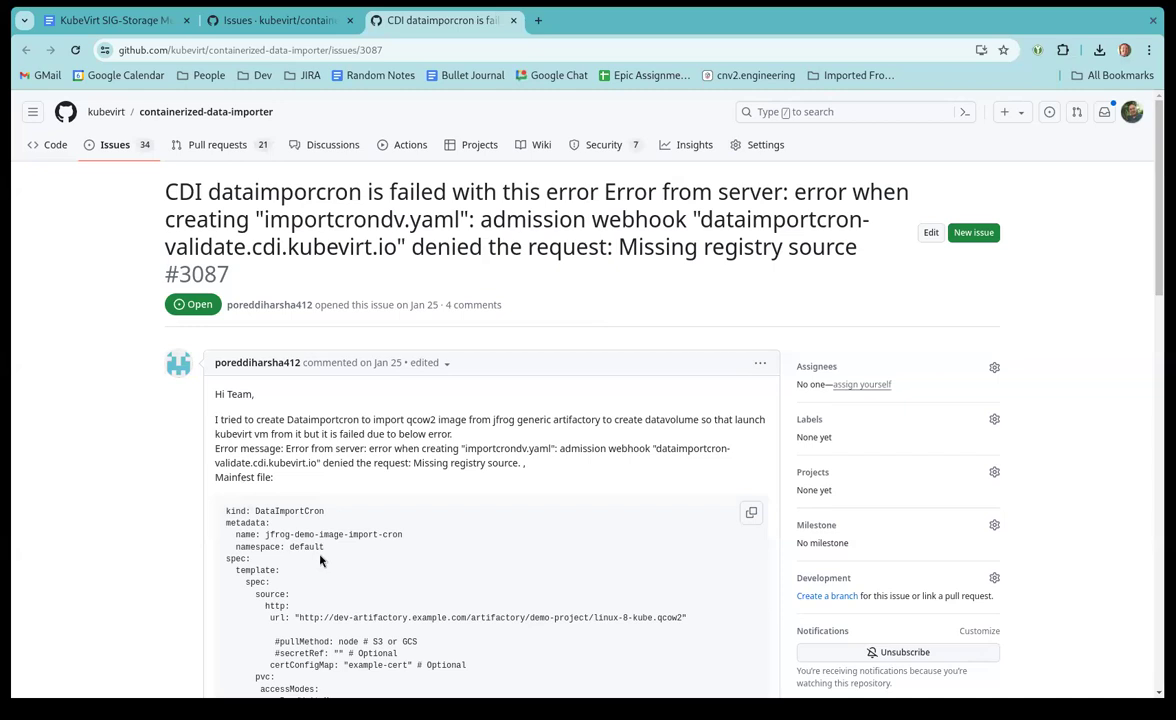
Read issue #3087's description and DataImportCron manifest, followed by the first replies below it
scroll(318, 551, "down", 2)
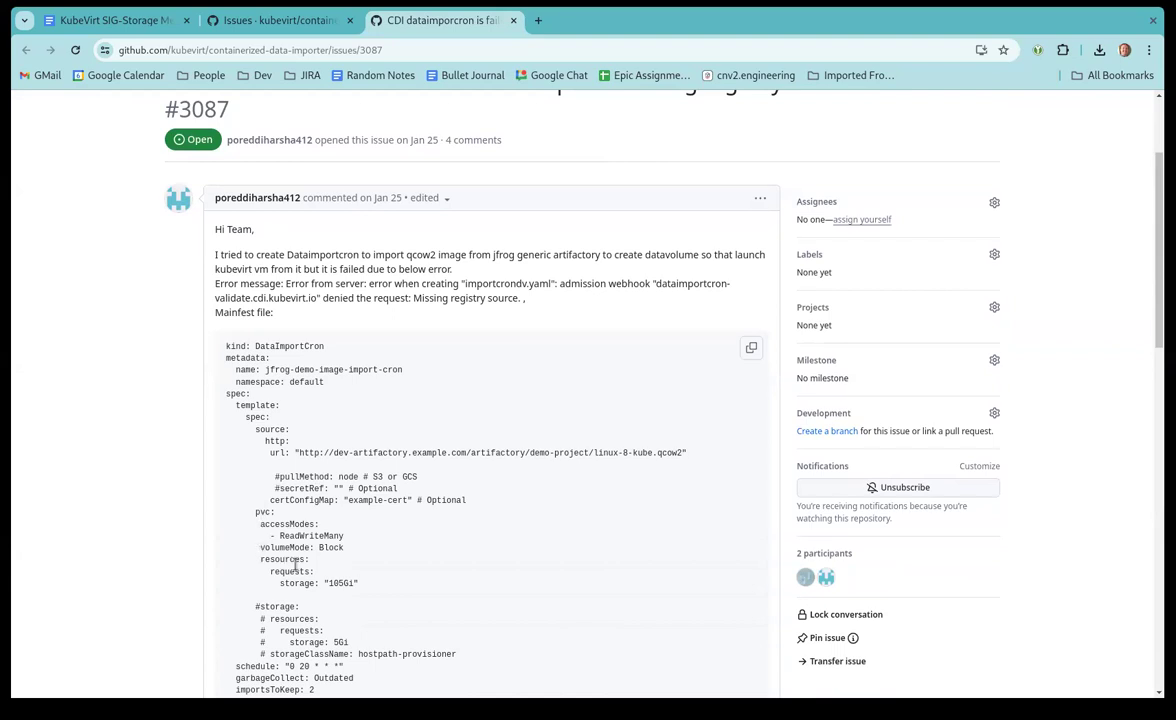
scroll(340, 609, "down", 2)
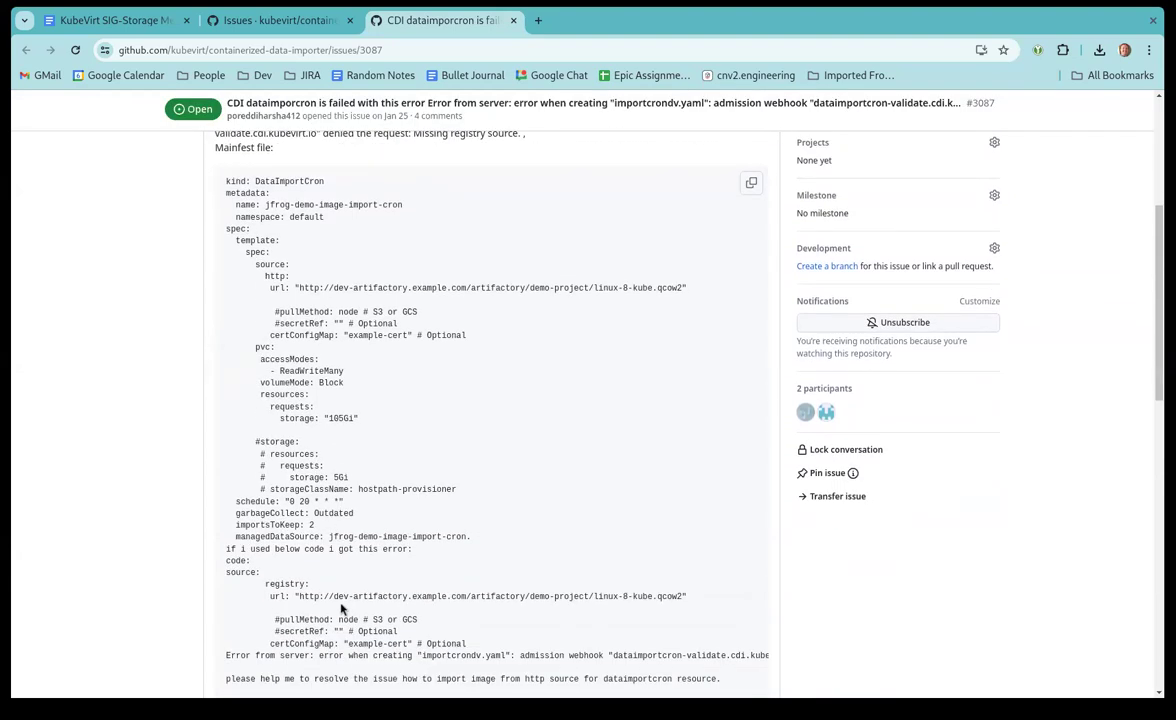
scroll(340, 609, "down", 2)
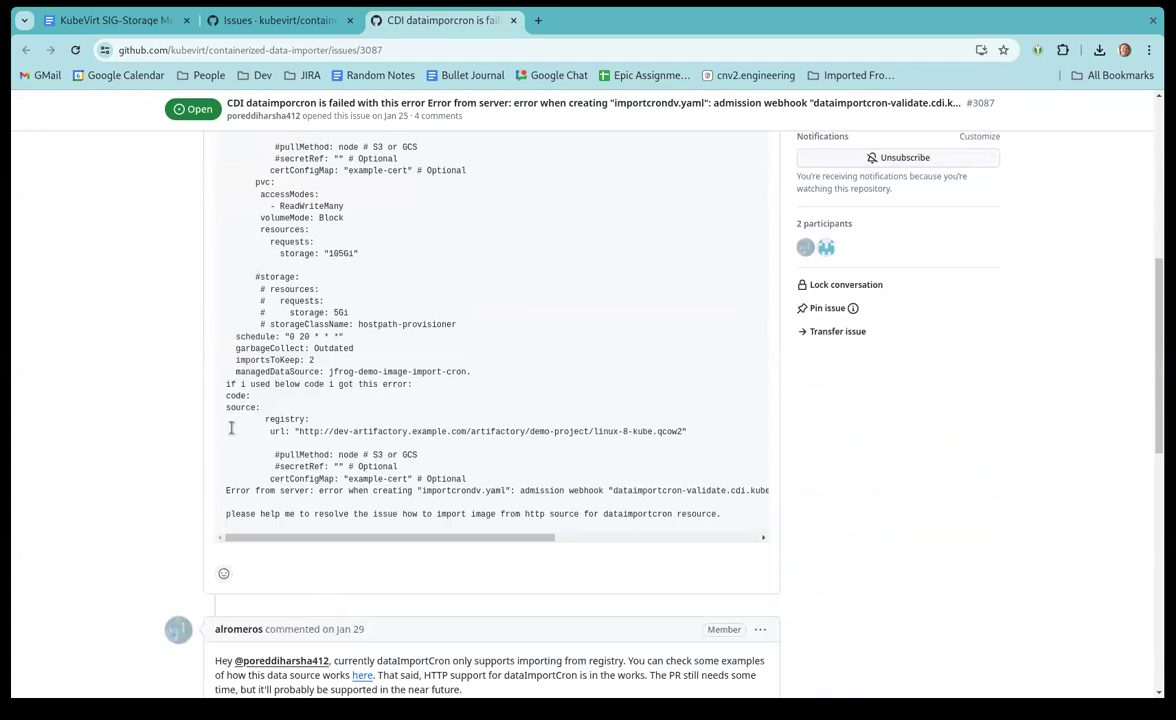
scroll(222, 420, "up", 1)
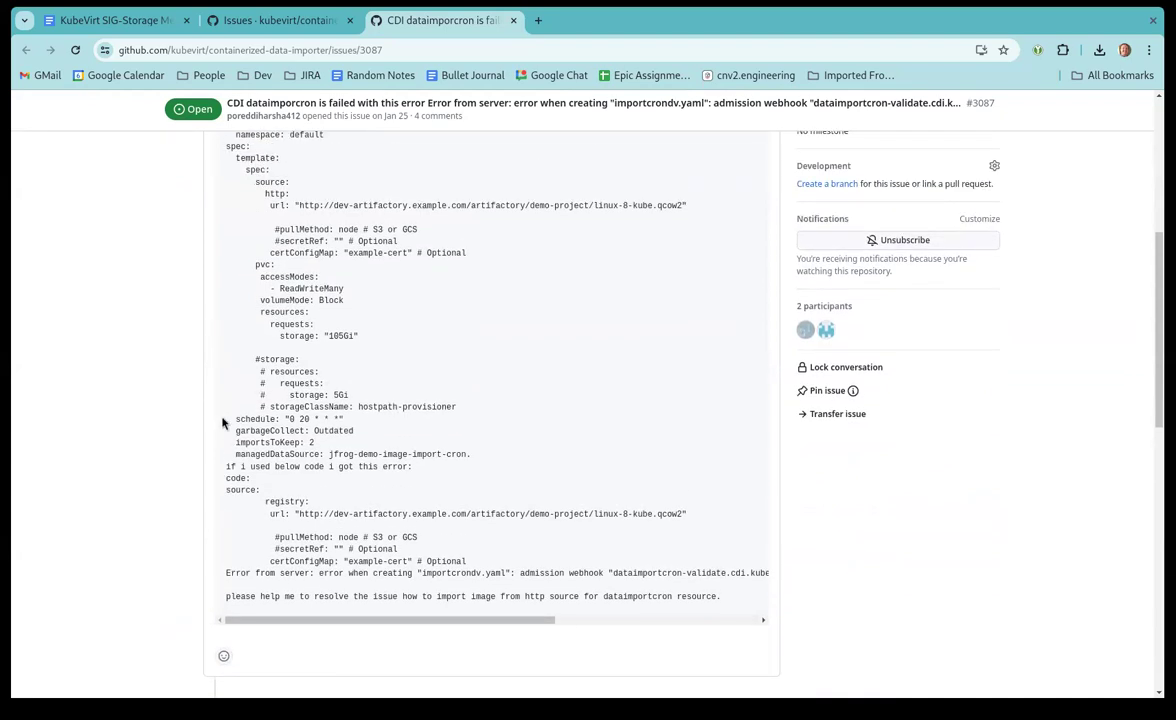
scroll(222, 422, "up", 1)
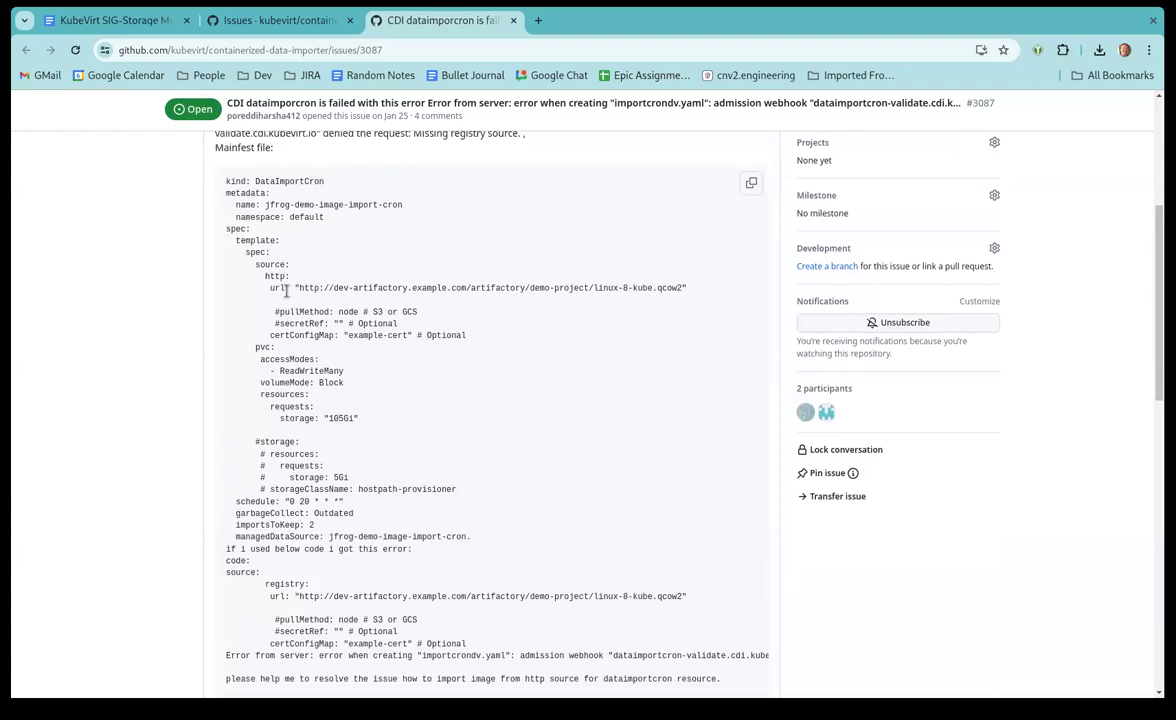
scroll(316, 380, "down", 3)
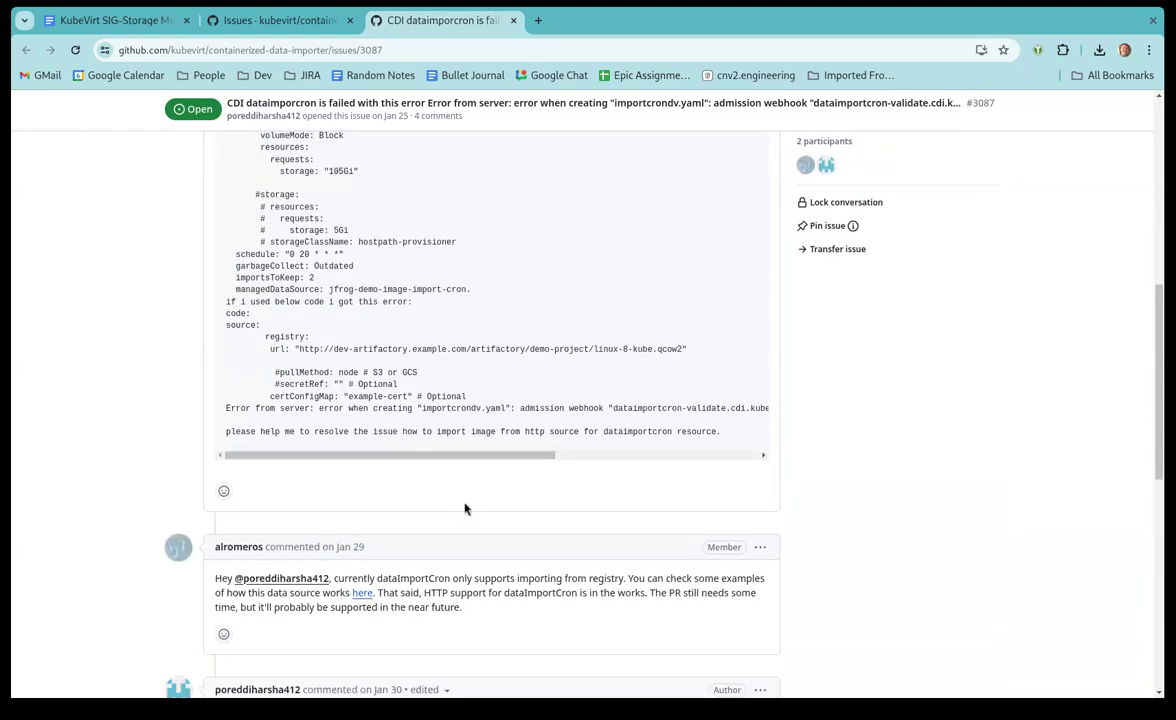
scroll(465, 508, "down", 2)
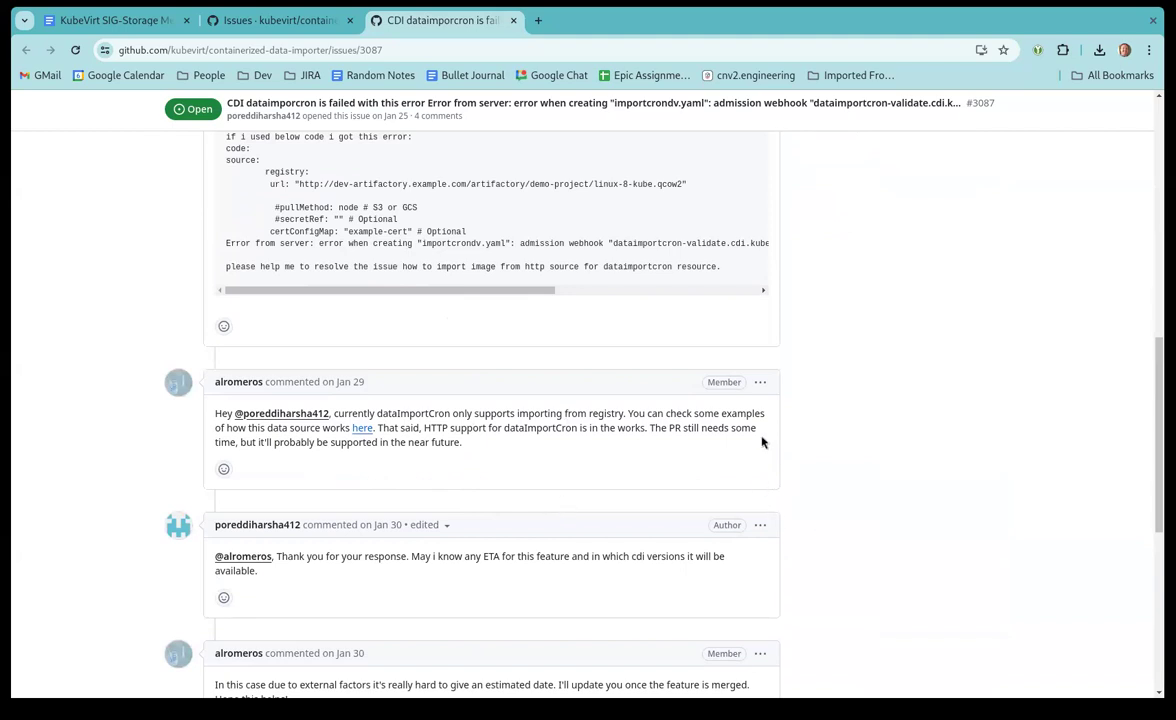
Read the remaining replies on issue #3087 and recheck the manifest and error in its description
scroll(603, 441, "down", 2)
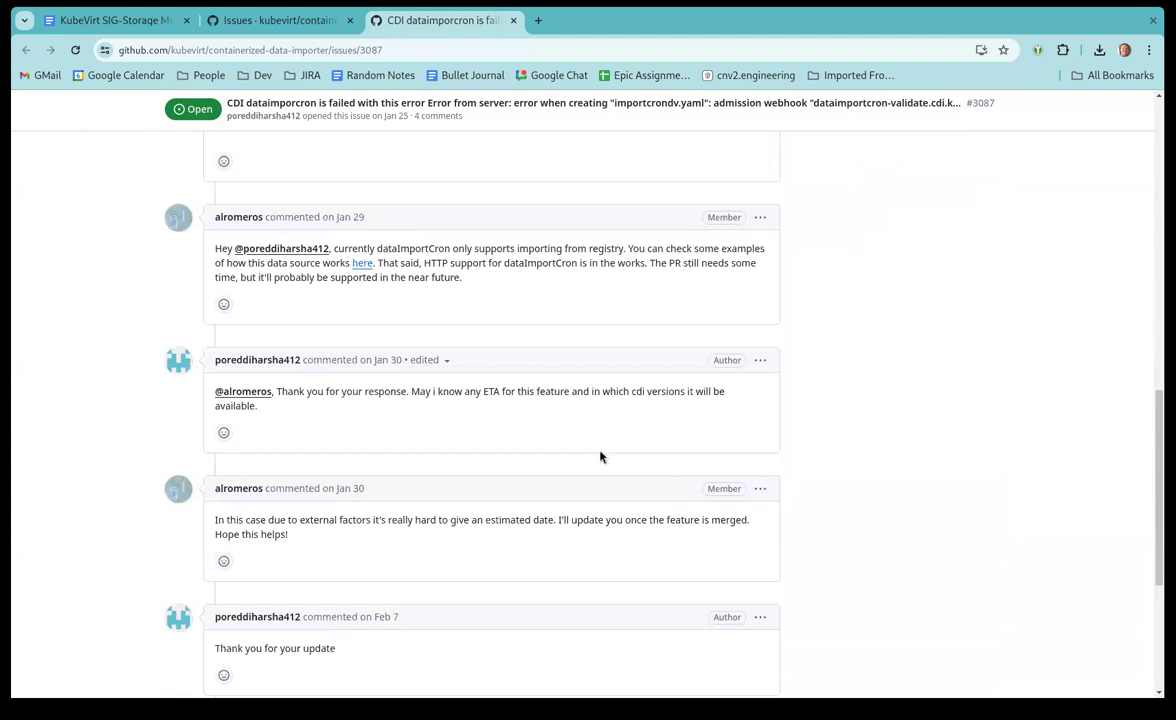
scroll(600, 457, "down", 2)
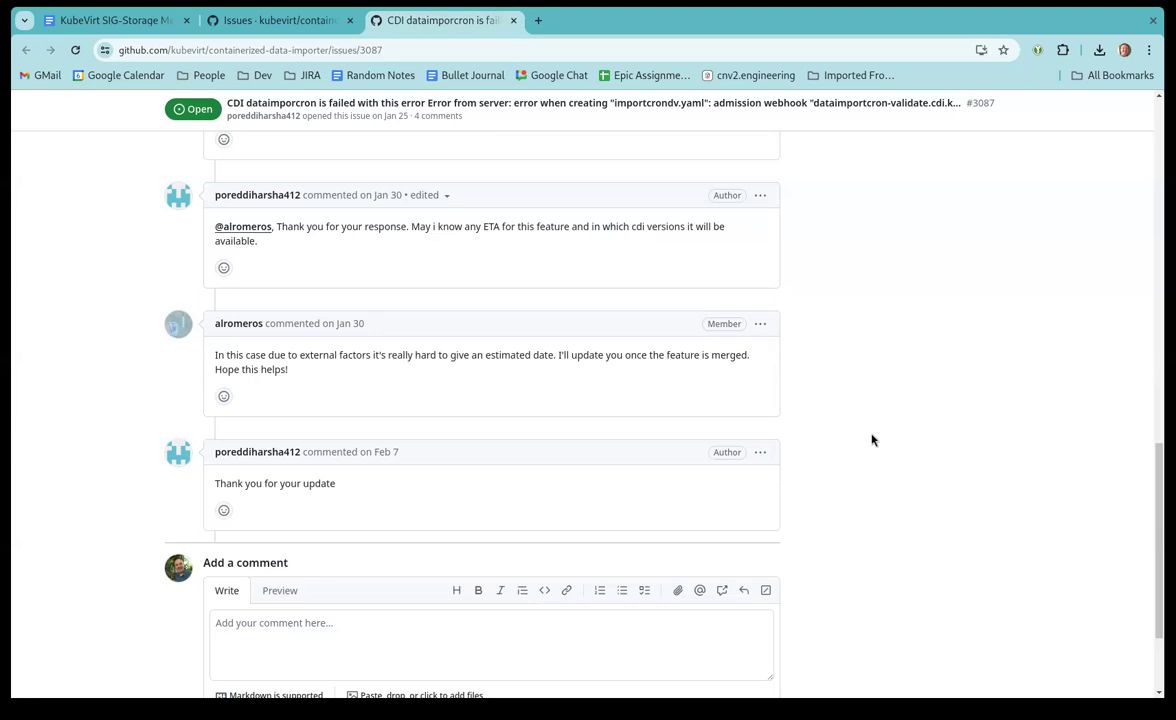
scroll(925, 410, "up", 15)
scroll(585, 447, "down", 2)
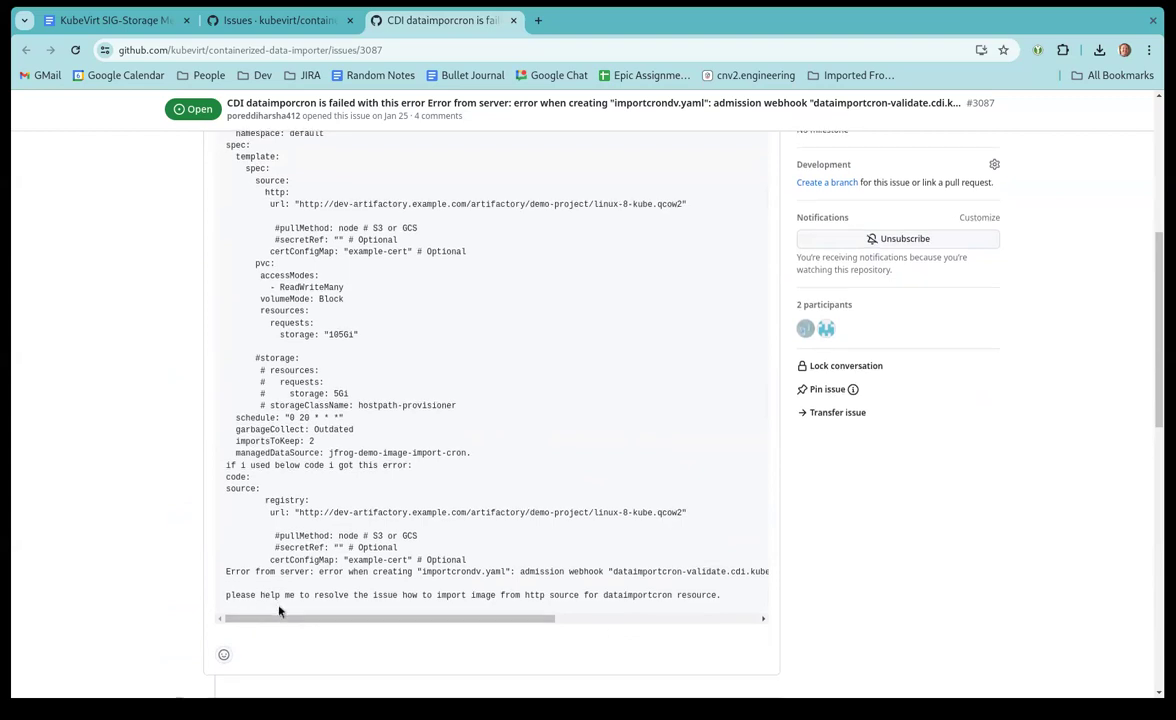
scroll(630, 507, "down", 10)
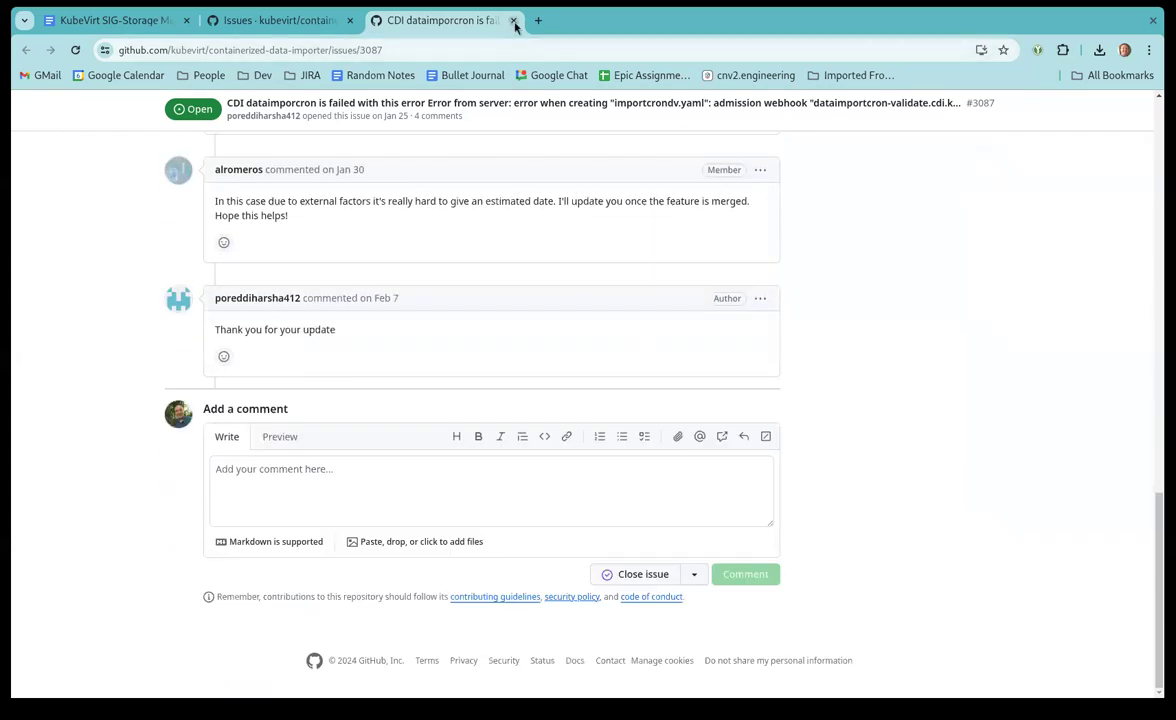
Leave issue #3087's page and open issue #3005, about patching StorageProfile for the rancher local-path provisioner, in a separate browser tab
left_click(513, 20)
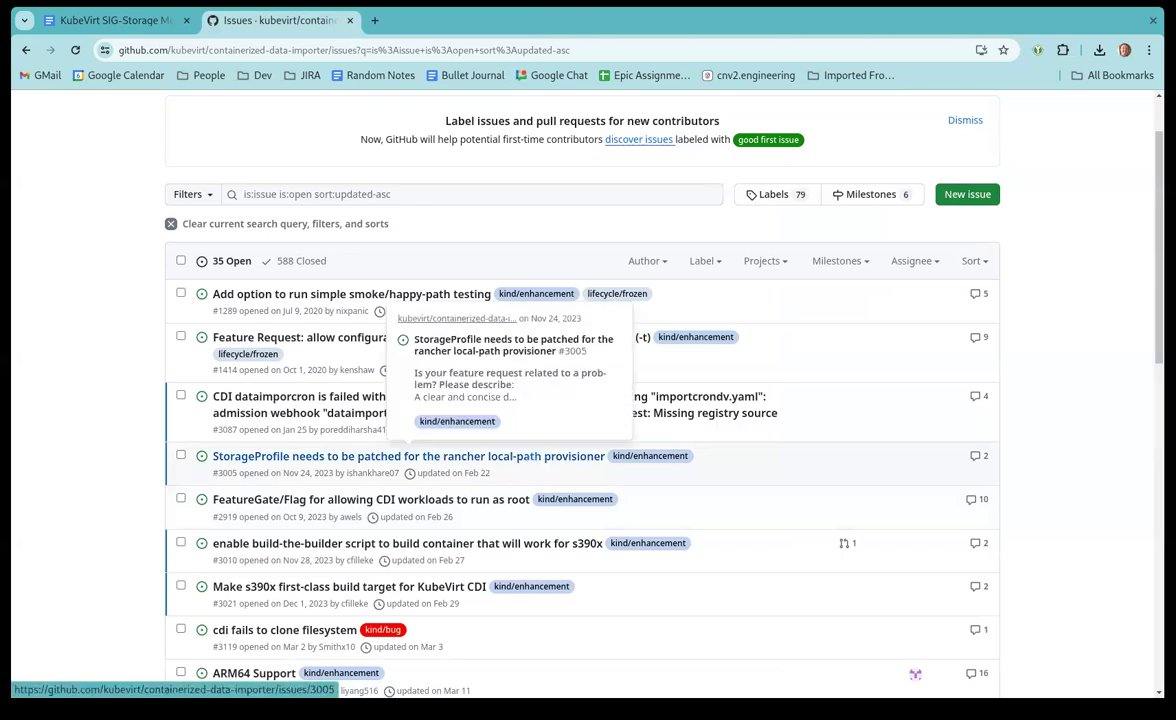
middle_click(528, 457)
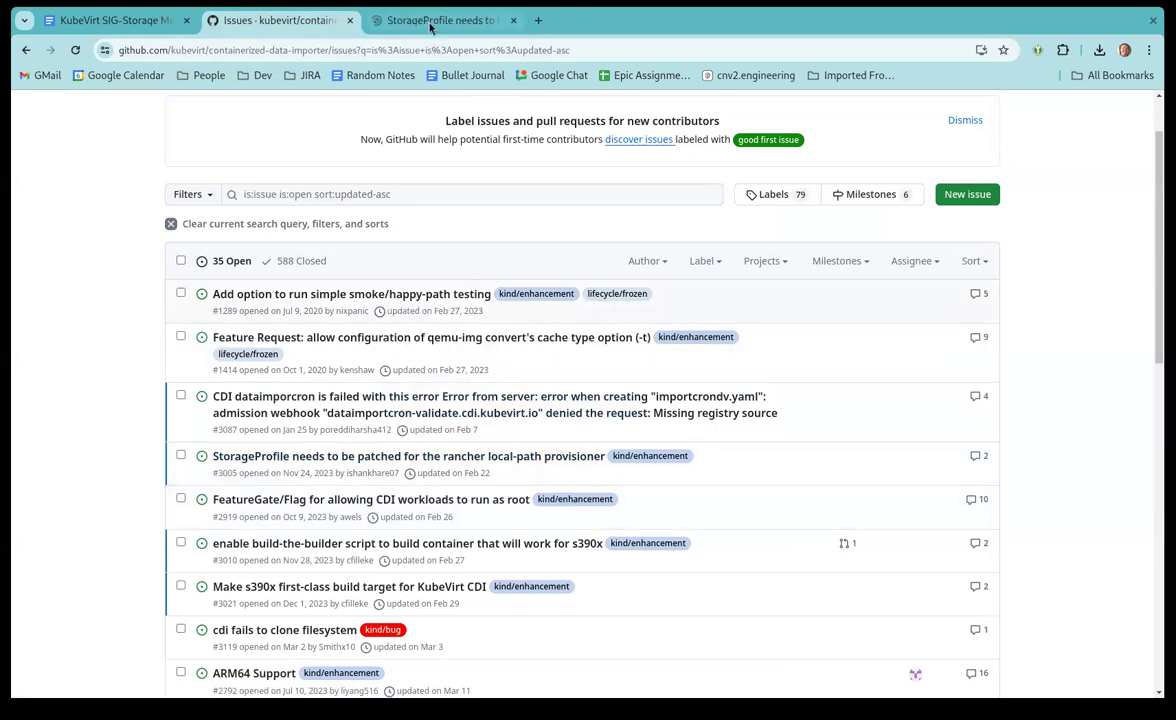
left_click(410, 21)
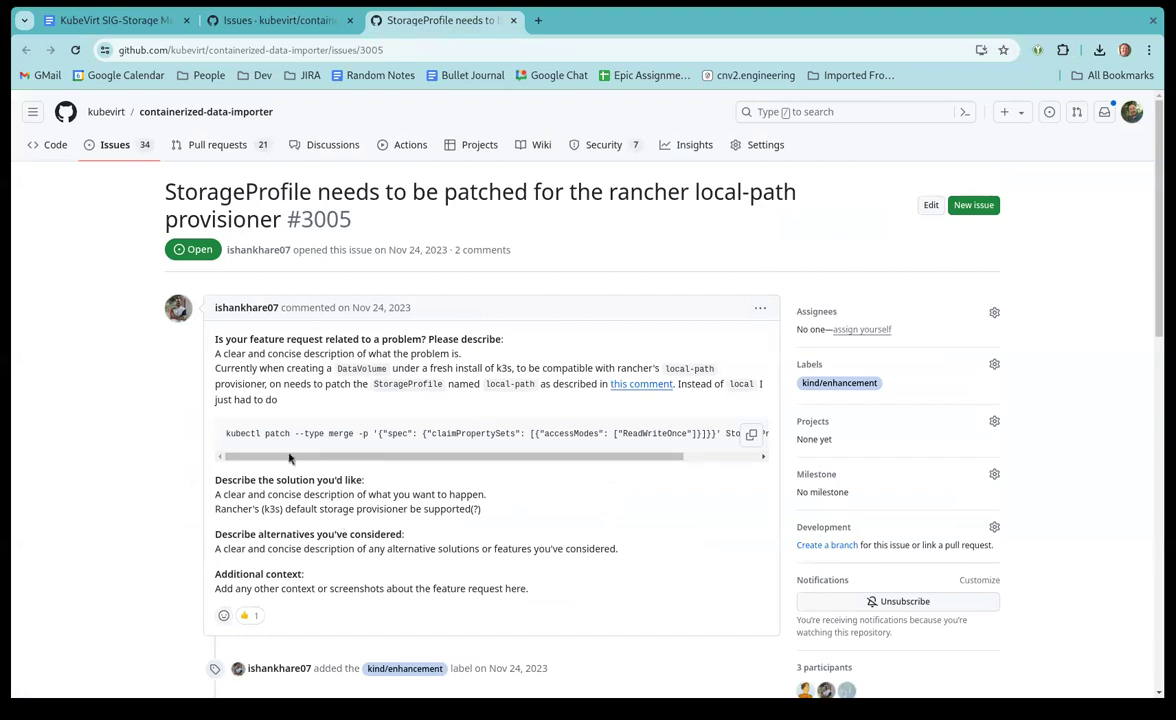
Read issue #3005's description, including the full kubectl patch command, its linked issues and the two comments
scroll(572, 457, "right", 1)
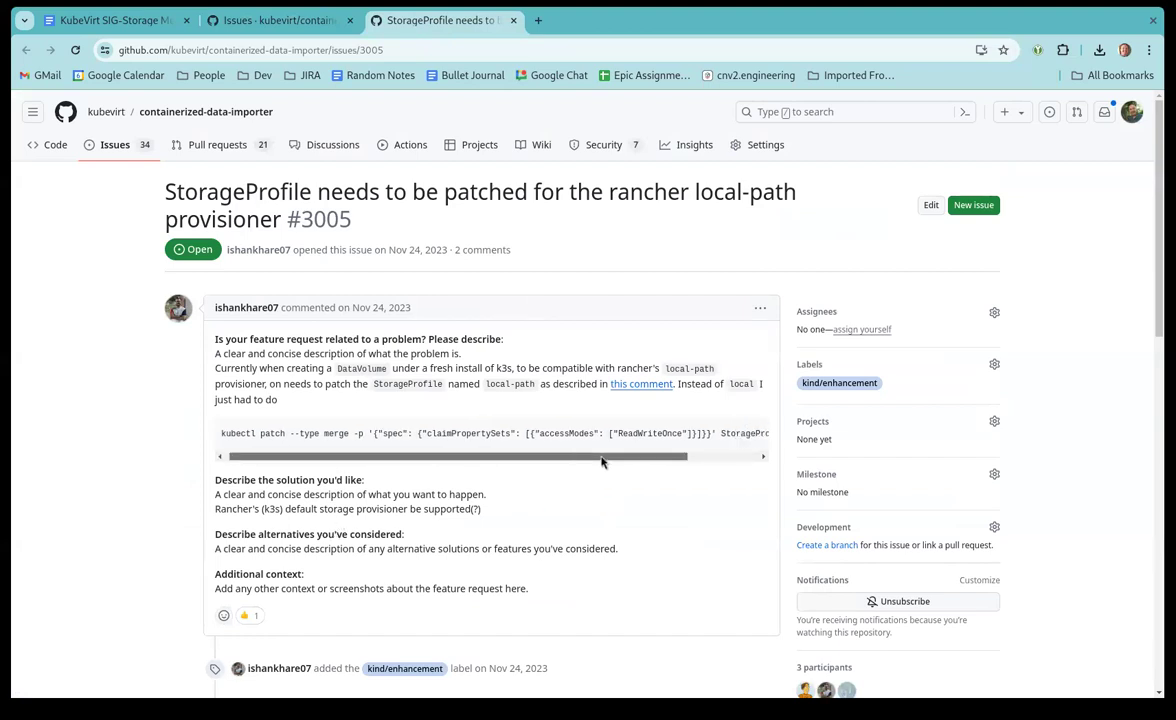
scroll(602, 461, "right", 3)
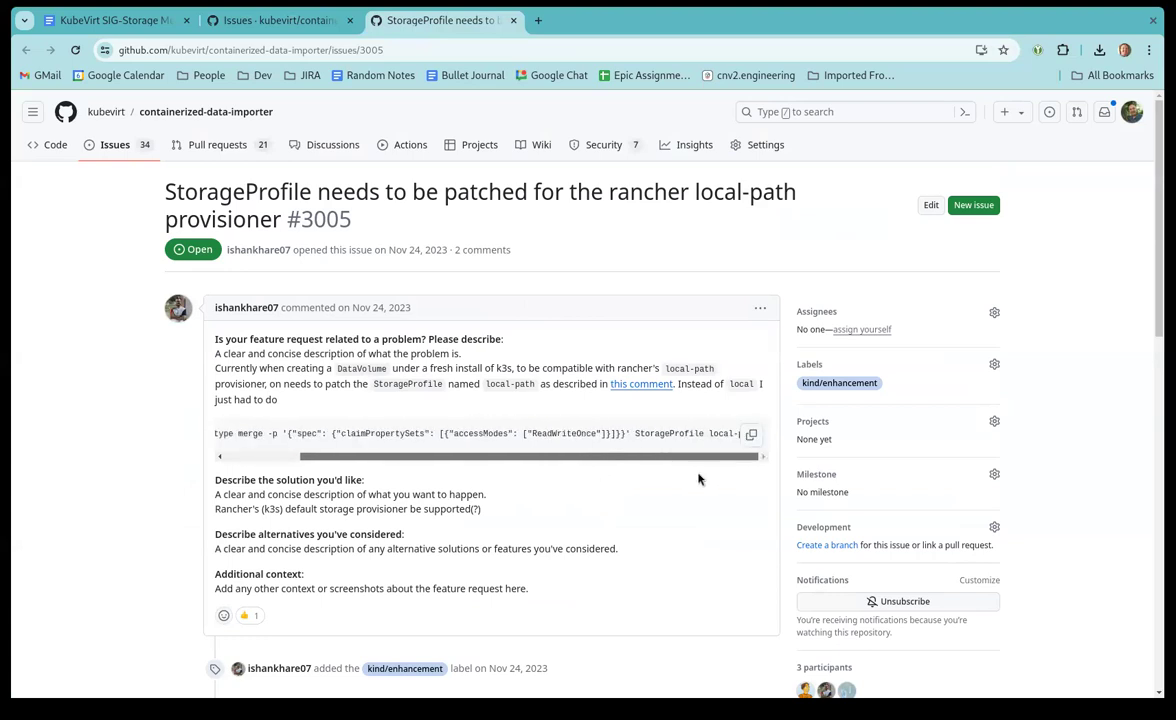
scroll(560, 445, "left", 3)
scroll(478, 478, "down", 3)
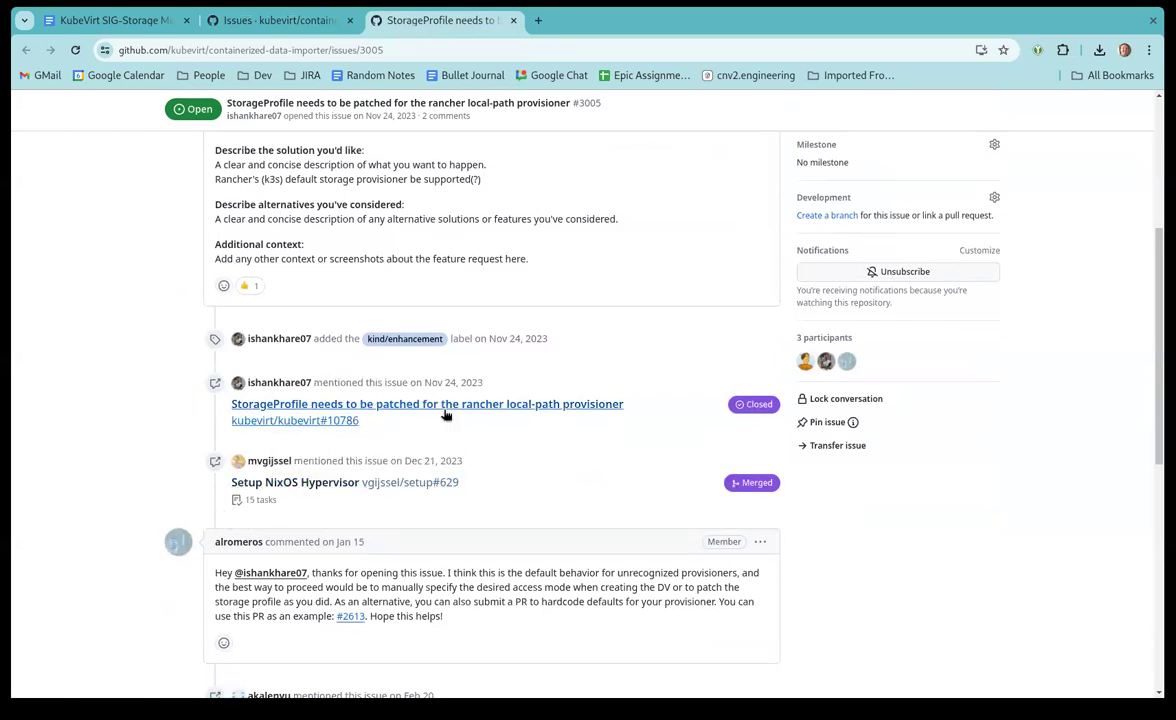
mouse_move(452, 414)
mouse_move(320, 420)
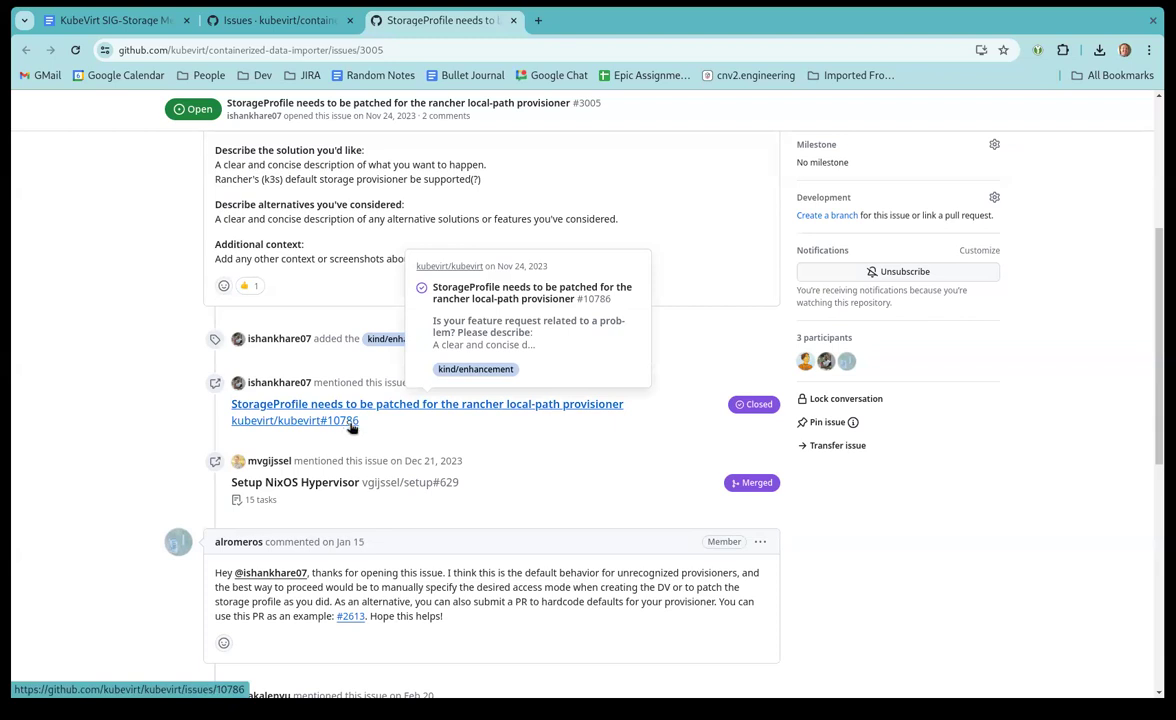
scroll(445, 448, "down", 3)
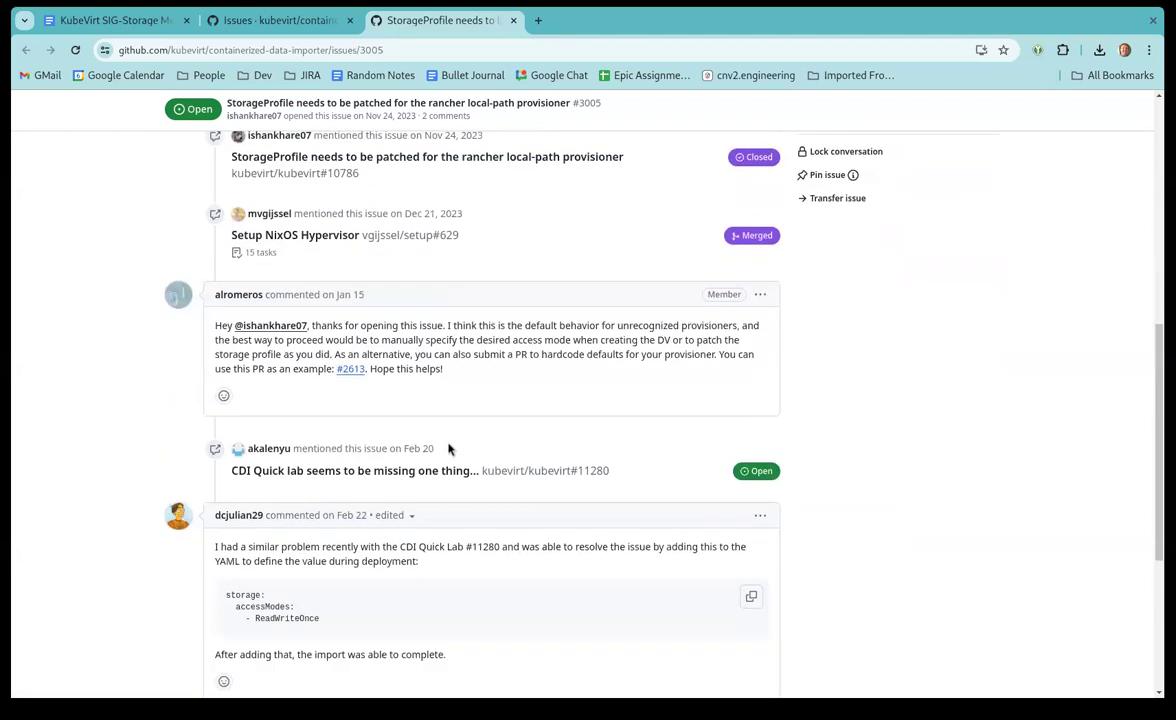
scroll(540, 392, "down", 3)
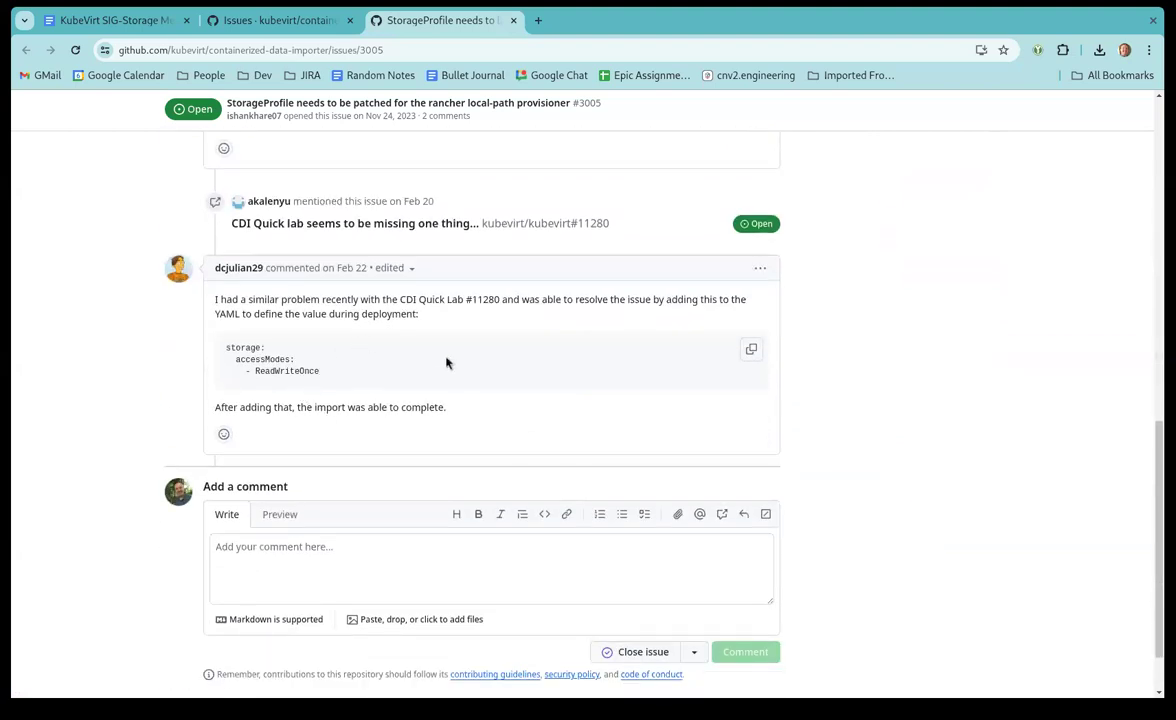
scroll(540, 391, "down", 1)
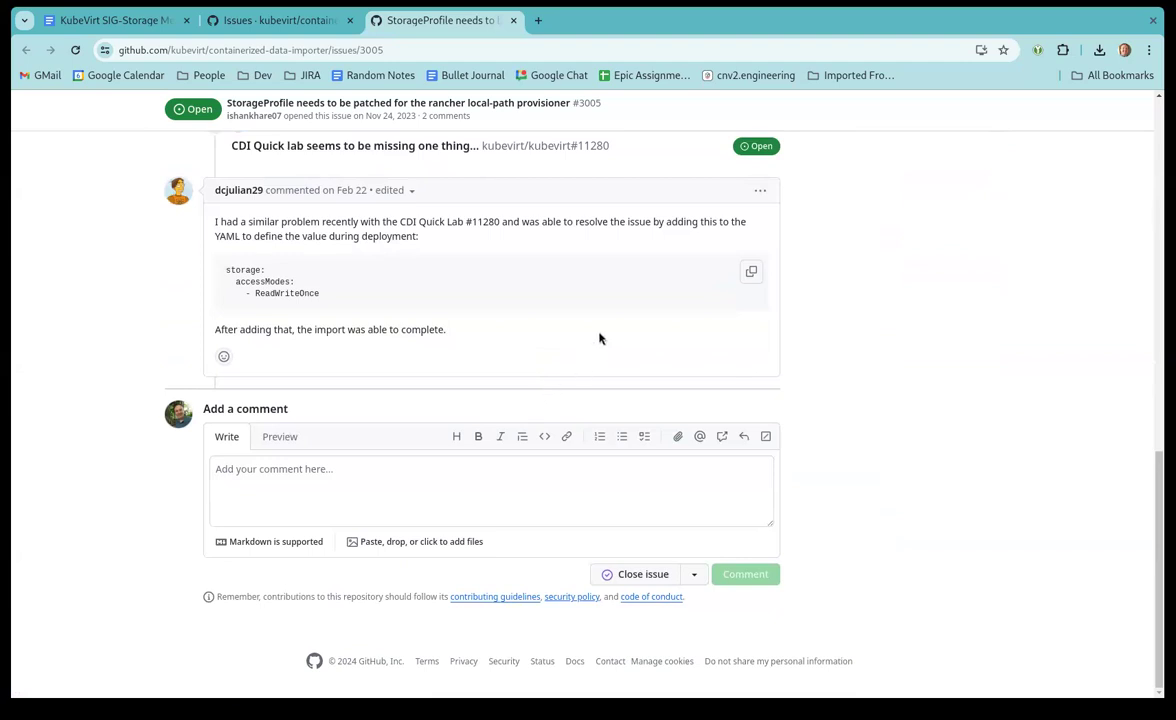
Review issue #3005's request for default rancher (k3s) provisioner support again, along with the suggested workarounds and linked kubevirt issue #11280
scroll(600, 338, "up", 15)
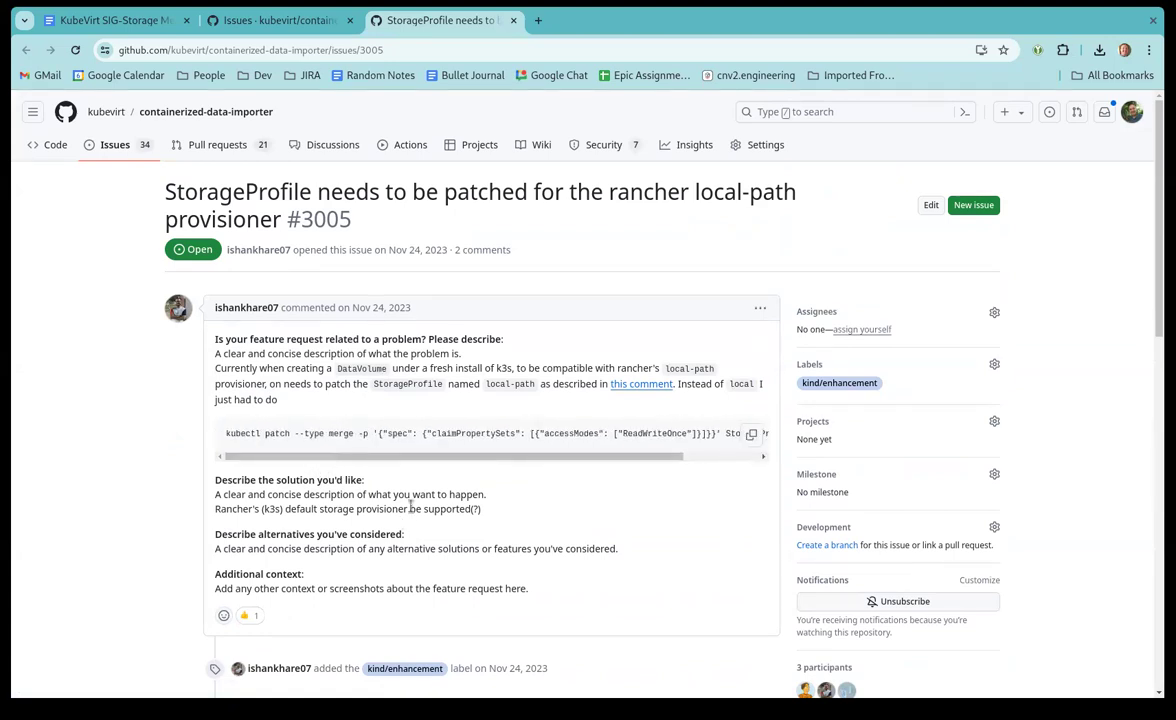
scroll(410, 506, "down", 1)
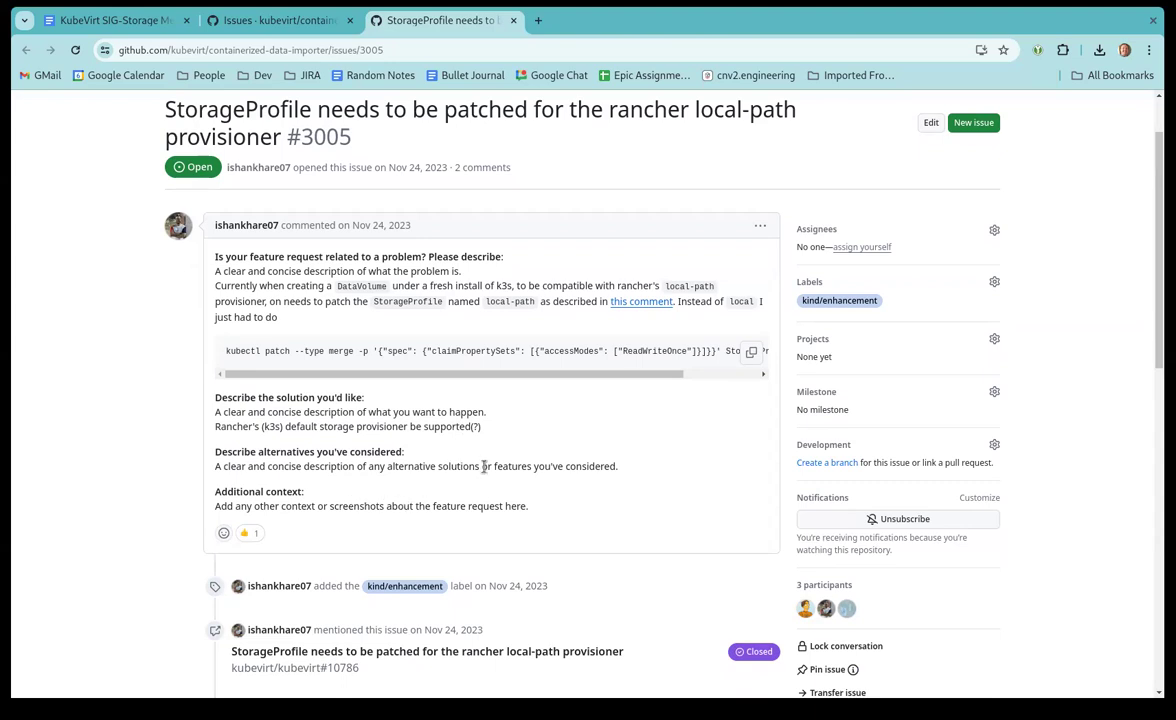
scroll(477, 461, "down", 5)
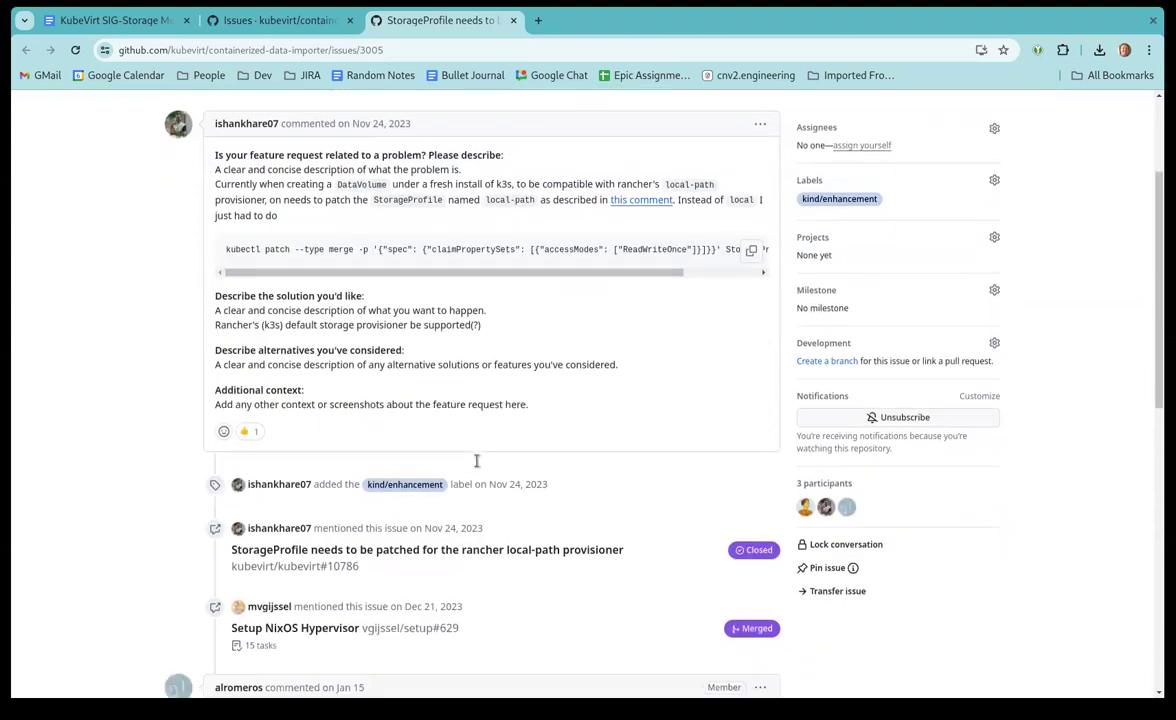
scroll(480, 459, "down", 1)
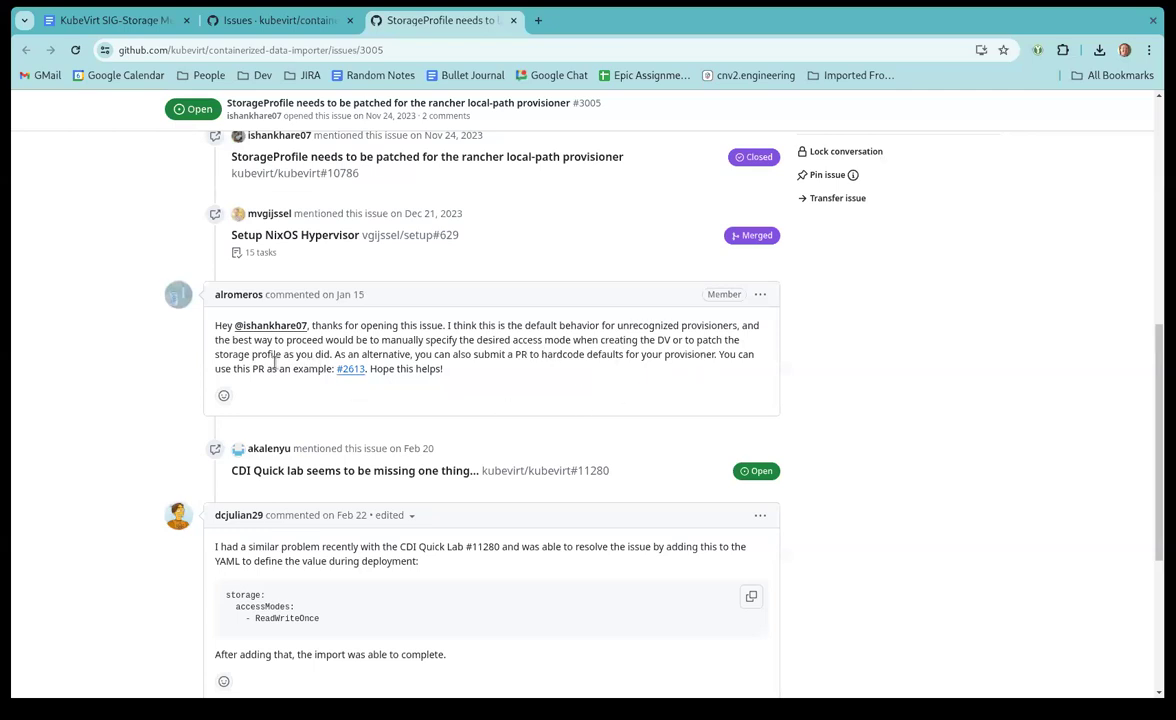
scroll(273, 365, "down", 2)
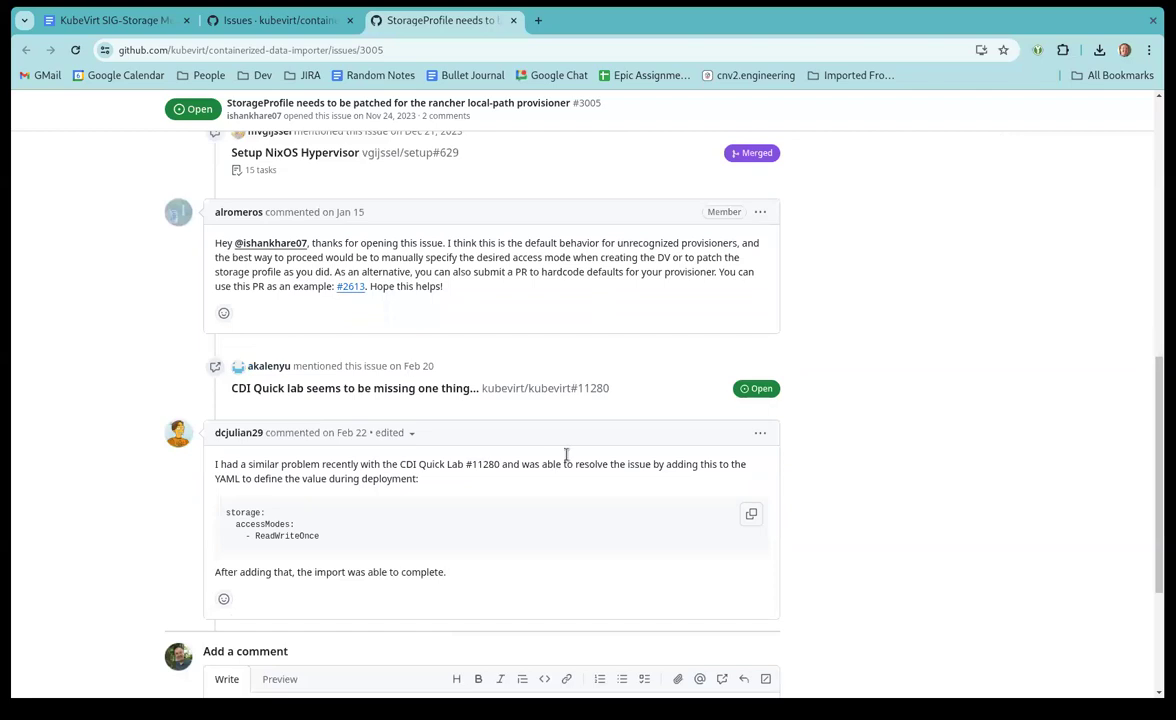
mouse_move(540, 388)
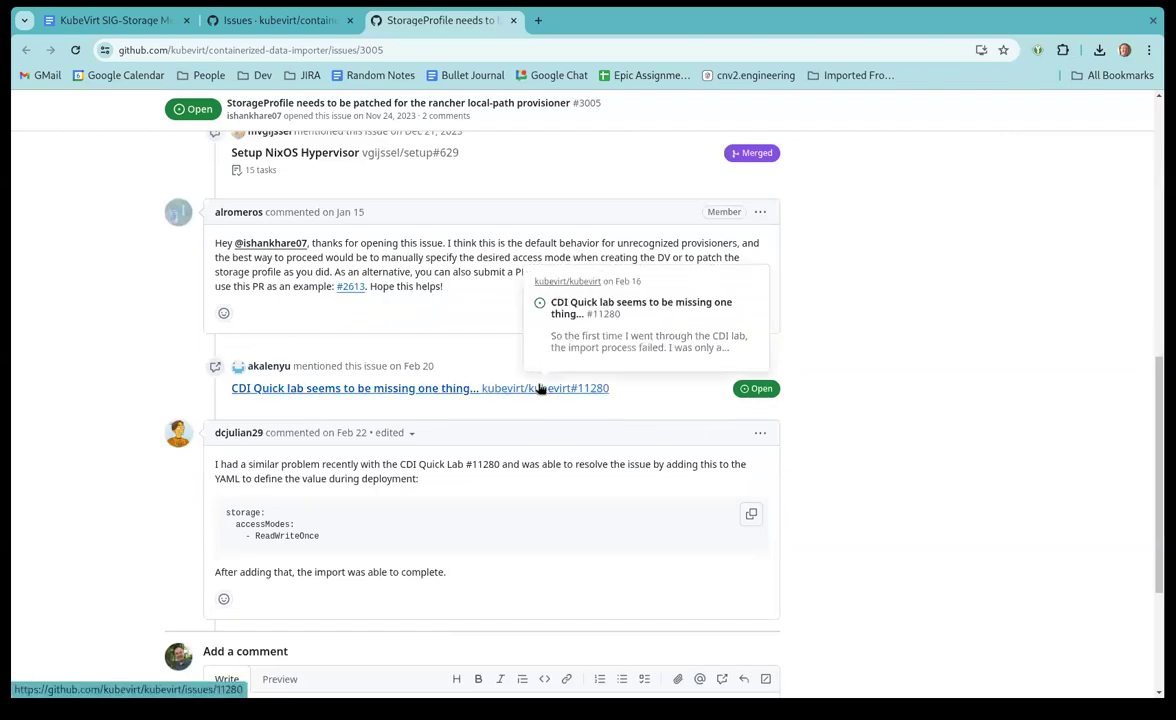
scroll(543, 400, "down", 4)
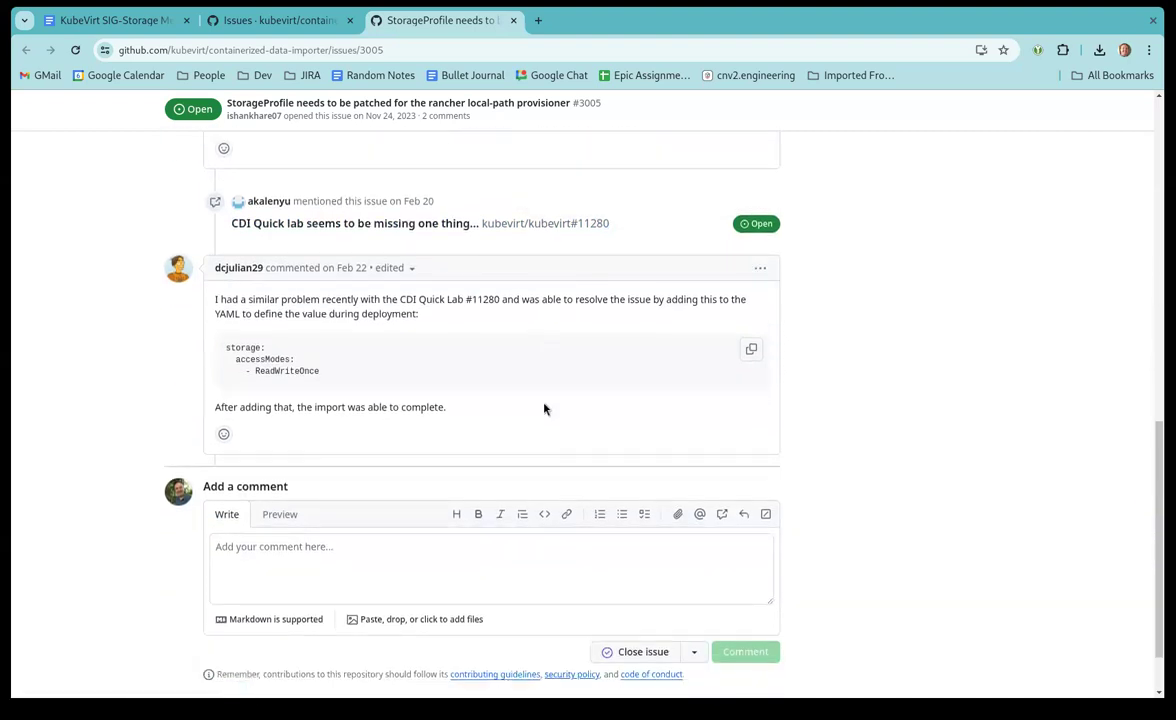
scroll(544, 408, "down", 2)
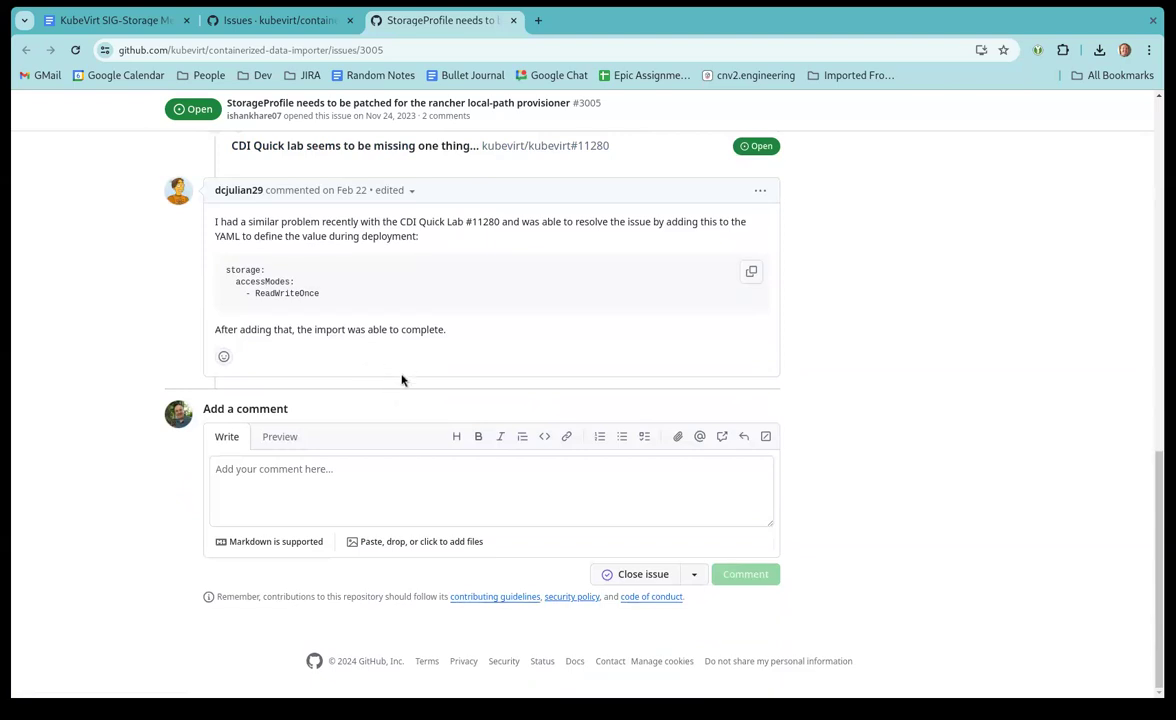
scroll(405, 379, "up", 15)
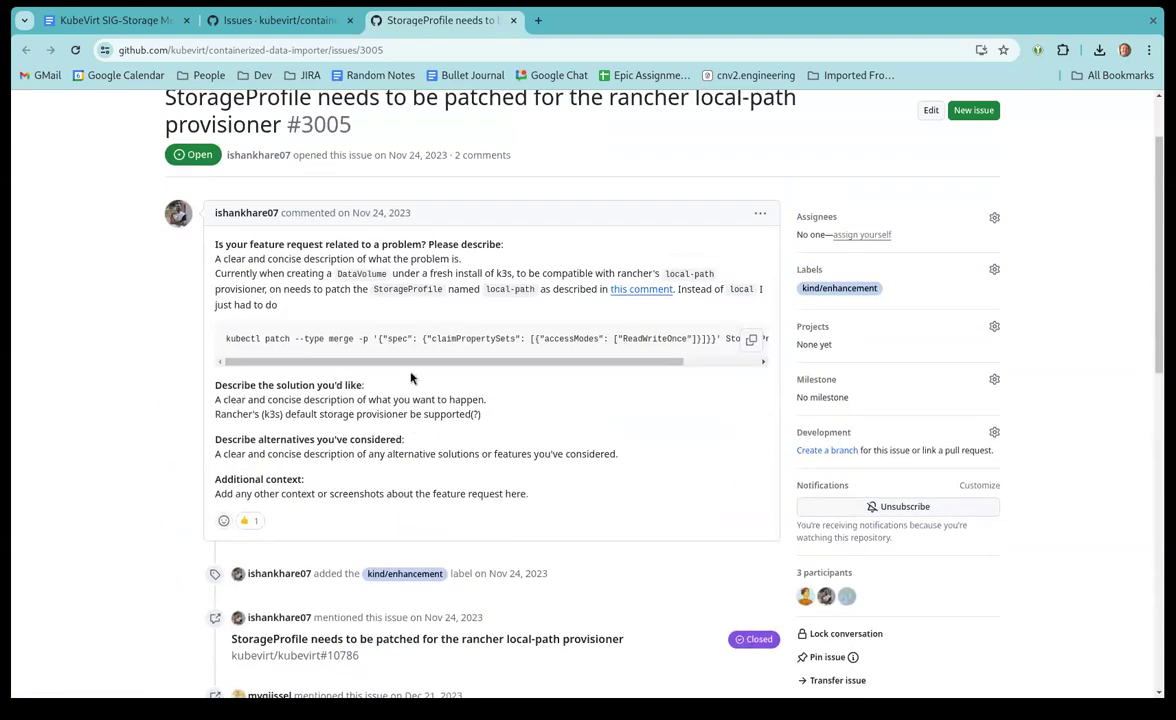
mouse_move(641, 384)
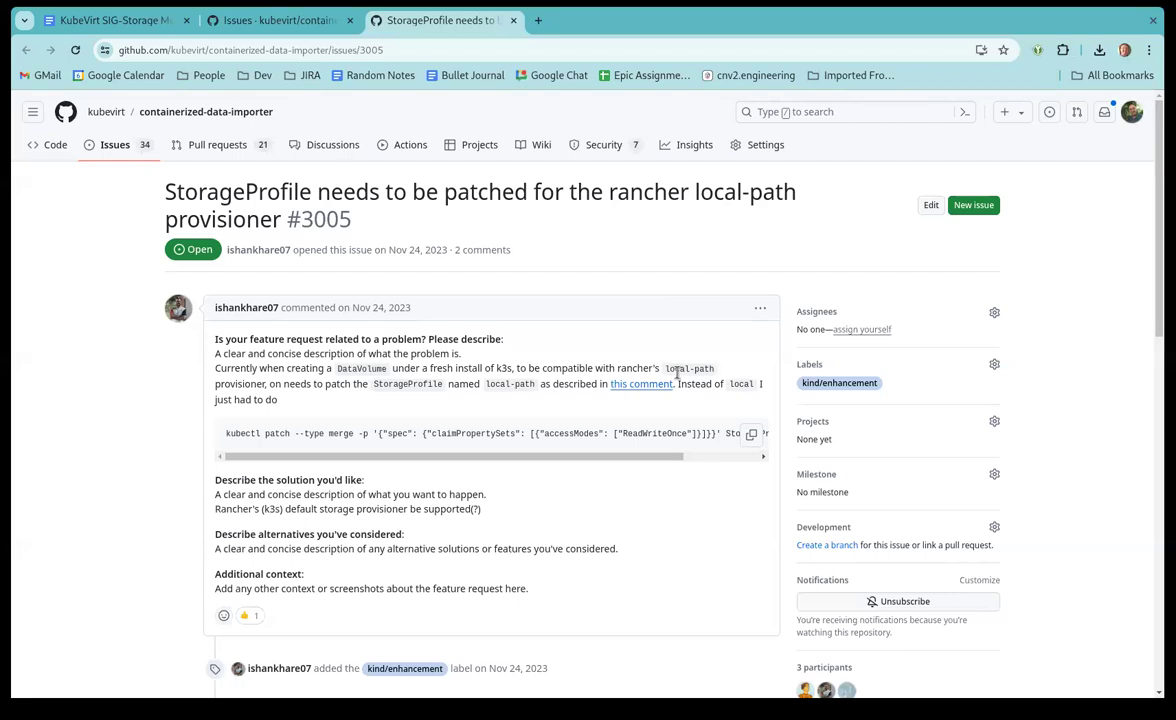
Post an /assign comment on issue #3005 tagging the contributor who mentioned it in kubevirt issue #11280
scroll(693, 400, "down", 6)
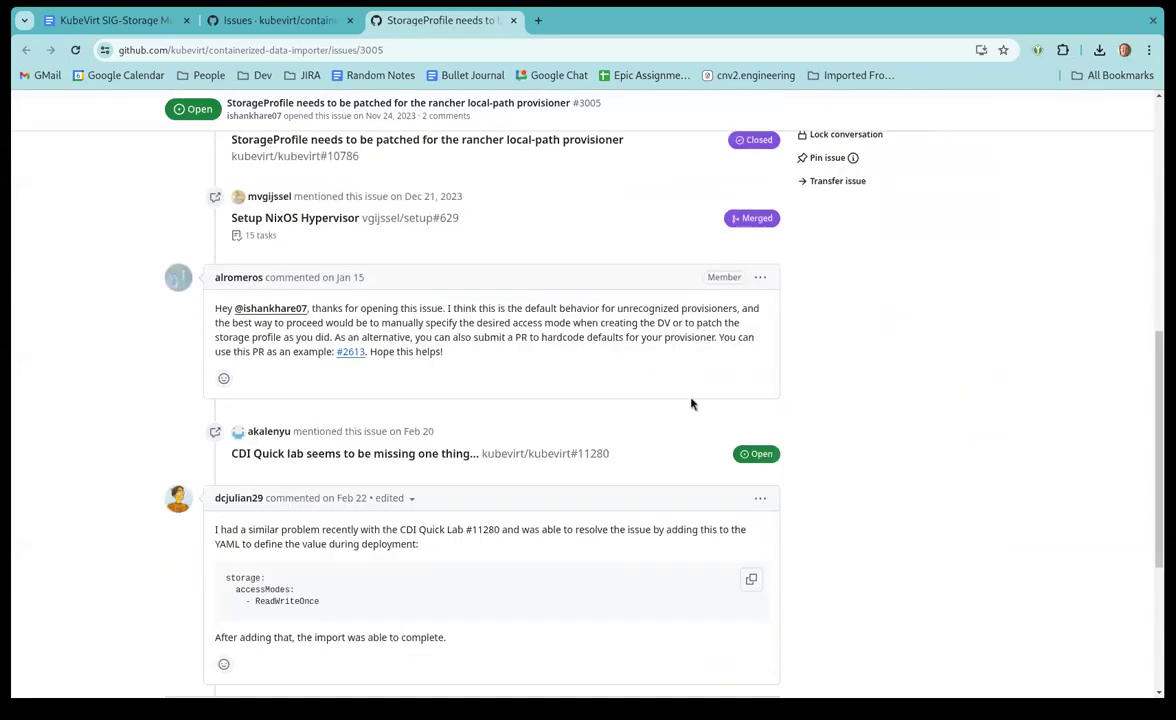
scroll(693, 403, "down", 3)
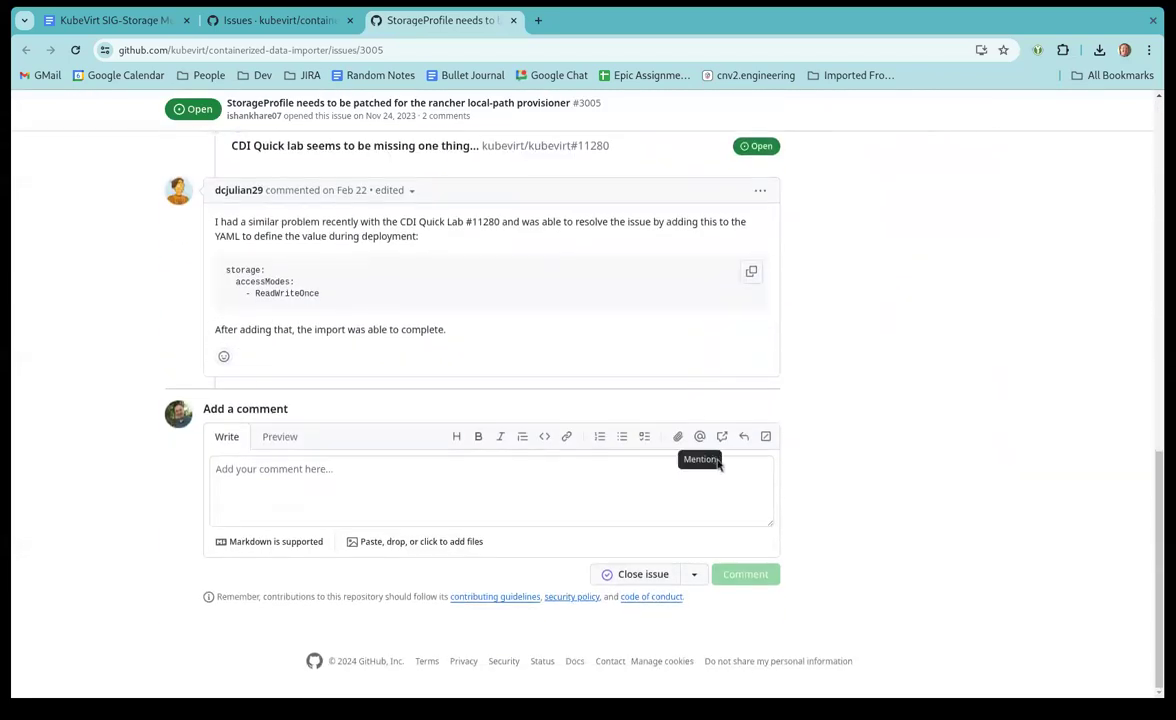
left_click(727, 477)
type("/")
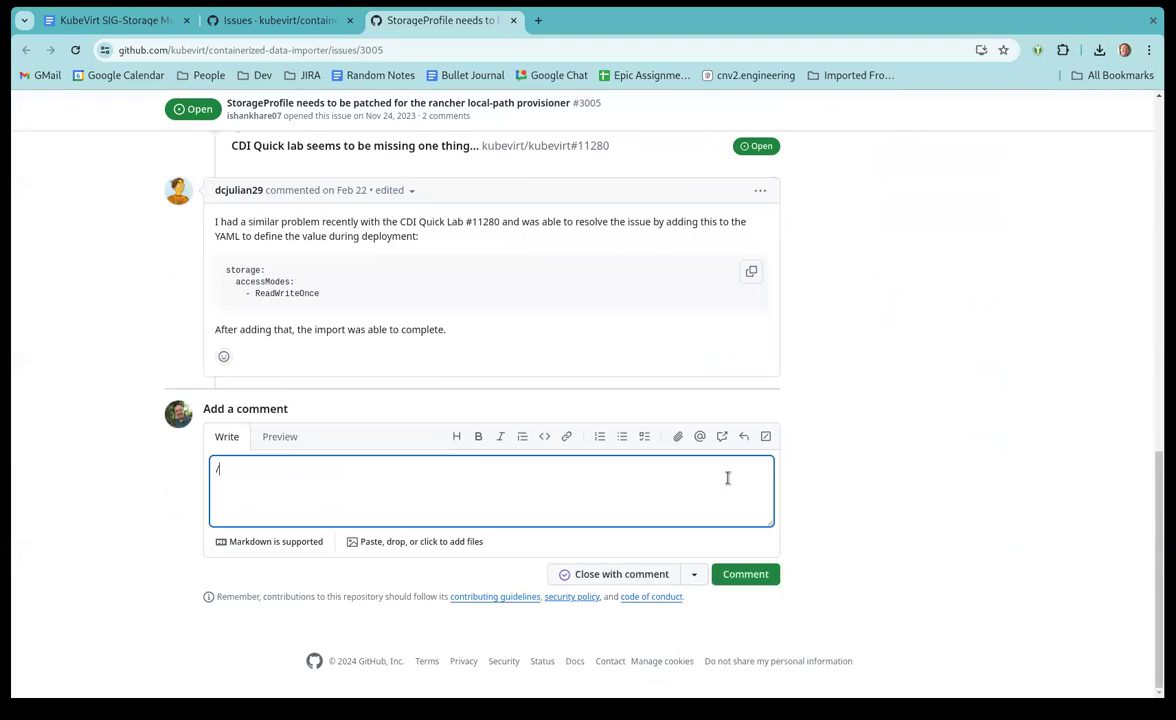
type("assign @al")
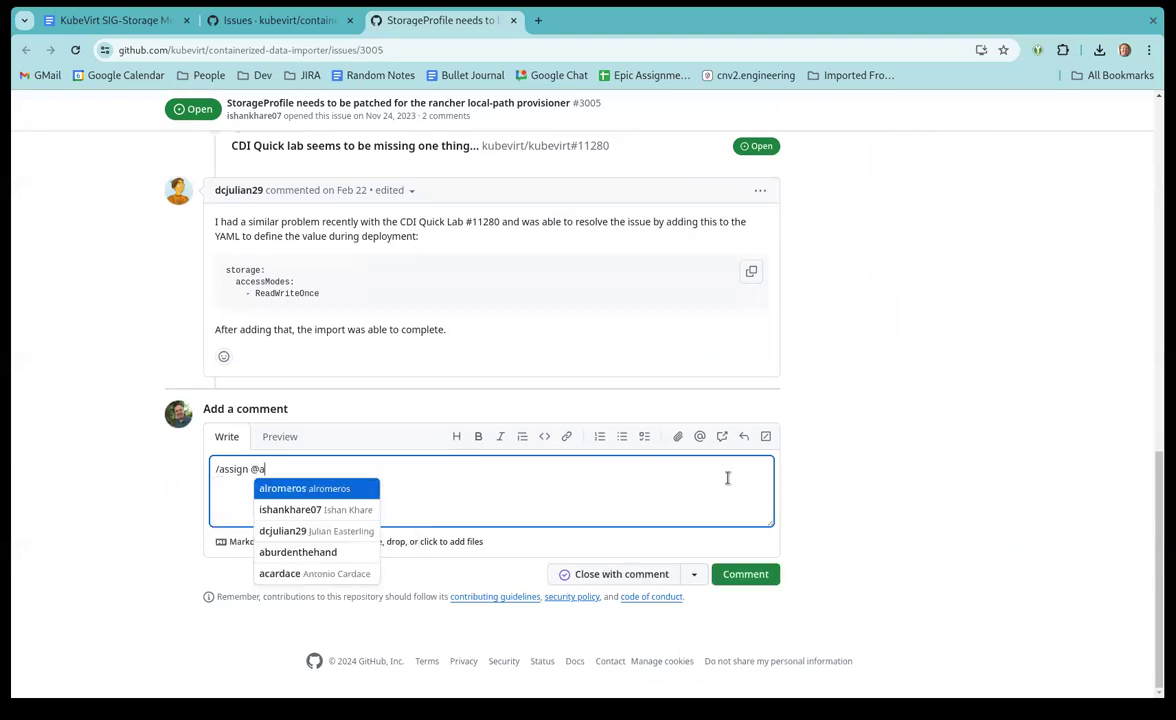
key("BackSpace")
key("BackSpace")
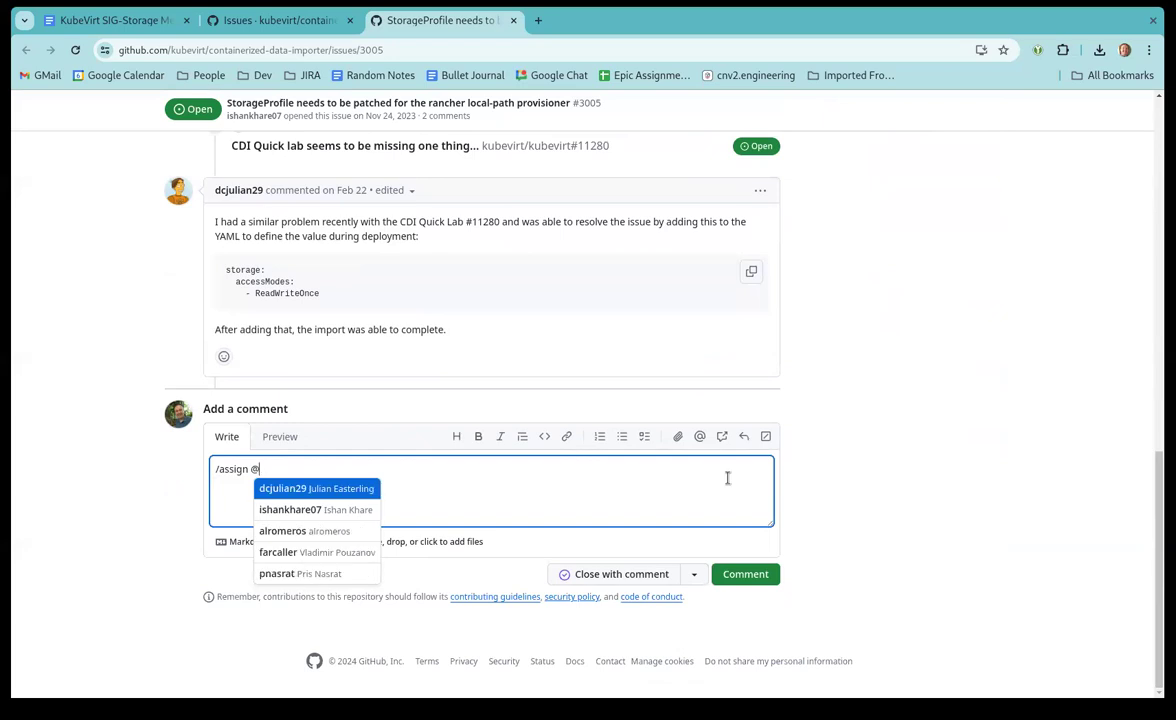
type("akale")
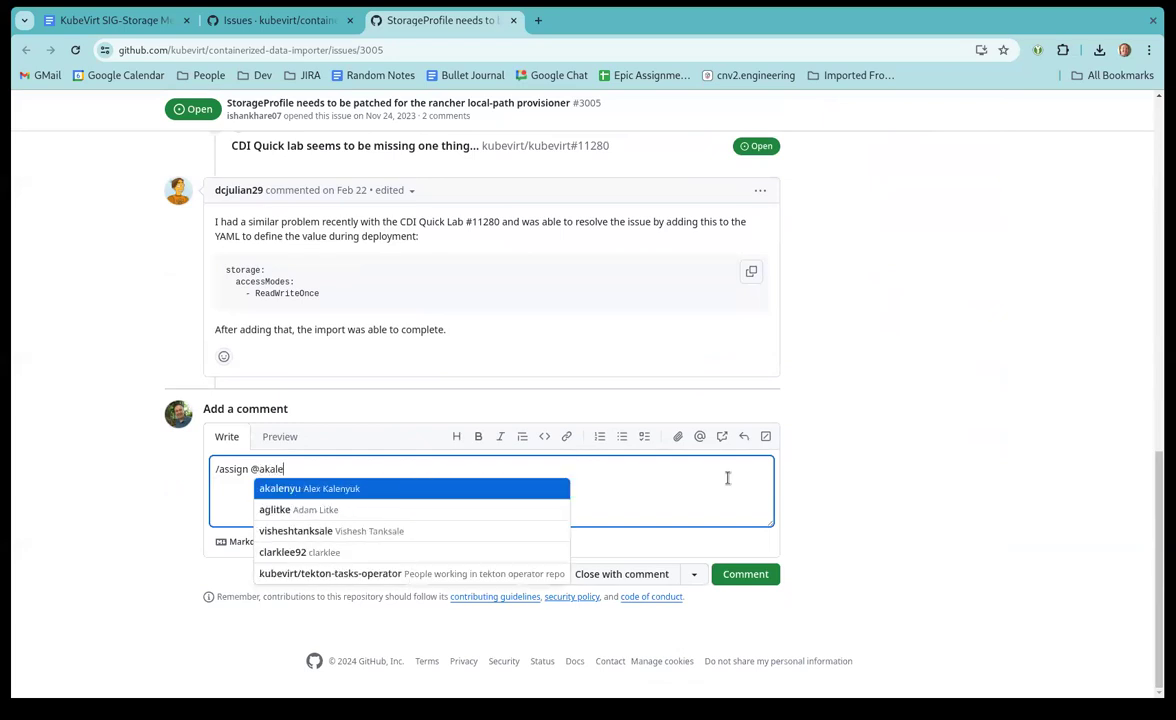
key("Return")
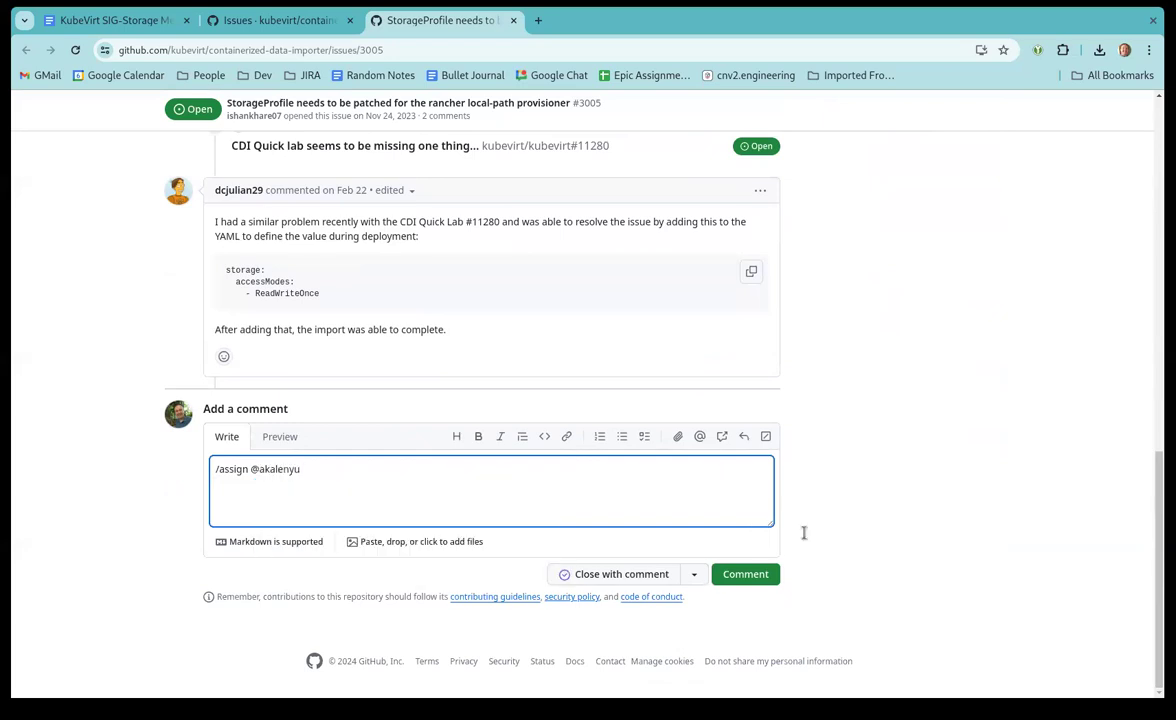
left_click(765, 573)
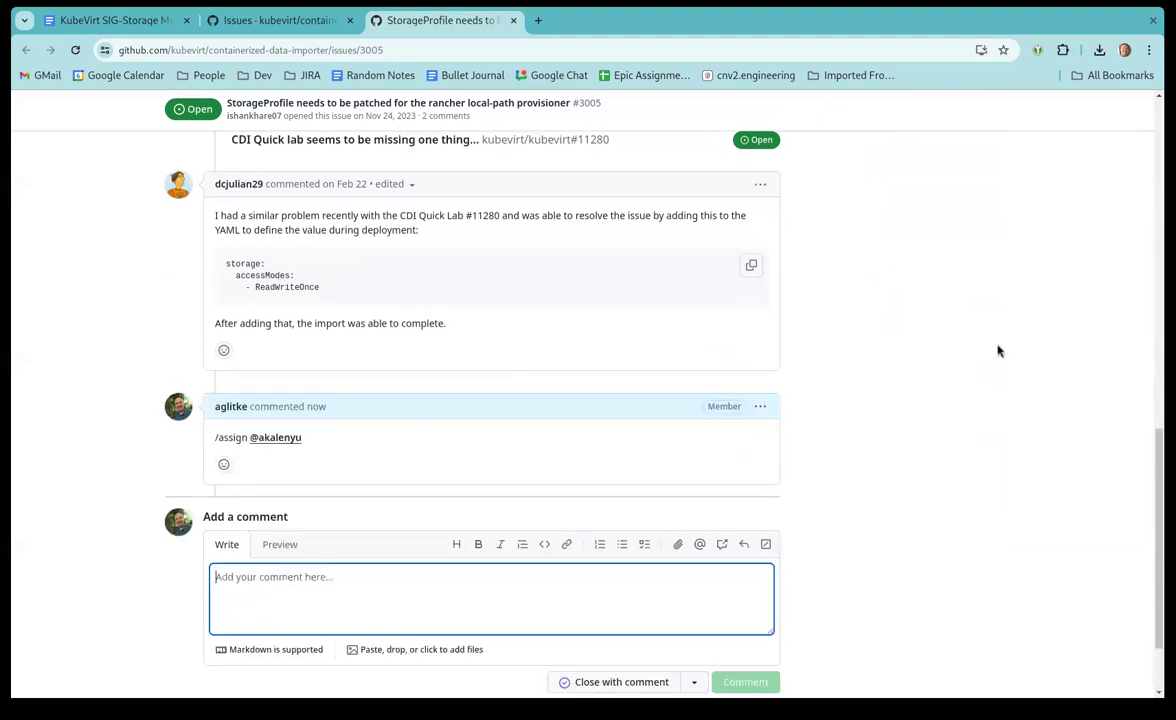
Leave issue #3005's page and open issue #2919, about a FeatureGate/Flag for running CDI workloads as root, in a separate browser tab
left_click(515, 22)
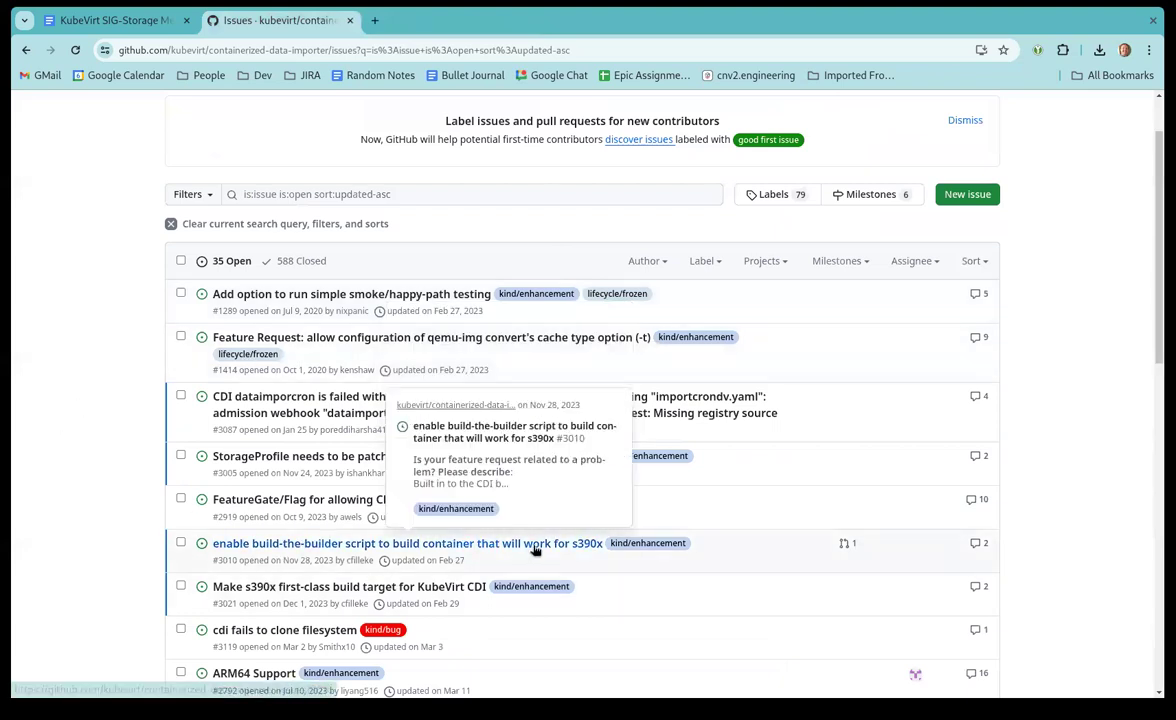
scroll(640, 567, "down", 3)
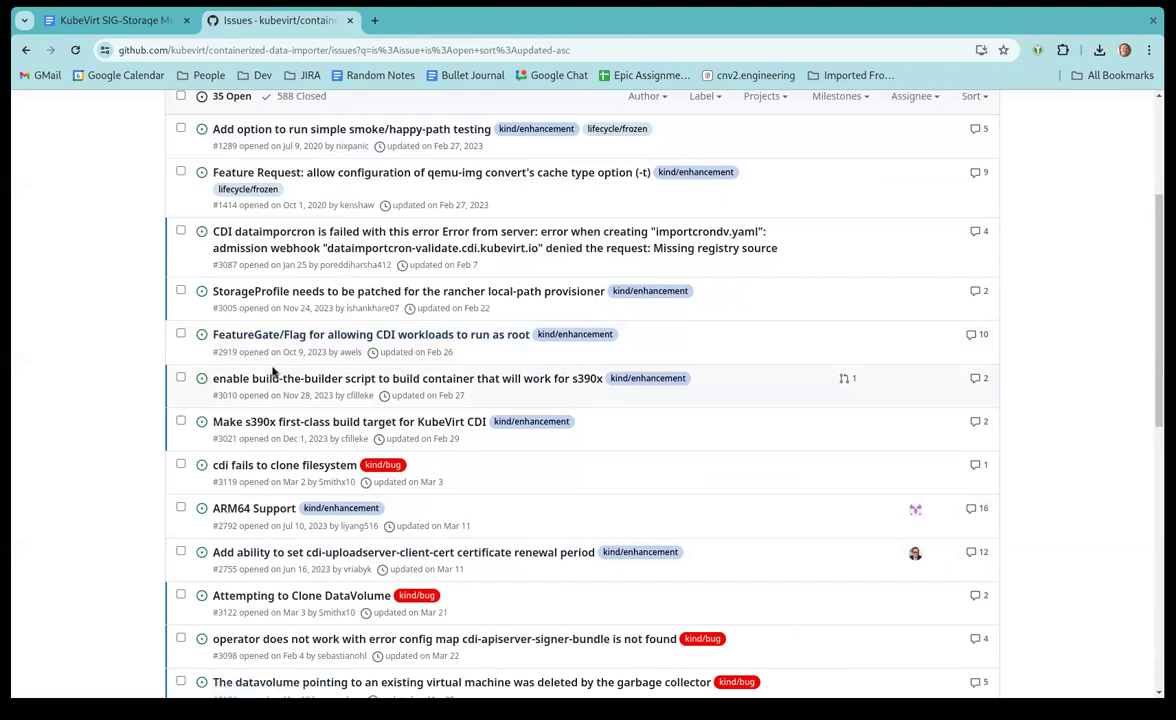
middle_click(477, 336)
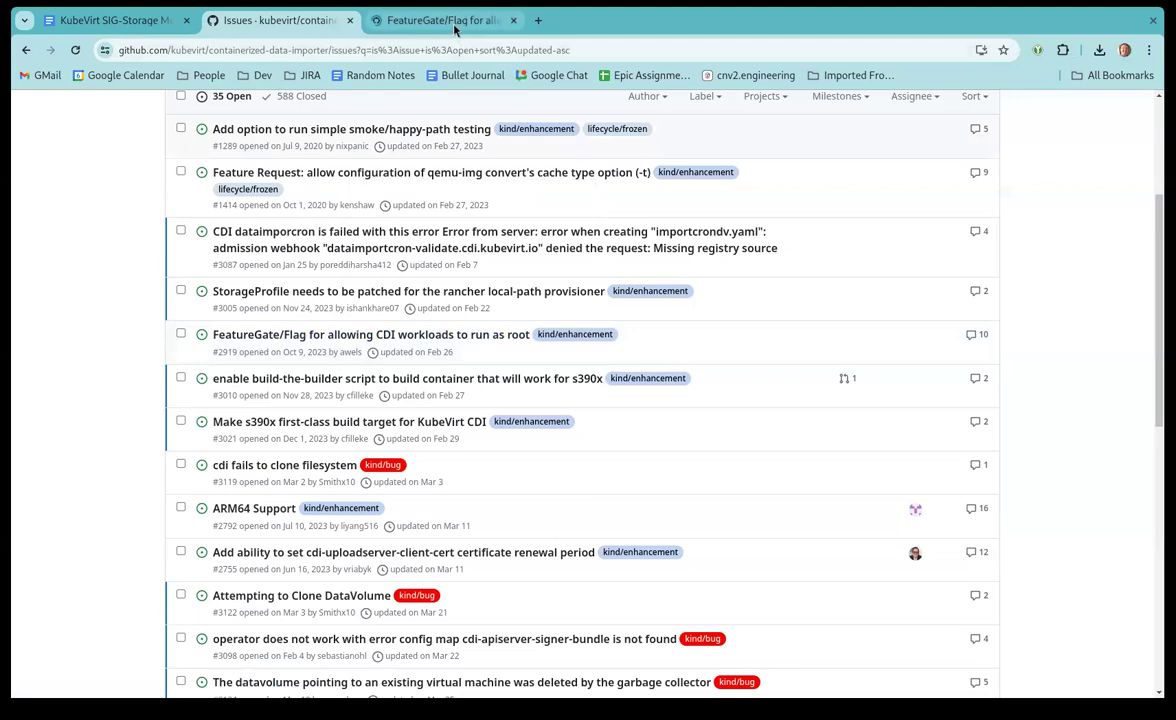
Switch to issue #2919 and skim its comment thread down to the latest lifecycle comment
left_click(460, 24)
scroll(656, 375, "down", 20)
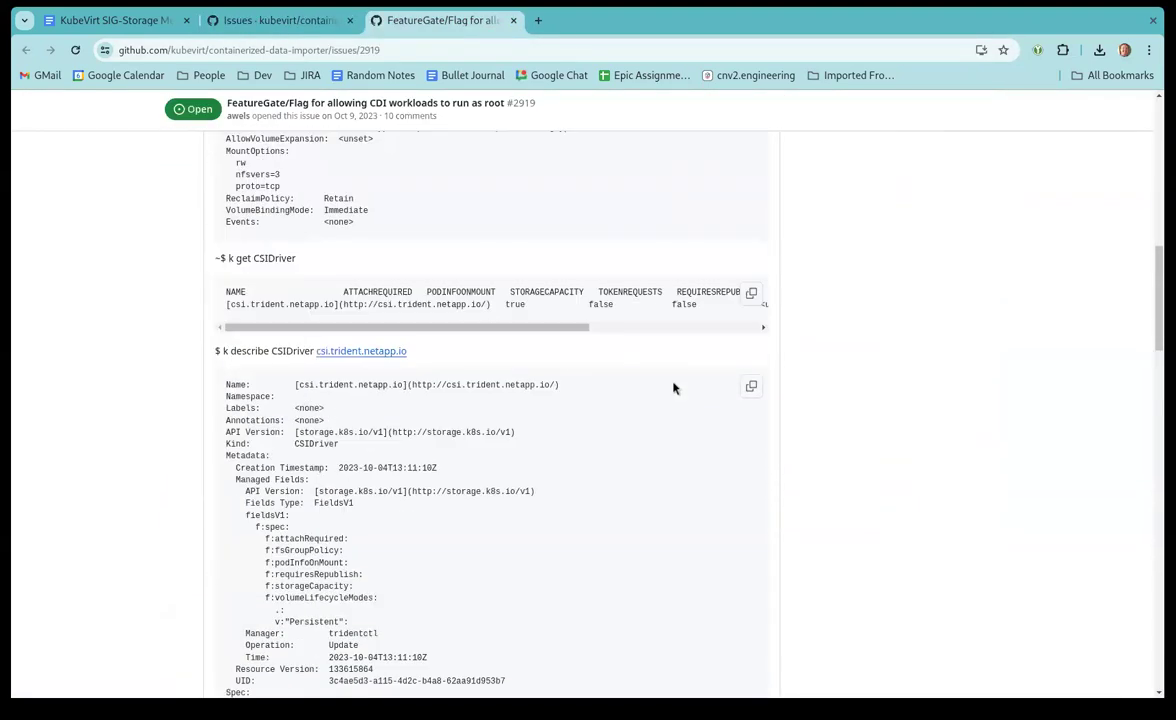
scroll(686, 393, "down", 6)
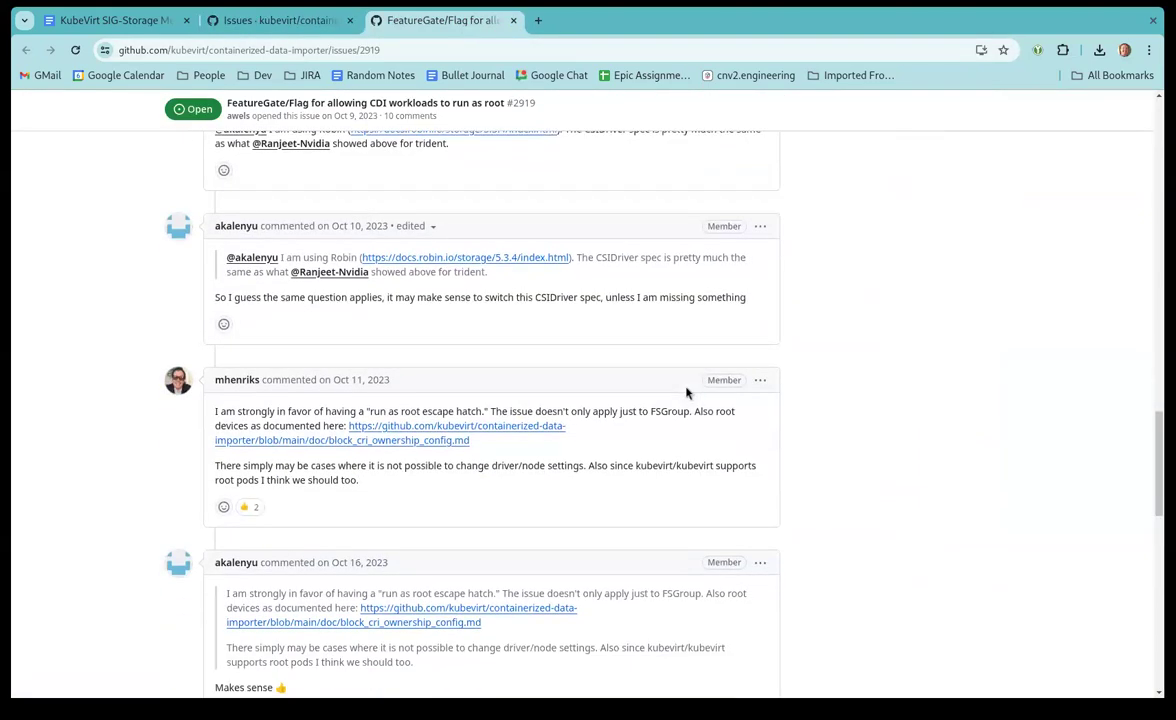
scroll(686, 393, "down", 5)
scroll(686, 393, "down", 10)
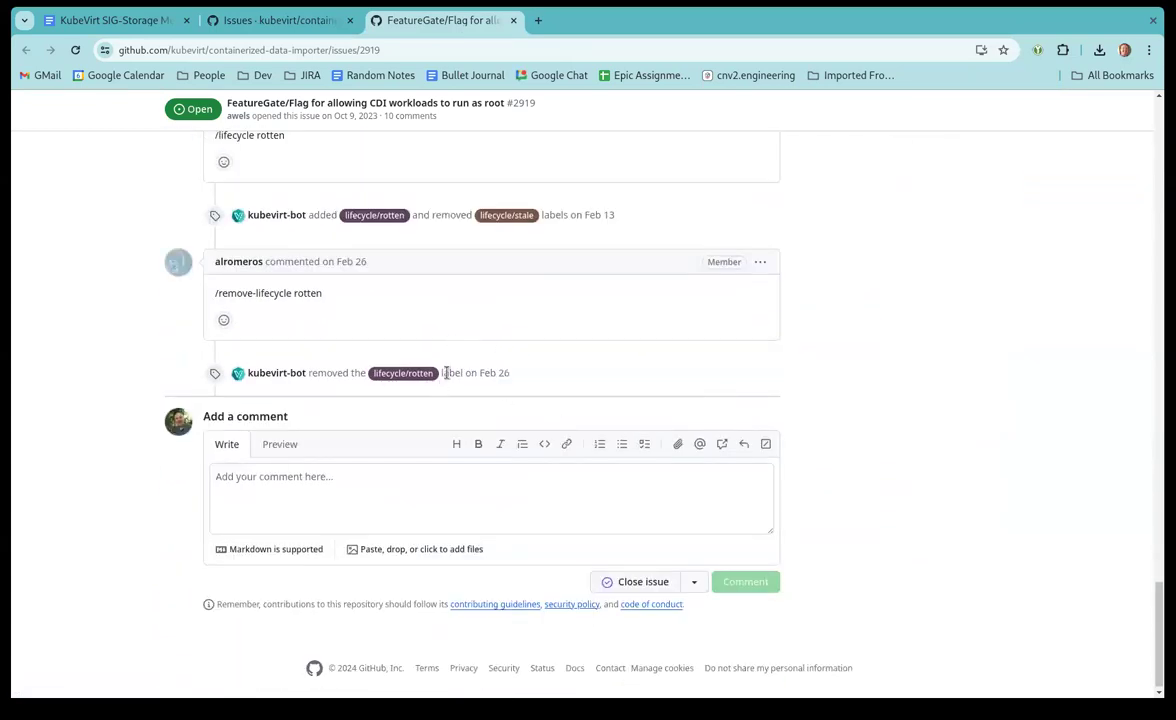
Review issue #2919's discussion of a run-as-root escape hatch, the trident and Robin CSIDriver specs, and the original feature request
scroll(448, 376, "up", 6)
scroll(451, 380, "up", 3)
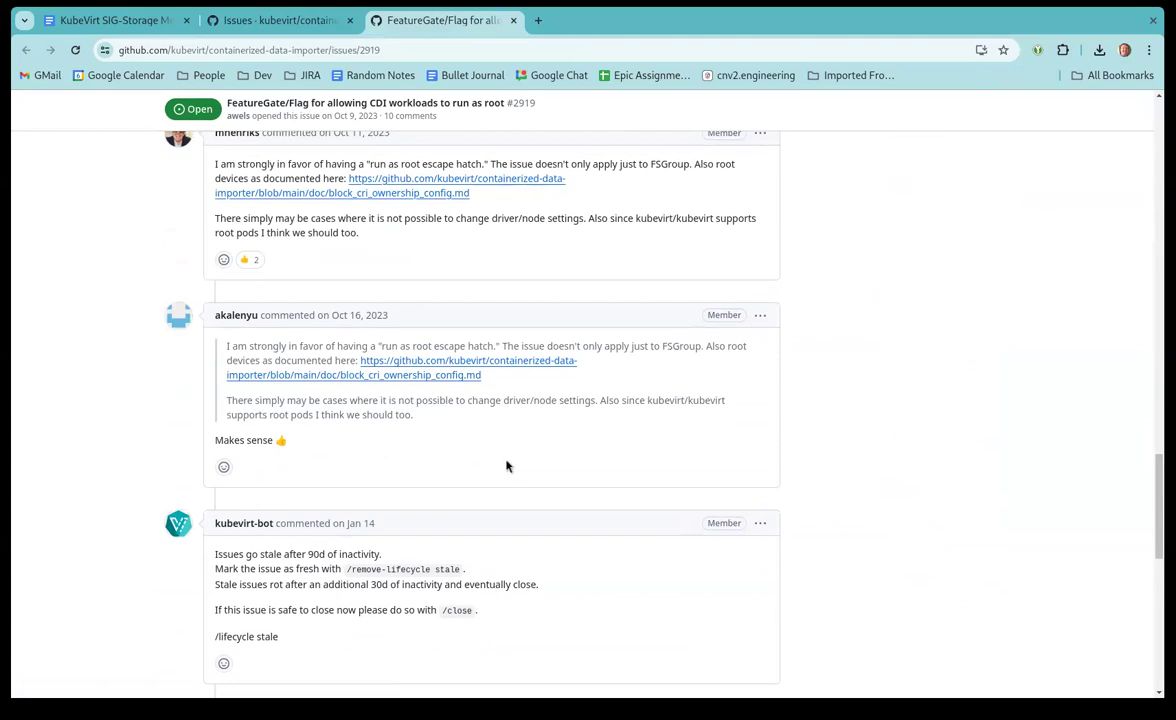
scroll(900, 505, "up", 2)
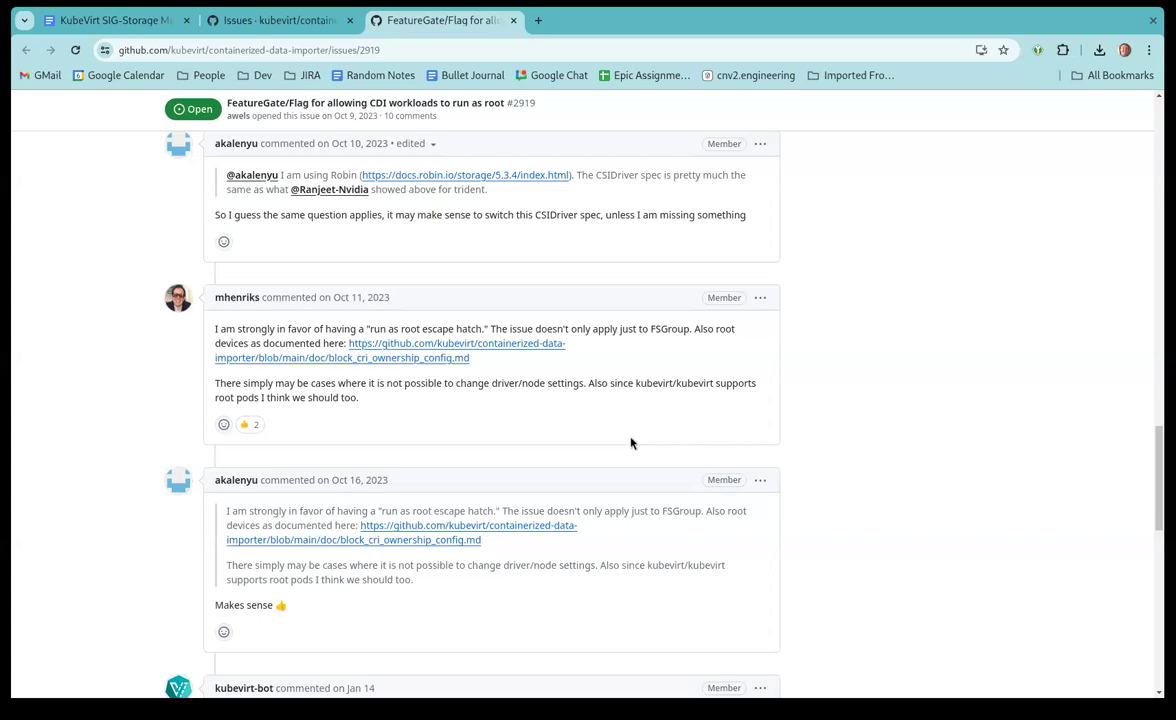
scroll(631, 443, "up", 3)
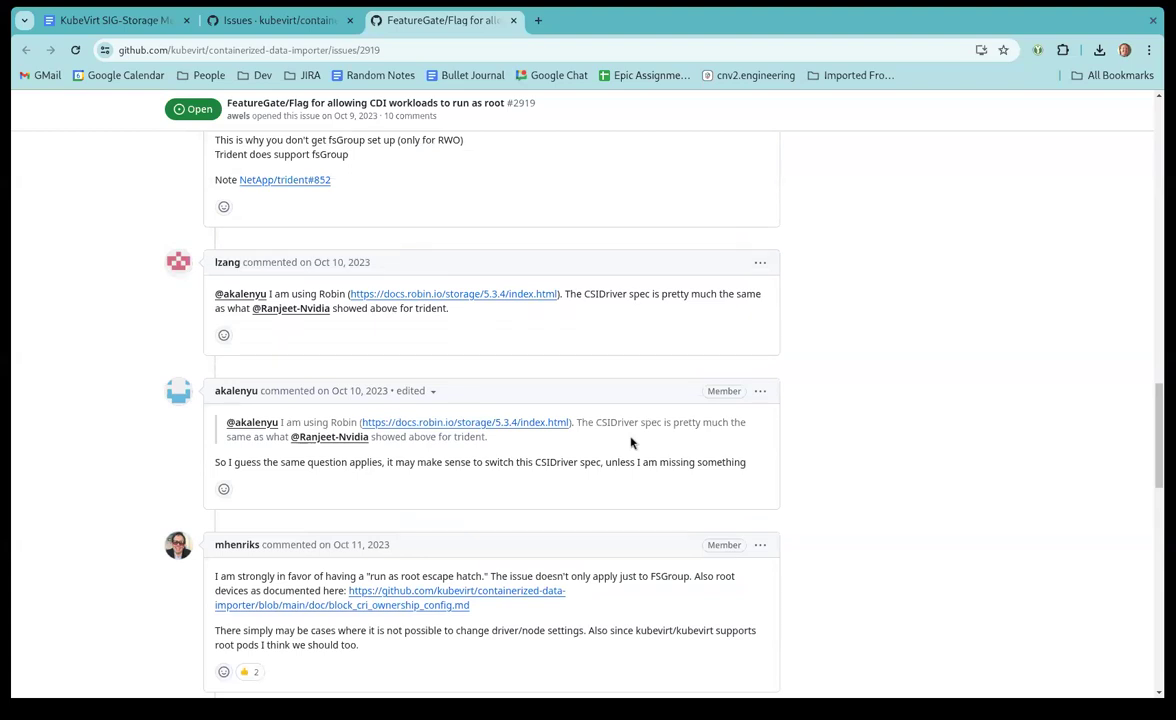
scroll(631, 443, "up", 2)
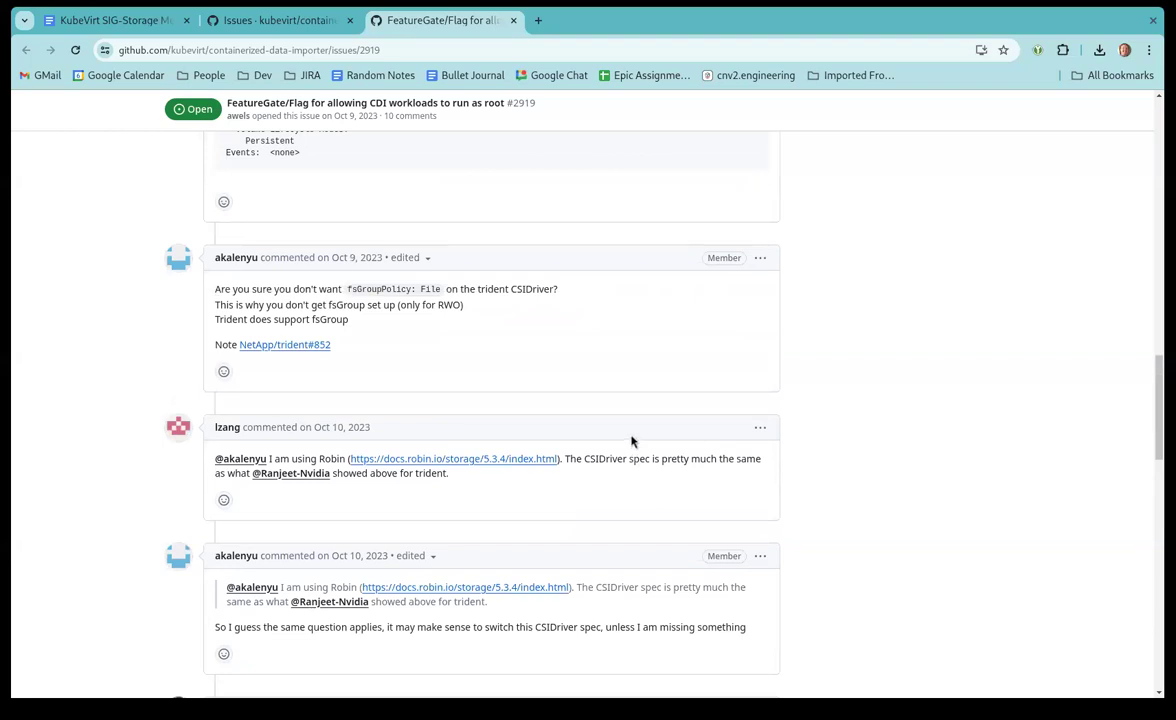
scroll(631, 443, "up", 3)
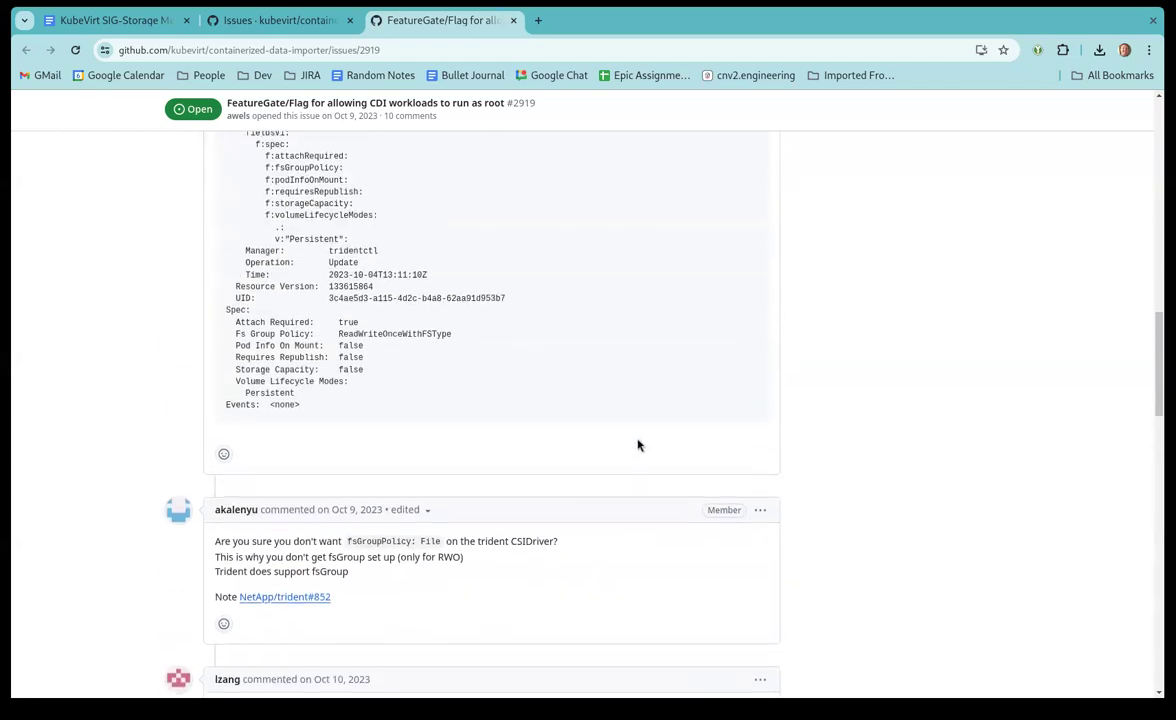
scroll(638, 445, "up", 3)
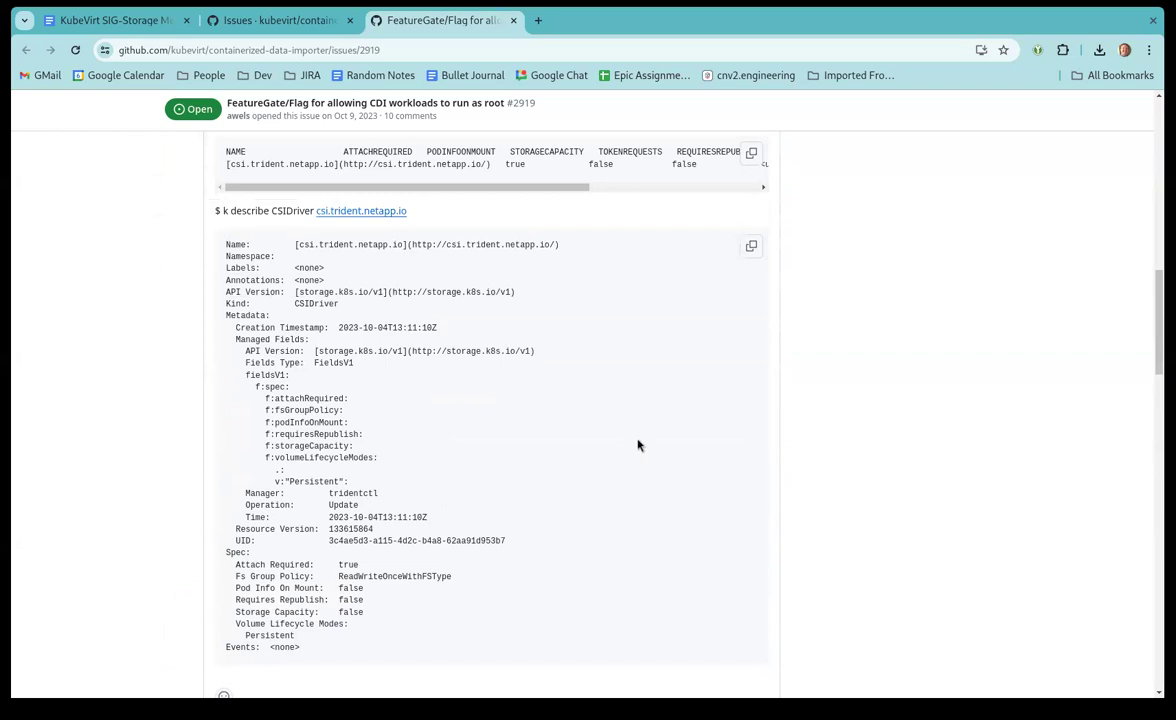
scroll(638, 445, "up", 15)
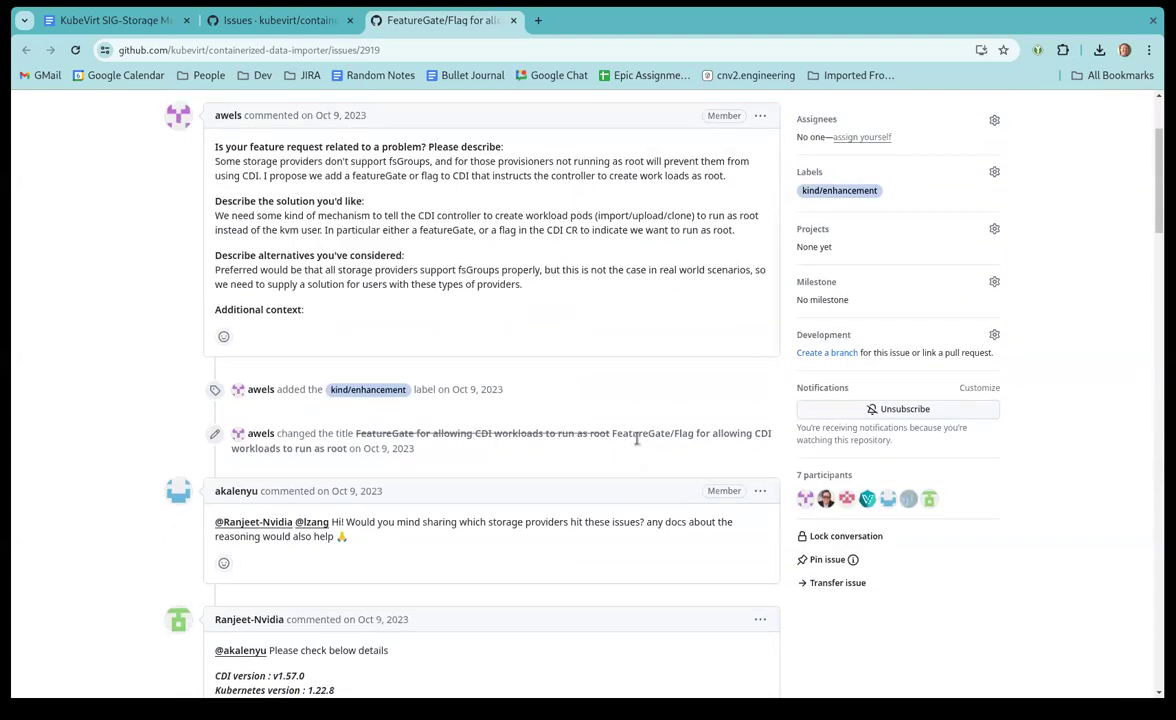
scroll(636, 439, "up", 3)
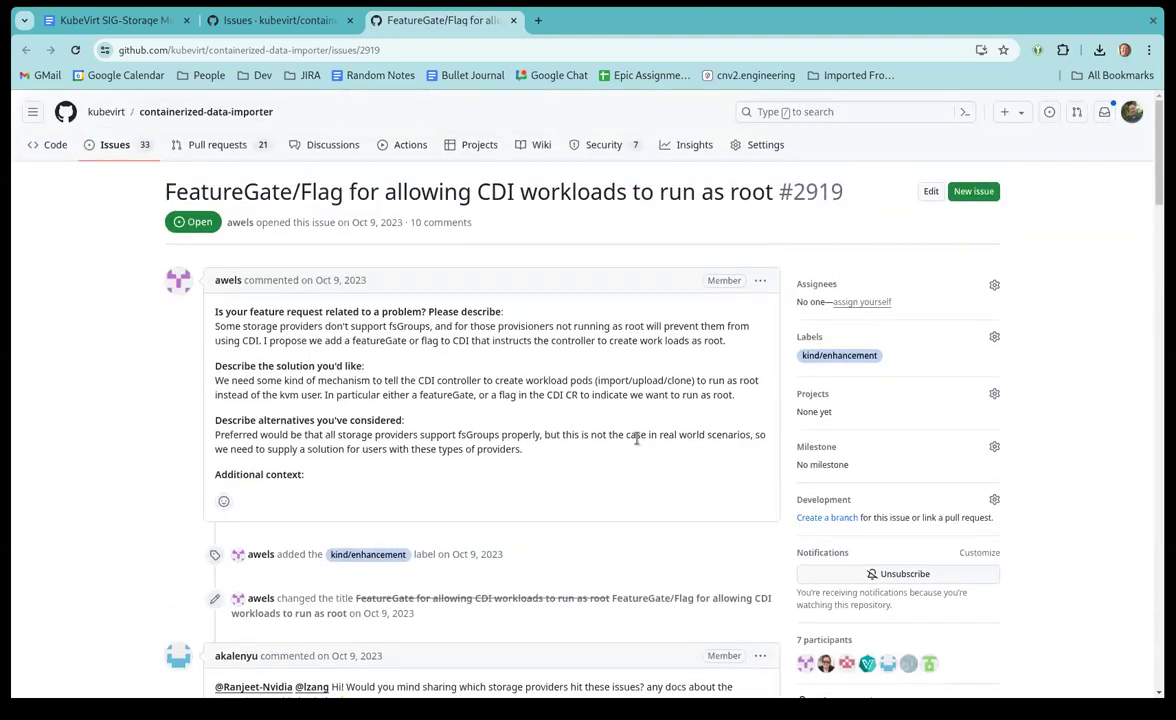
Recheck issue #2919's later comments, from the escape hatch agreement through the stale and rotten lifecycle notices
scroll(636, 442, "down", 20)
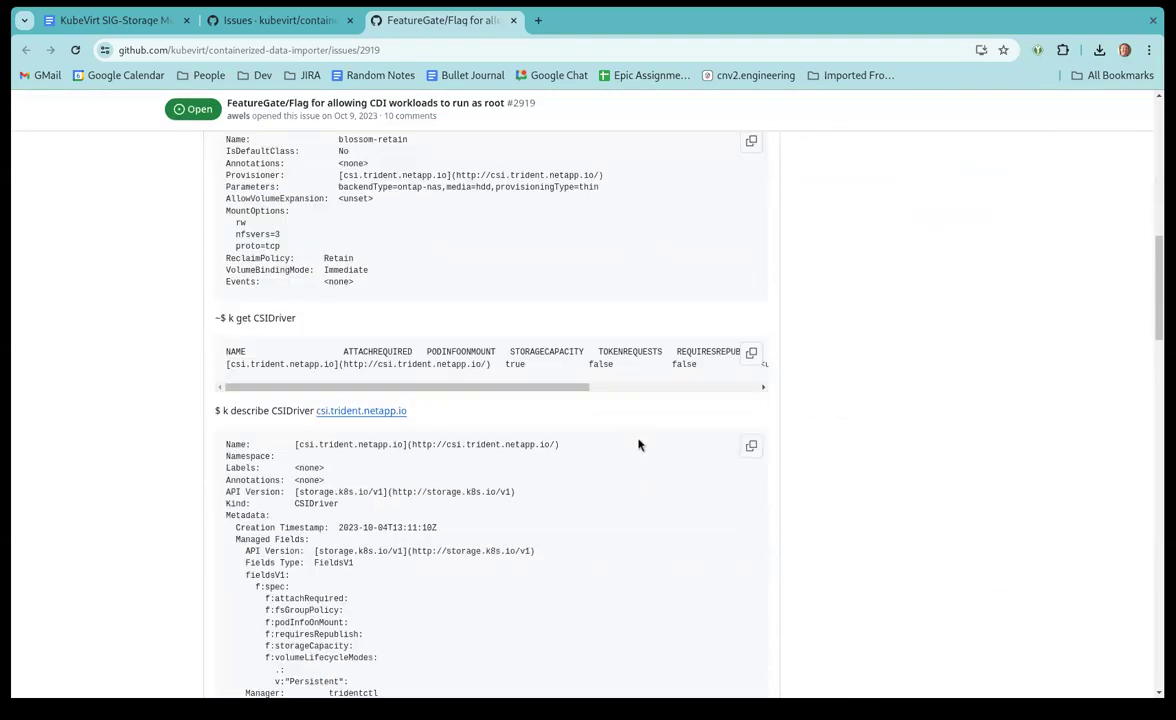
scroll(636, 446, "down", 10)
left_click(581, 485)
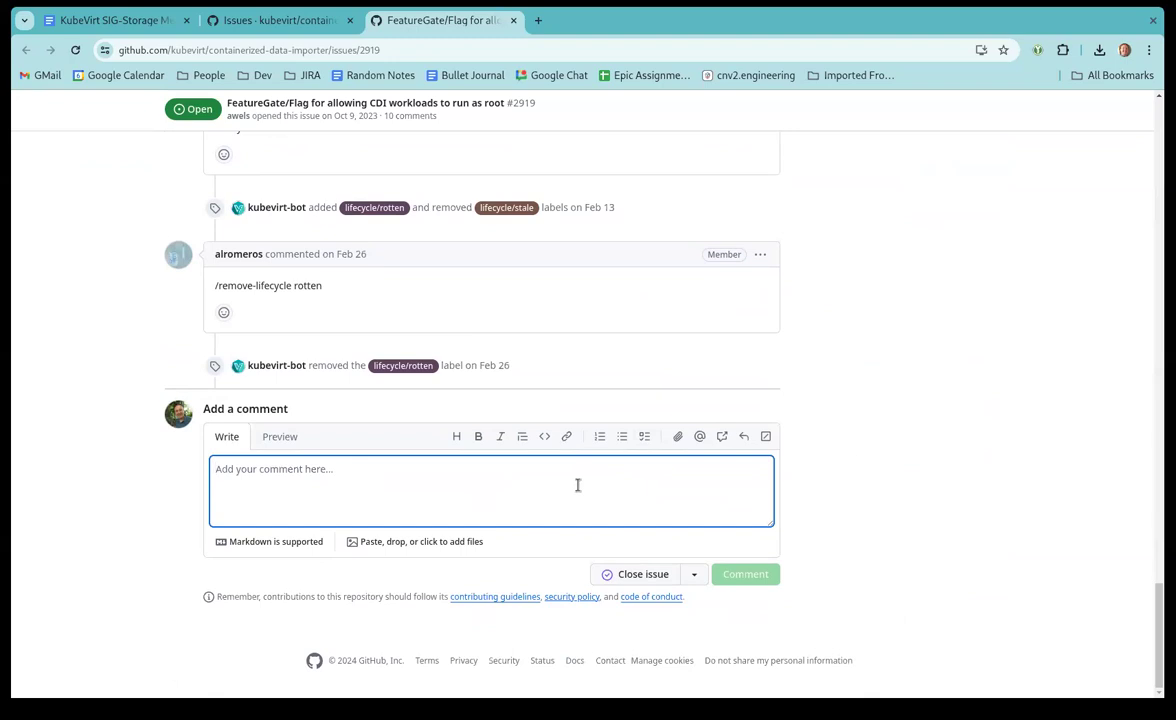
scroll(651, 328, "up", 3)
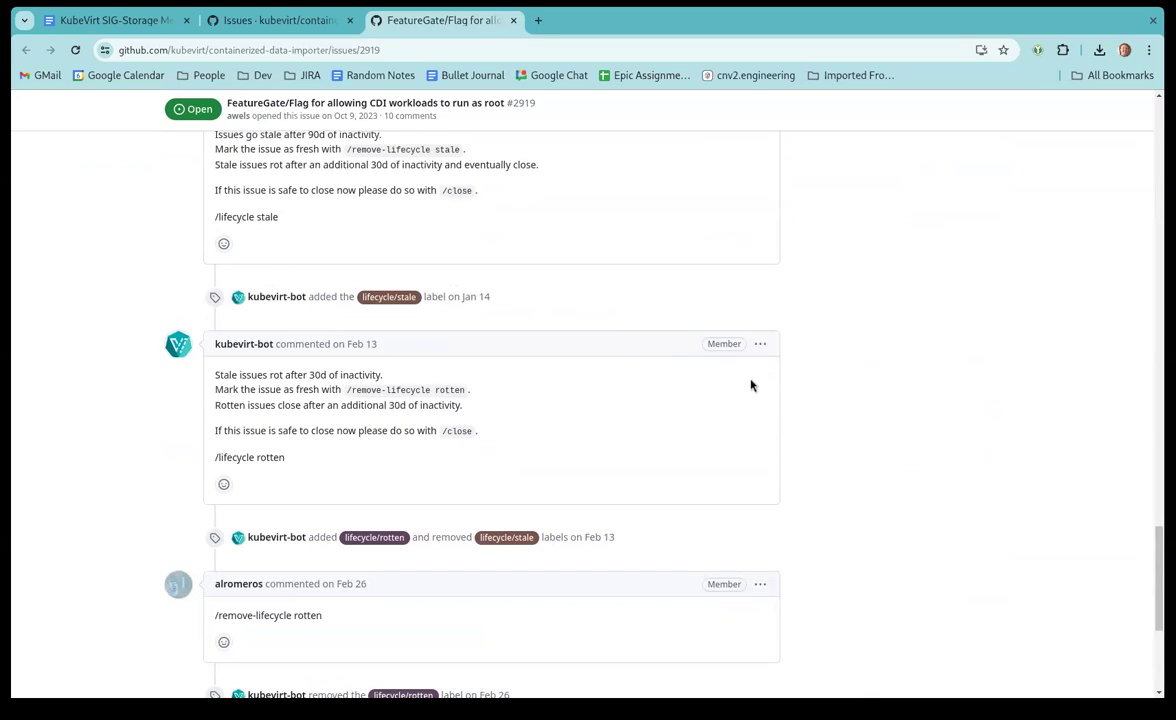
scroll(751, 385, "up", 4)
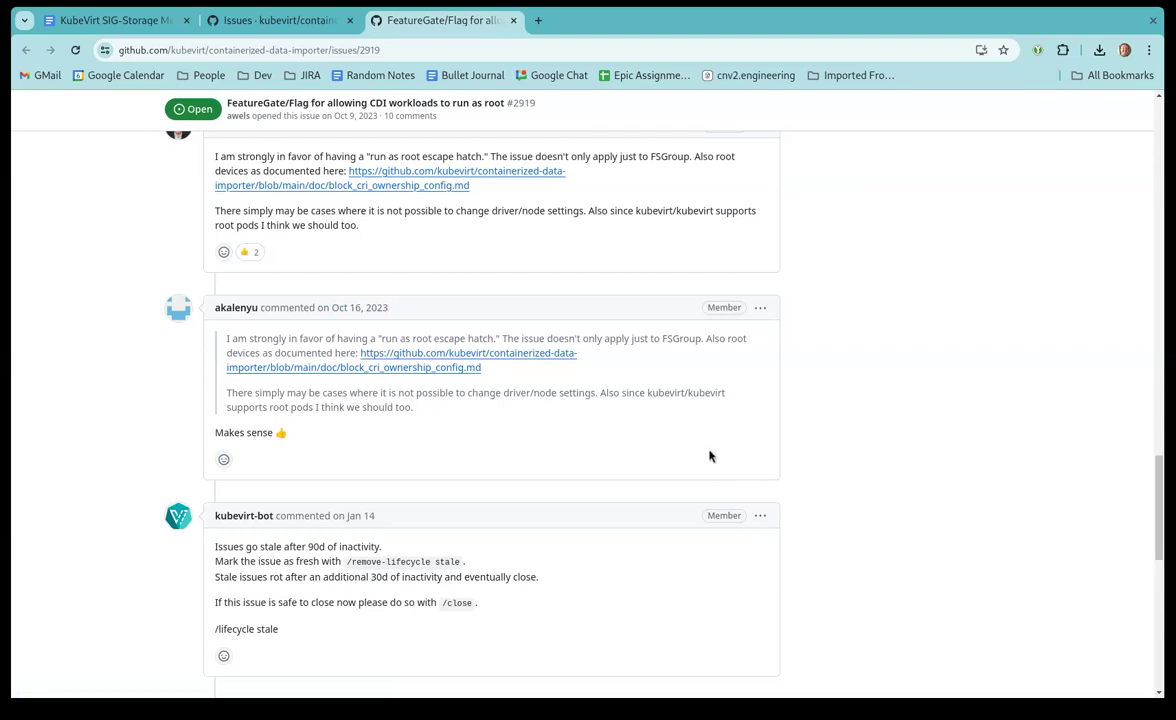
scroll(338, 447, "down", 2)
scroll(338, 447, "down", 1)
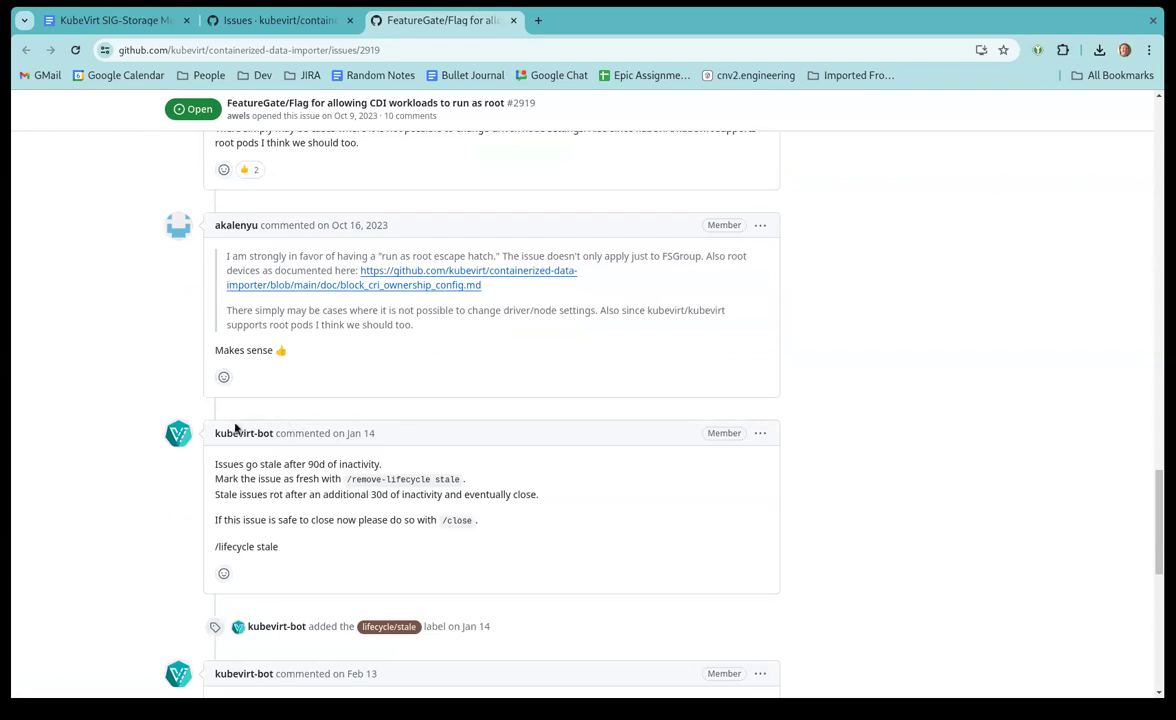
scroll(299, 534, "down", 1)
scroll(299, 534, "down", 6)
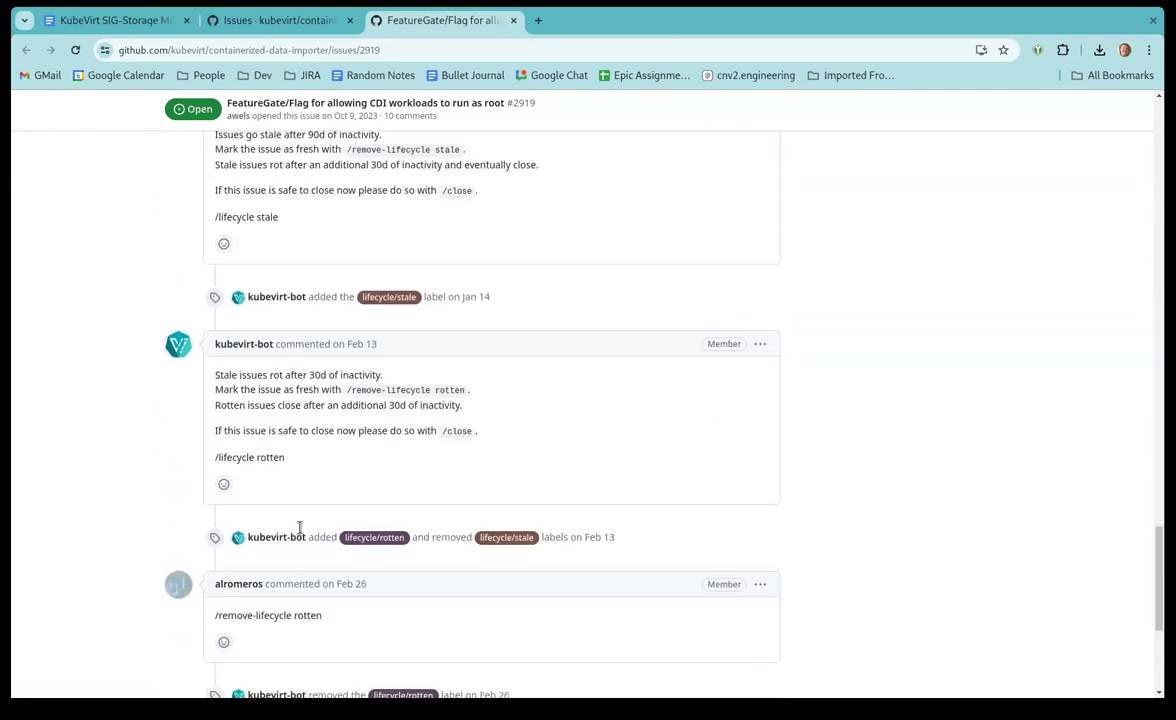
scroll(600, 520, "down", 7)
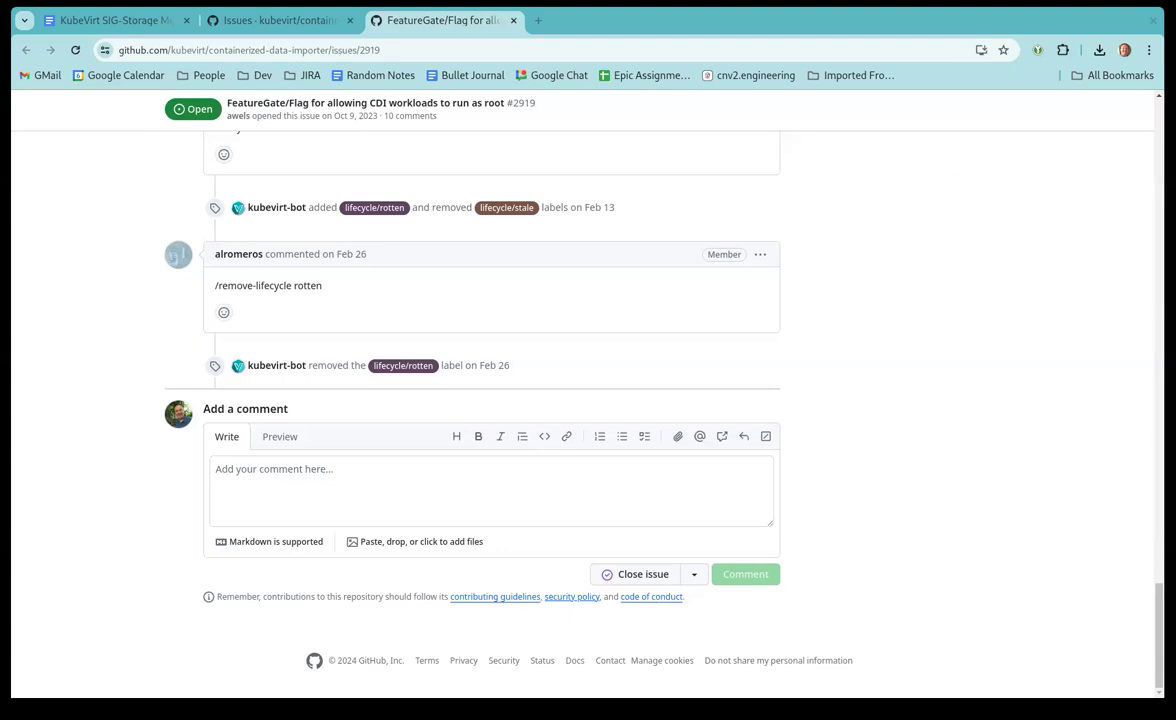
Draft a comment on issue #2919 reading "We still think this is something worth having as an escape hatch."
left_click(491, 512)
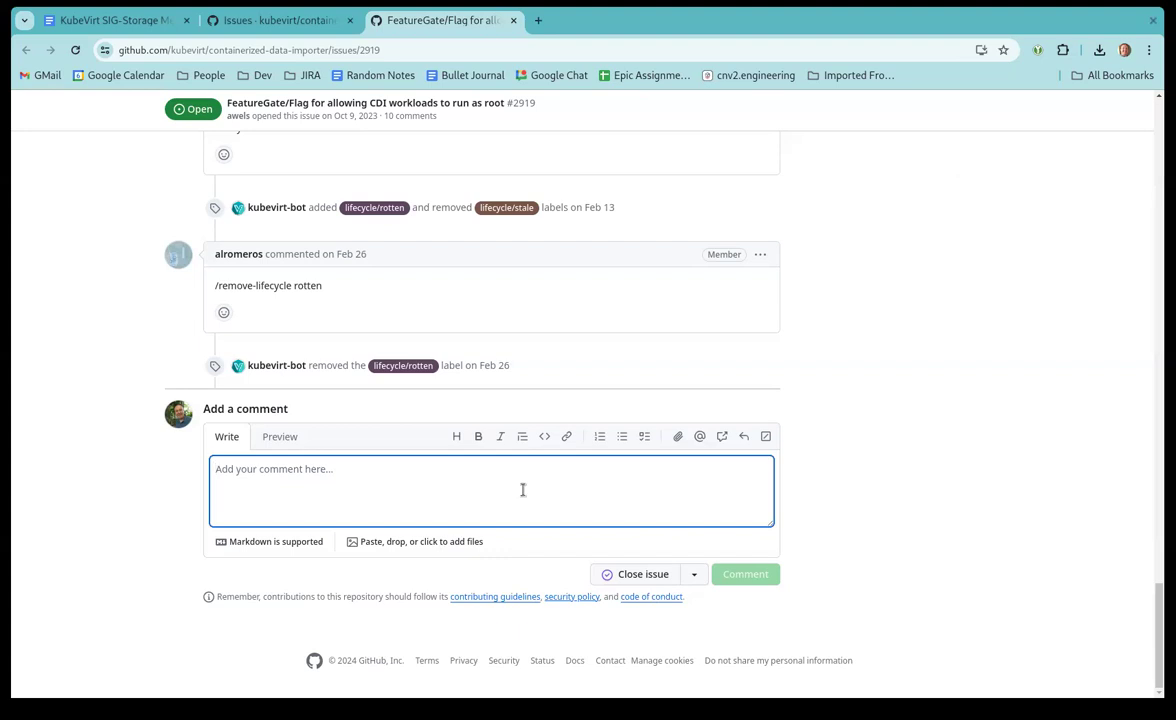
type("We s")
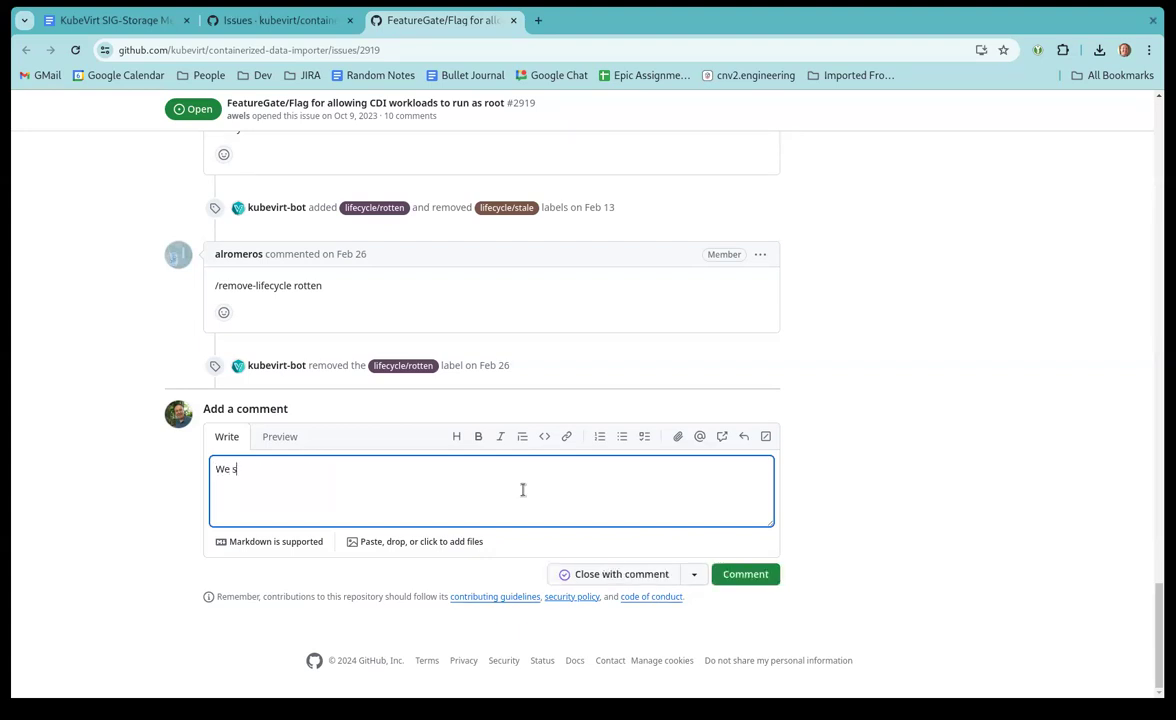
type("till think this is something ")
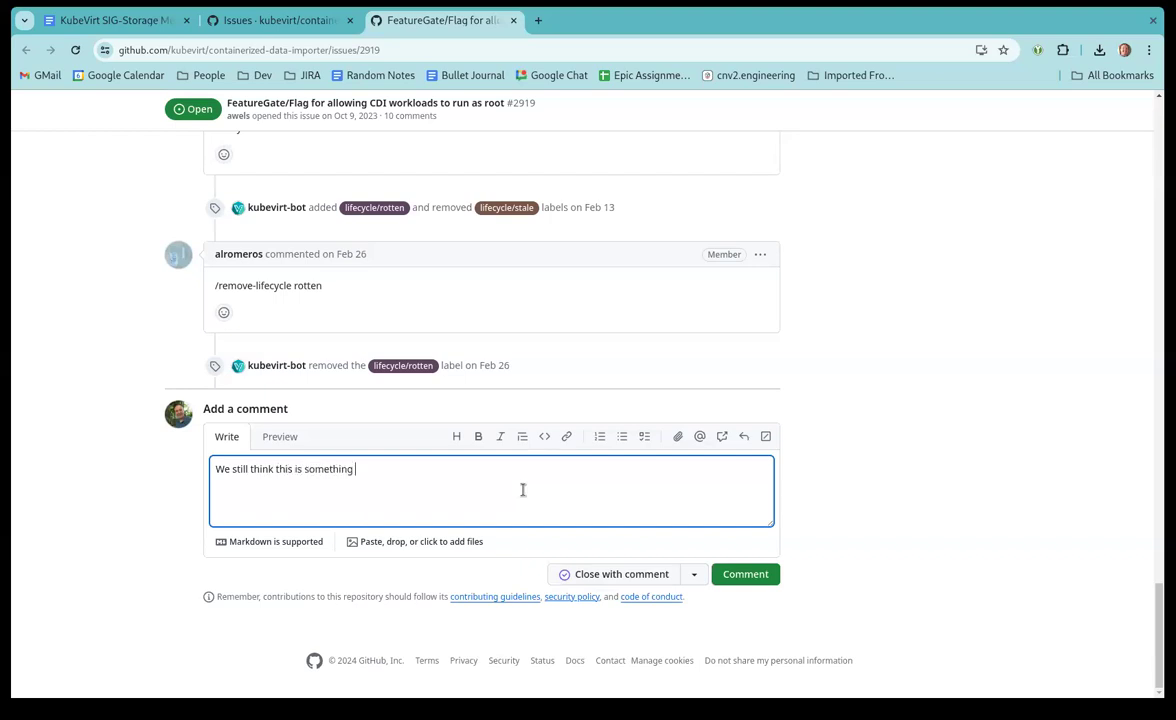
type("worth having as an escape hatch.")
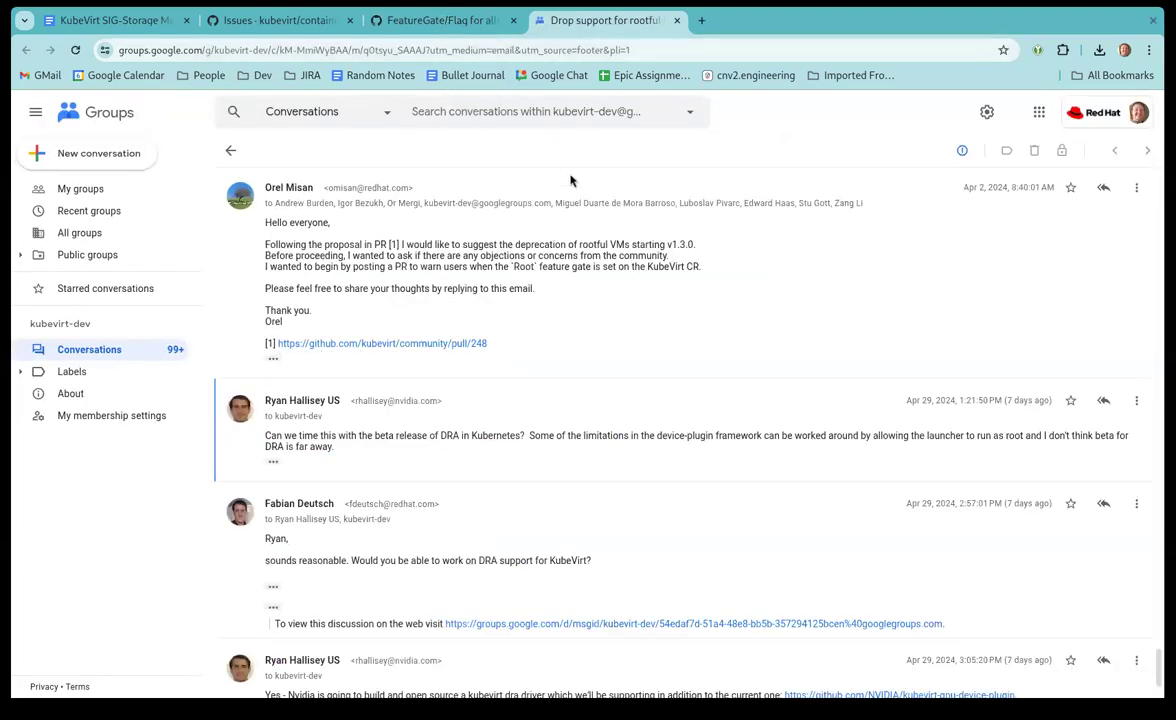
Look through the kubevirt-dev Google Groups thread on dropping rootful VM support and open the linked proposal, kubevirt/community pull request 248
scroll(509, 382, "up", 15)
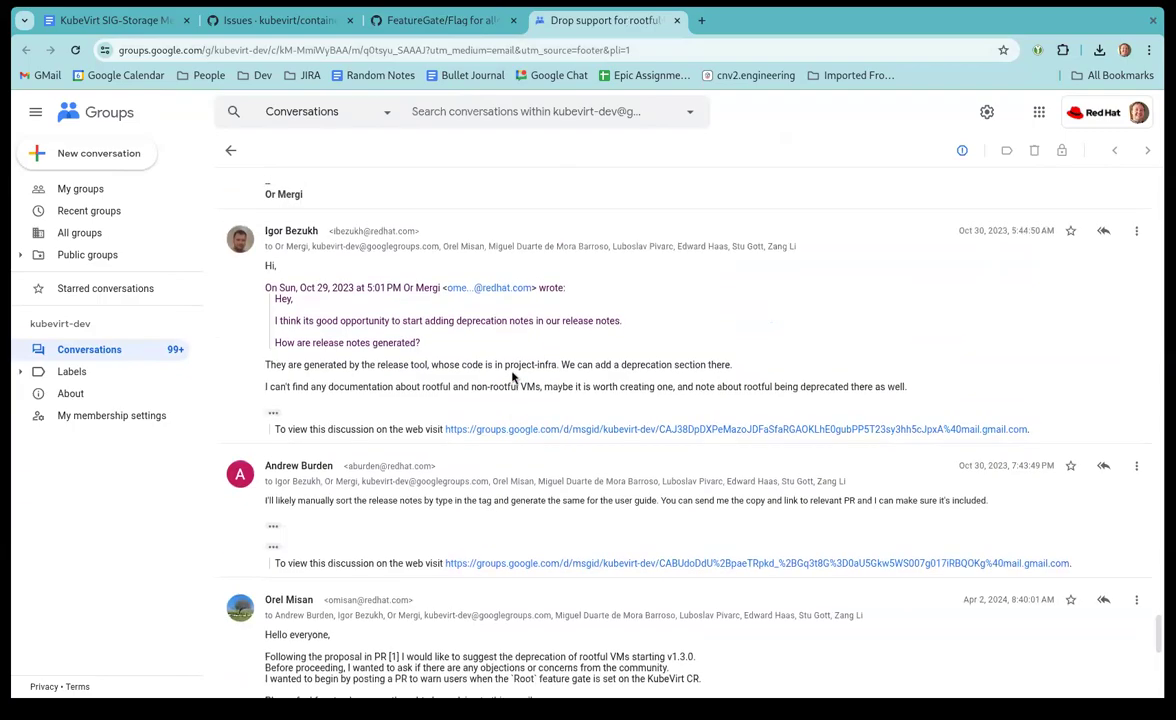
scroll(516, 366, "up", 15)
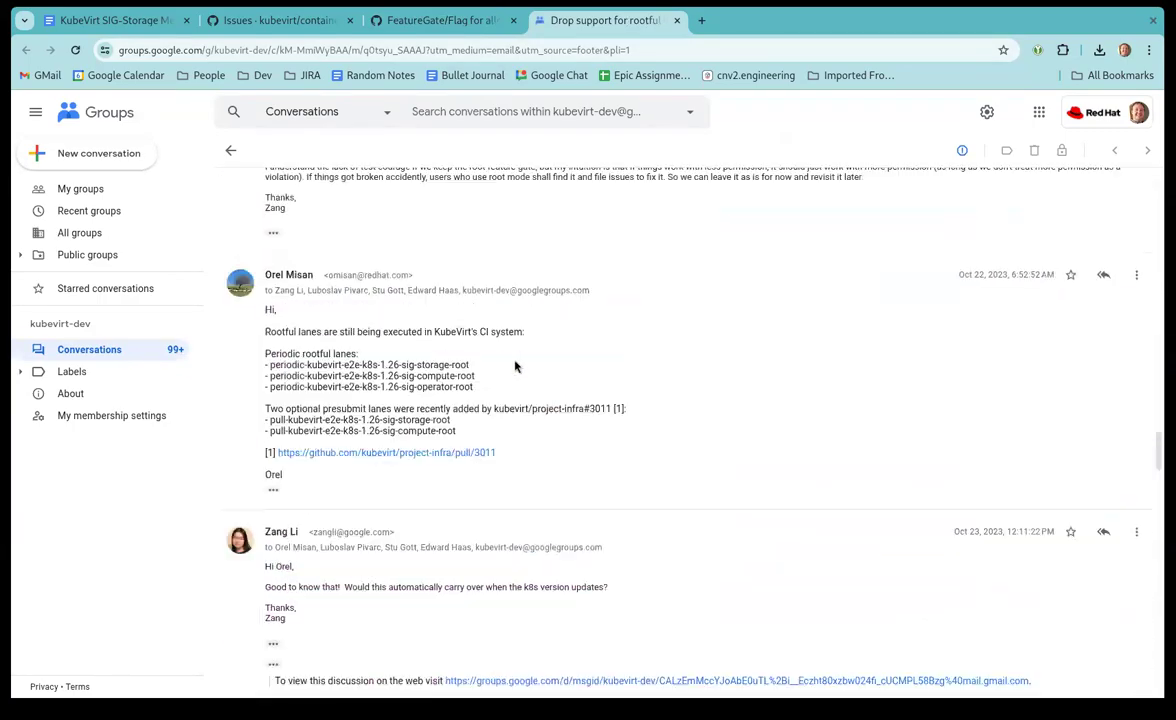
scroll(518, 362, "up", 5)
scroll(516, 360, "down", 20)
scroll(516, 360, "down", 15)
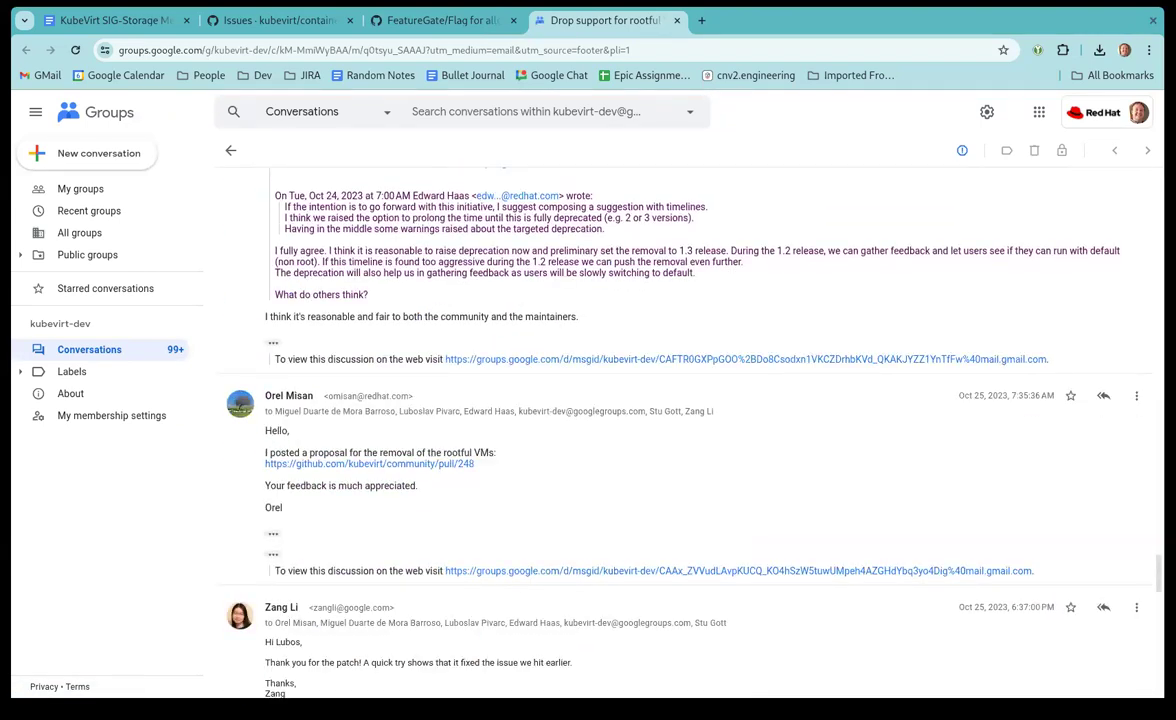
left_click(369, 464)
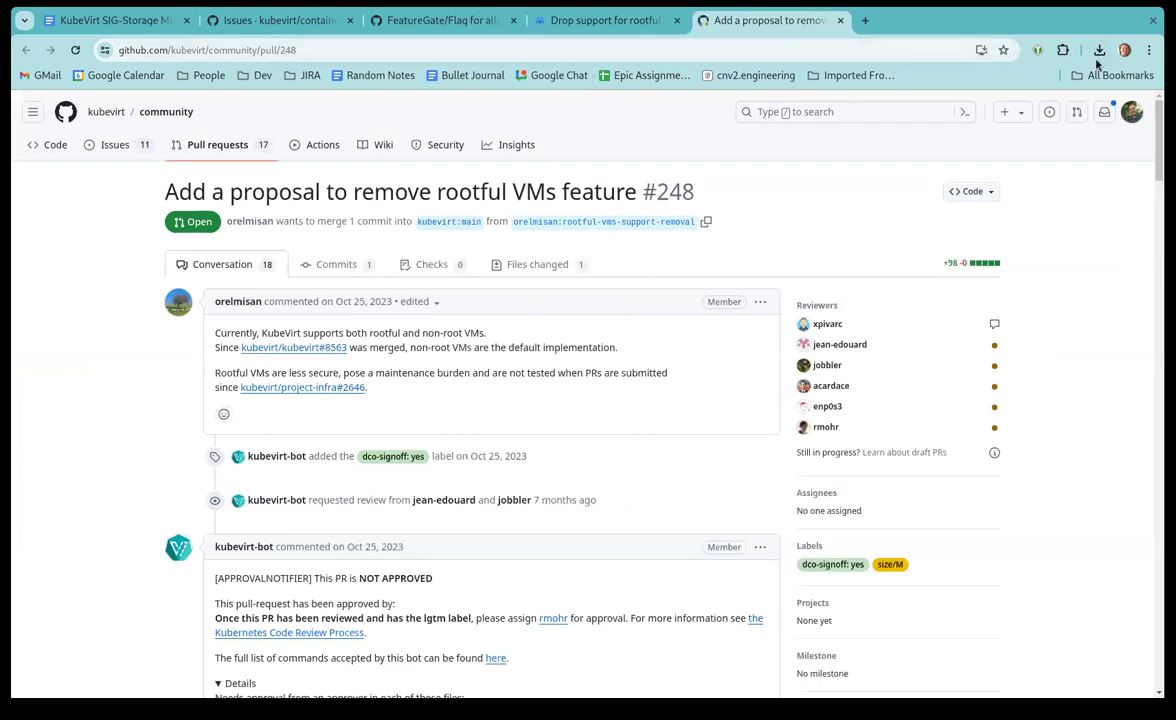
left_click(690, 45)
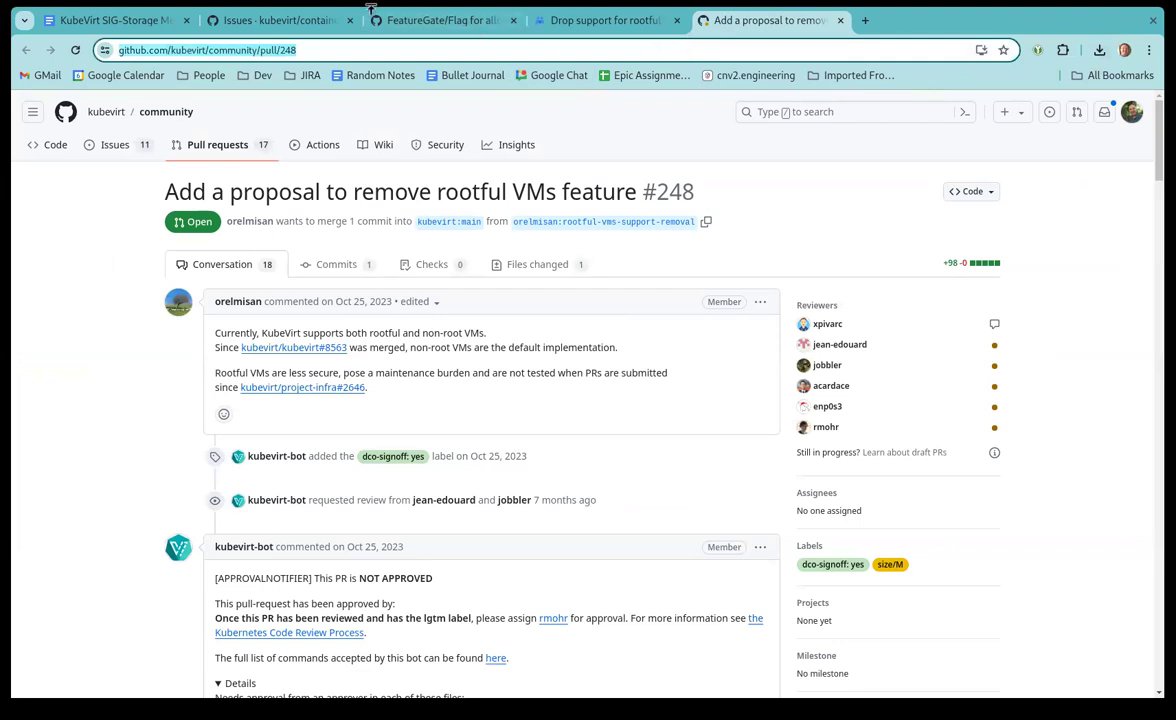
left_click(260, 22)
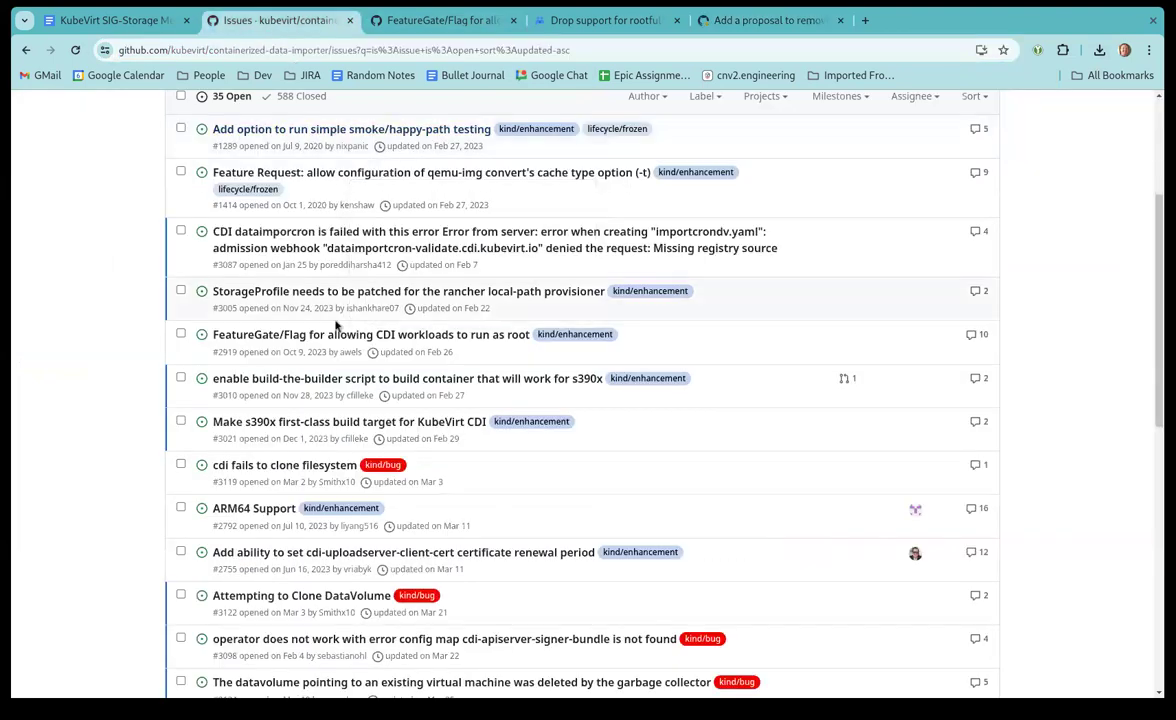
left_click(362, 28)
type("****")
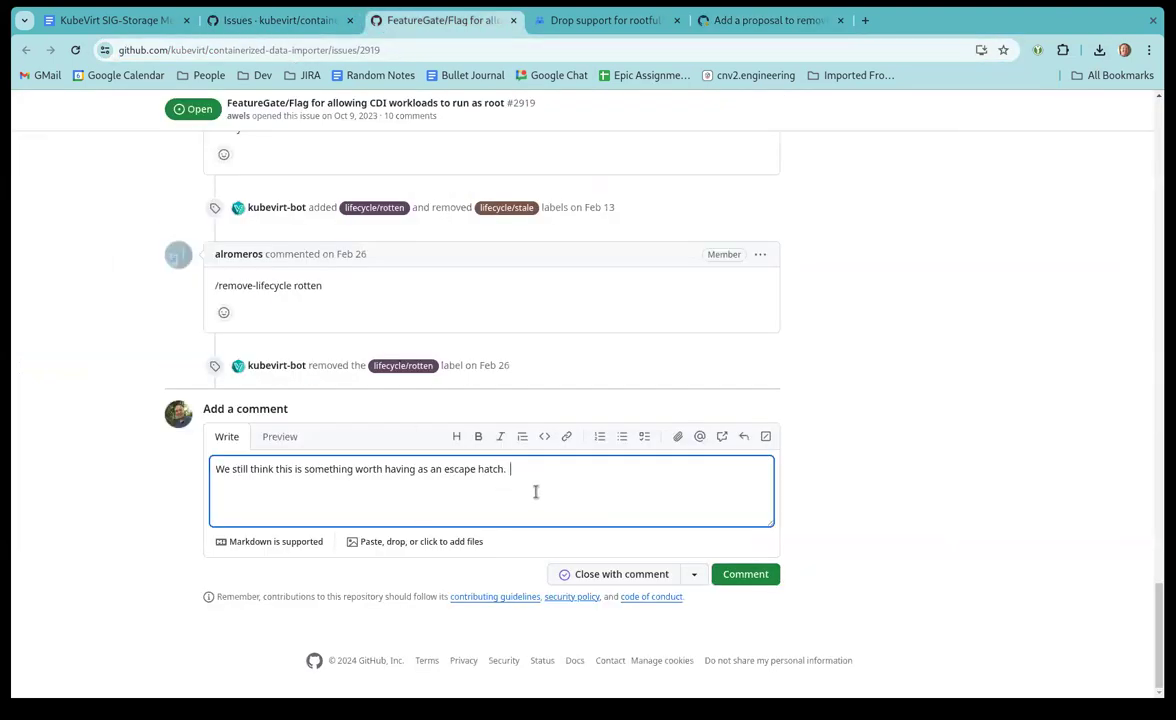
key("ctrl+a")
left_click(564, 484)
key("BackSpace")
key("BackSpace")
key("BackSpace")
key("BackSpace")
key("BackSpace")
left_click(711, 22)
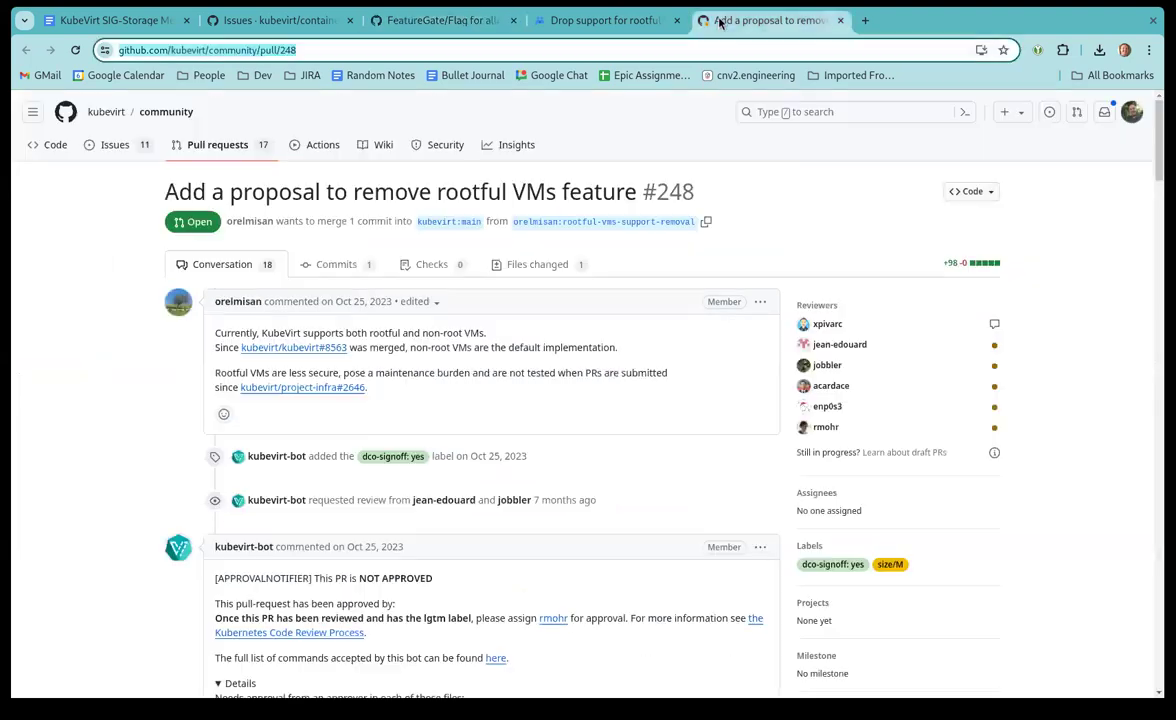
left_click(622, 48)
key("ctrl+shift+Left")
key("ctrl+a")
key("ctrl+c")
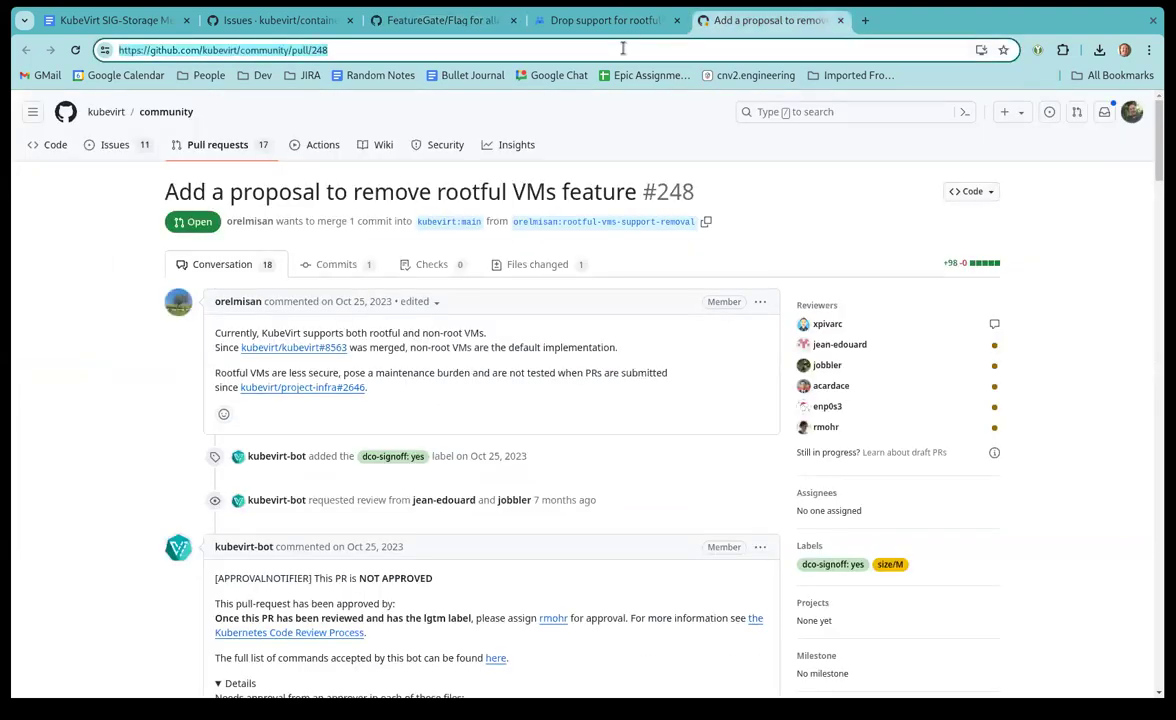
left_click(432, 22)
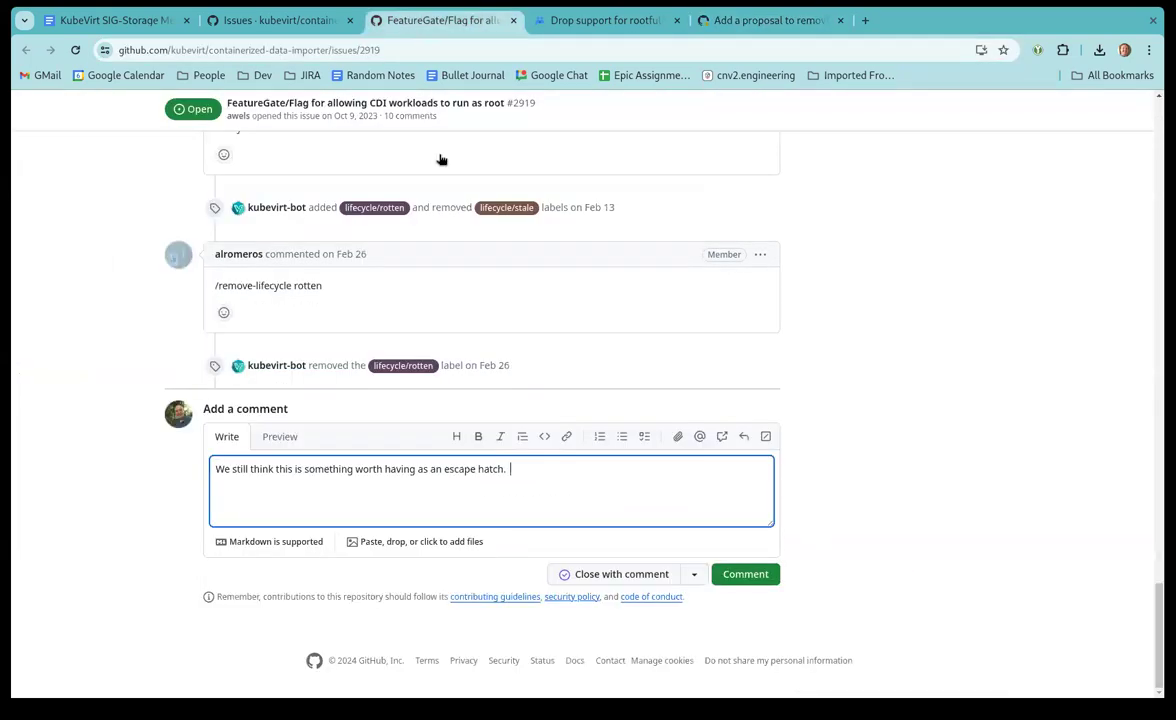
key("ctrl+v")
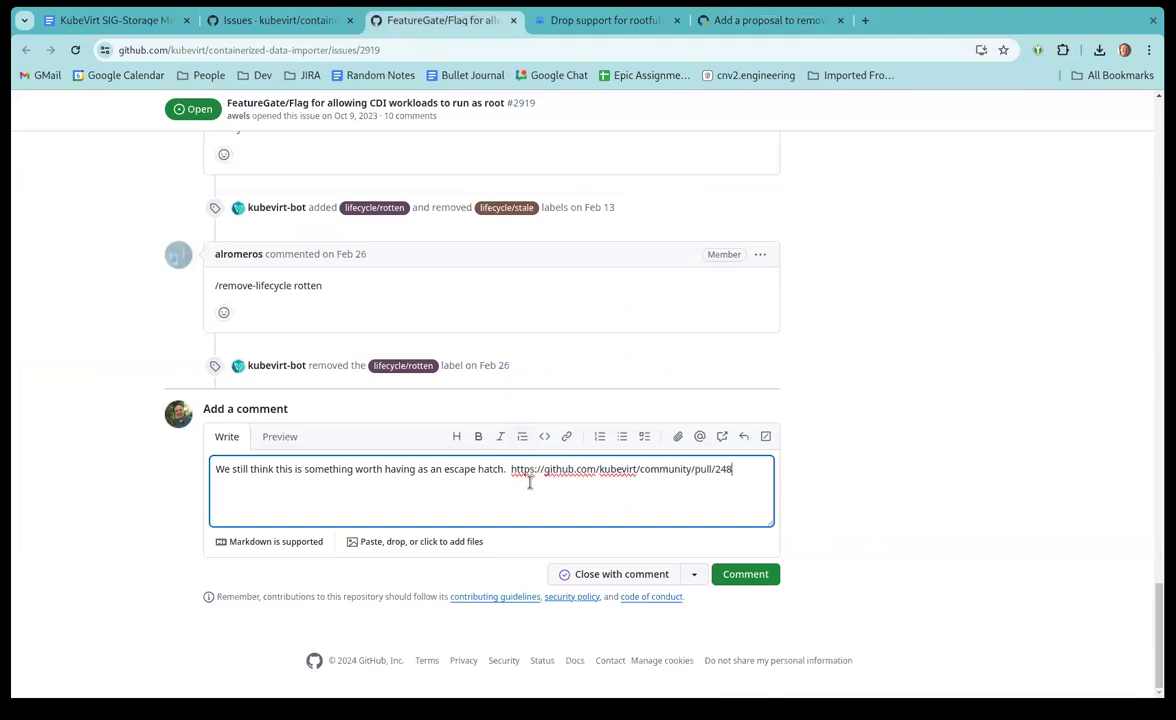
left_click(740, 578)
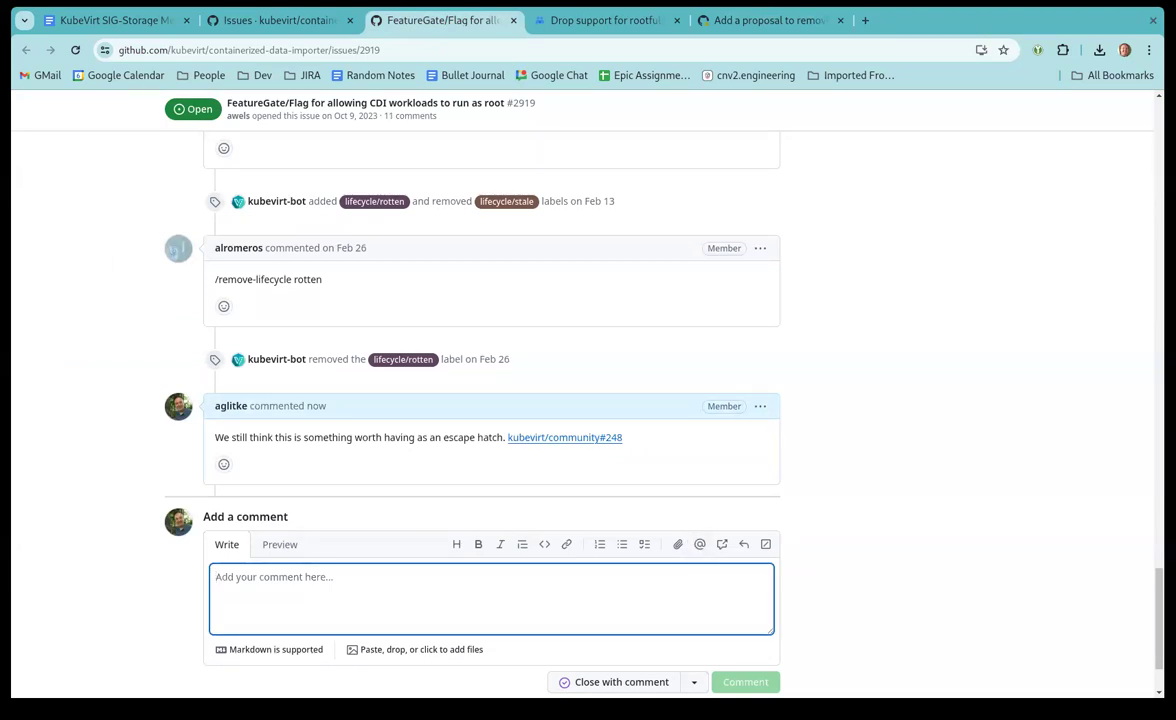
key("alt+Tab")
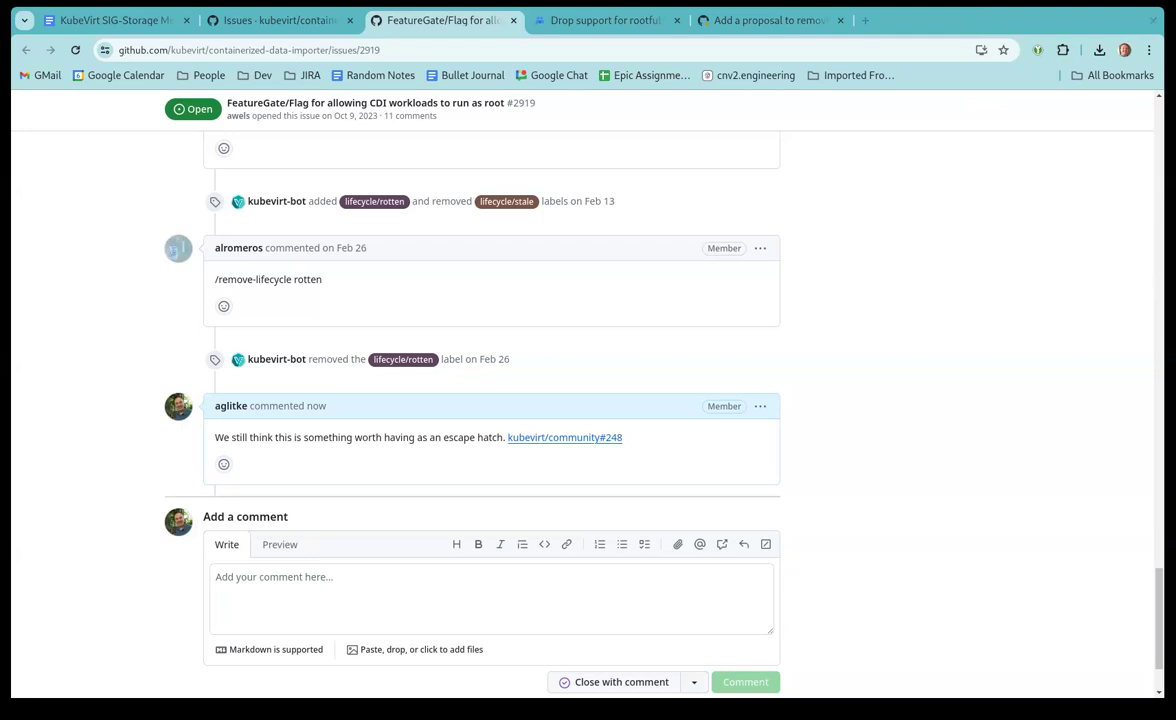
key("alt+Tab")
key("alt+Tab")
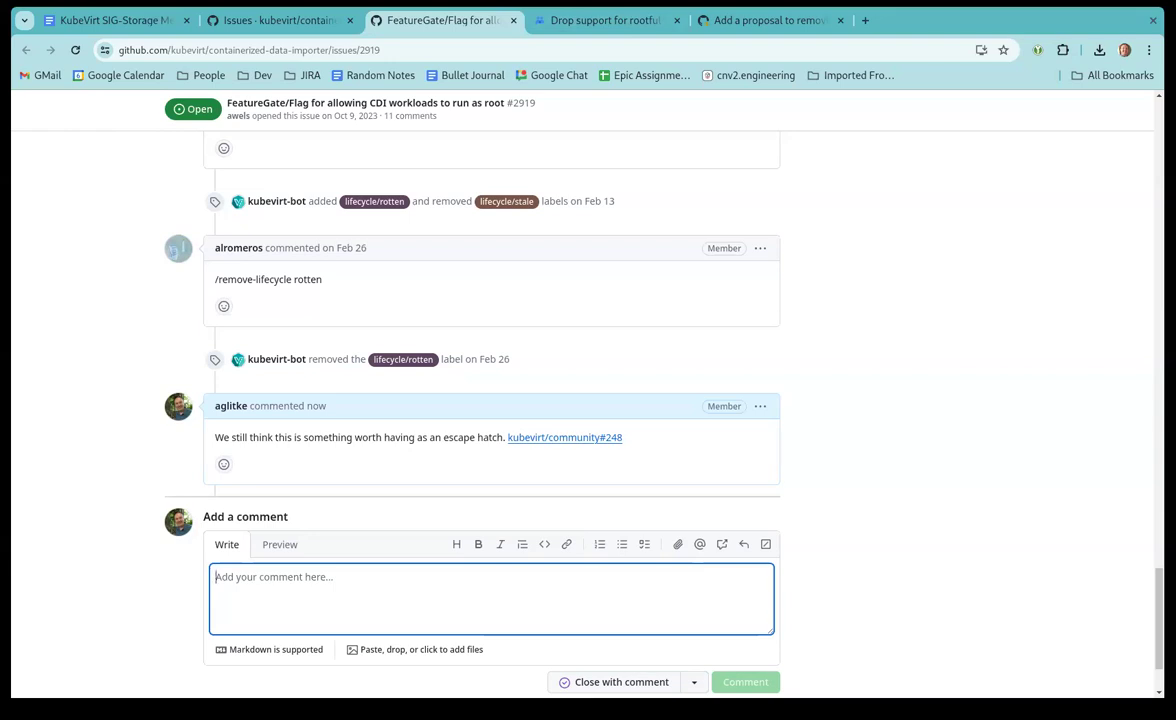
key("alt+Tab")
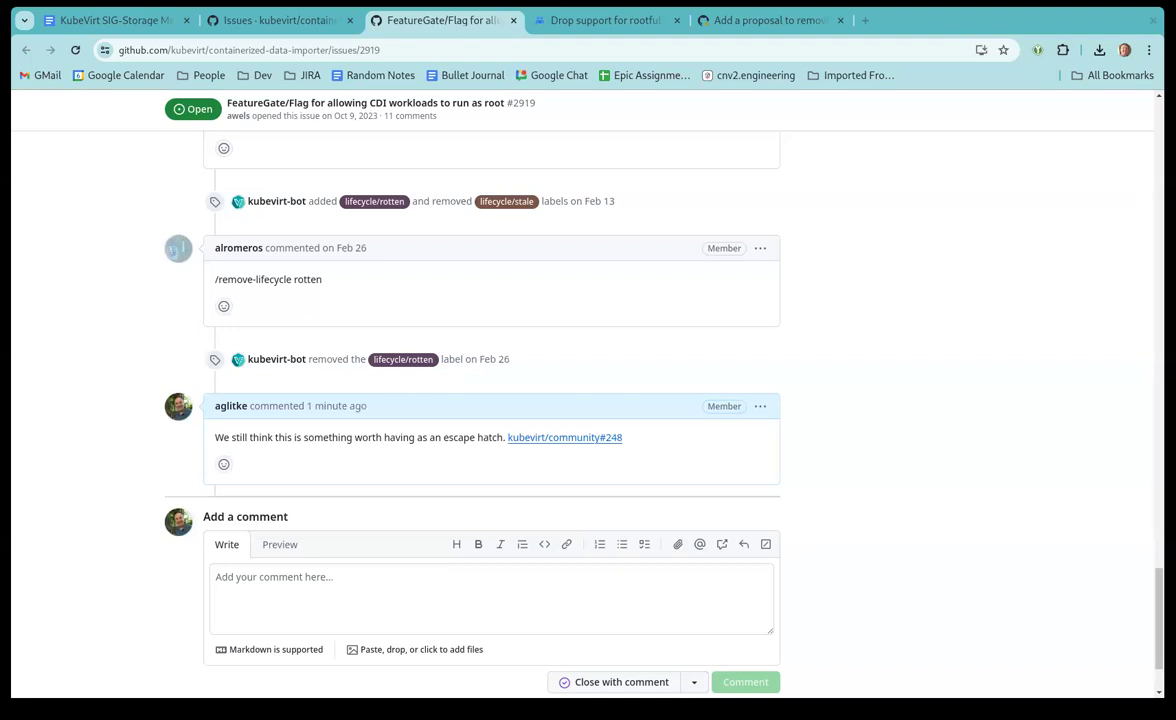
left_click(949, 30)
left_click(956, 355)
left_click(490, 598)
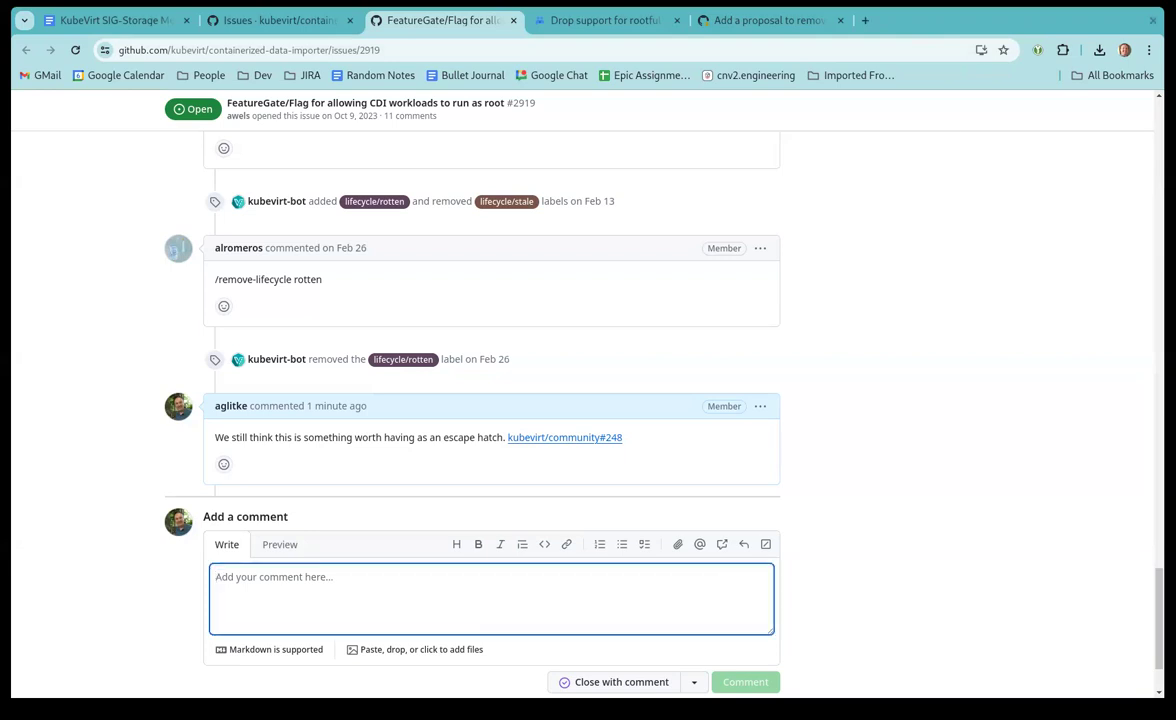
Open issue #3010 on the s390x build-the-builder script from the issue list and close the finished issue #2919, mailing-list thread and proposal pages
left_click(270, 22)
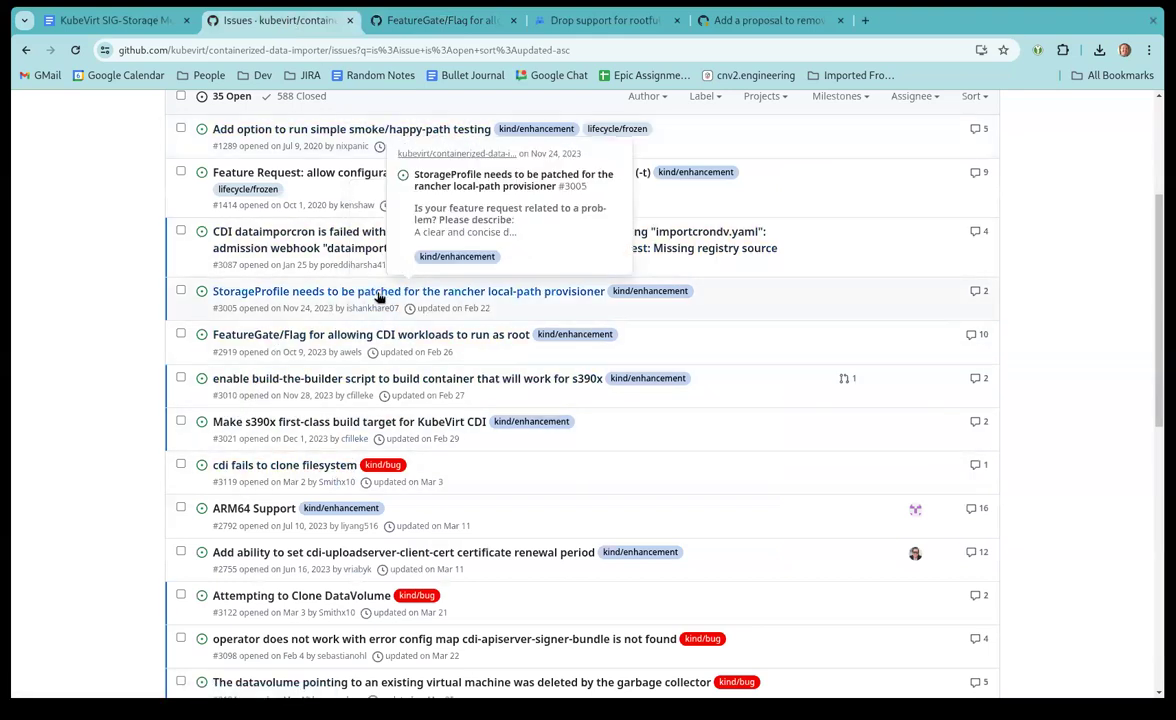
mouse_move(354, 342)
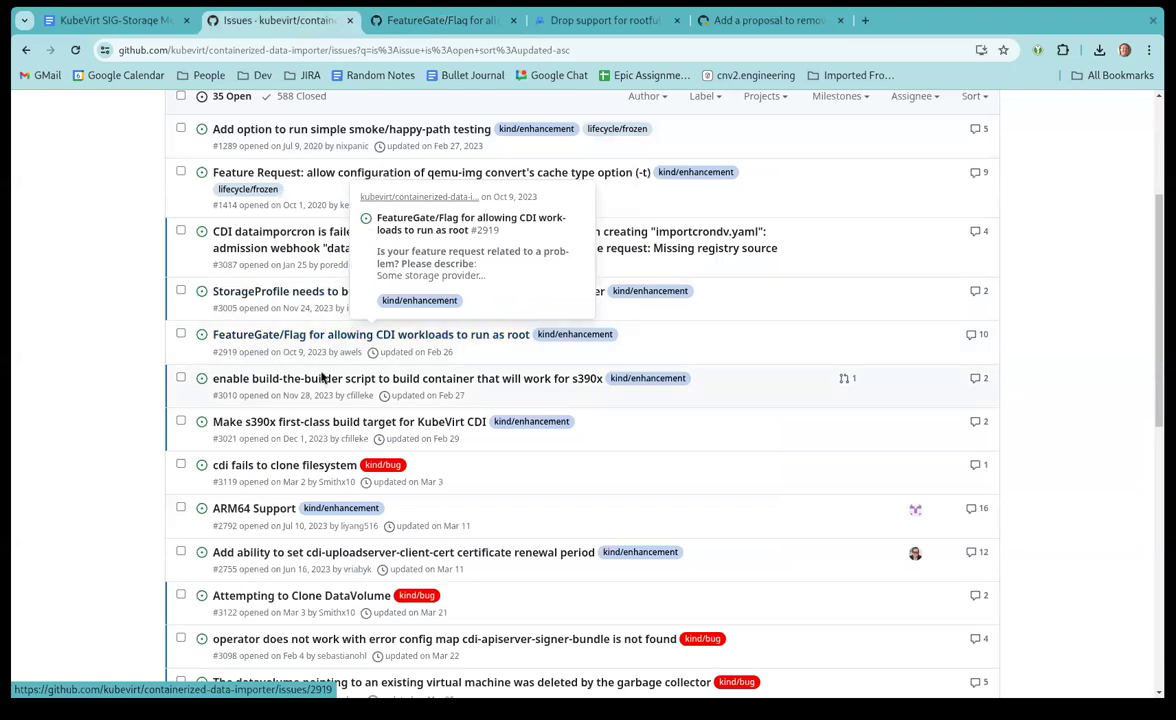
mouse_move(316, 383)
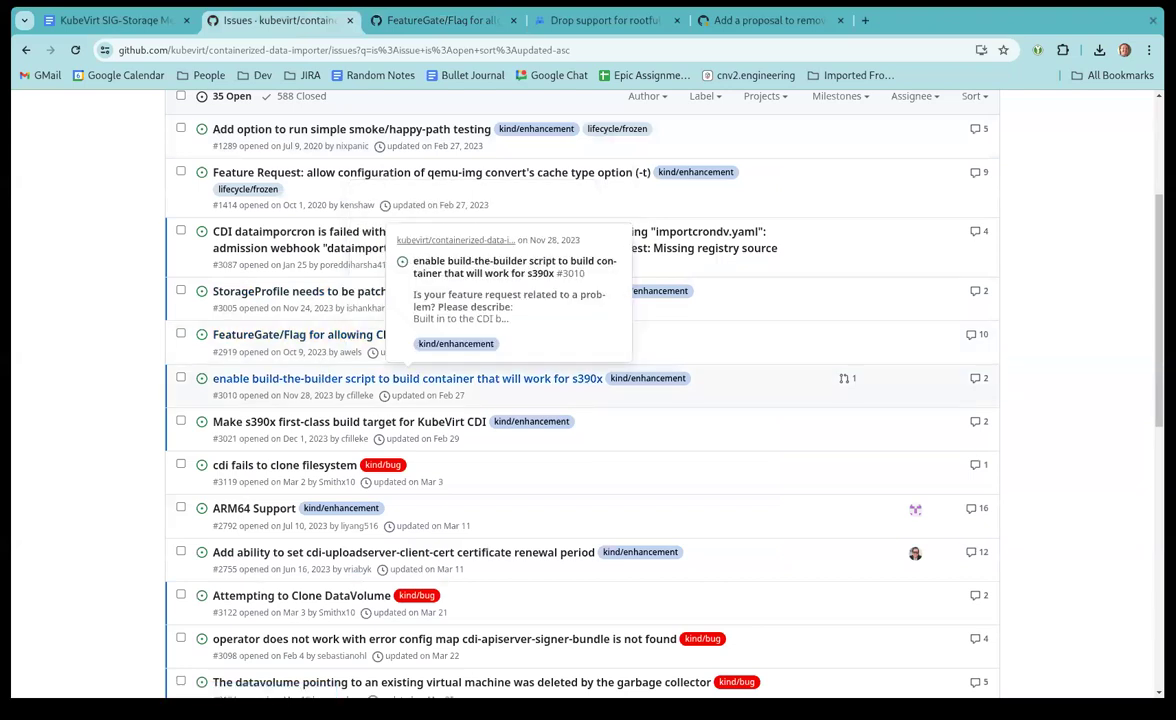
middle_click(316, 380)
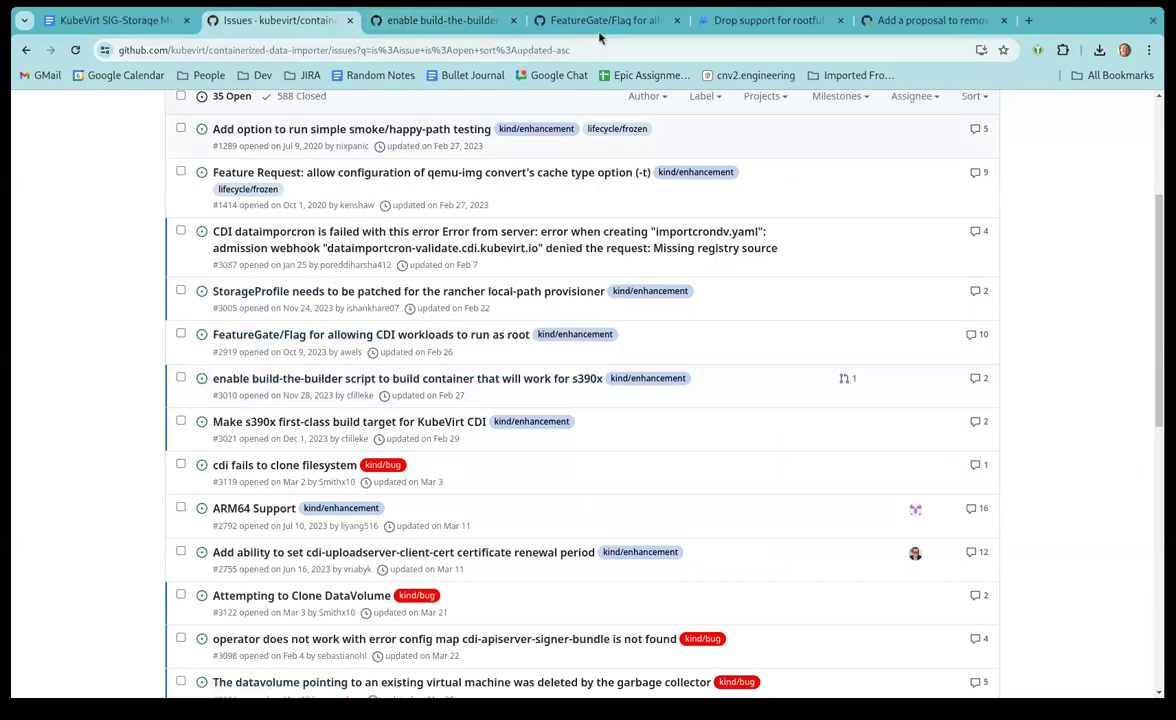
left_click(676, 20)
left_click(445, 20)
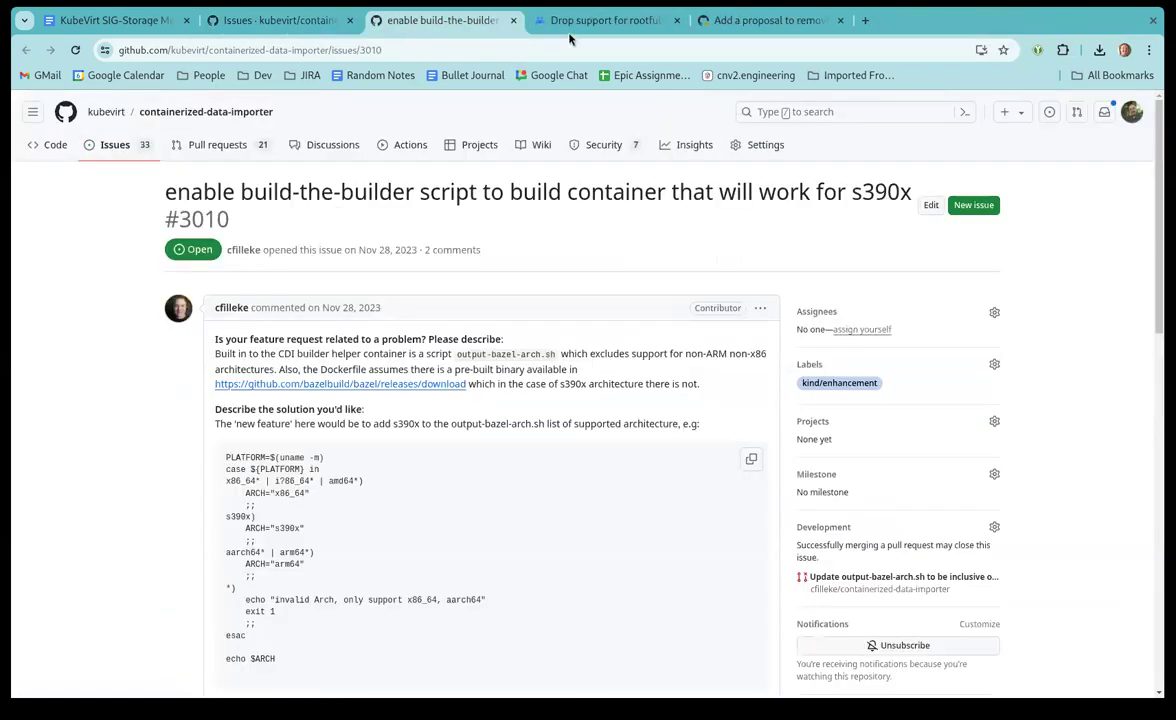
middle_click(536, 26)
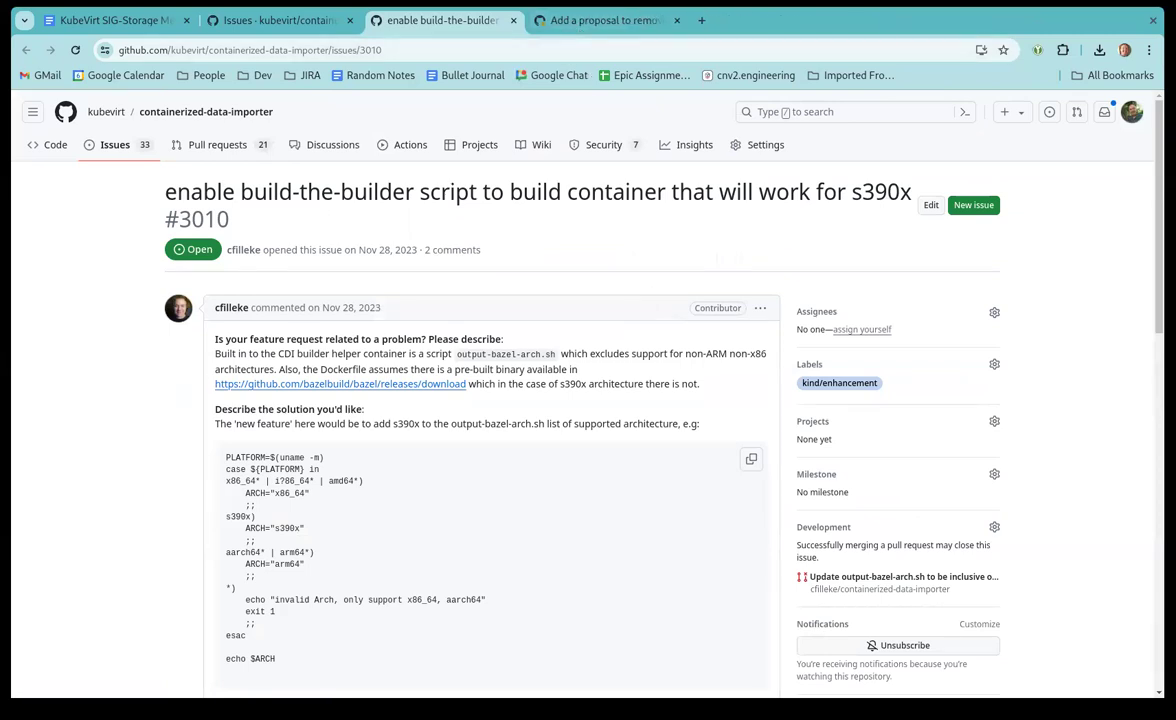
Read issue #3010's request to add s390x to output-bazel-arch.sh, along with its linked pull request and lifecycle comments
scroll(541, 384, "down", 3)
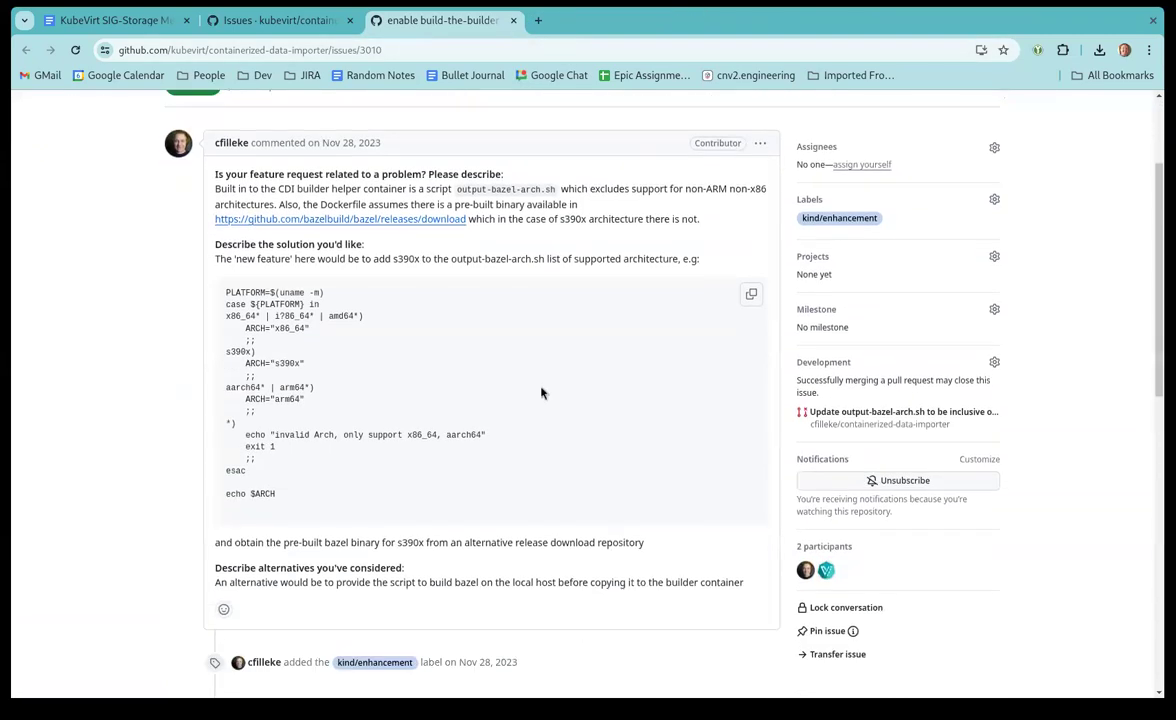
scroll(415, 433, "down", 1)
scroll(417, 434, "up", 1)
scroll(492, 364, "down", 1)
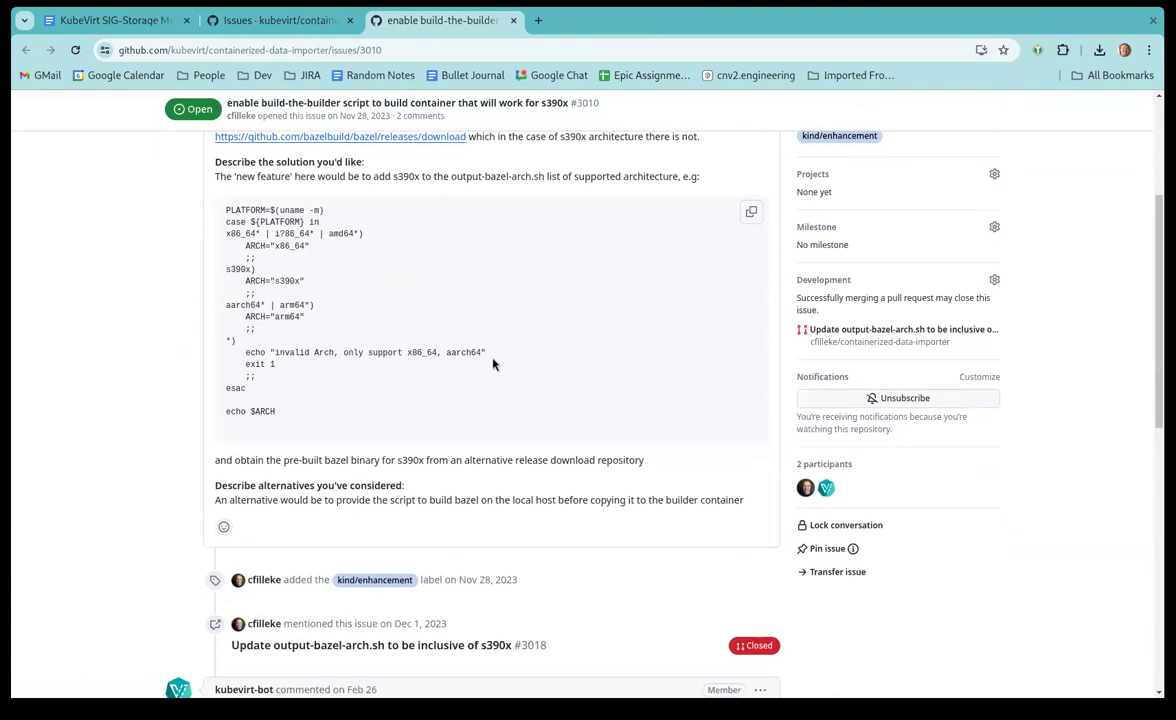
scroll(492, 364, "down", 8)
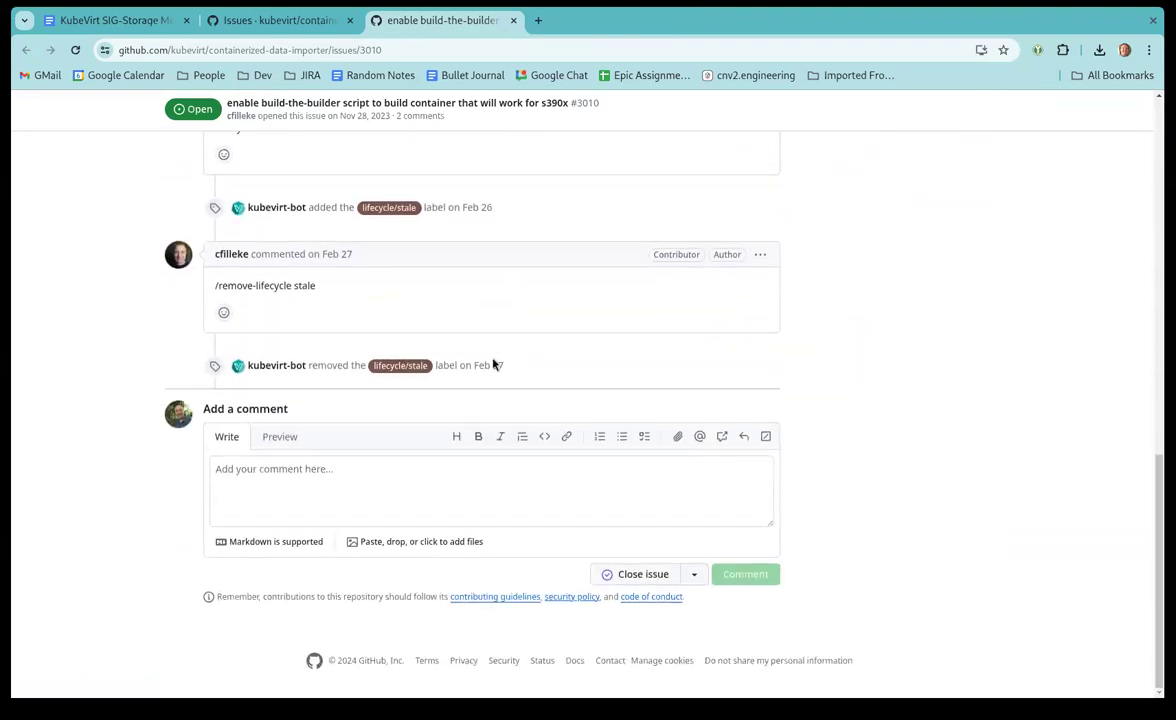
scroll(365, 331, "up", 2)
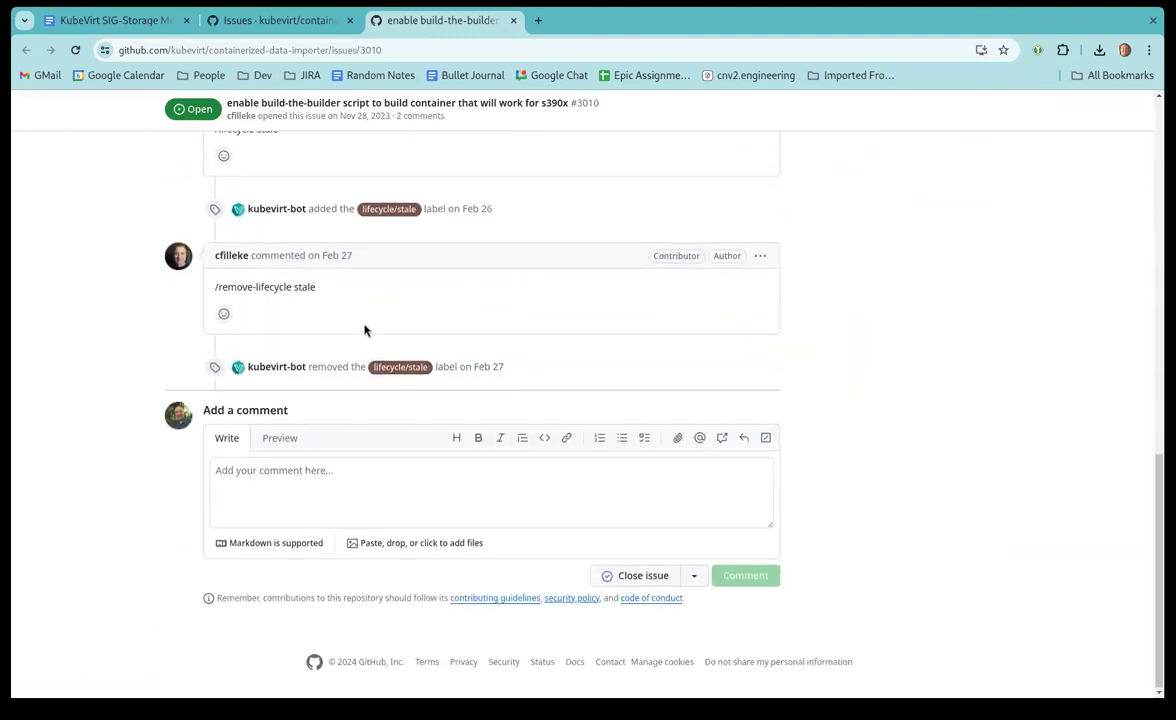
scroll(357, 321, "up", 4)
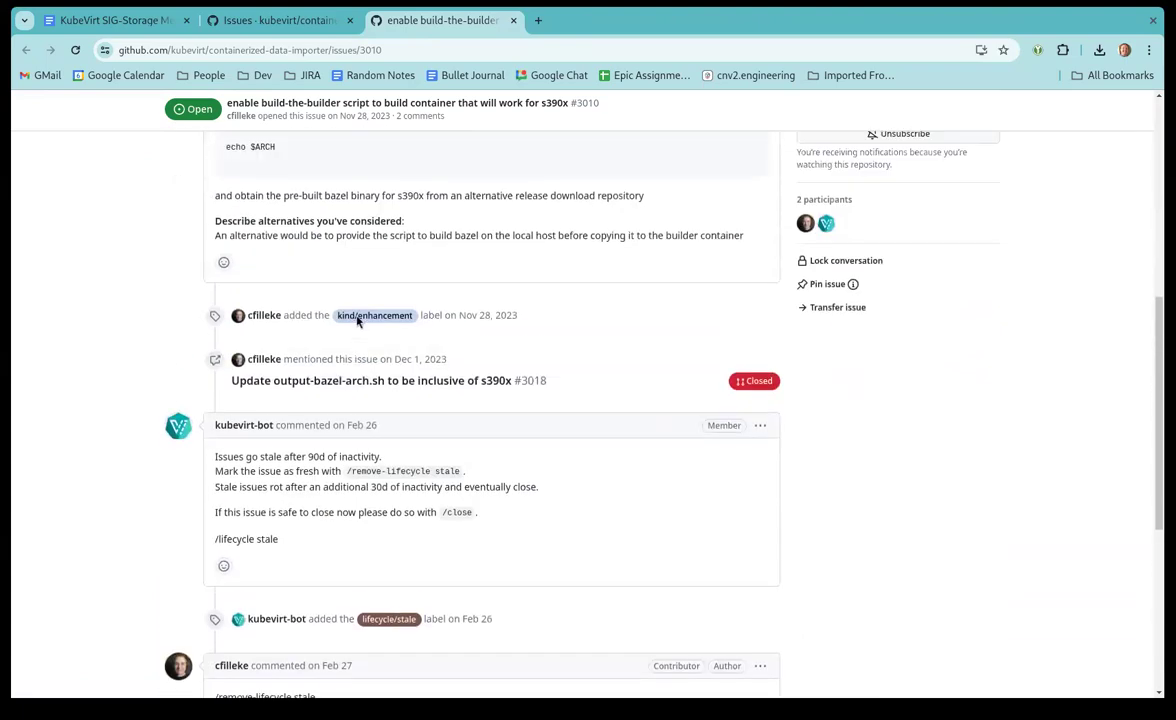
Recheck issue #3010's description, linked pull request #3018 and latest lifecycle comments, and return to the issue list without commenting
scroll(357, 321, "up", 5)
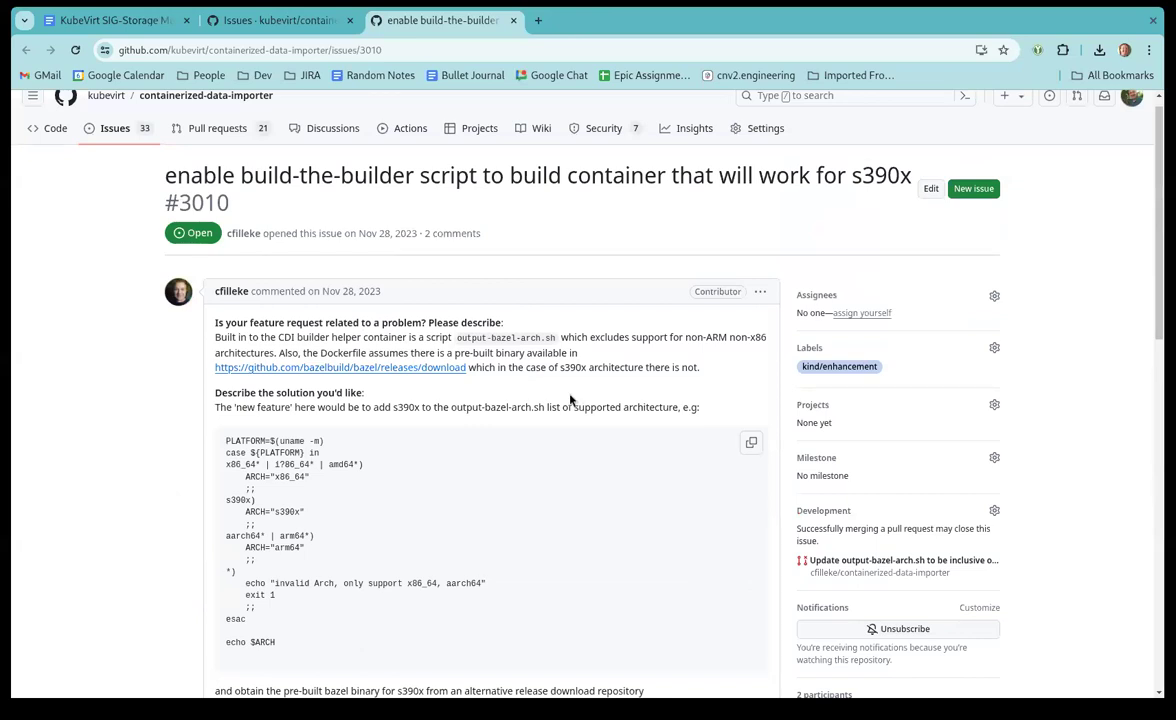
scroll(570, 400, "down", 1)
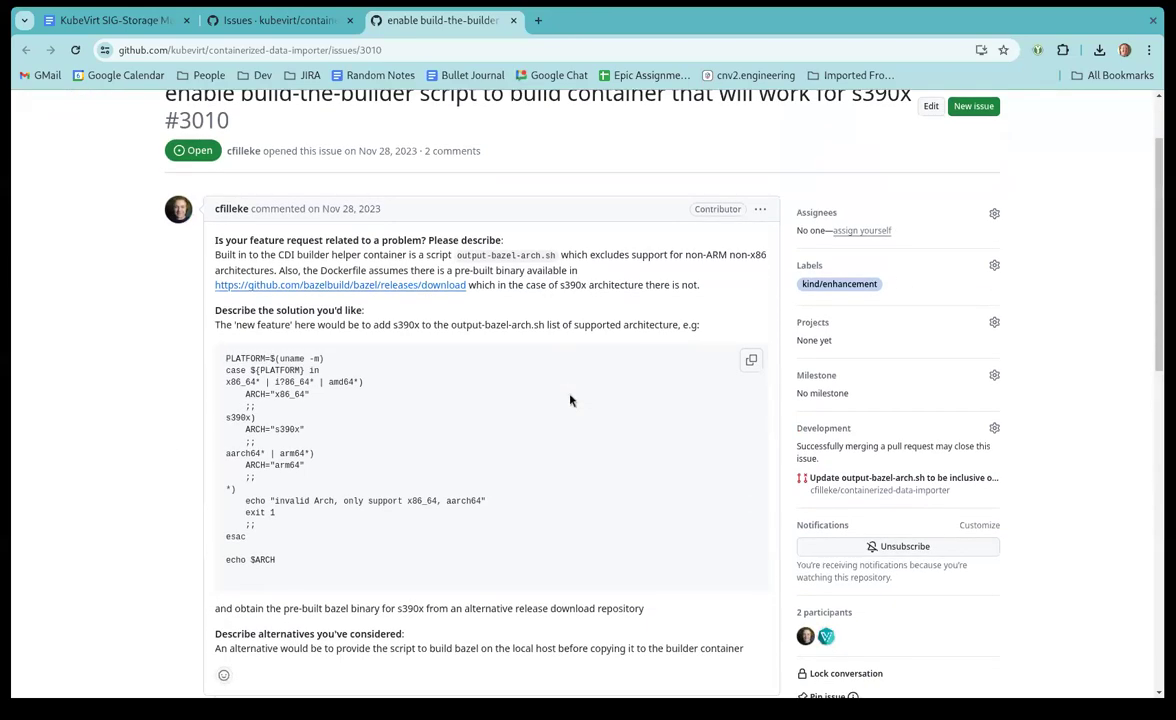
scroll(570, 400, "down", 4)
scroll(570, 400, "down", 2)
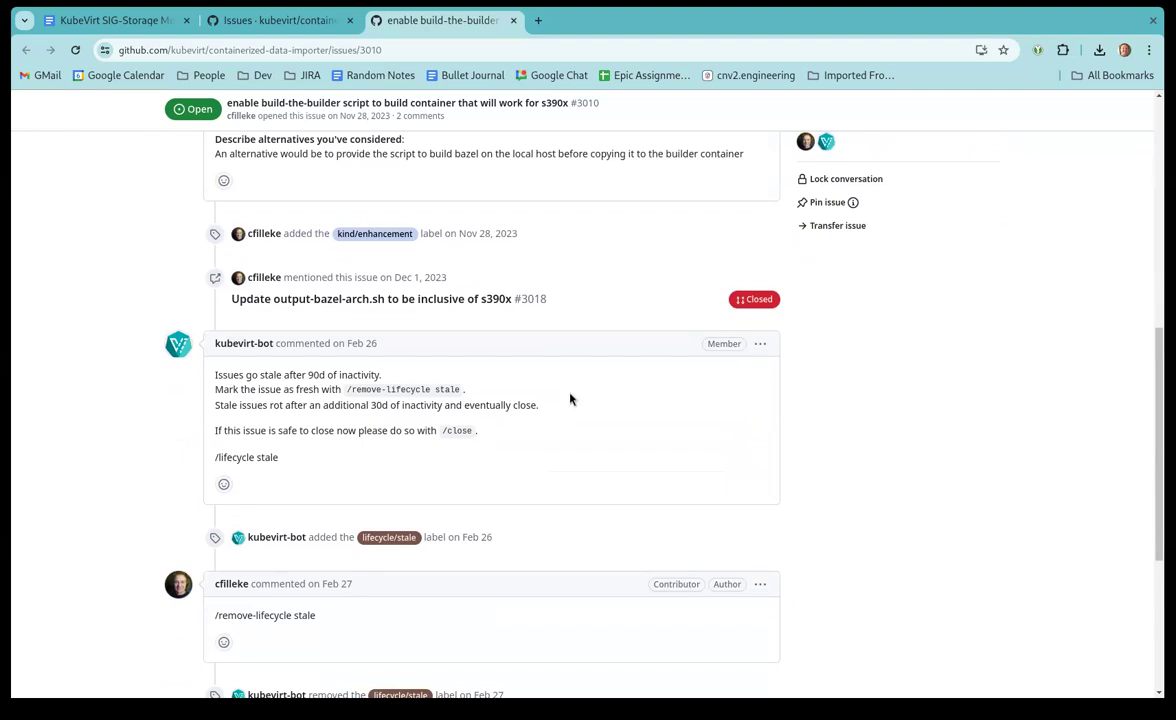
scroll(566, 401, "up", 1)
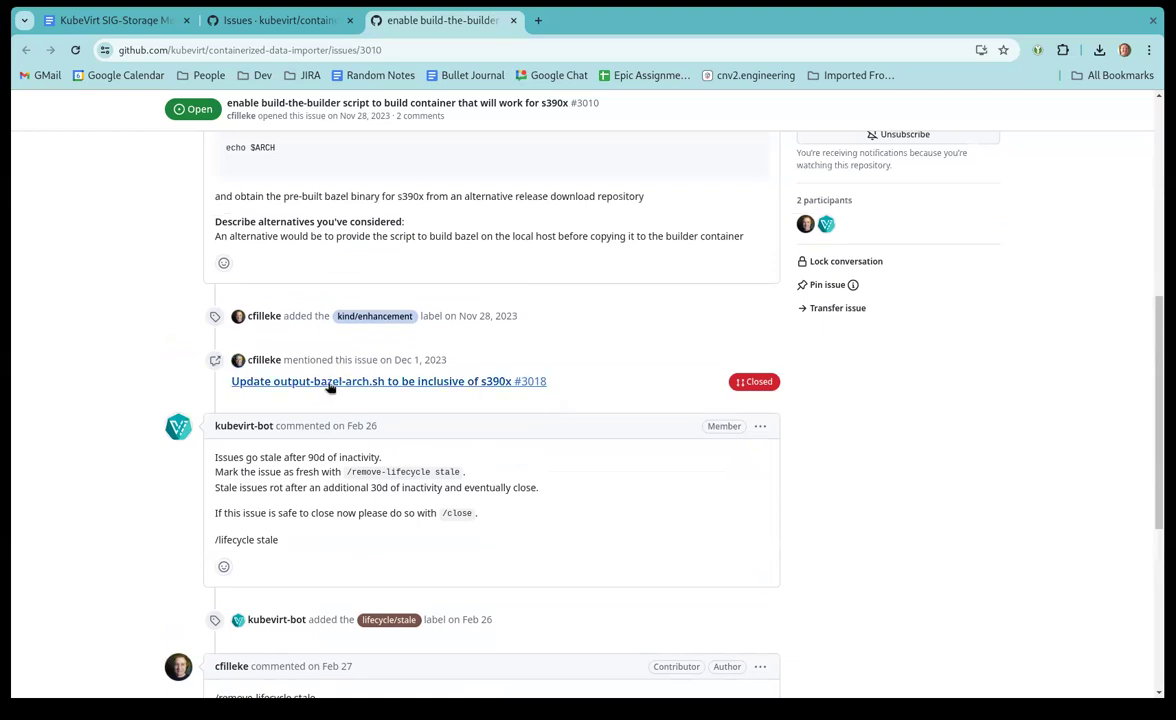
mouse_move(330, 388)
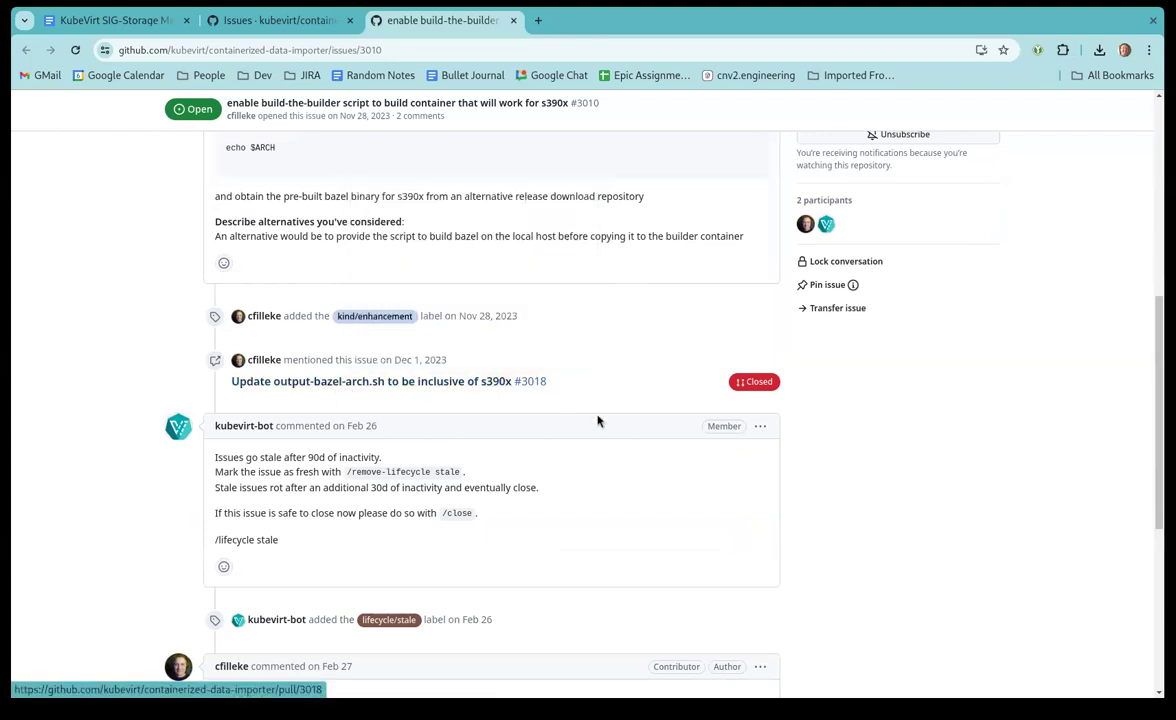
scroll(556, 402, "down", 3)
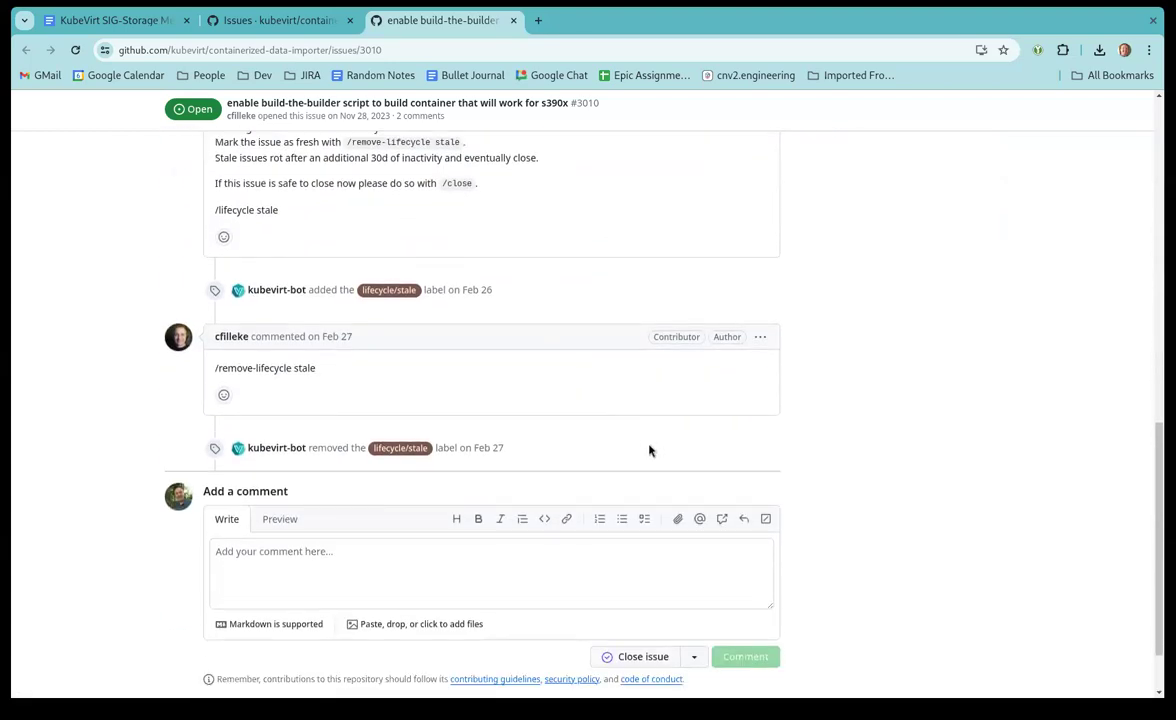
scroll(648, 449, "down", 2)
left_click(551, 484)
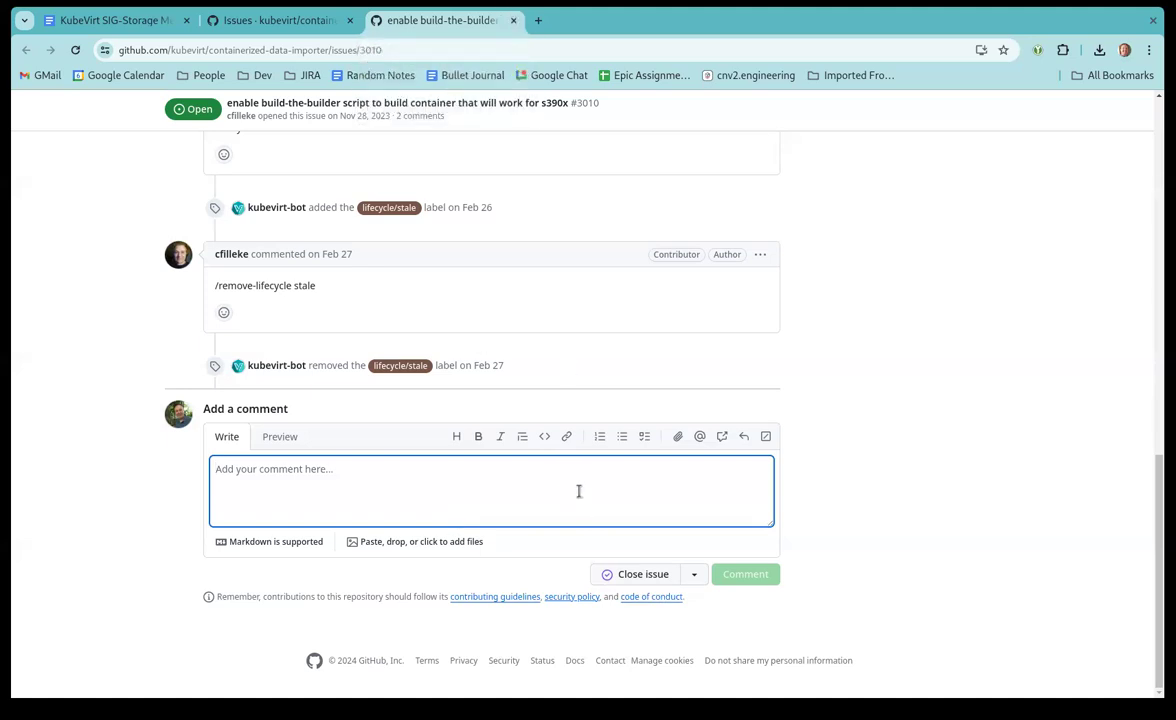
middle_click(476, 20)
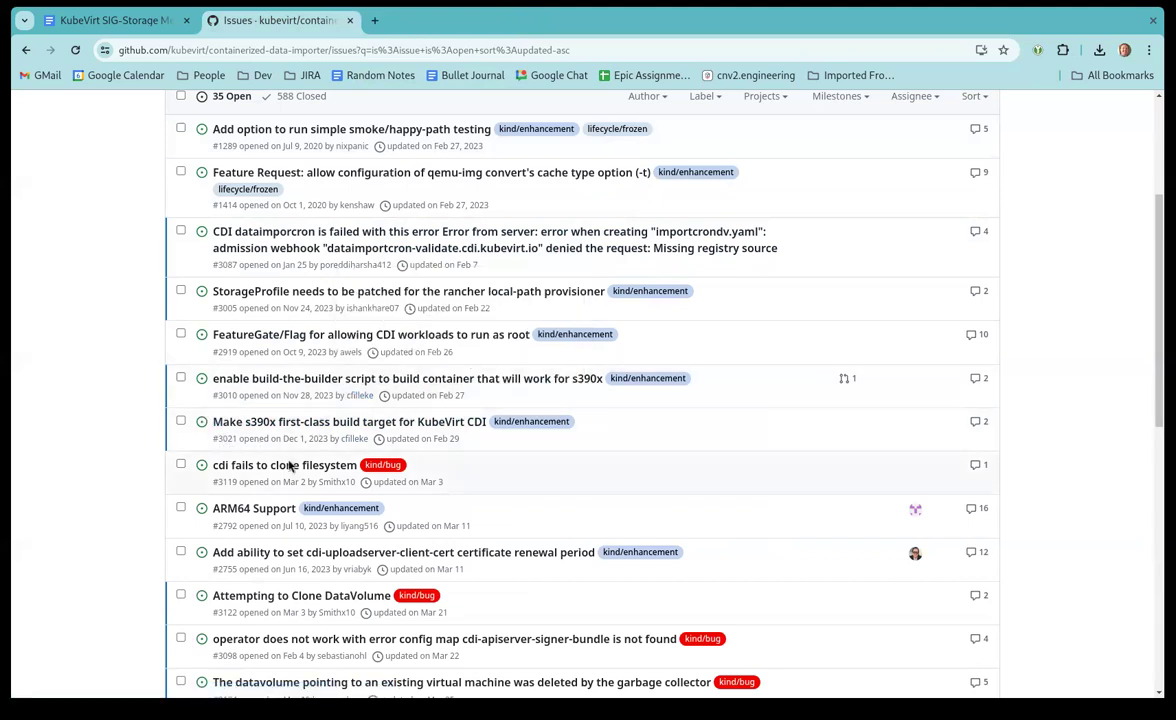
Open issue #3021 on making s390x a first-class build target, review its description and comment history, and return to the issue list
mouse_move(360, 430)
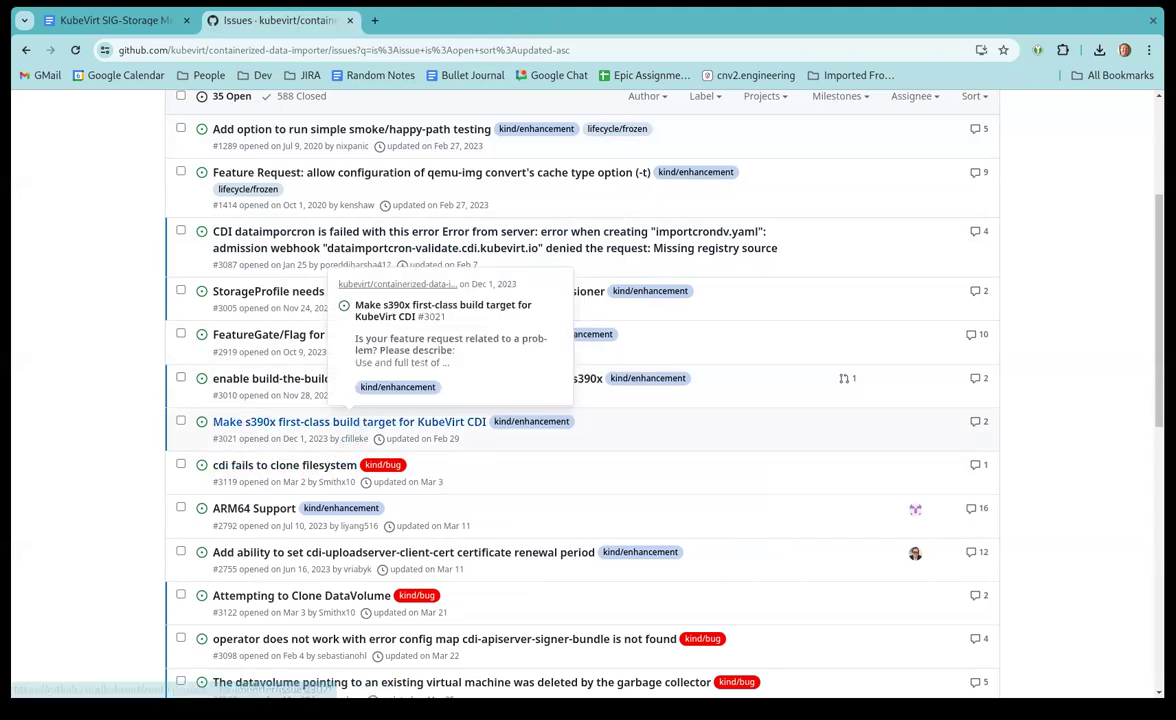
middle_click(360, 428)
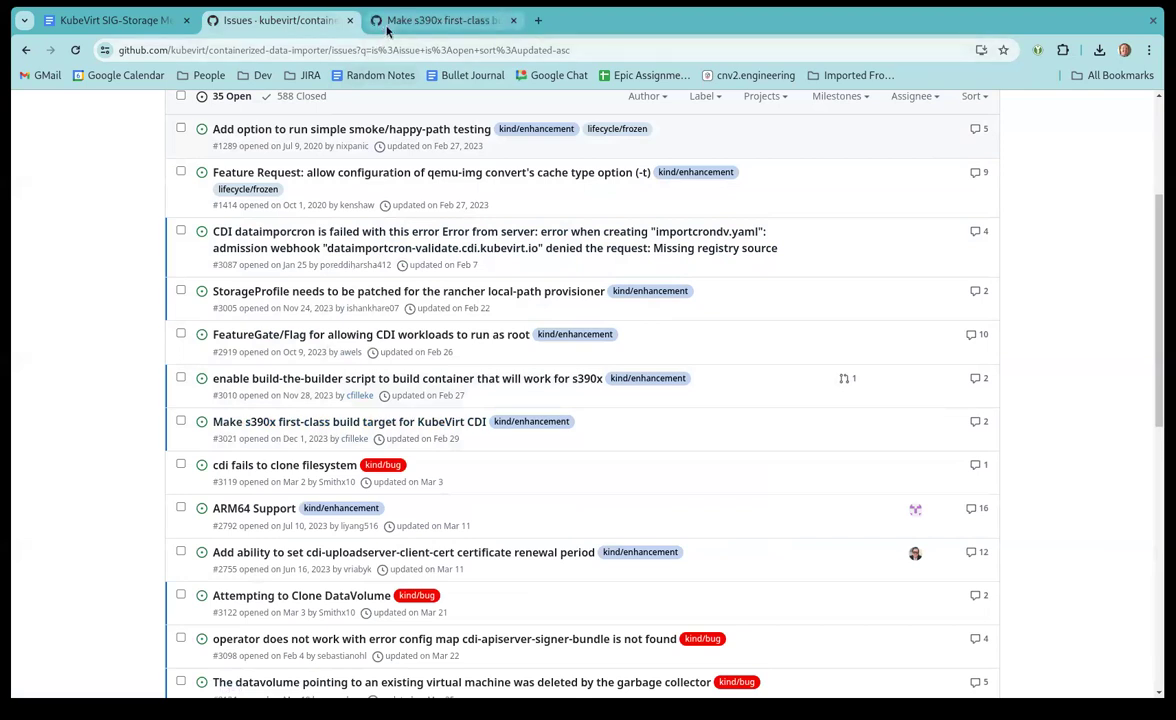
left_click(430, 20)
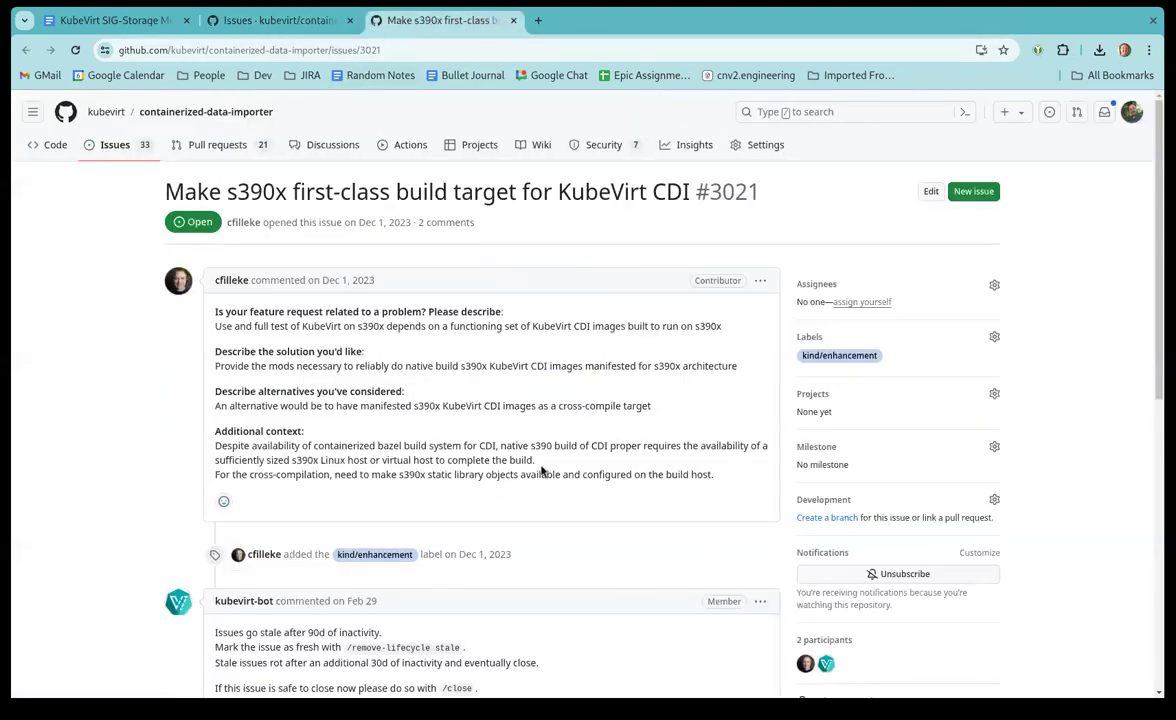
scroll(541, 471, "down", 2)
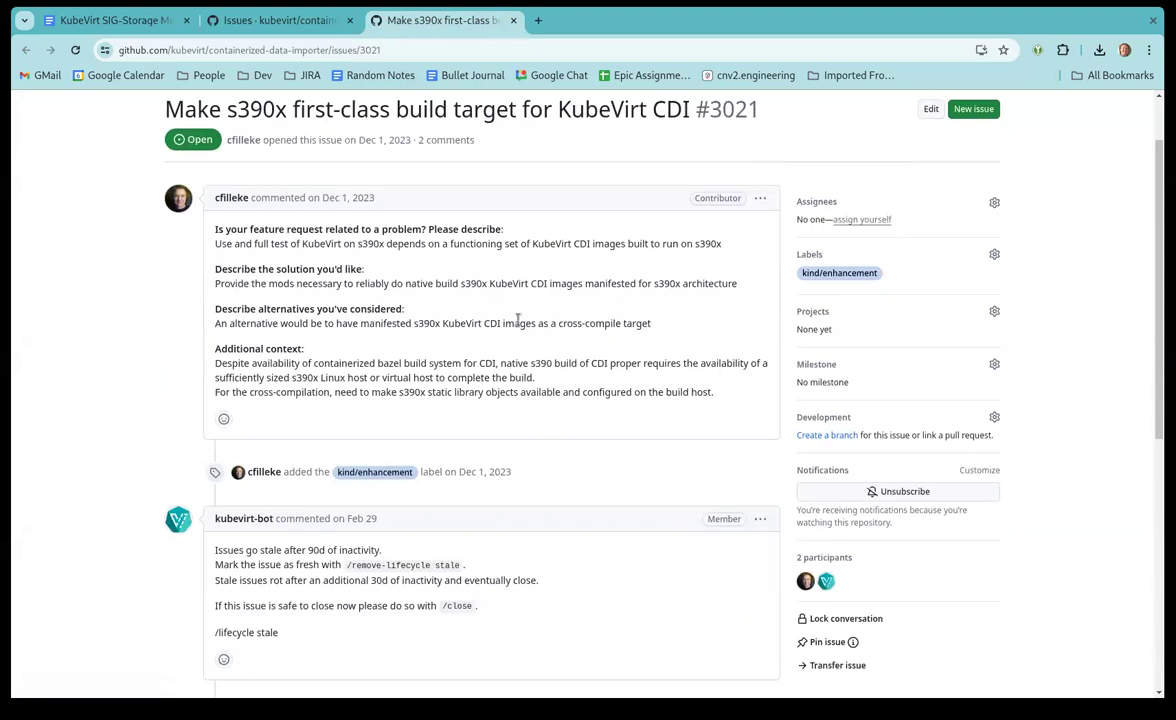
scroll(514, 320, "down", 10)
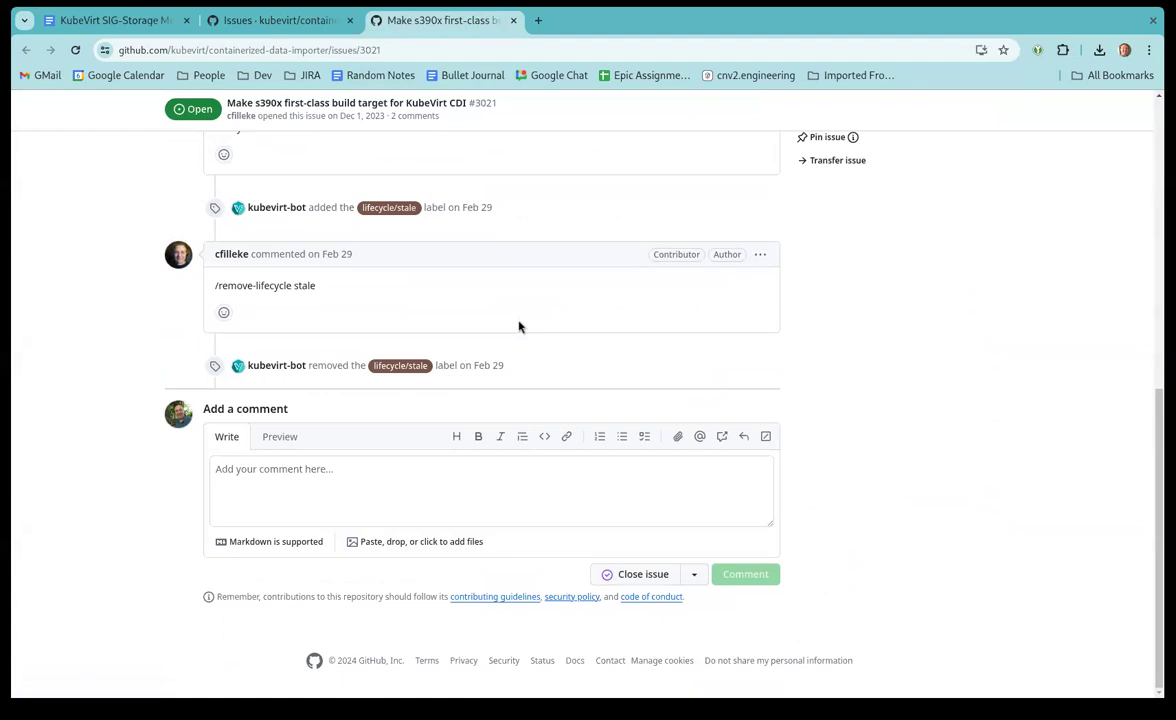
scroll(519, 326, "up", 5)
scroll(519, 326, "up", 4)
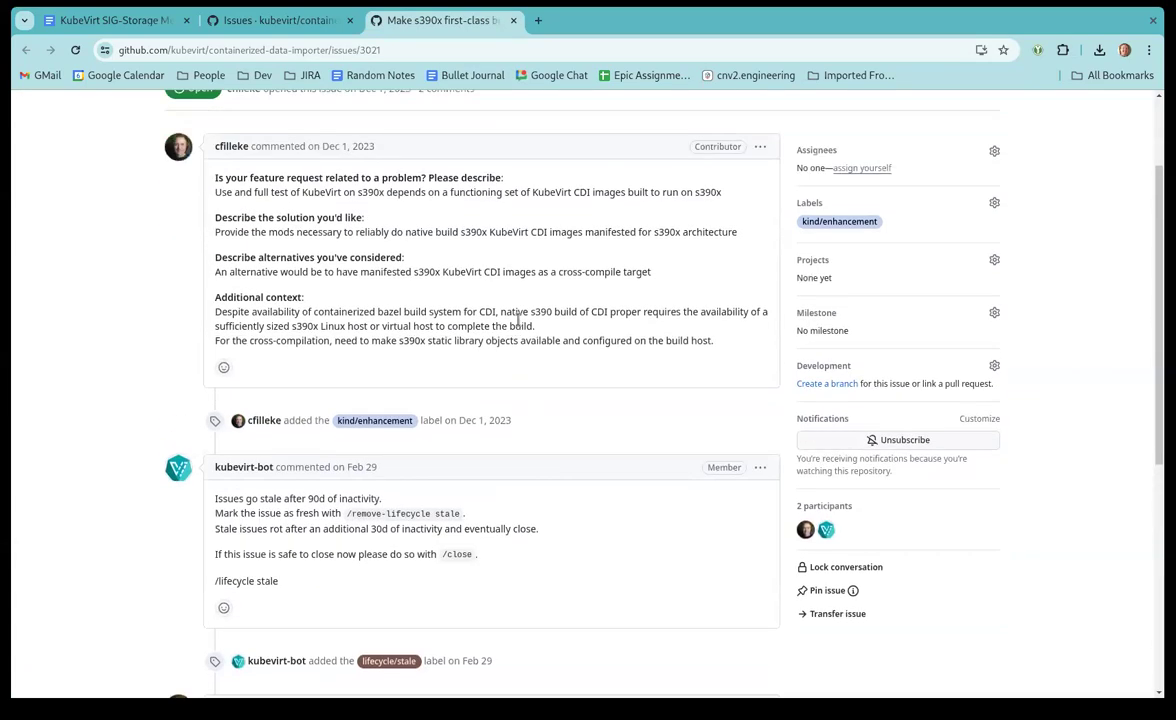
left_click(514, 21)
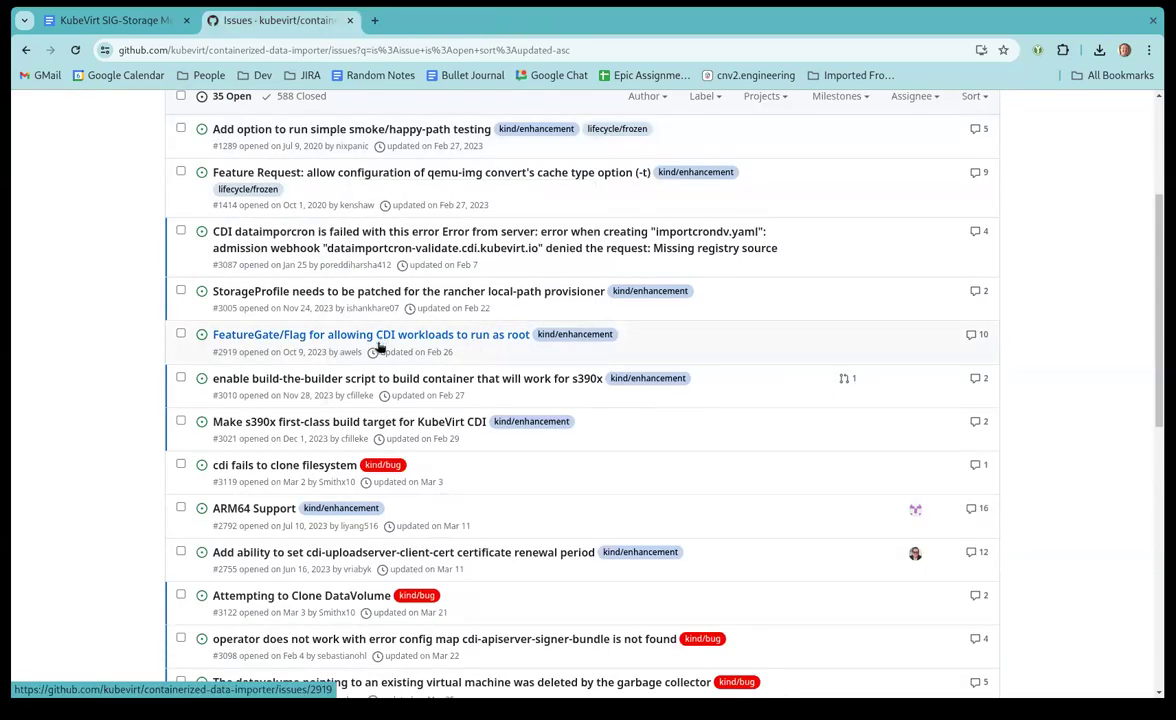
Open issue #3119 on CDI failing to clone a filesystem and read its logs, manifests and the maintainer's reply
middle_click(272, 466)
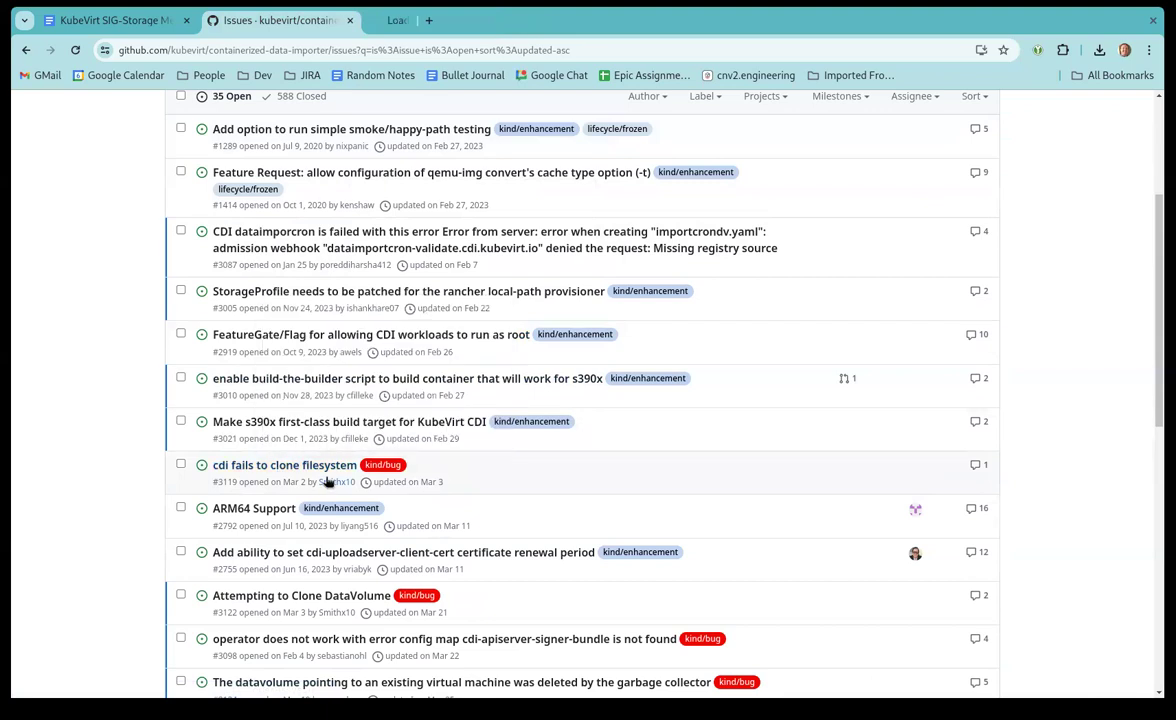
left_click(408, 30)
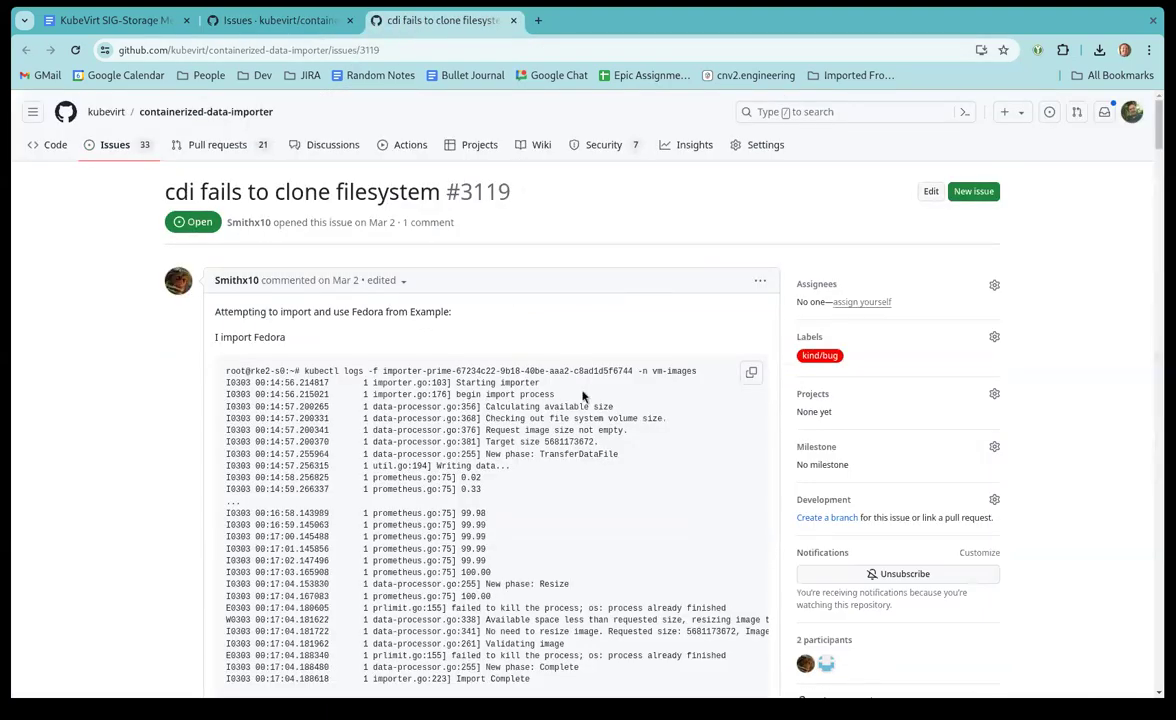
scroll(675, 507, "down", 1)
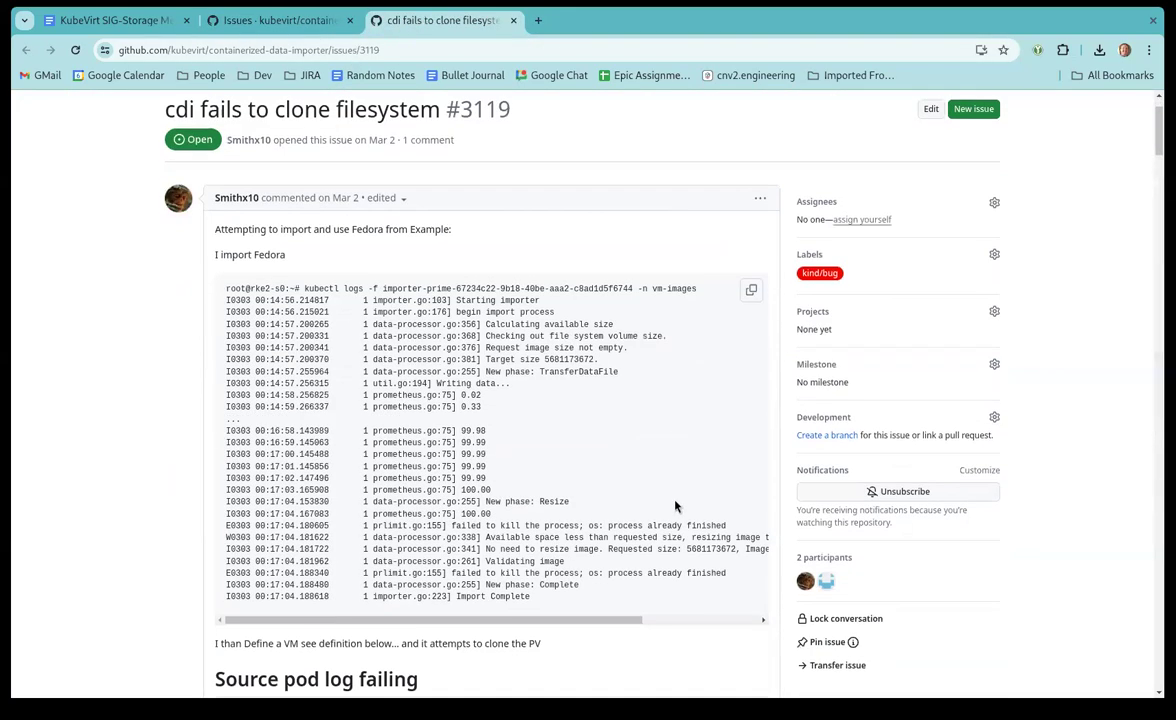
scroll(675, 507, "down", 3)
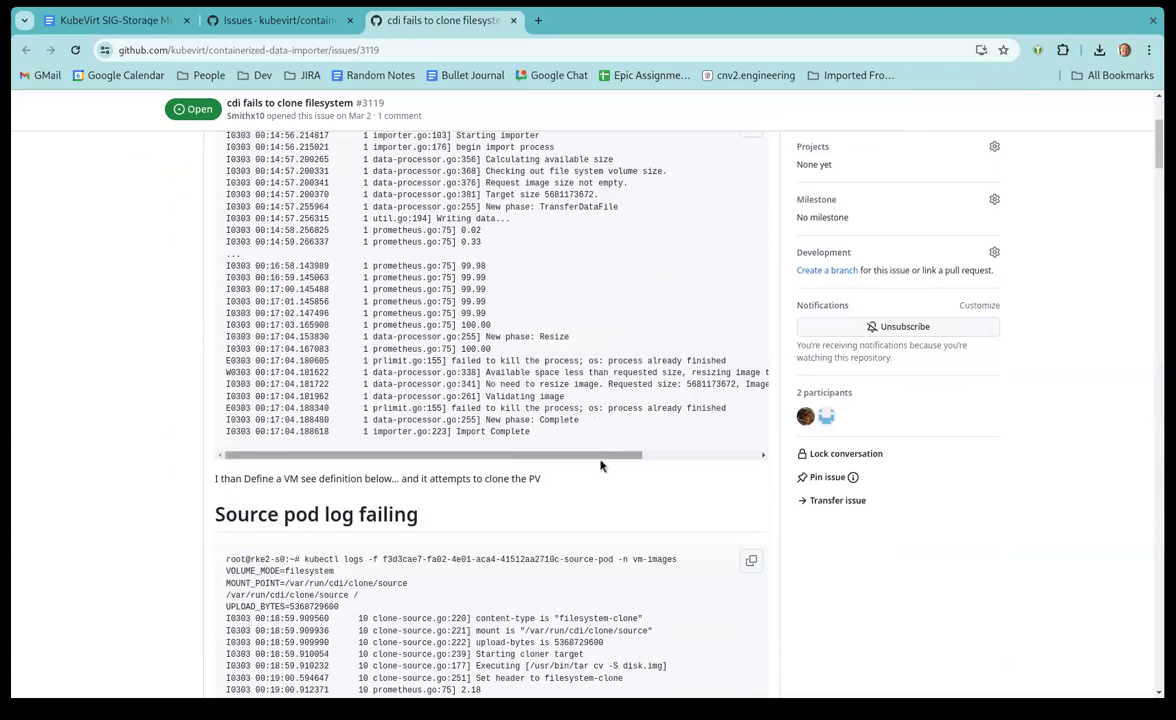
scroll(601, 465, "down", 4)
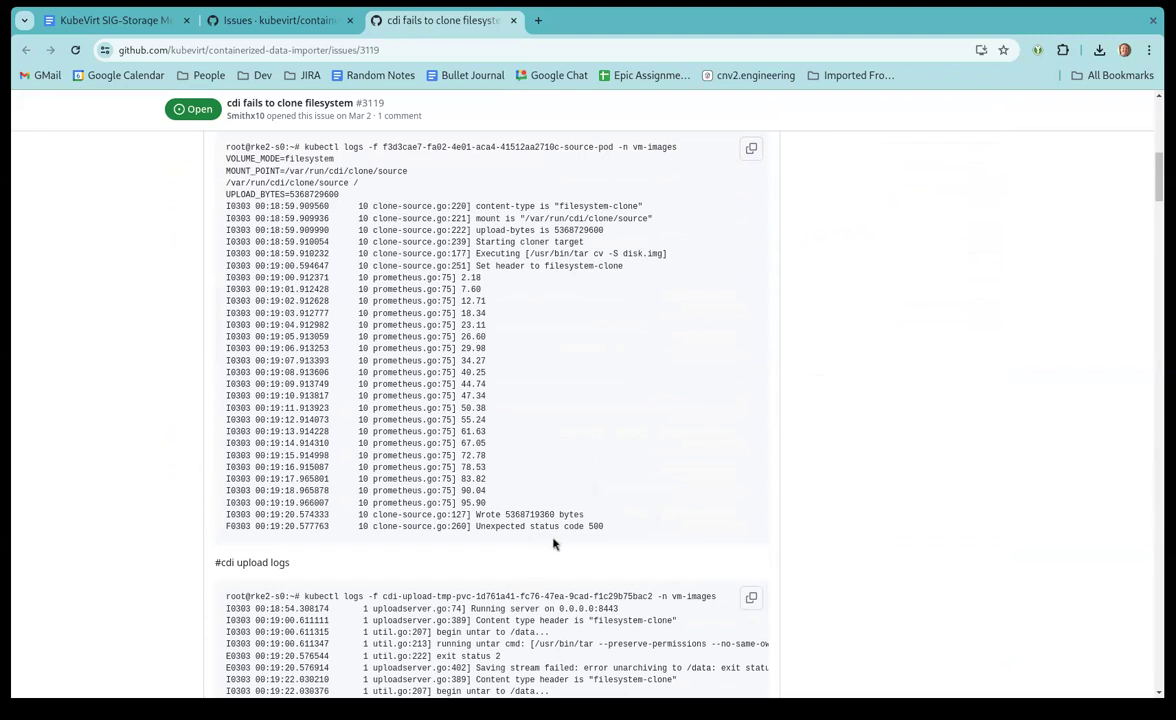
scroll(565, 543, "down", 3)
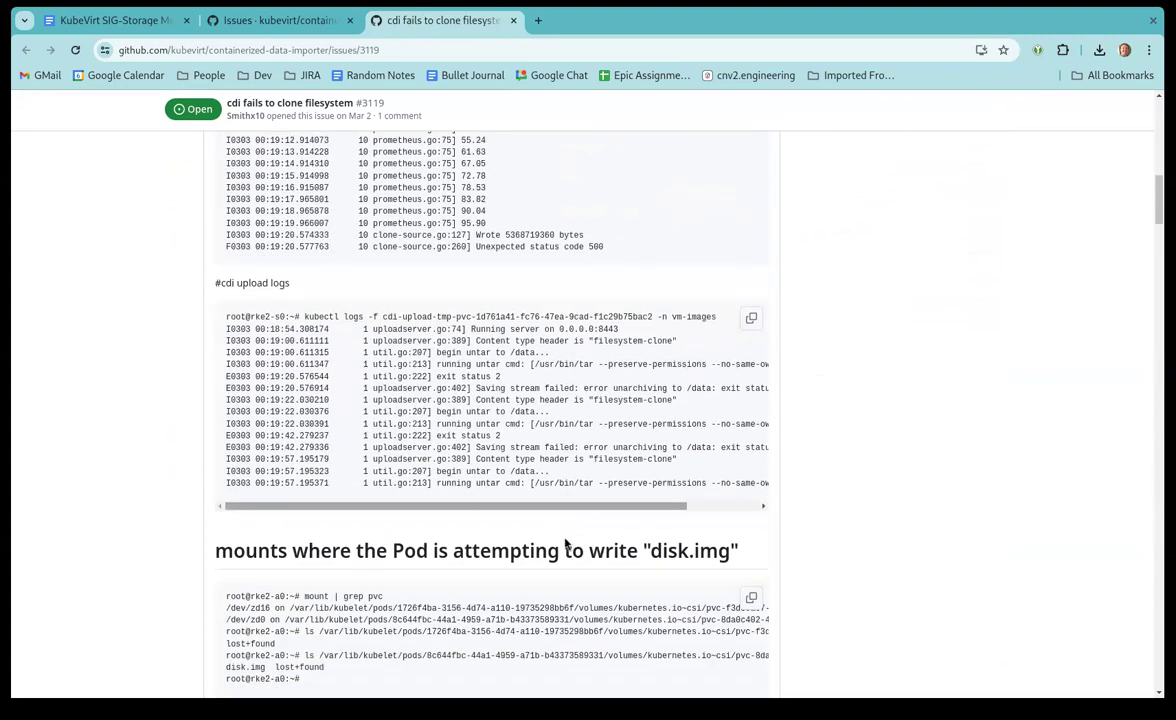
scroll(573, 546, "down", 8)
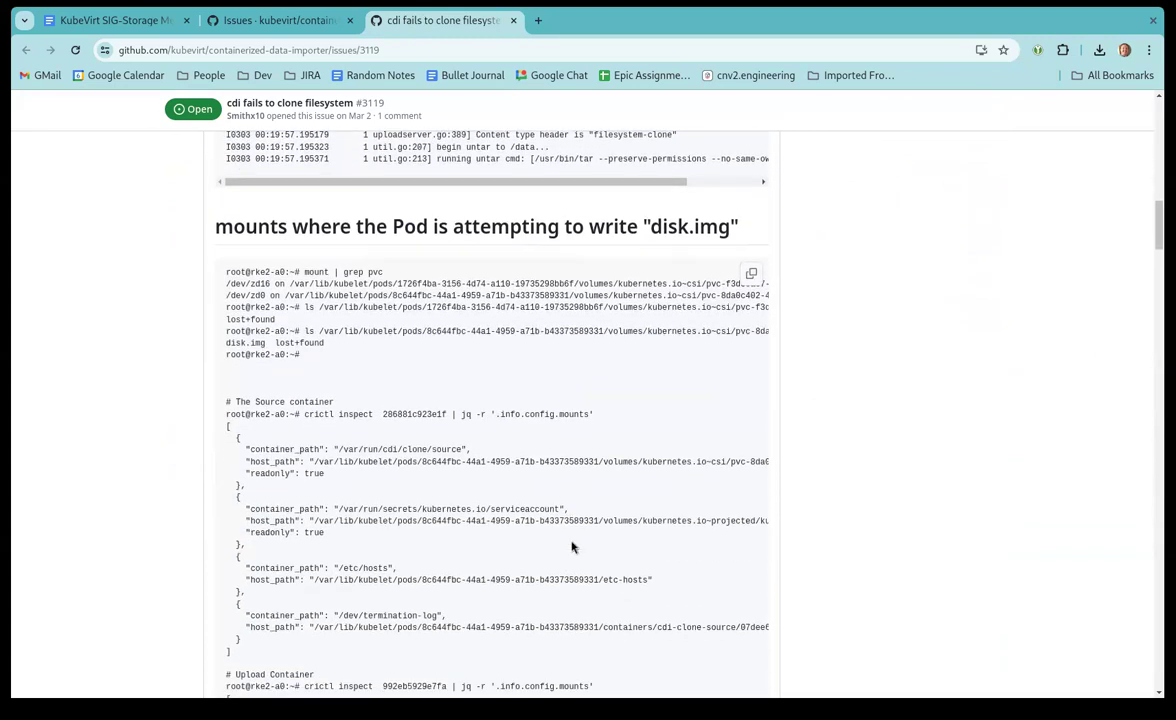
scroll(572, 546, "down", 15)
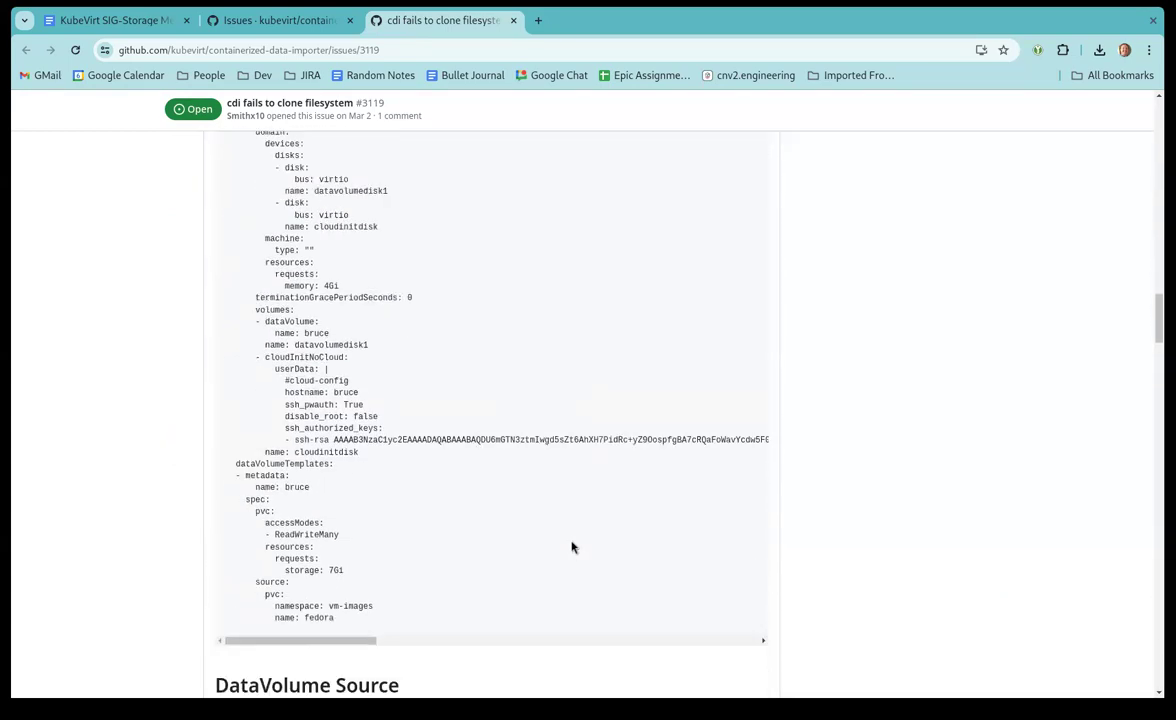
scroll(575, 546, "down", 15)
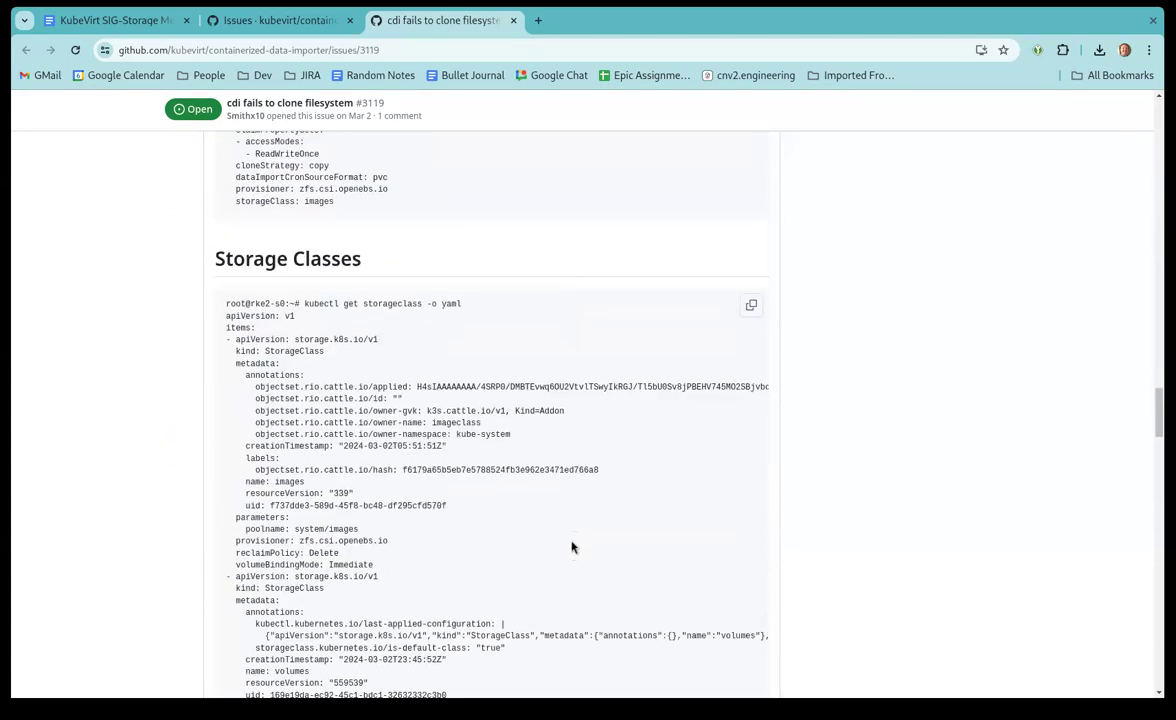
scroll(580, 548, "down", 15)
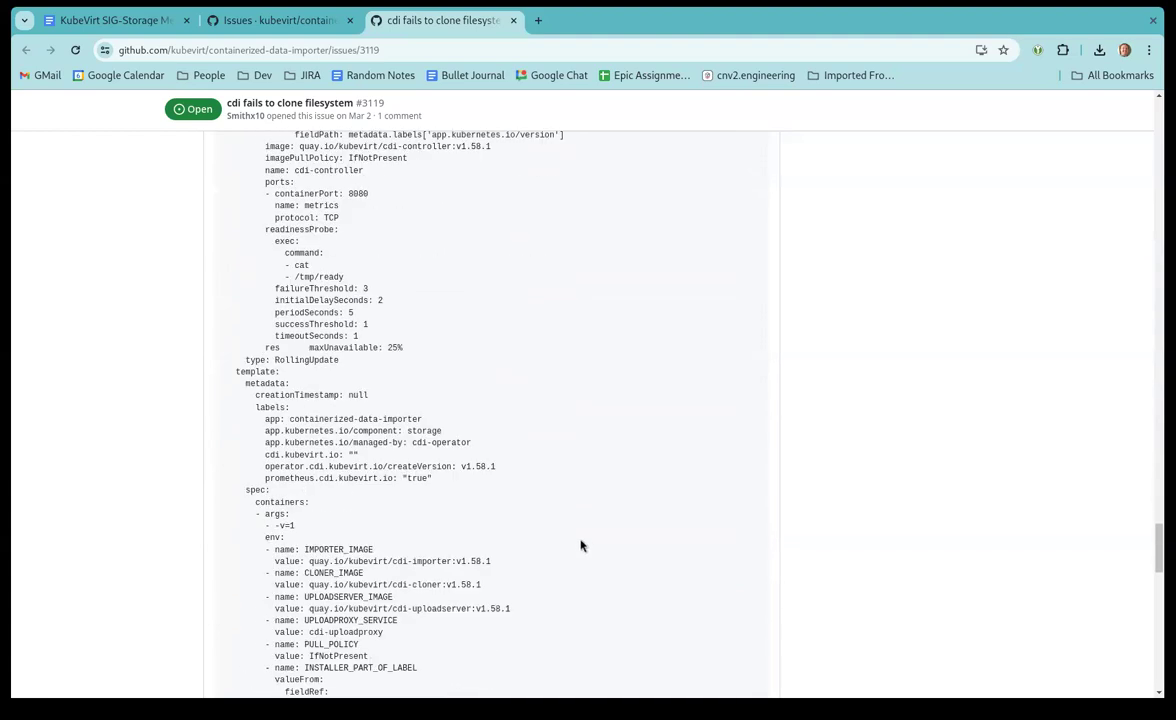
scroll(580, 544, "down", 4)
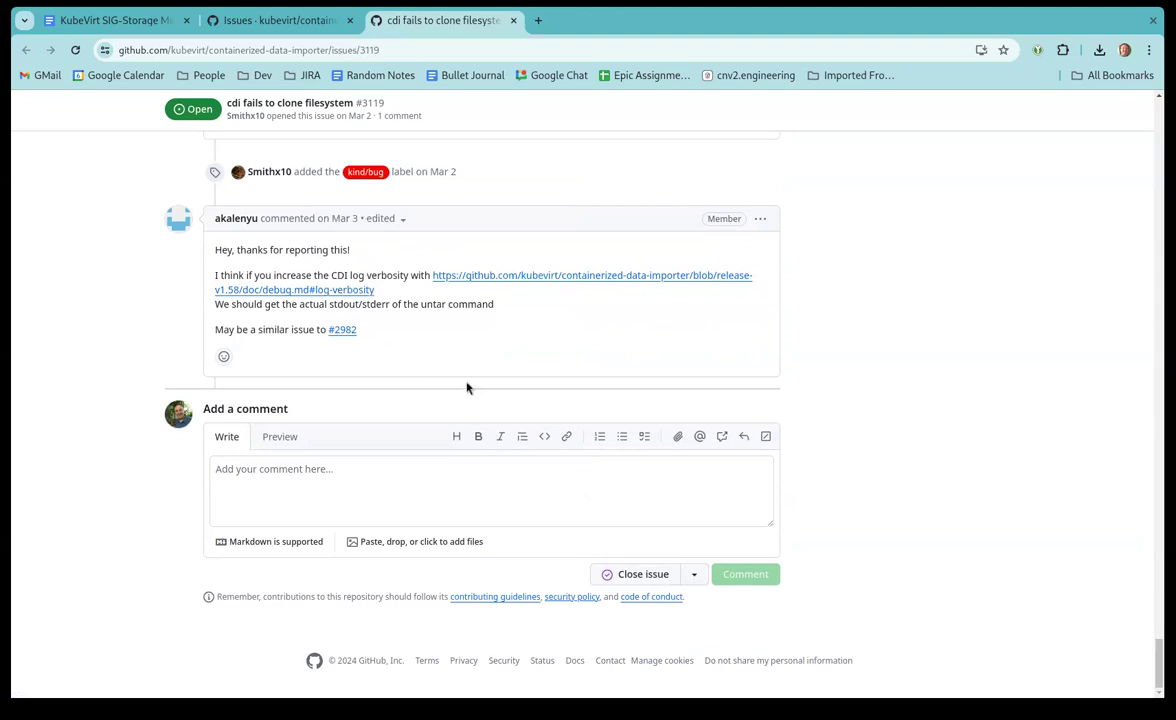
Open the related issue #2982 on tar extraction with relative links and examine its reproduction steps and importer log output
middle_click(342, 330)
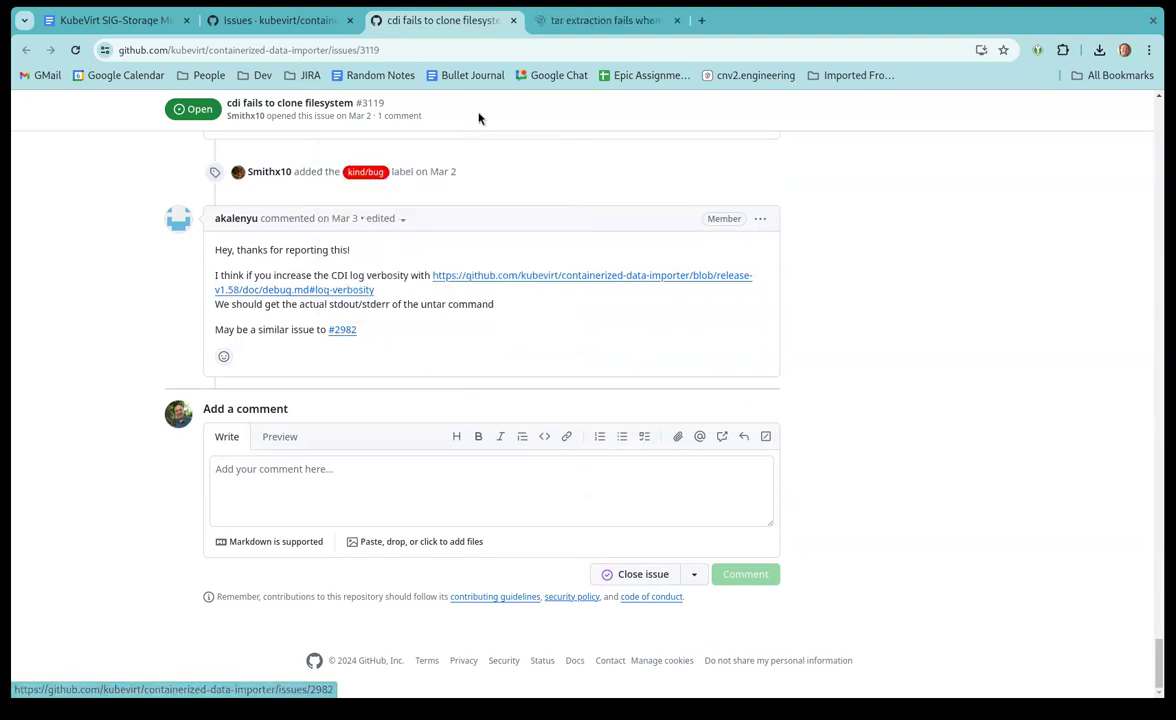
left_click(552, 28)
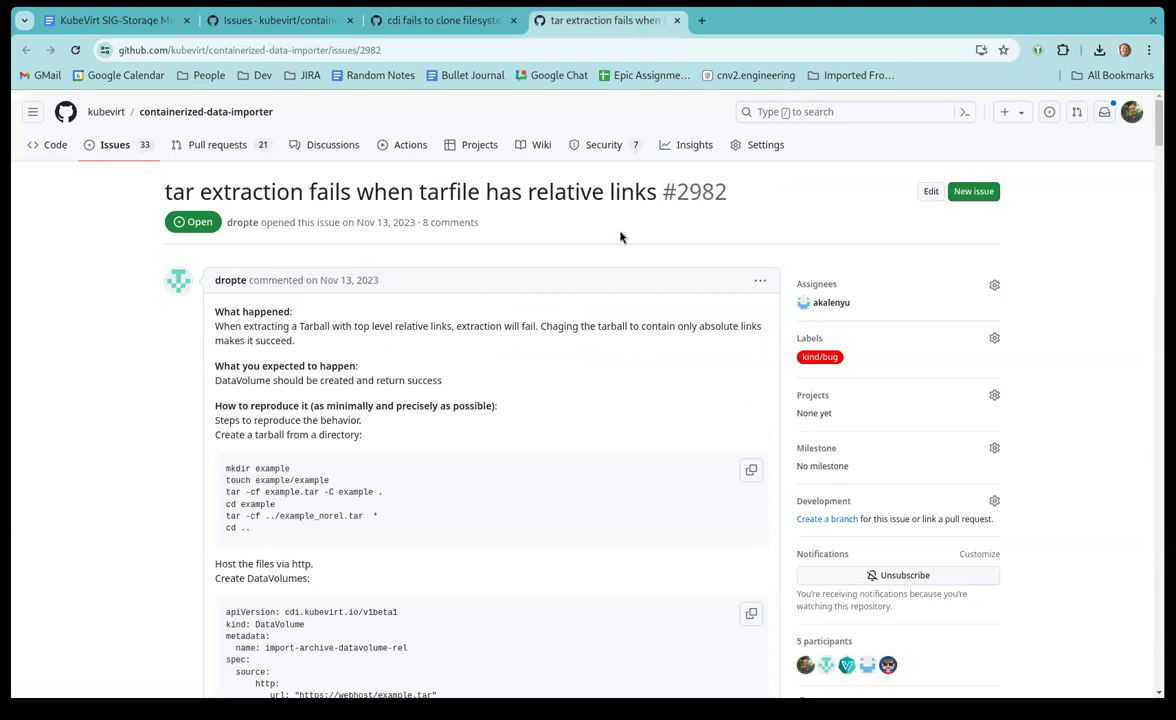
scroll(530, 370, "down", 5)
scroll(553, 392, "down", 10)
scroll(565, 398, "down", 15)
scroll(568, 399, "up", 20)
scroll(572, 402, "down", 6)
scroll(568, 393, "up", 2)
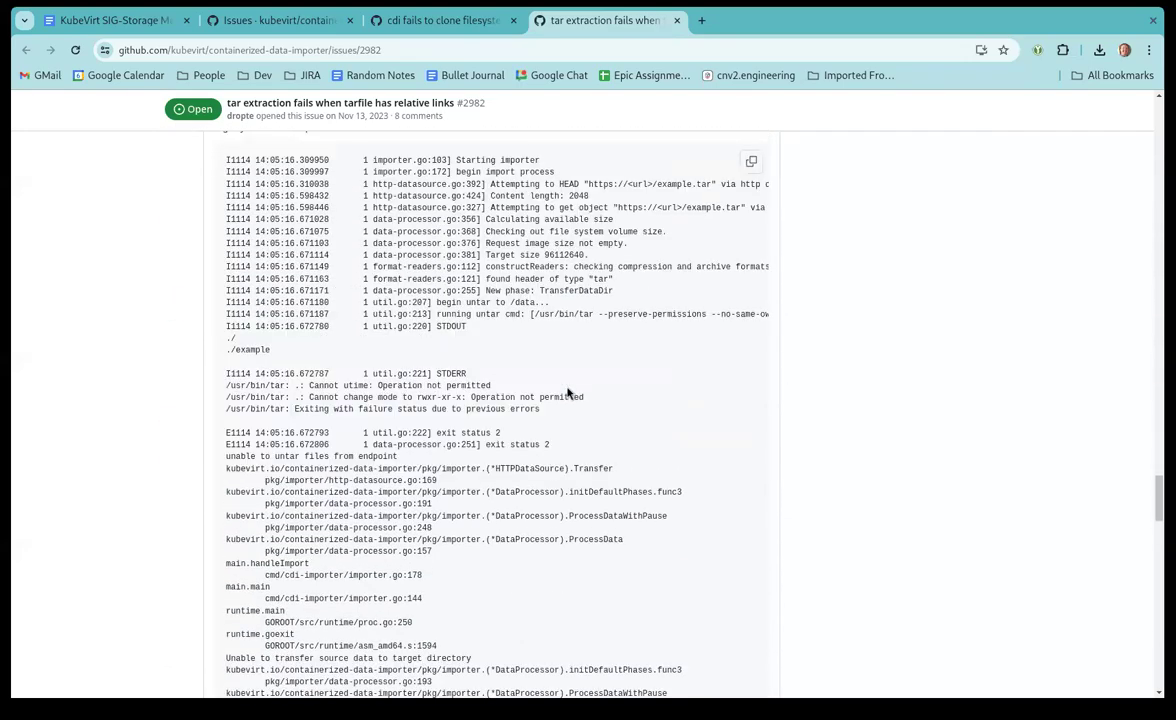
scroll(567, 393, "up", 3)
scroll(567, 393, "down", 12)
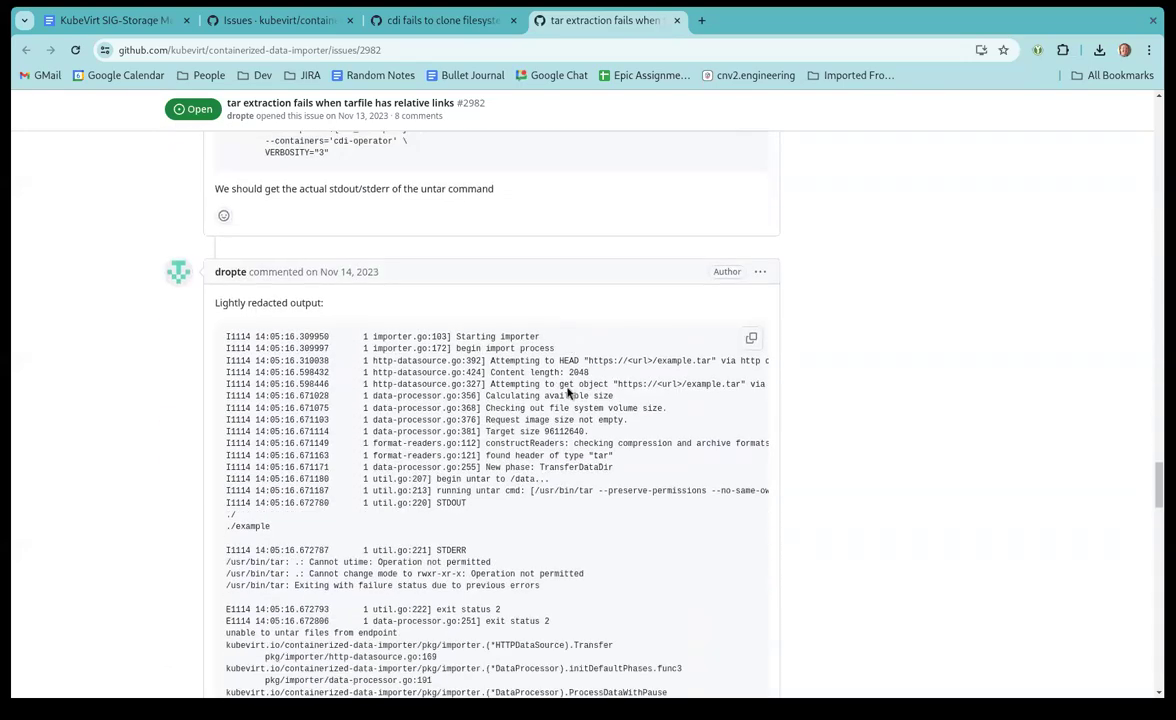
Read issue #2982's later comments, including the tar listings from another contributor, and return to issue #3119
scroll(568, 394, "up", 1)
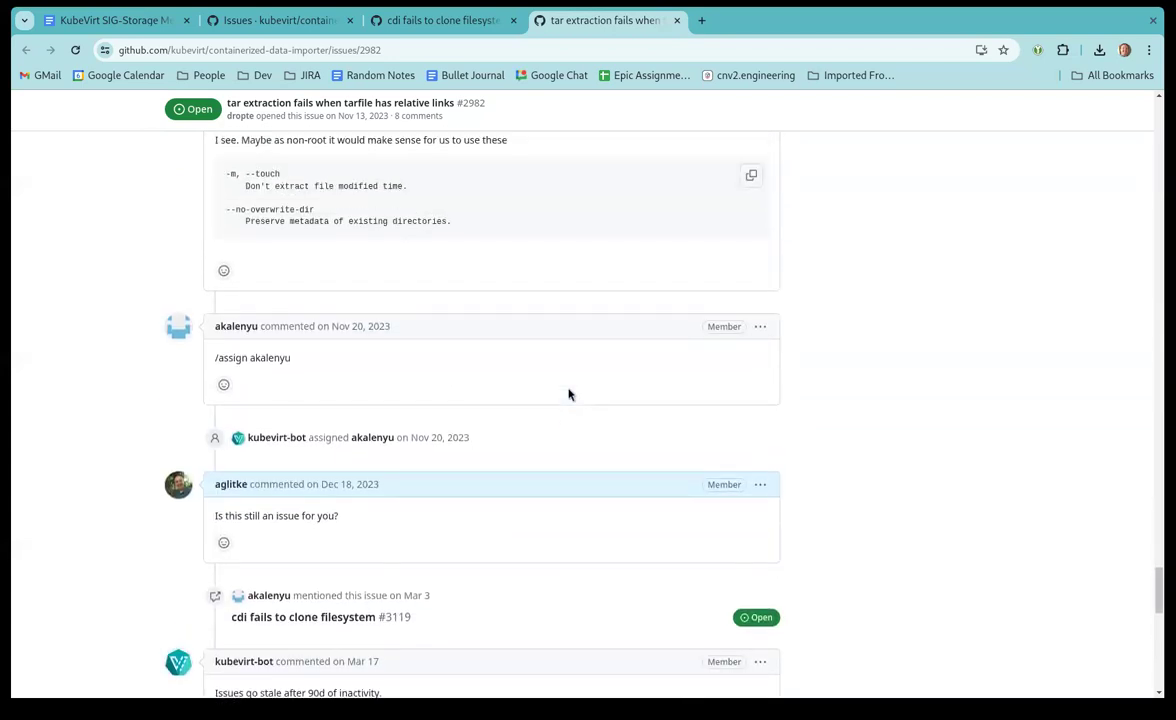
scroll(568, 394, "down", 7)
scroll(568, 394, "down", 5)
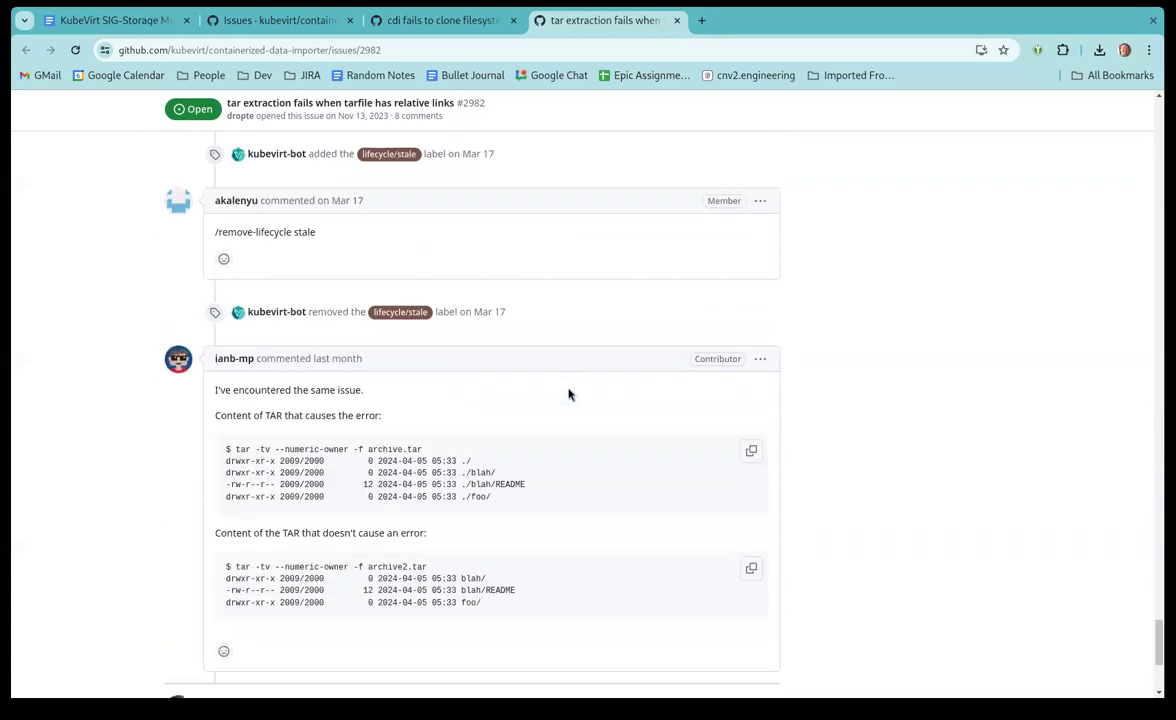
scroll(568, 394, "up", 1)
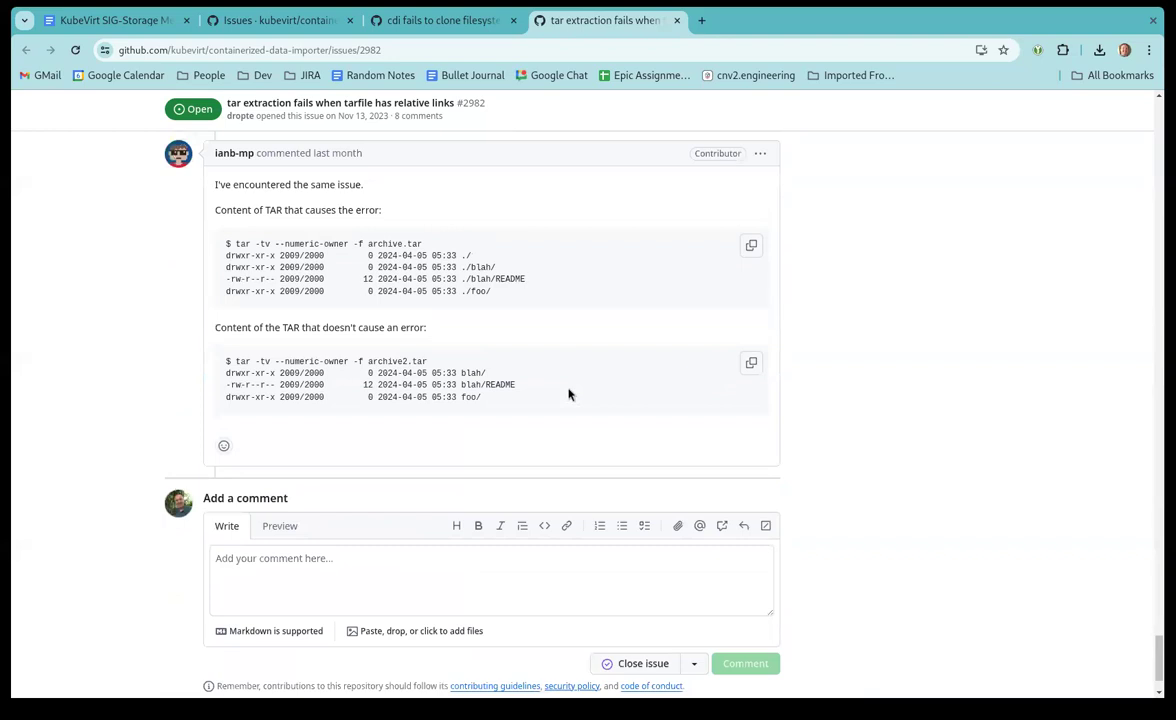
scroll(355, 190, "up", 1)
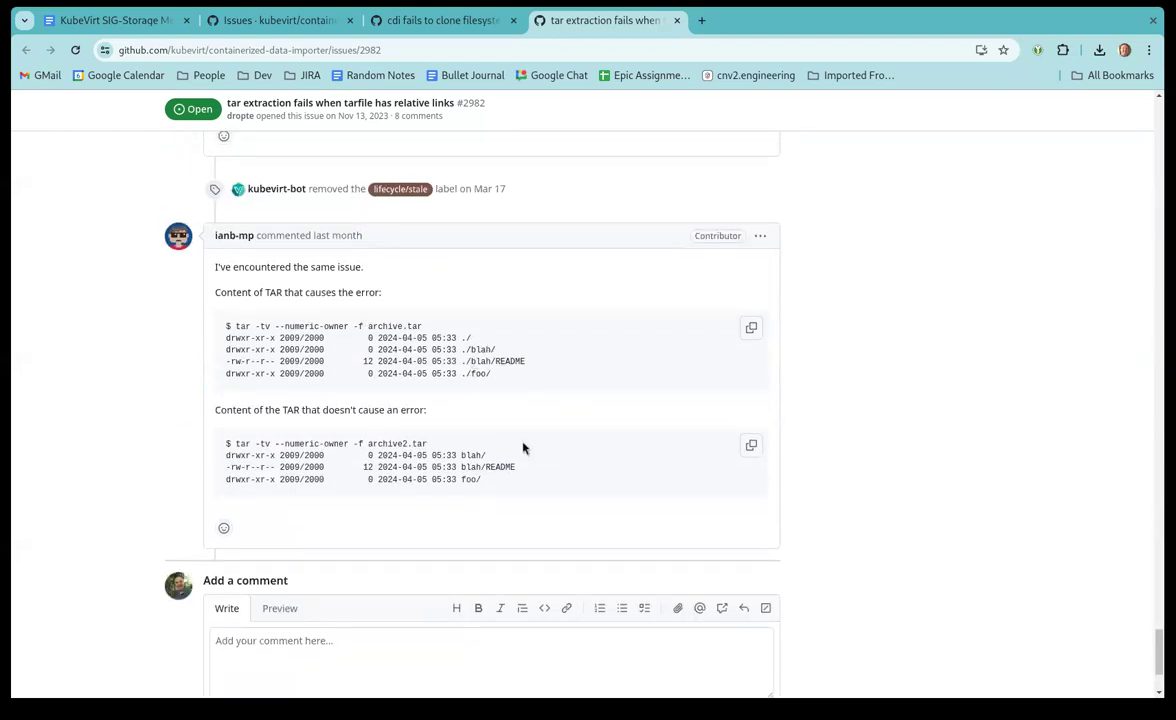
scroll(516, 450, "down", 3)
scroll(516, 450, "up", 8)
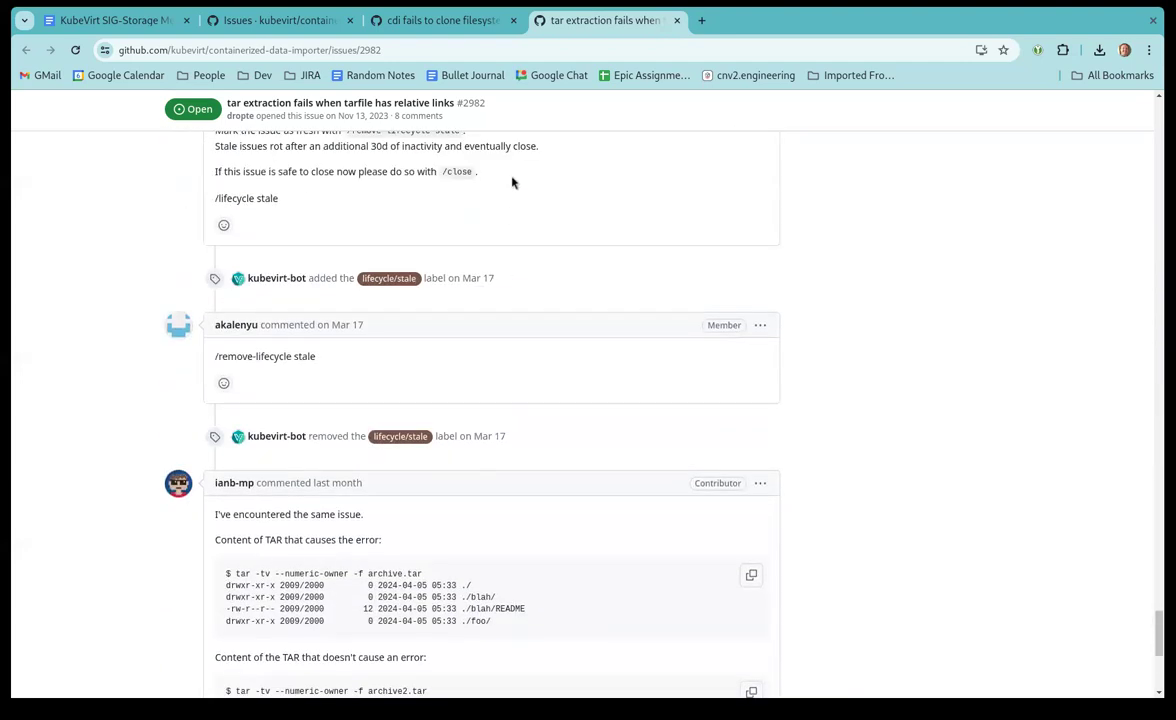
left_click(676, 21)
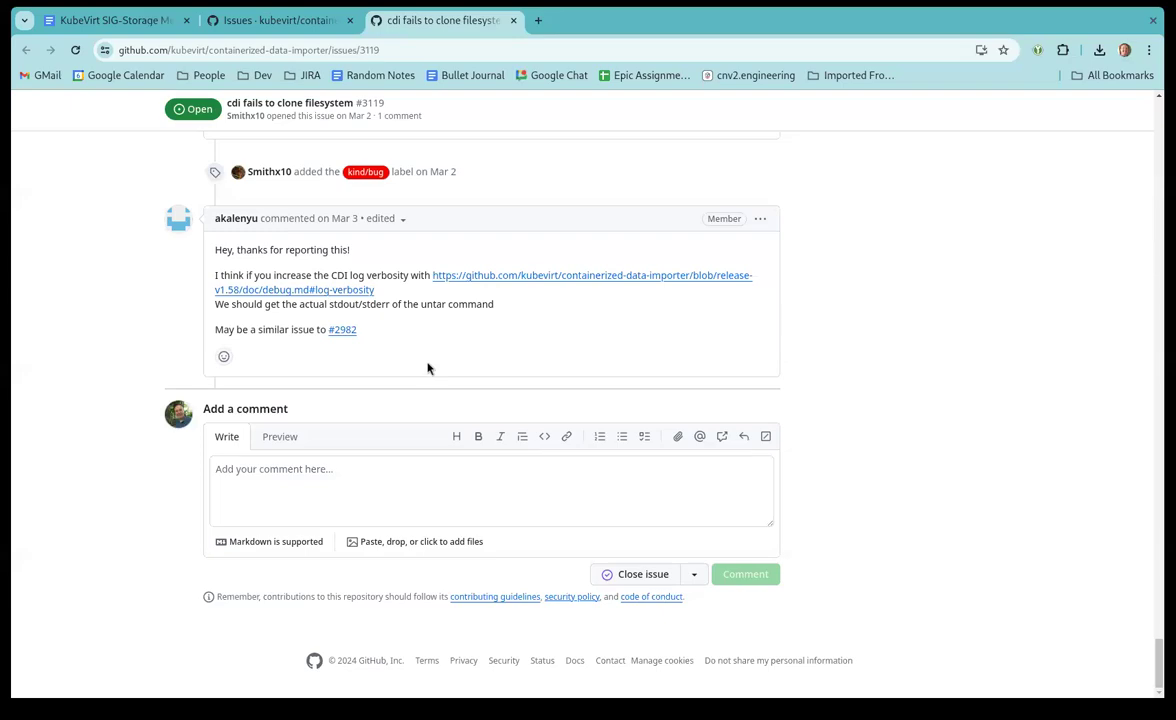
Reread issue #3119's description, from the import log through the source pod and upload logs to the storage profile
scroll(427, 368, "up", 15)
scroll(510, 449, "up", 15)
scroll(503, 441, "up", 20)
scroll(506, 441, "down", 2)
scroll(510, 430, "up", 2)
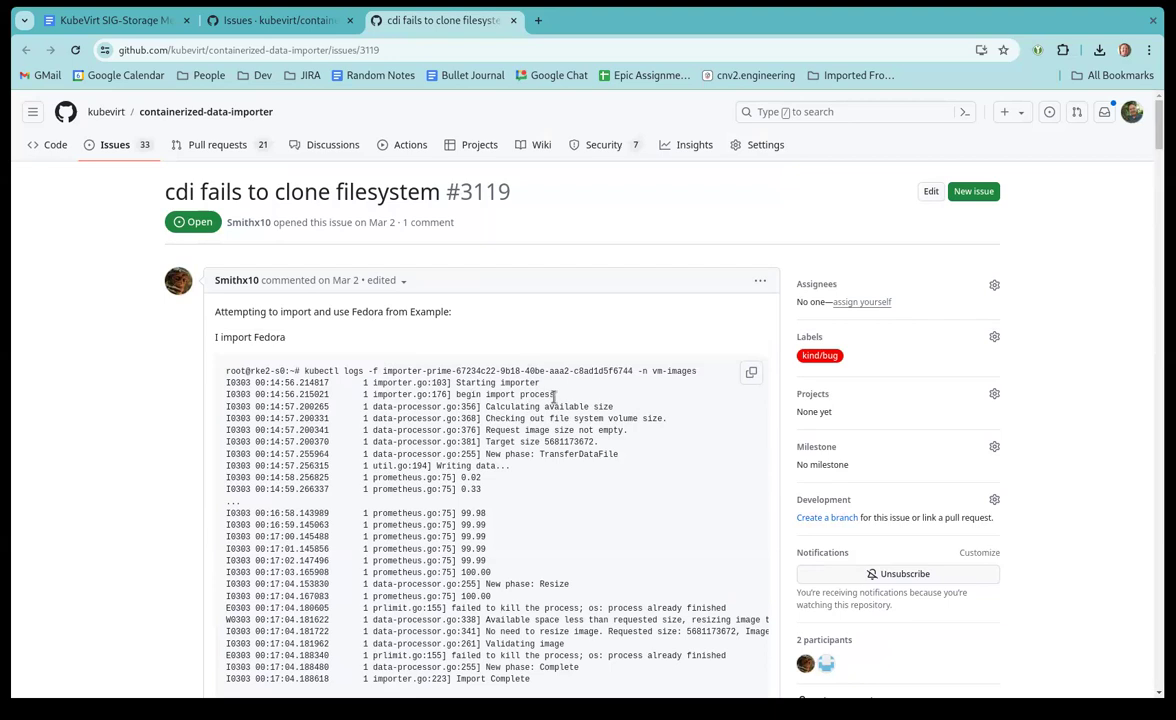
scroll(554, 397, "down", 5)
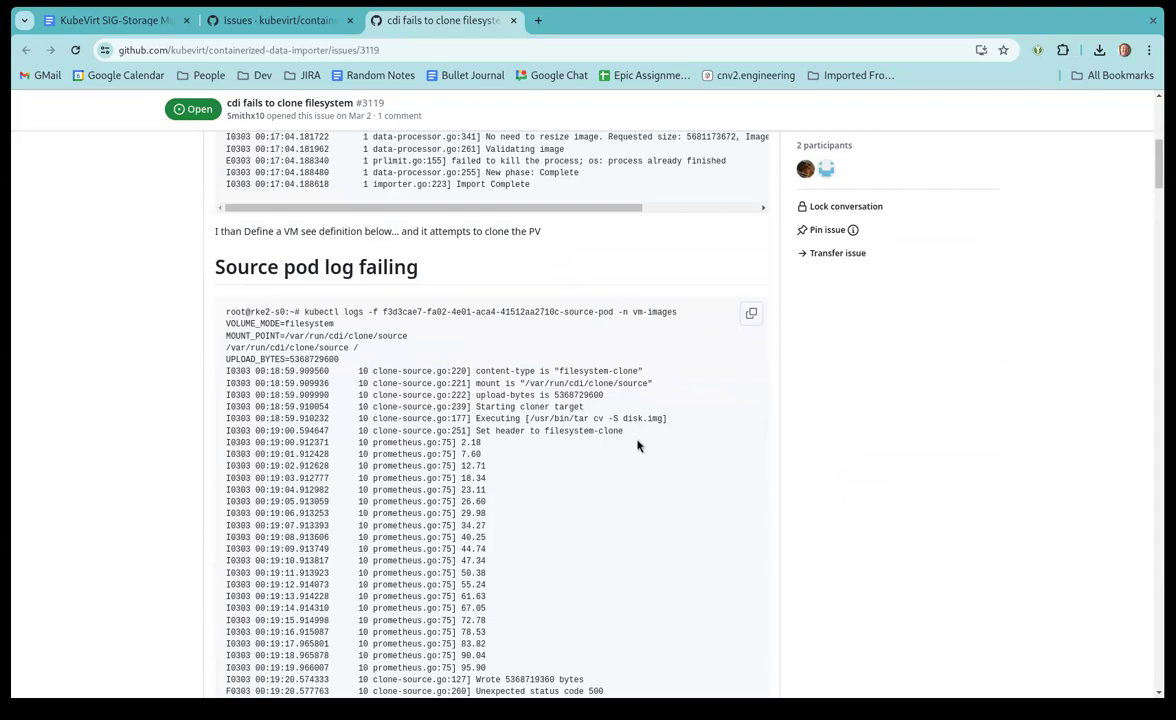
scroll(632, 420, "down", 1)
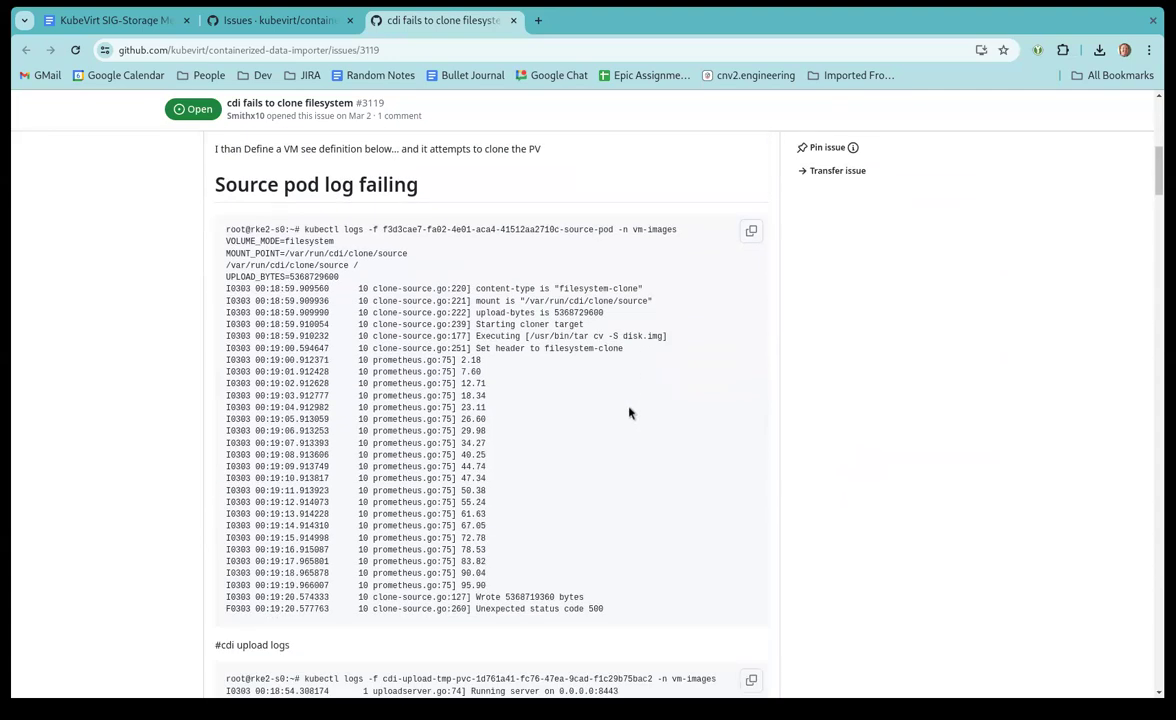
scroll(604, 402, "down", 15)
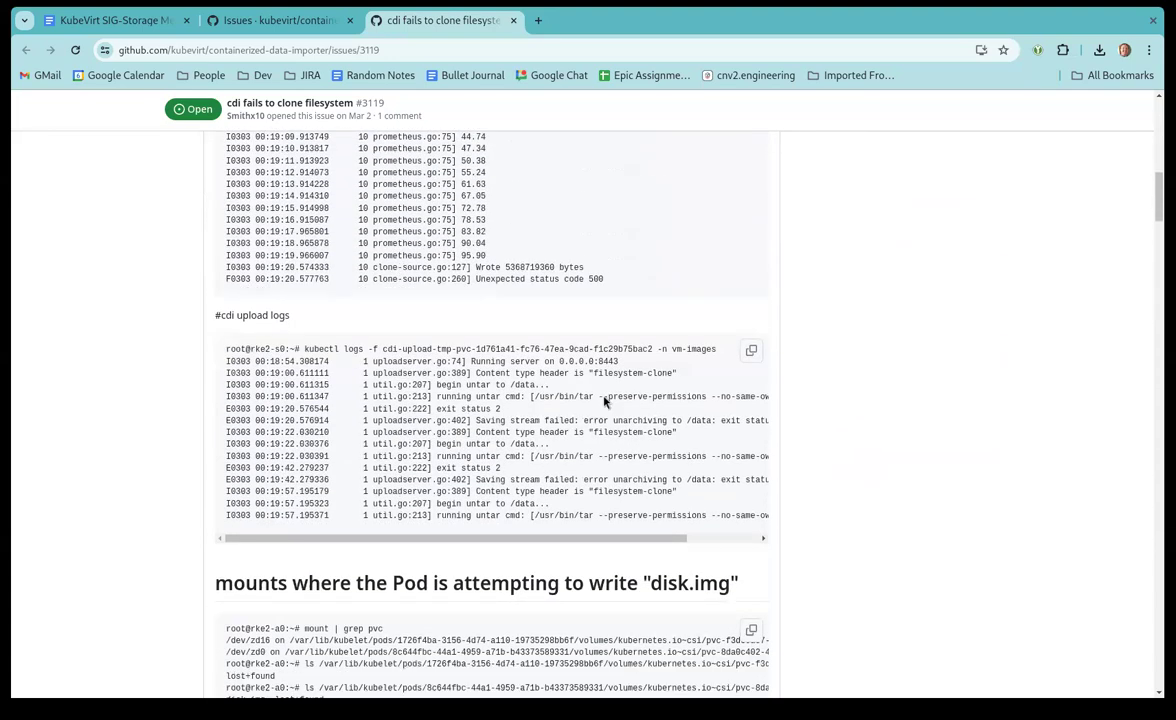
scroll(604, 402, "down", 15)
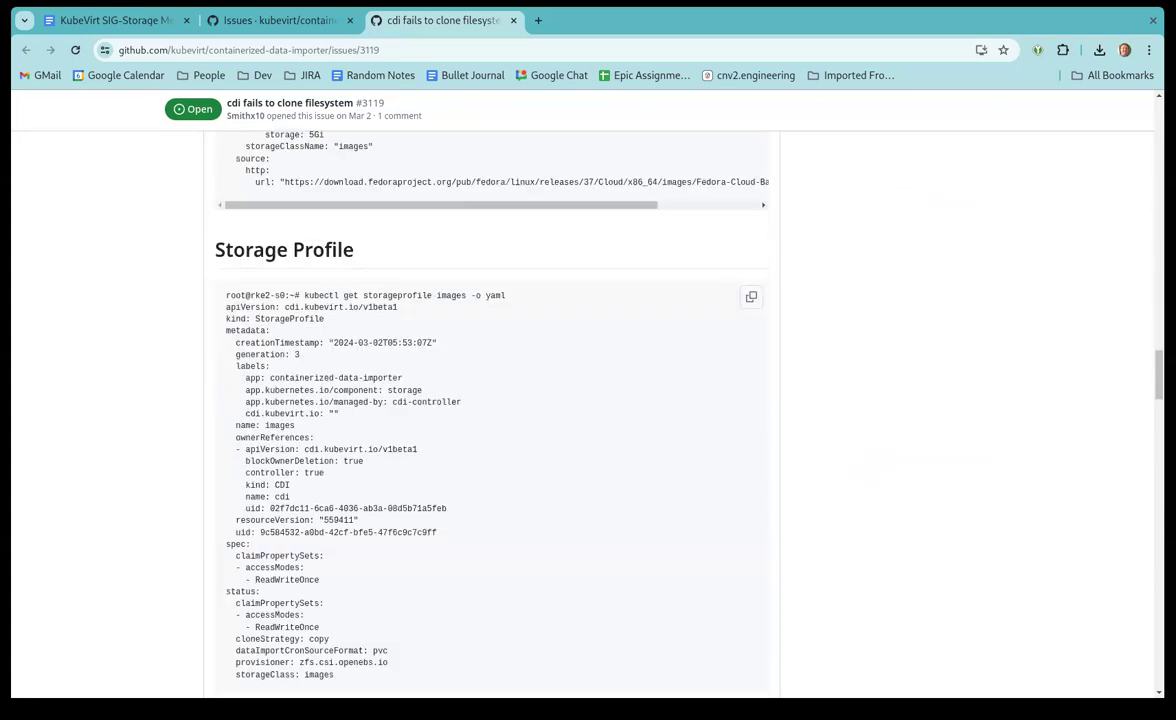
left_click(514, 21)
scroll(519, 311, "up", 1)
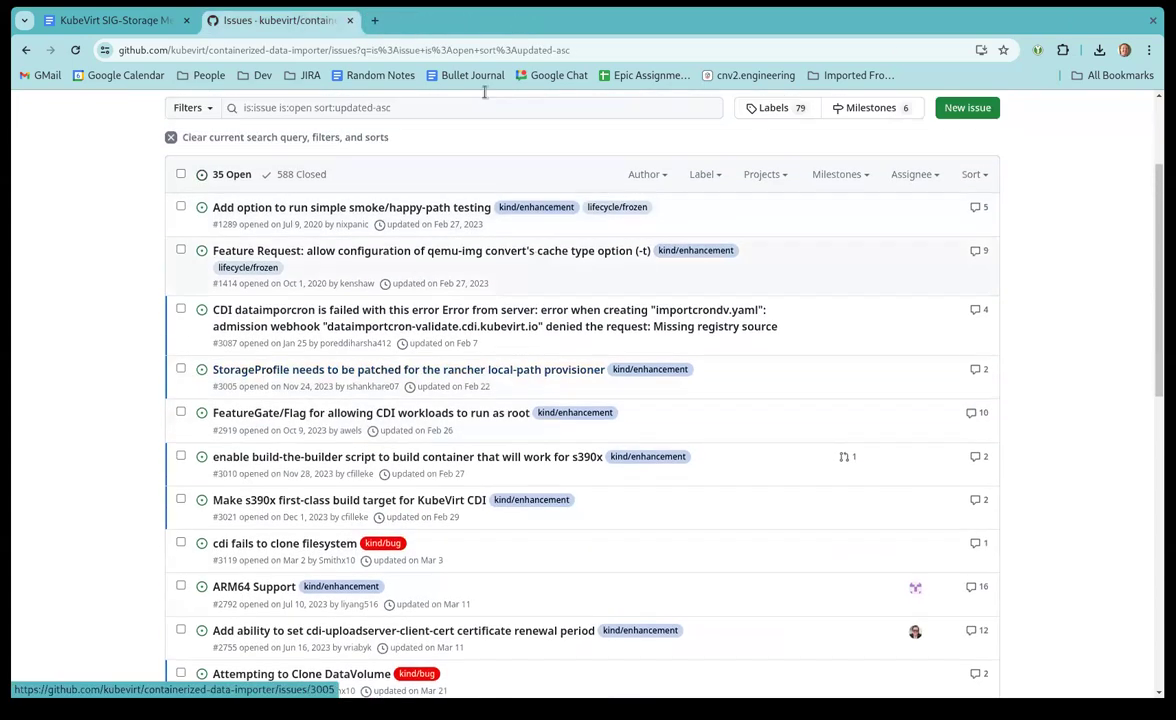
scroll(310, 345, "down", 2)
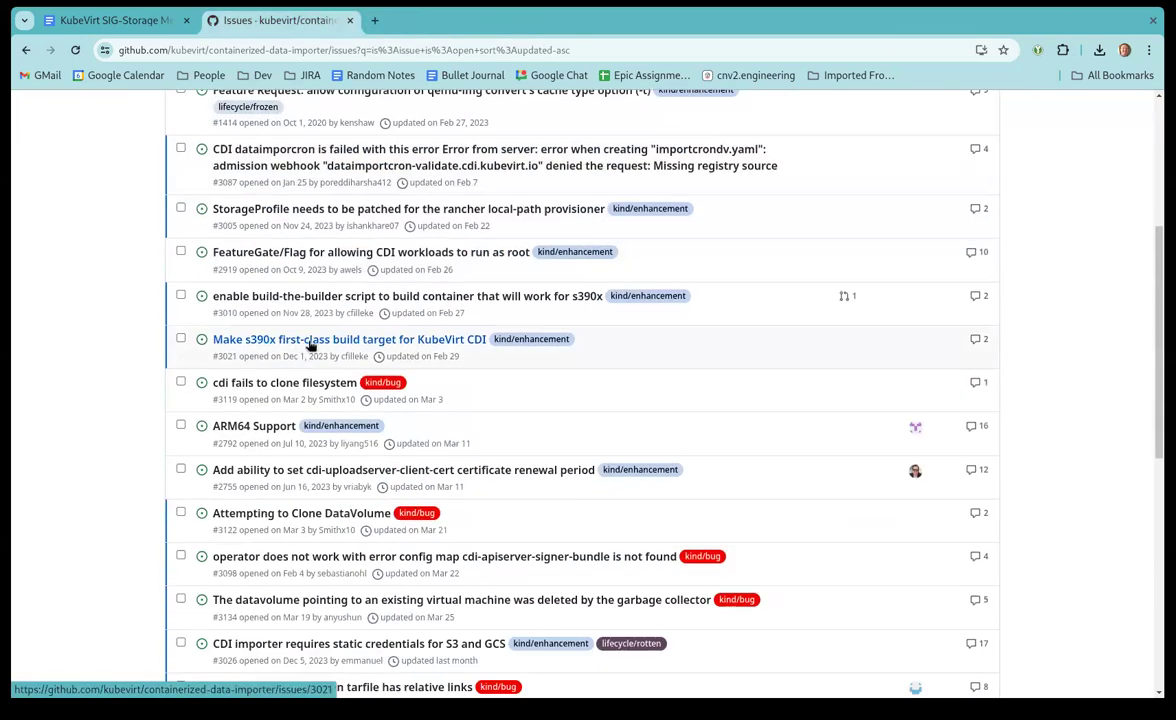
middle_click(235, 385)
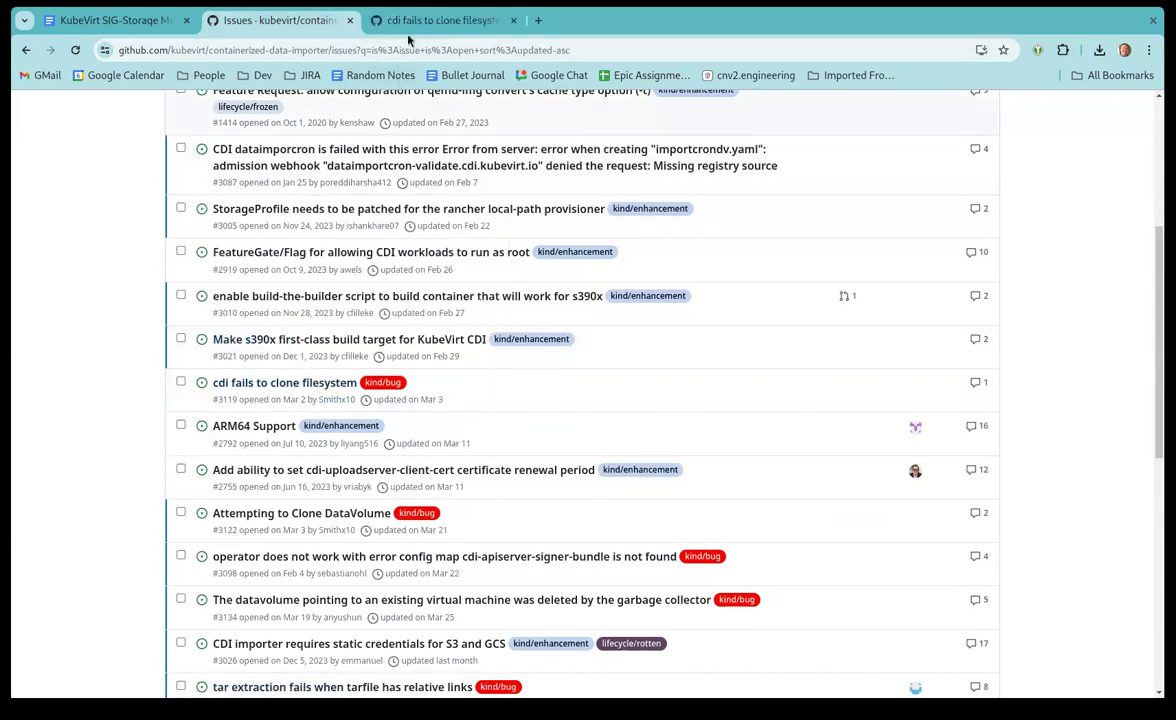
key("ctrl+Tab")
Draft a comment on issue #3119 reading "If you'd still like to pursue this issue could you please retry with more verbosity?"
scroll(654, 510, "down", 8)
scroll(654, 510, "down", 20)
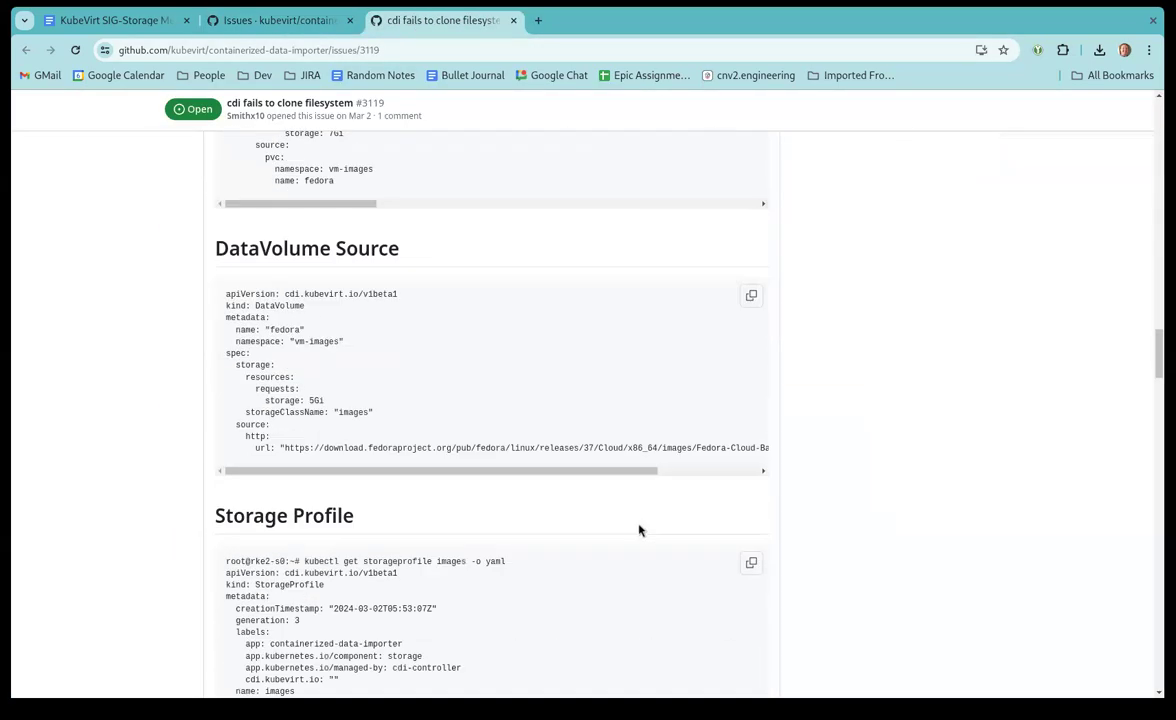
scroll(650, 568, "down", 20)
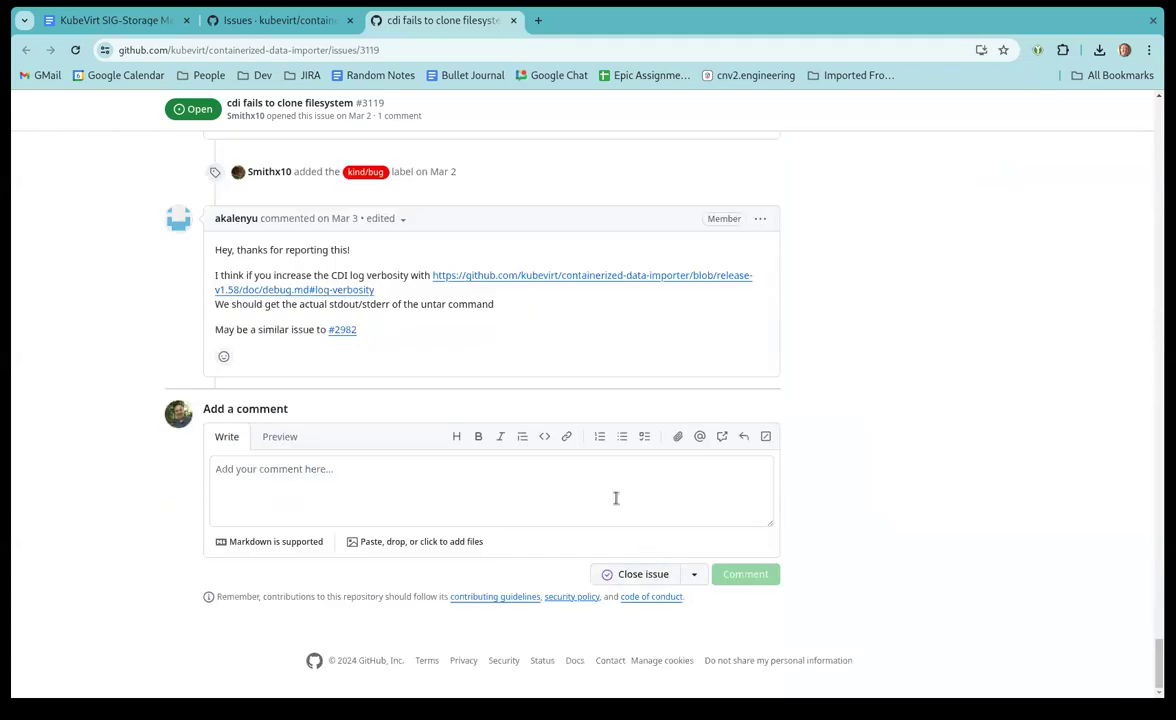
left_click(302, 485)
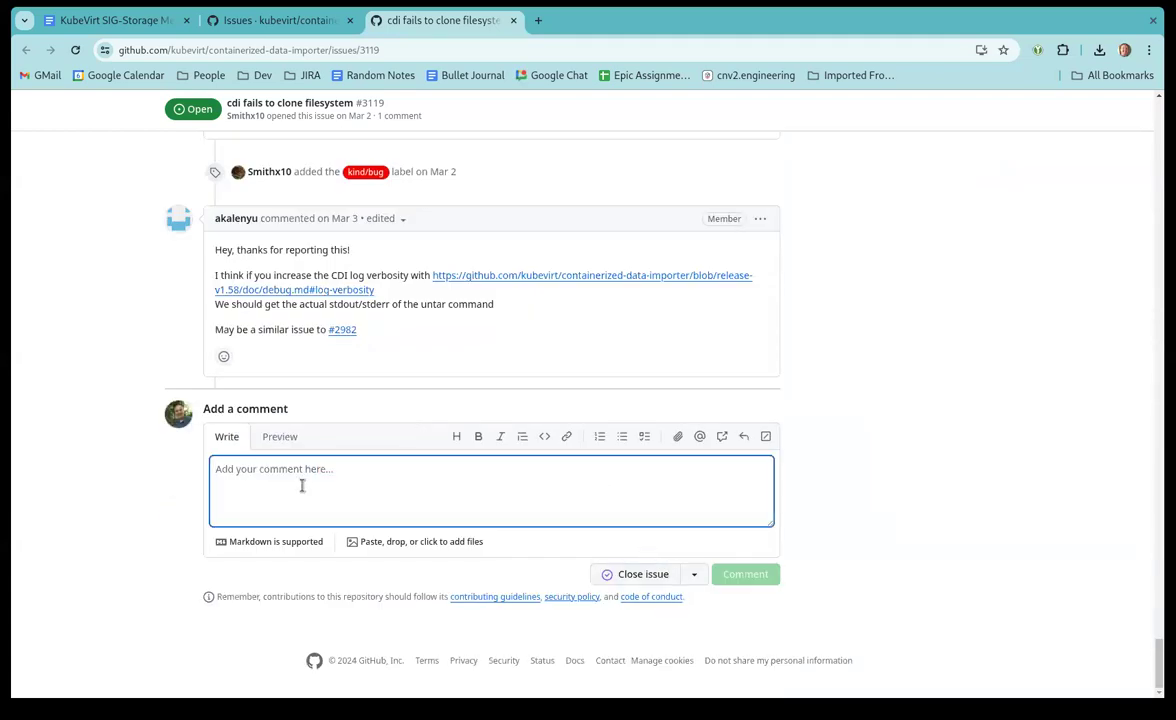
type("If you")
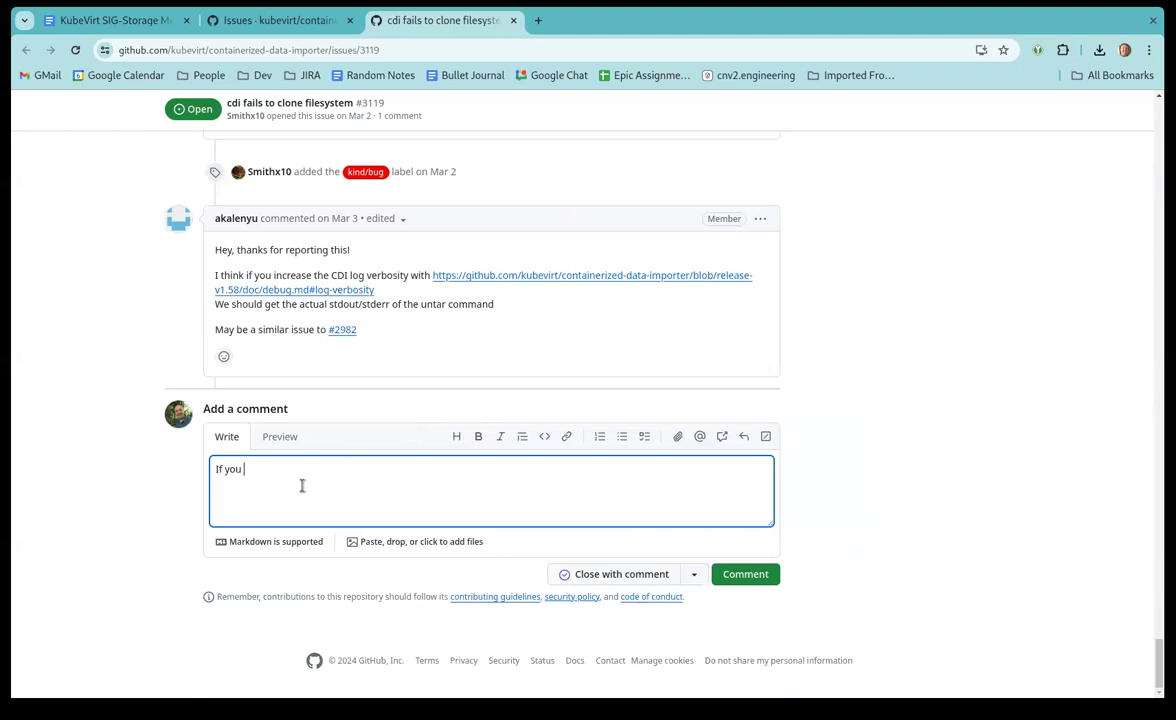
type("'d still like to pursy")
type("e this issue could")
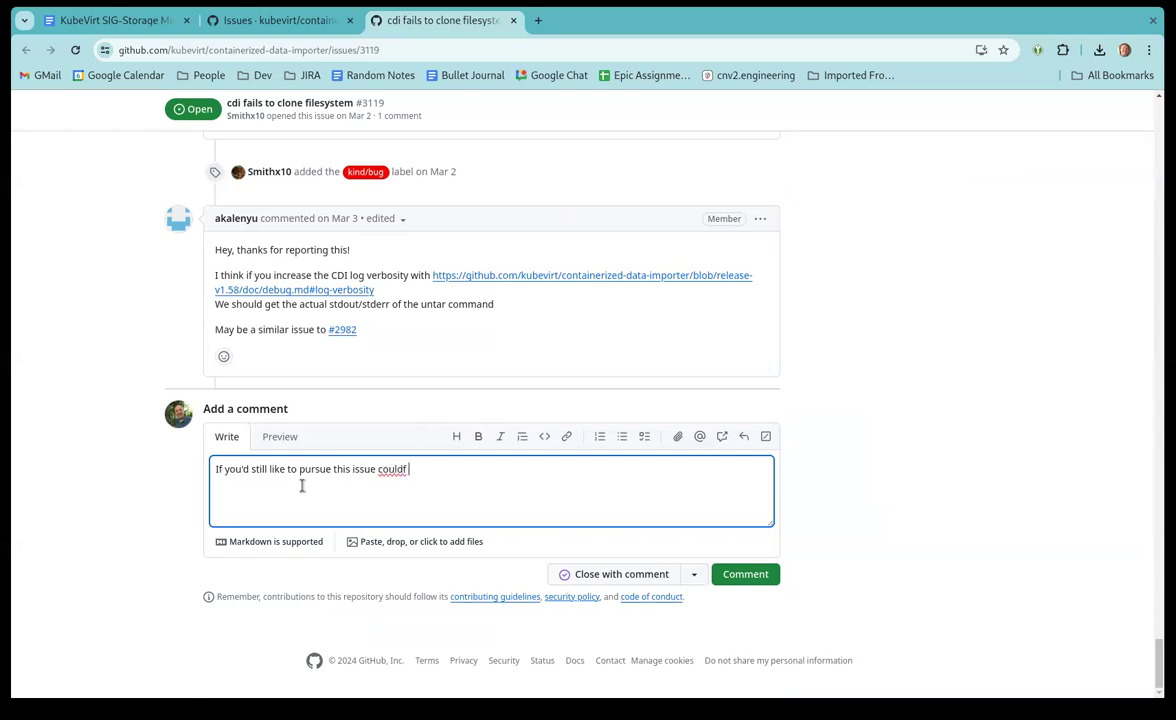
type(" you plw")
type("a")
key("BackSpace")
key("BackSpace")
type("ease retry")
key("BackSpace")
type("ryt")
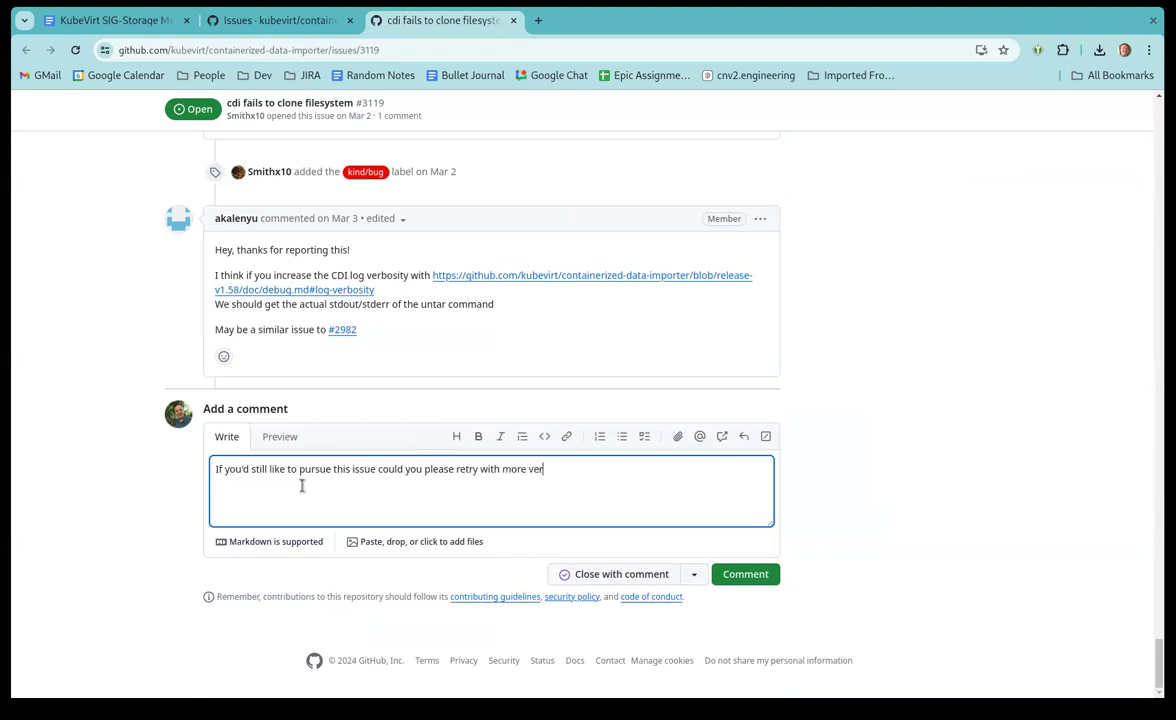
key("BackSpace")
type("os")
Mention the issue's reporter at the start of the drafted comment, post it and close issue #3119's page
key("Home")
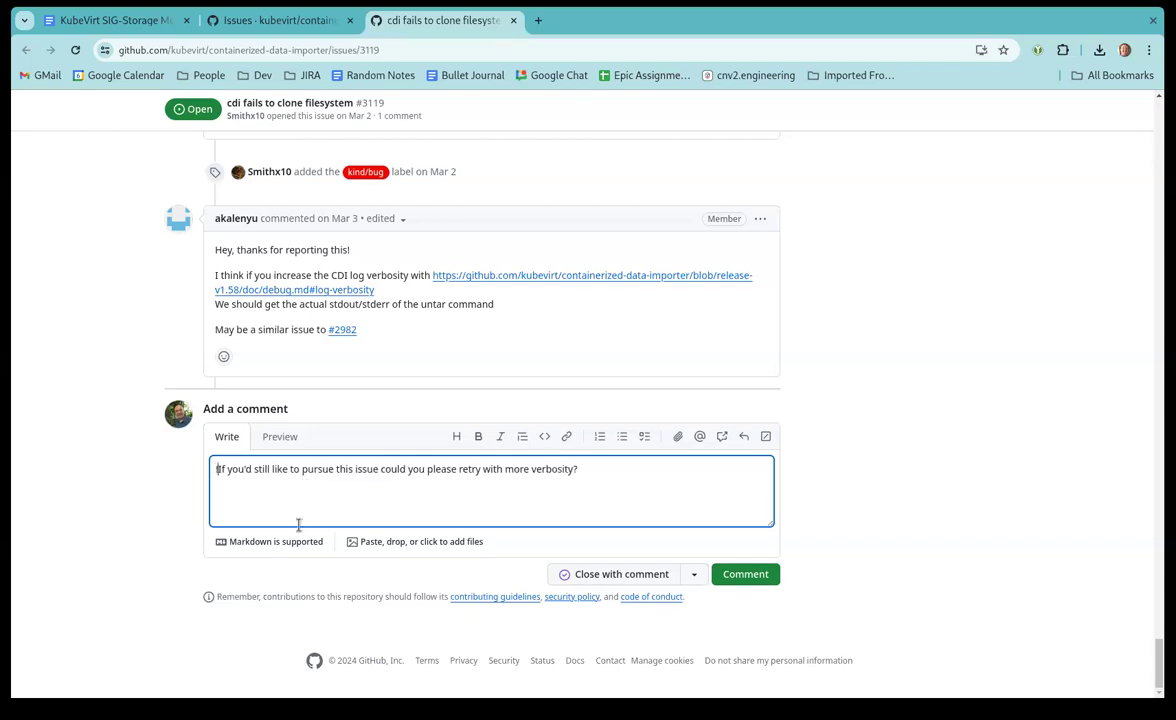
type("@")
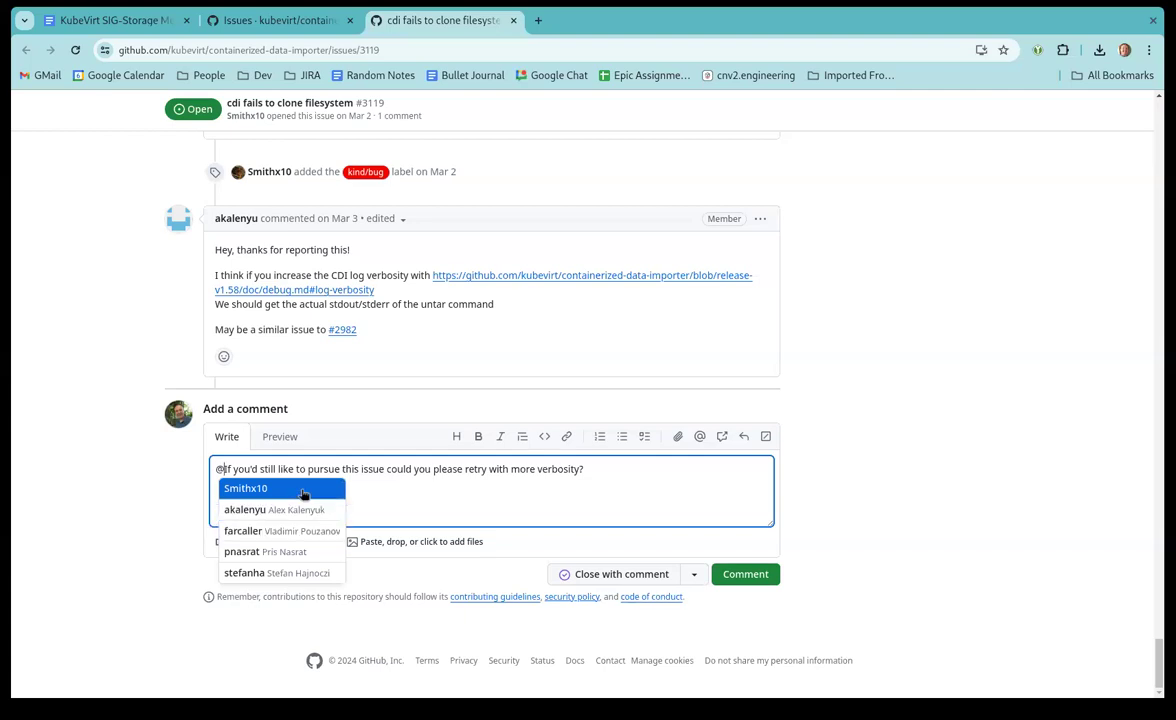
left_click(302, 489)
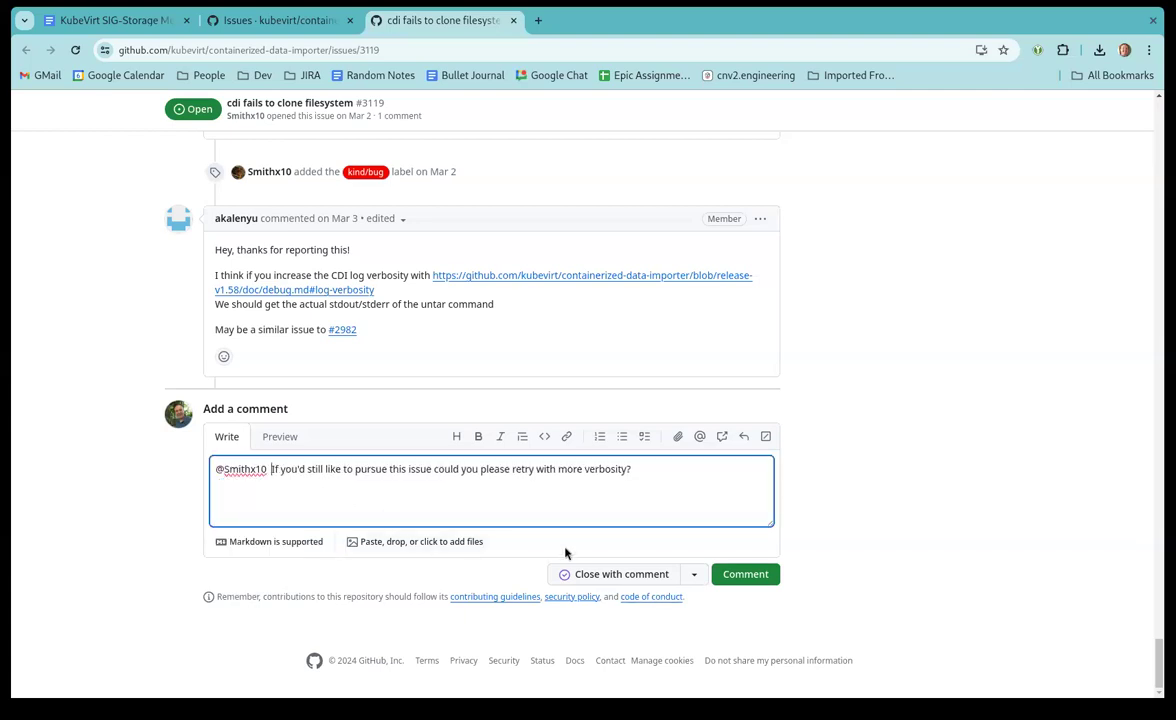
left_click(727, 577)
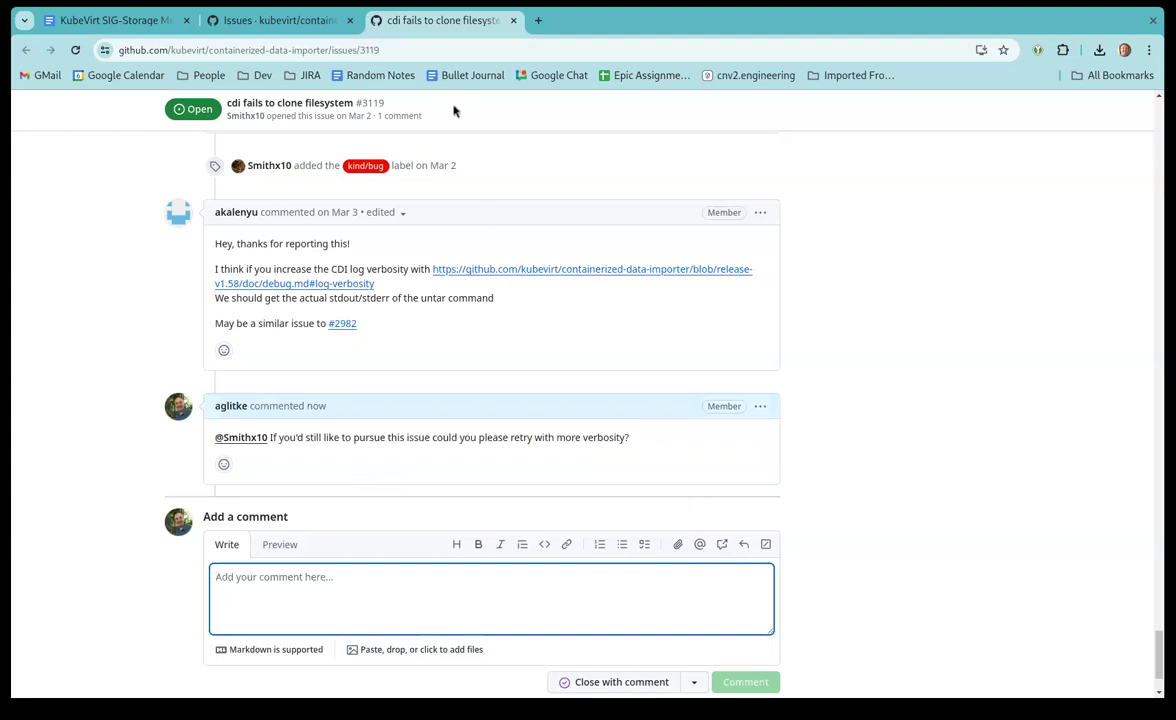
left_click(513, 21)
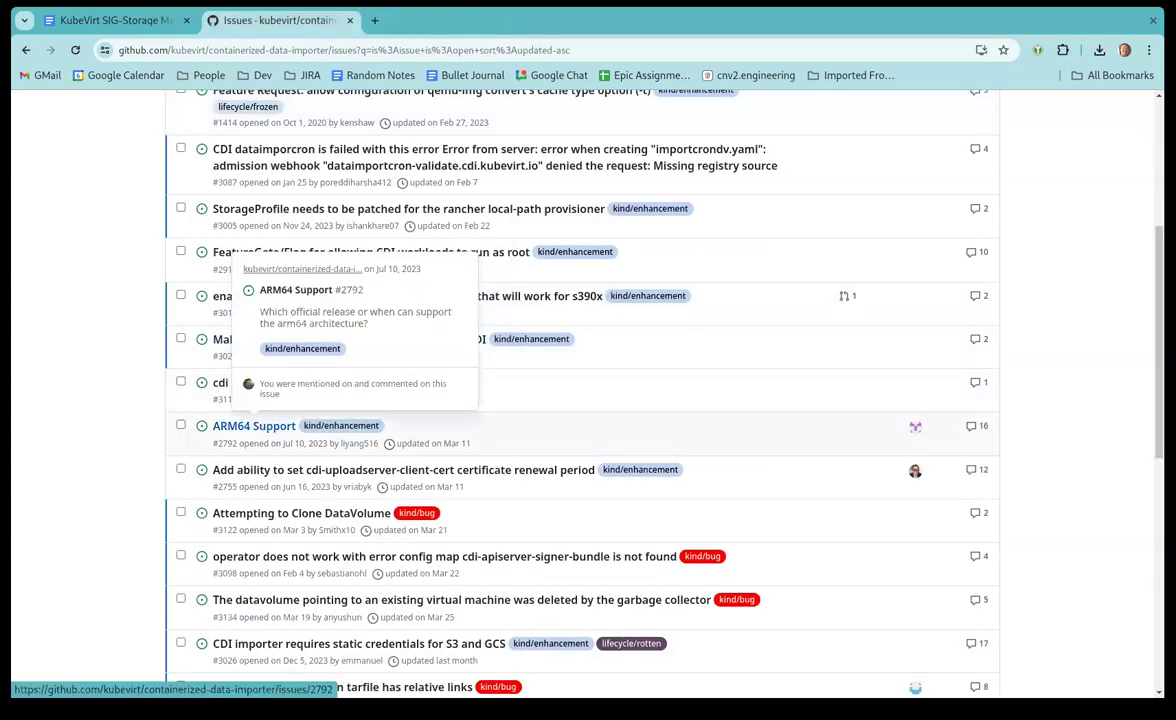
Open issue #2792 on ARM64 support and read its comment thread through to the latest status request
middle_click(262, 432)
left_click(396, 28)
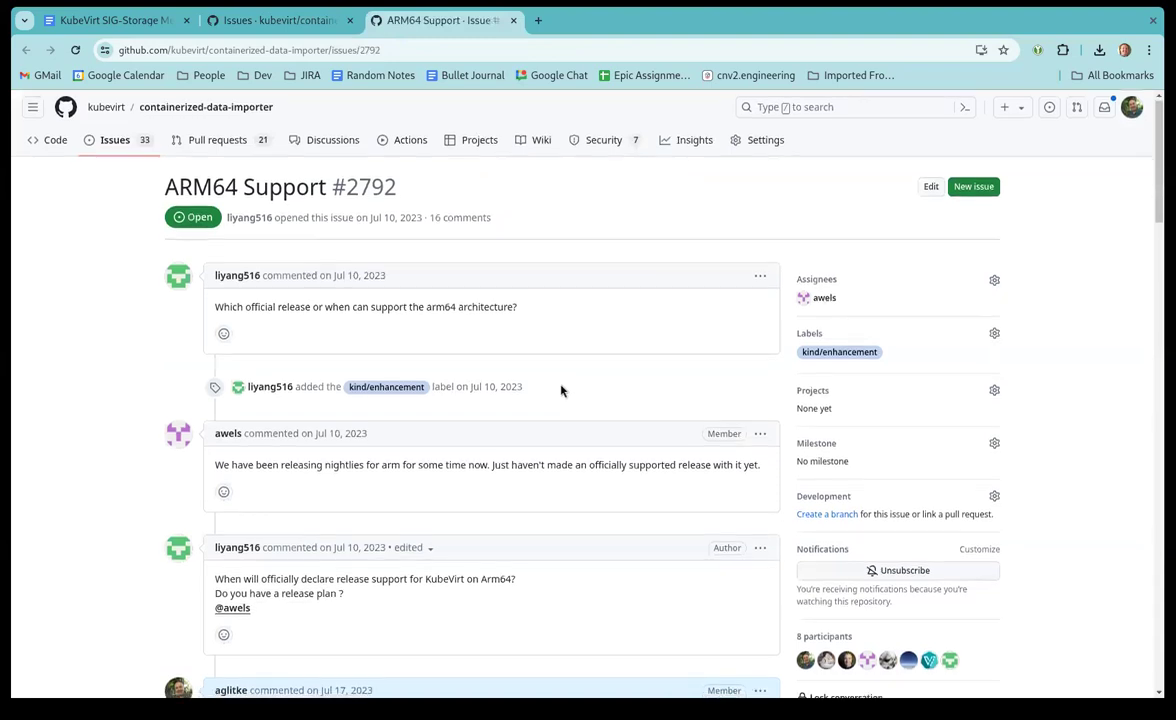
scroll(561, 392, "down", 3)
scroll(561, 392, "down", 3)
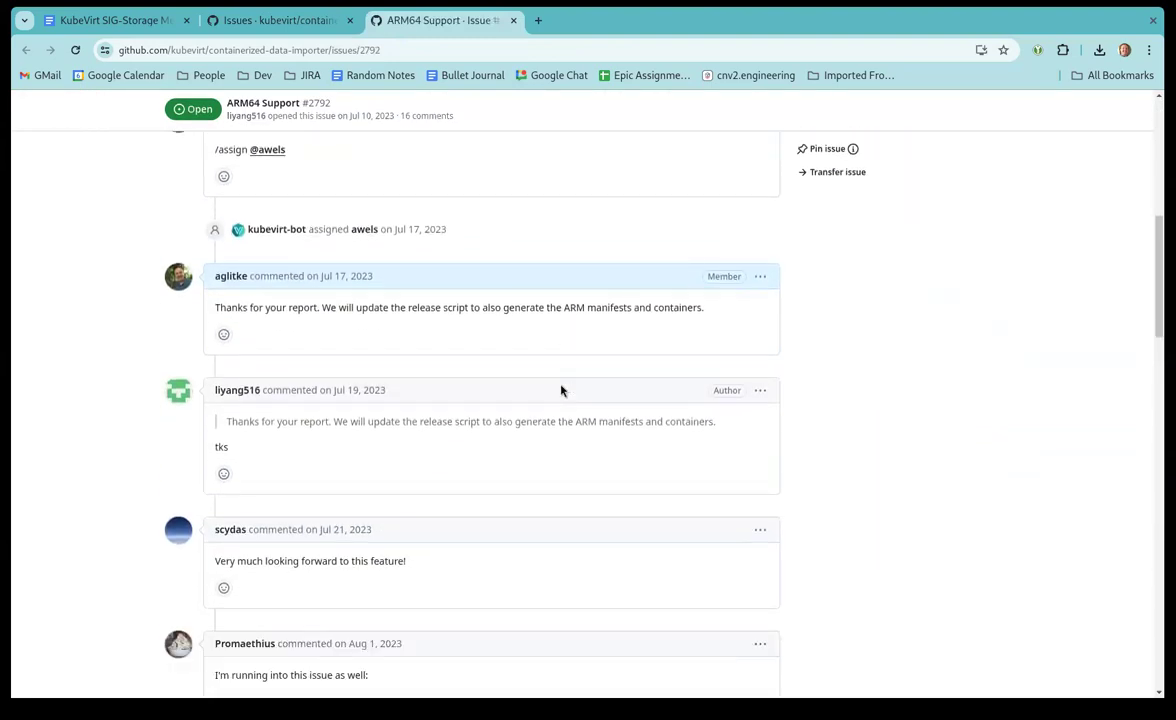
scroll(561, 391, "down", 3)
scroll(561, 391, "down", 5)
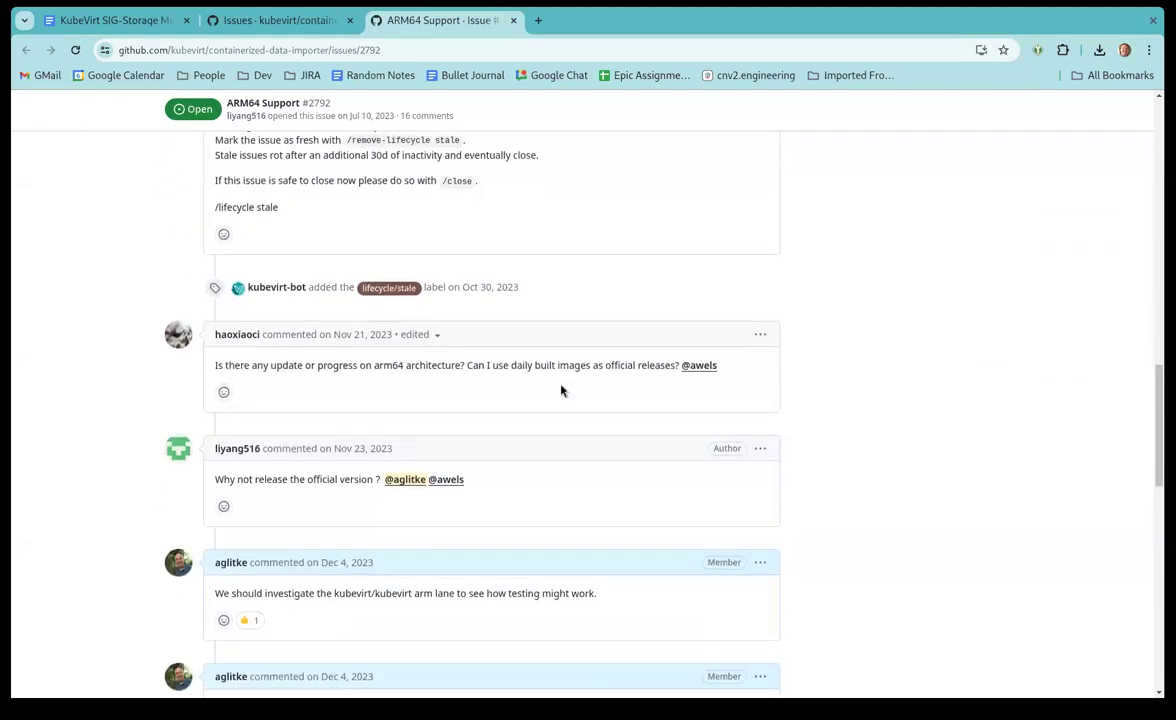
scroll(561, 391, "down", 4)
scroll(561, 391, "down", 2)
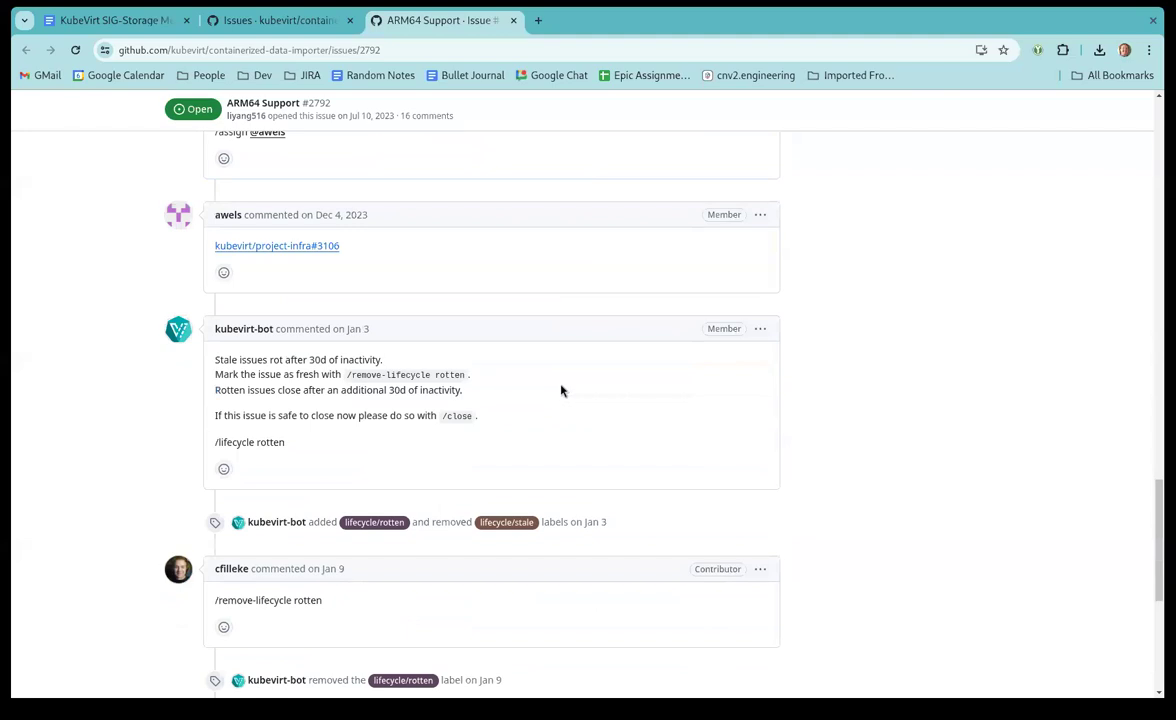
scroll(561, 391, "down", 3)
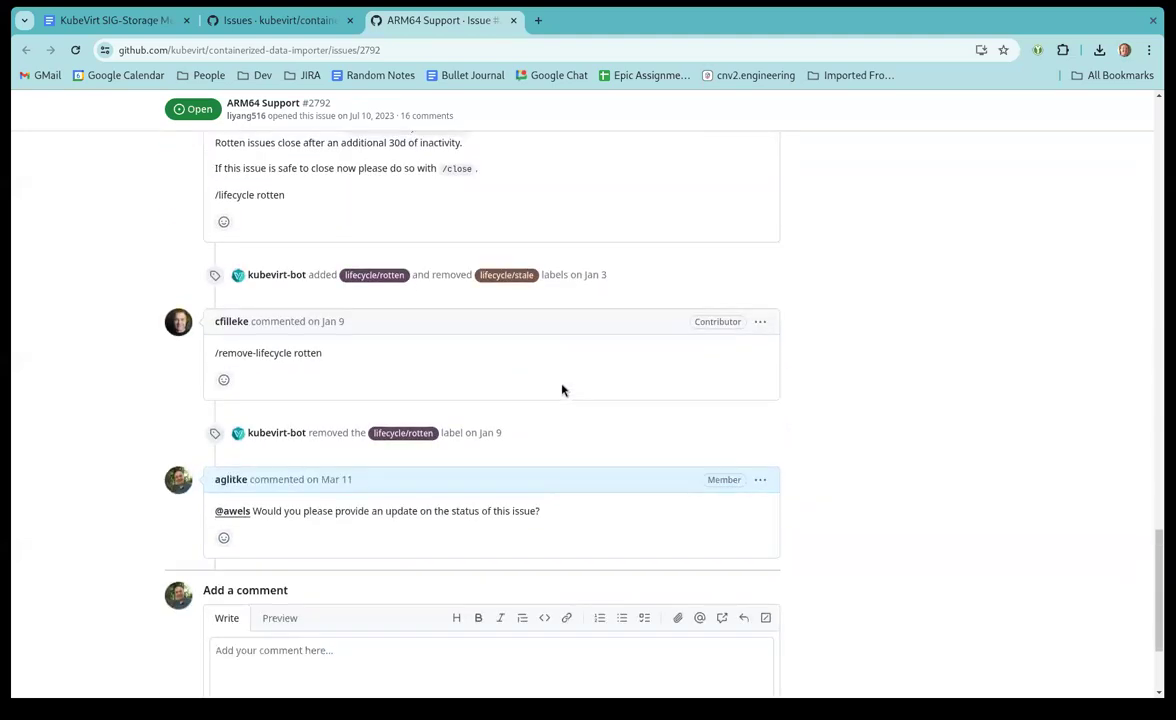
scroll(562, 390, "down", 2)
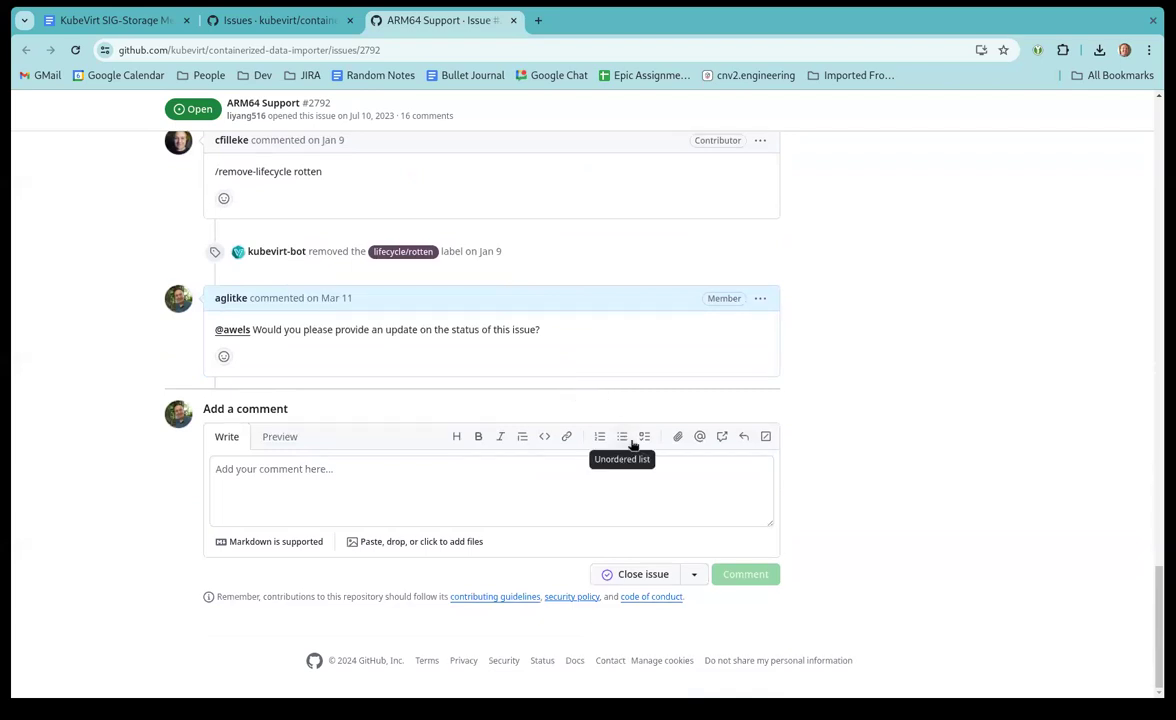
Comment on issue #2792 that periodics build the images but an official arm release is still needed to consider it done, and leave the issue
left_click(515, 491)
type("W")
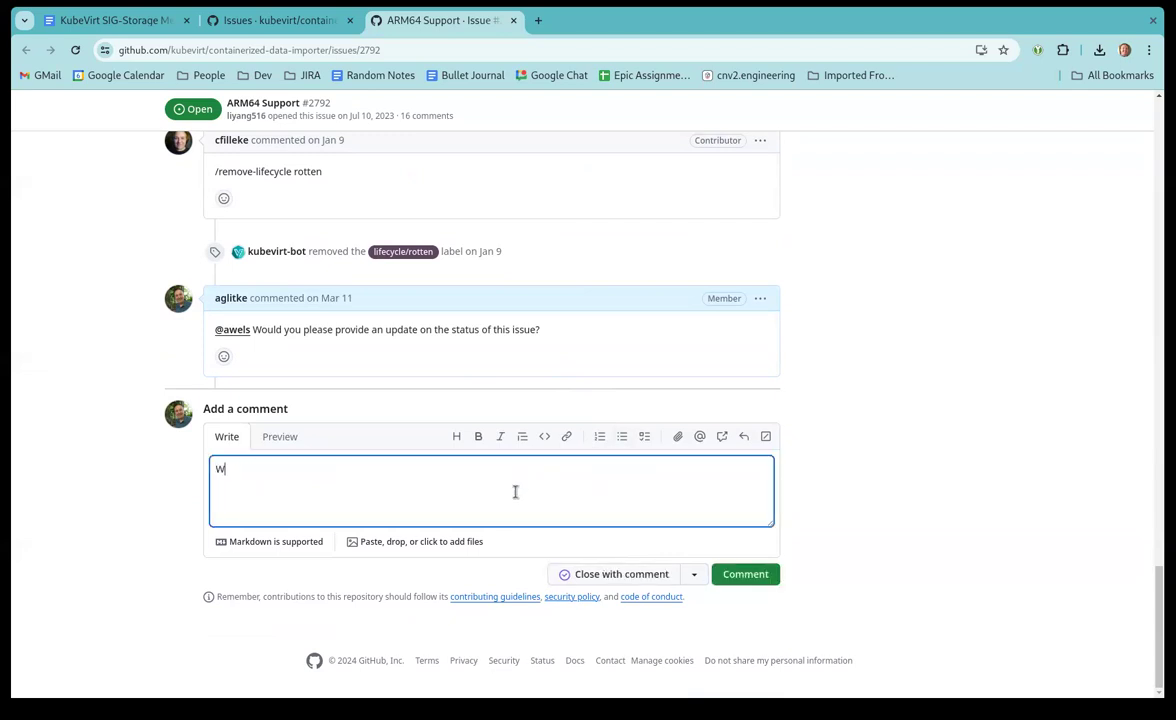
type("e have periodics bn")
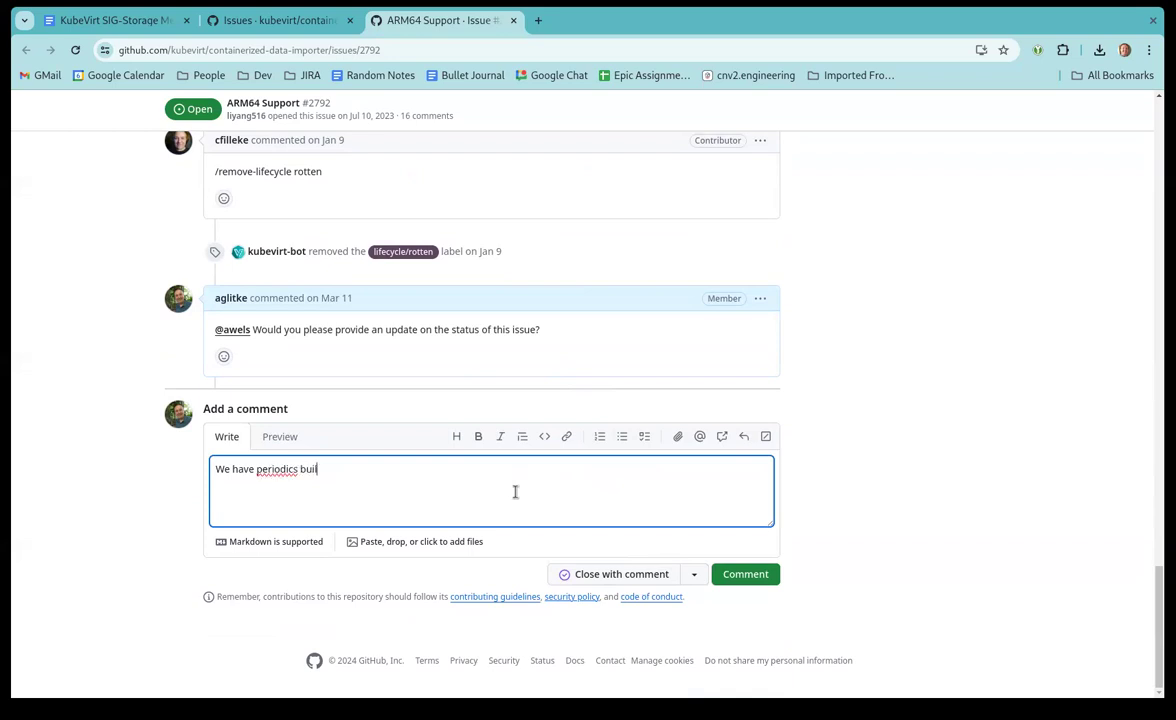
type("ilding the images but we c")
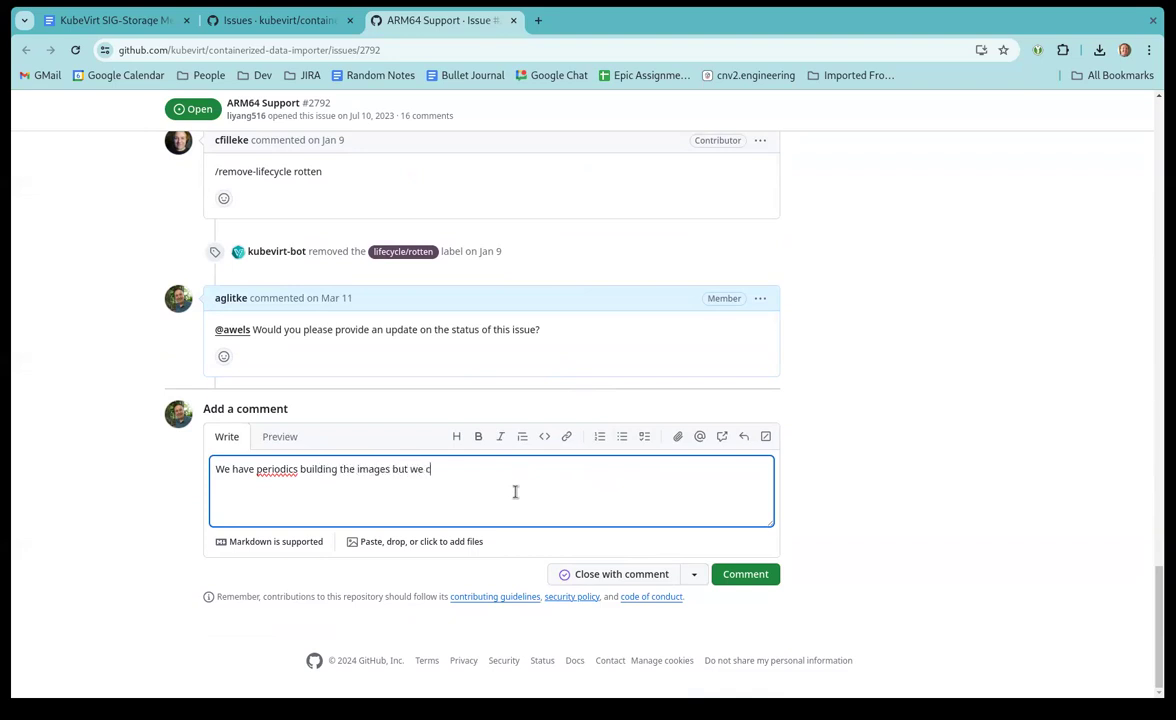
key("BackSpace")
type("don't actually have an officia")
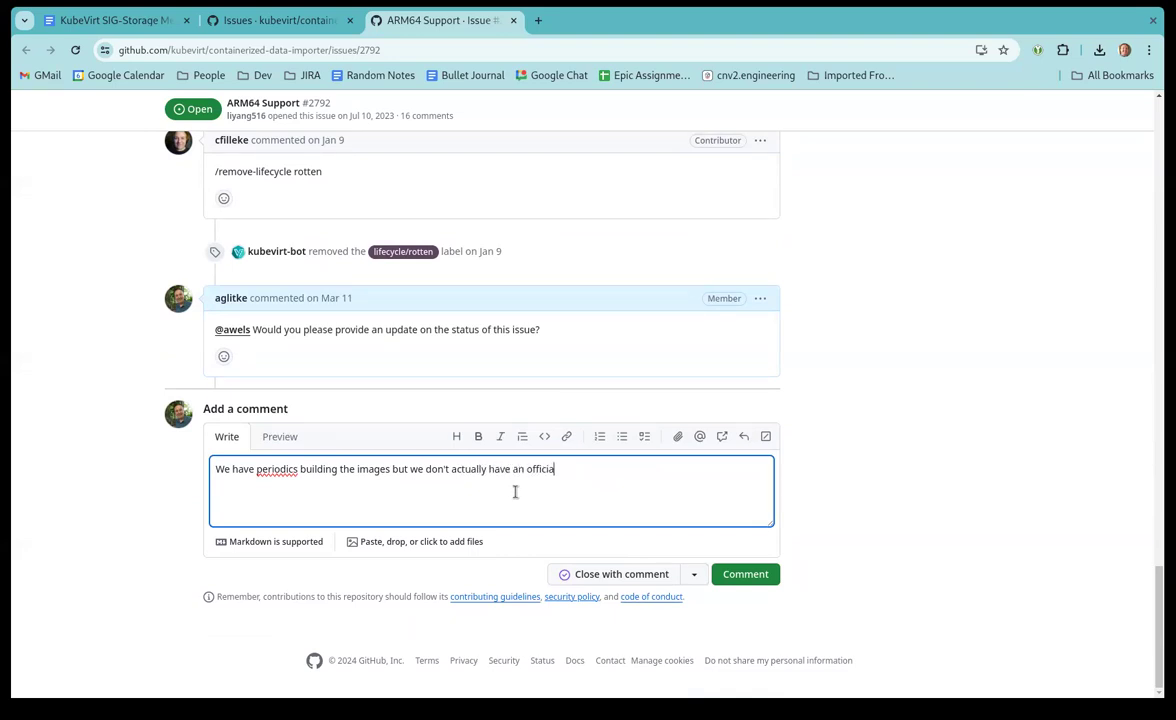
type("l arm release.  Just need to put this part together and we can ")
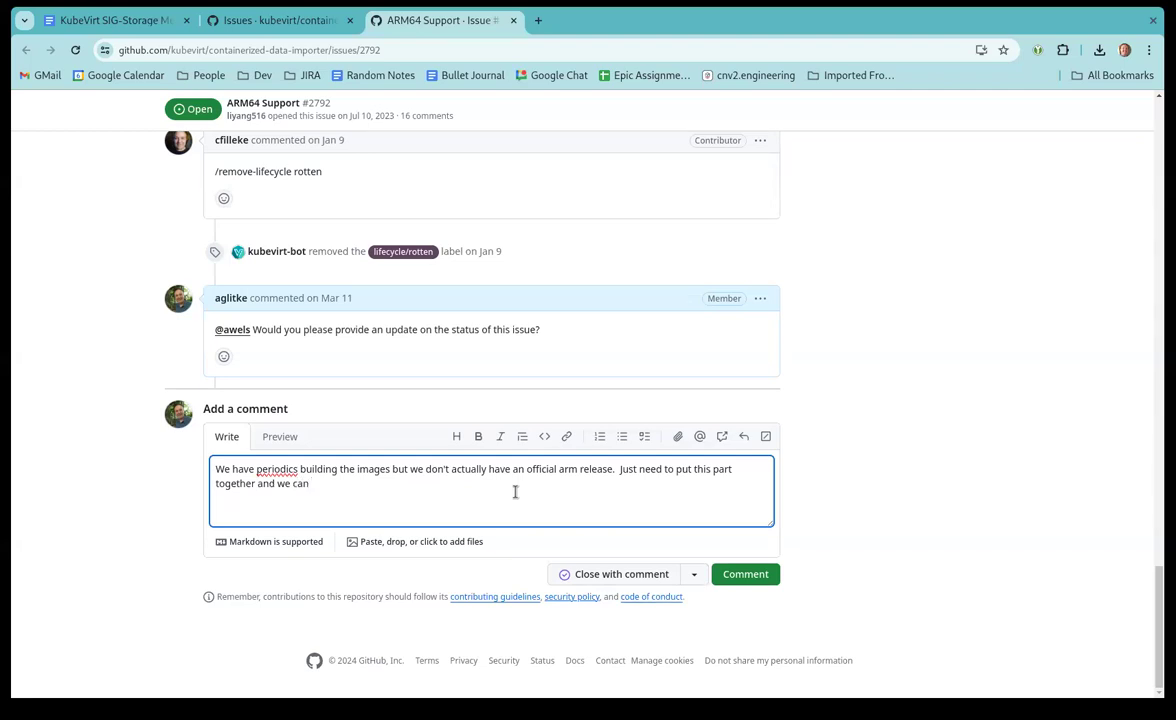
type("consider this done.")
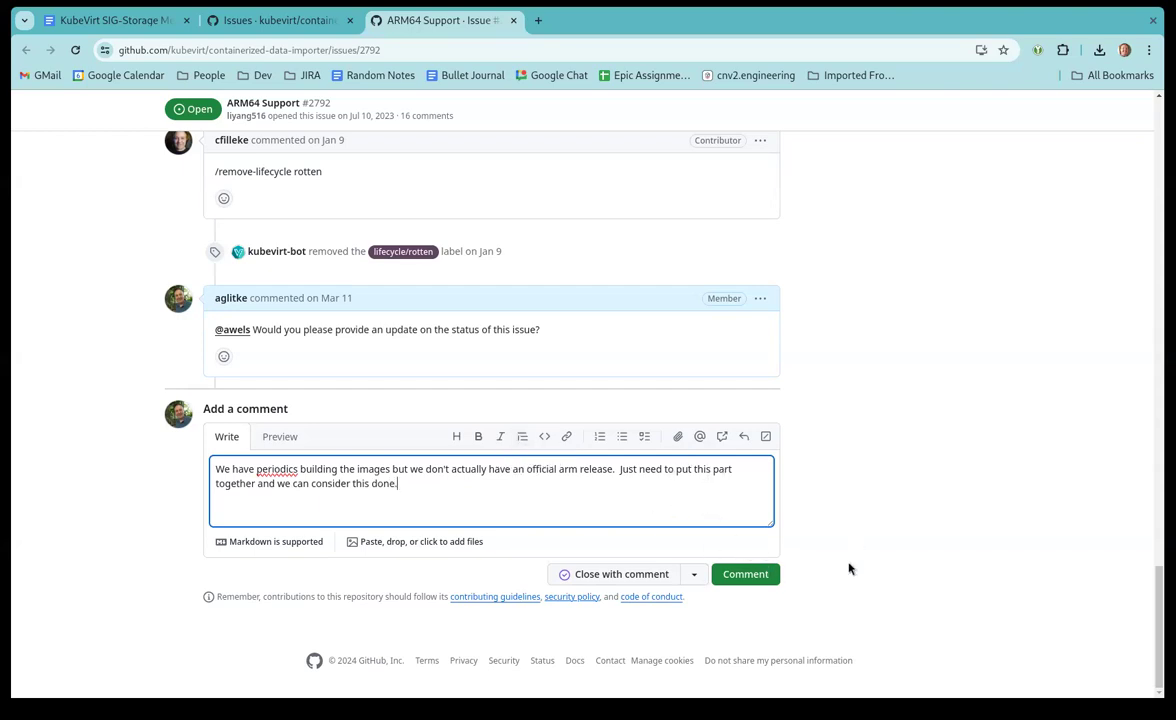
left_click(748, 575)
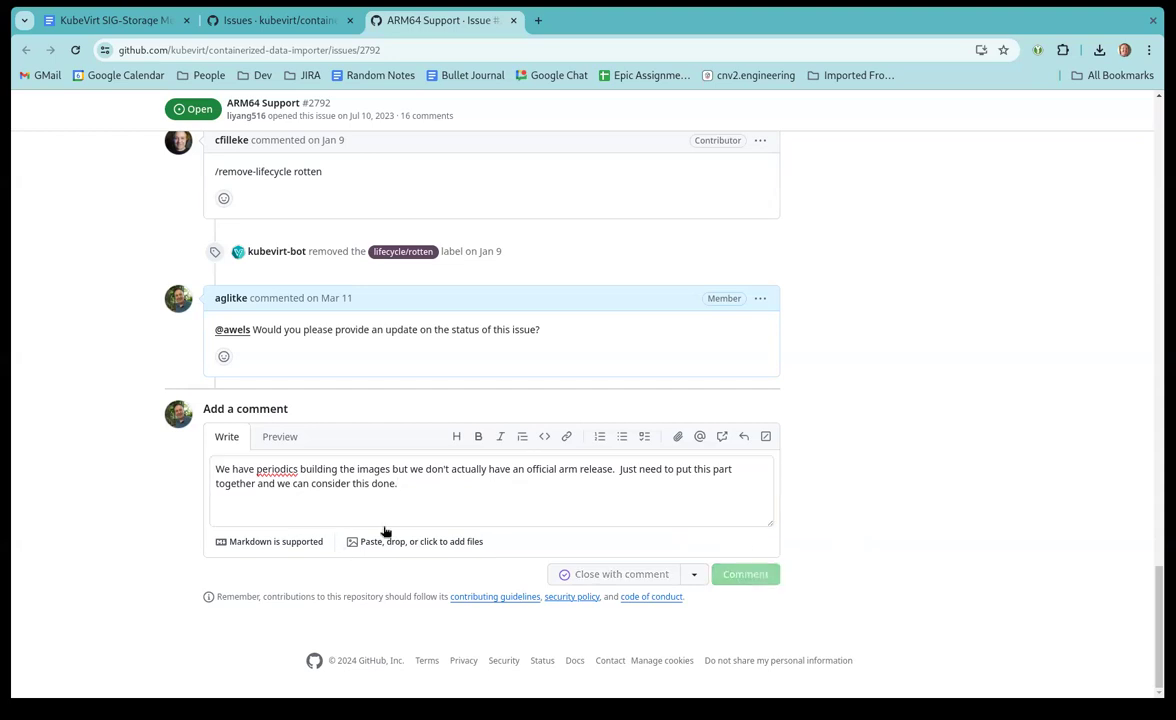
left_click(513, 20)
Open issue #2755 on the cdi-uploadserver-client-cert renewal period and read its description, use-case discussion and latest comments
scroll(305, 481, "down", 1)
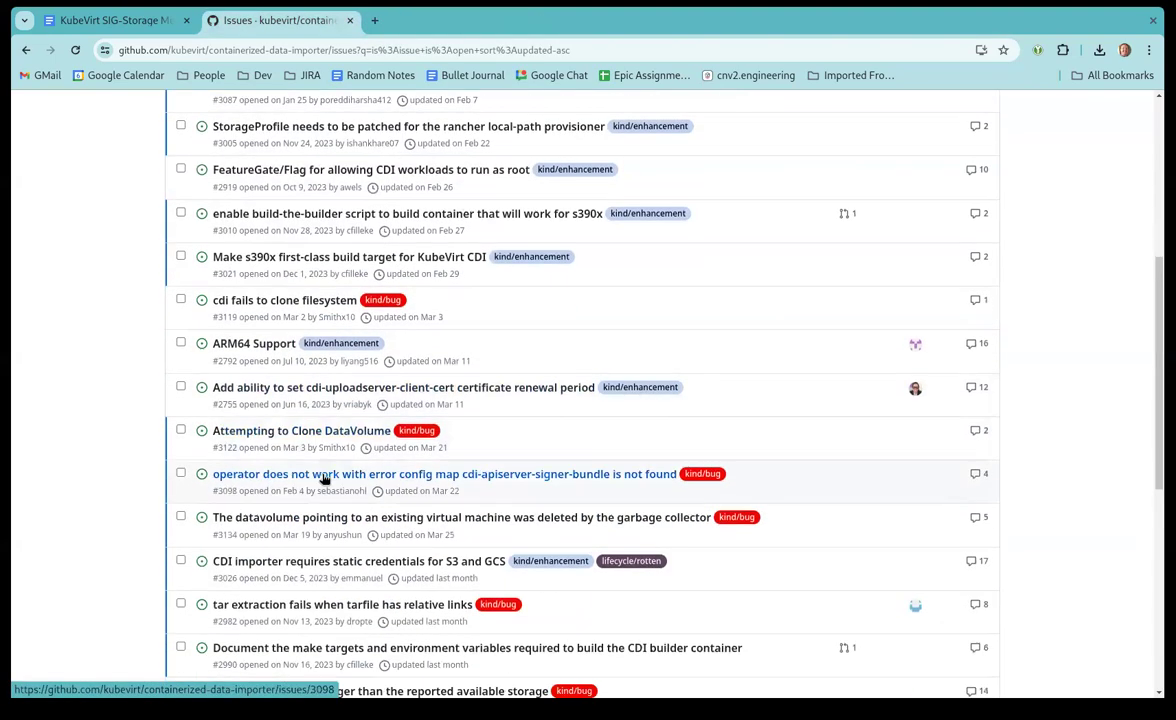
middle_click(490, 388)
left_click(440, 24)
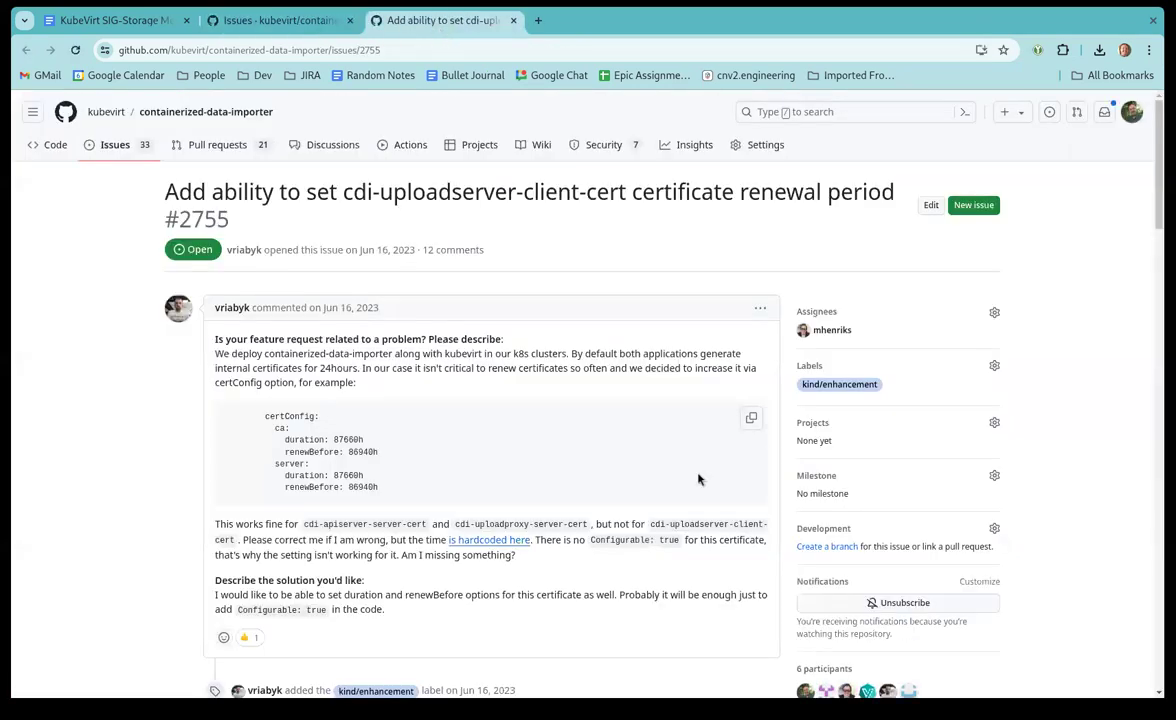
scroll(543, 430, "down", 2)
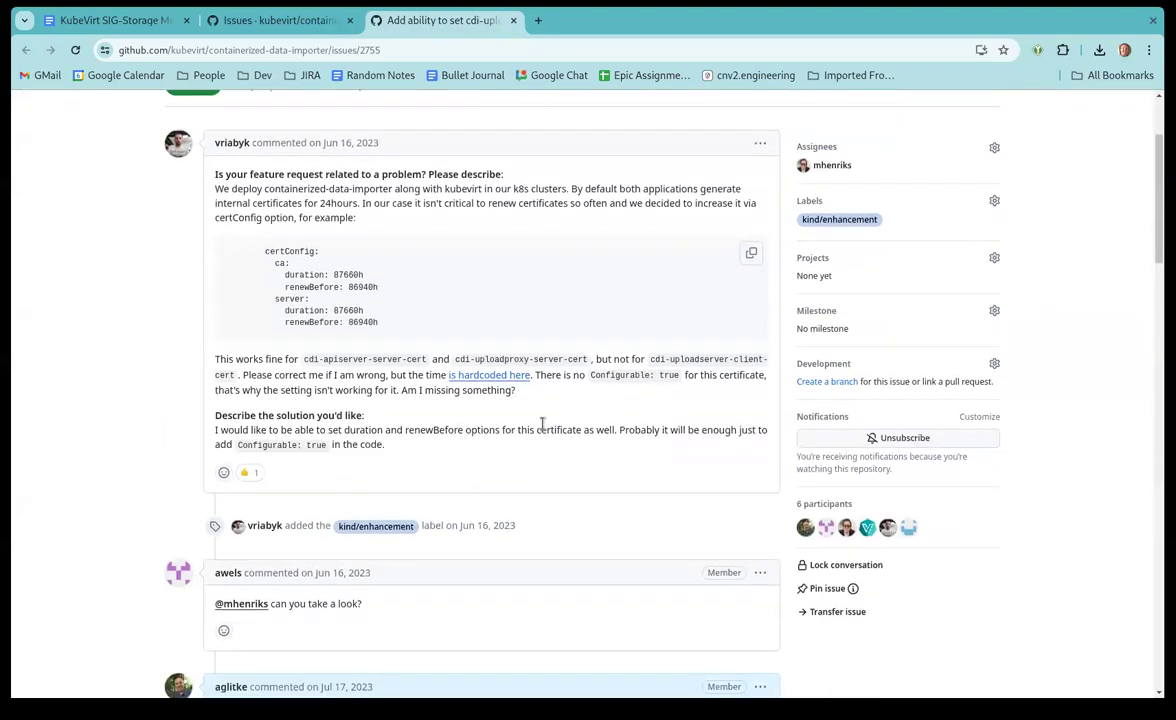
scroll(565, 435, "down", 3)
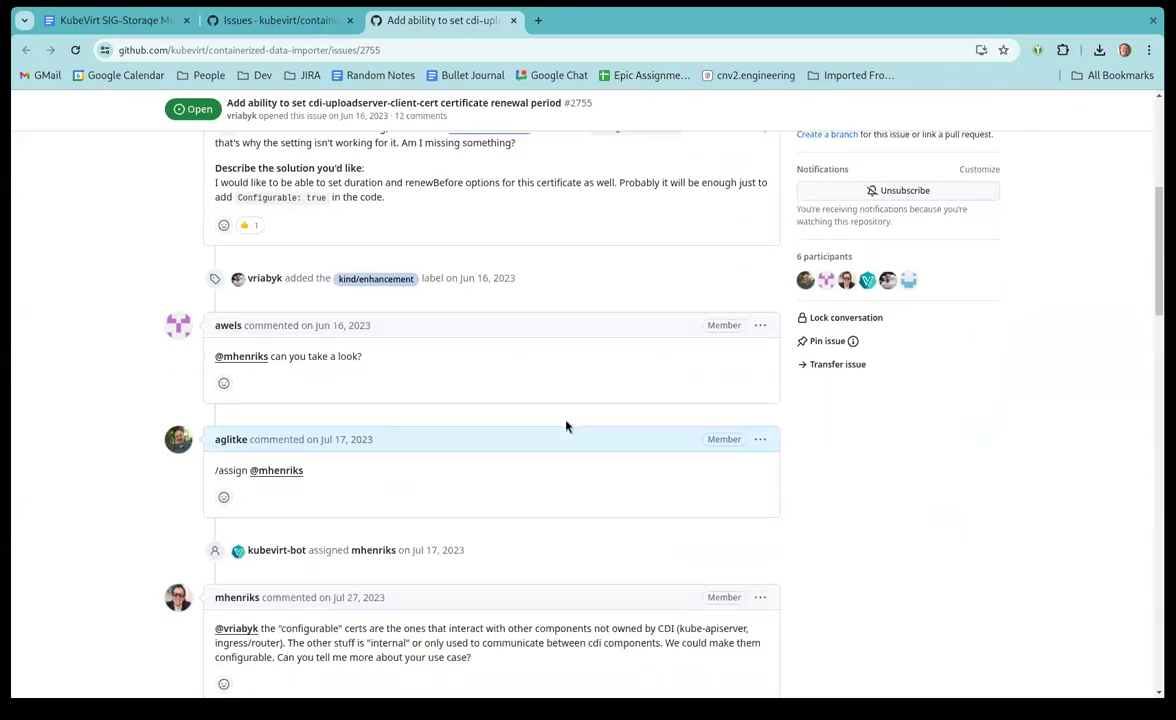
scroll(566, 427, "down", 1)
scroll(566, 427, "down", 4)
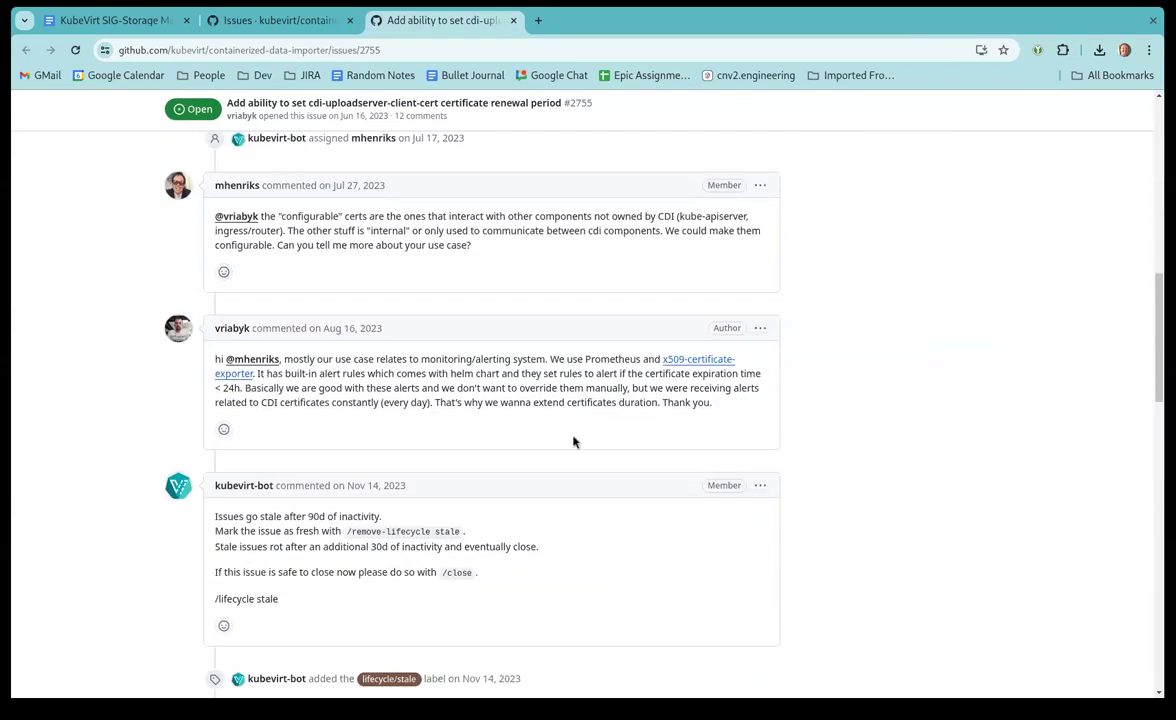
scroll(598, 476, "down", 5)
scroll(600, 476, "down", 6)
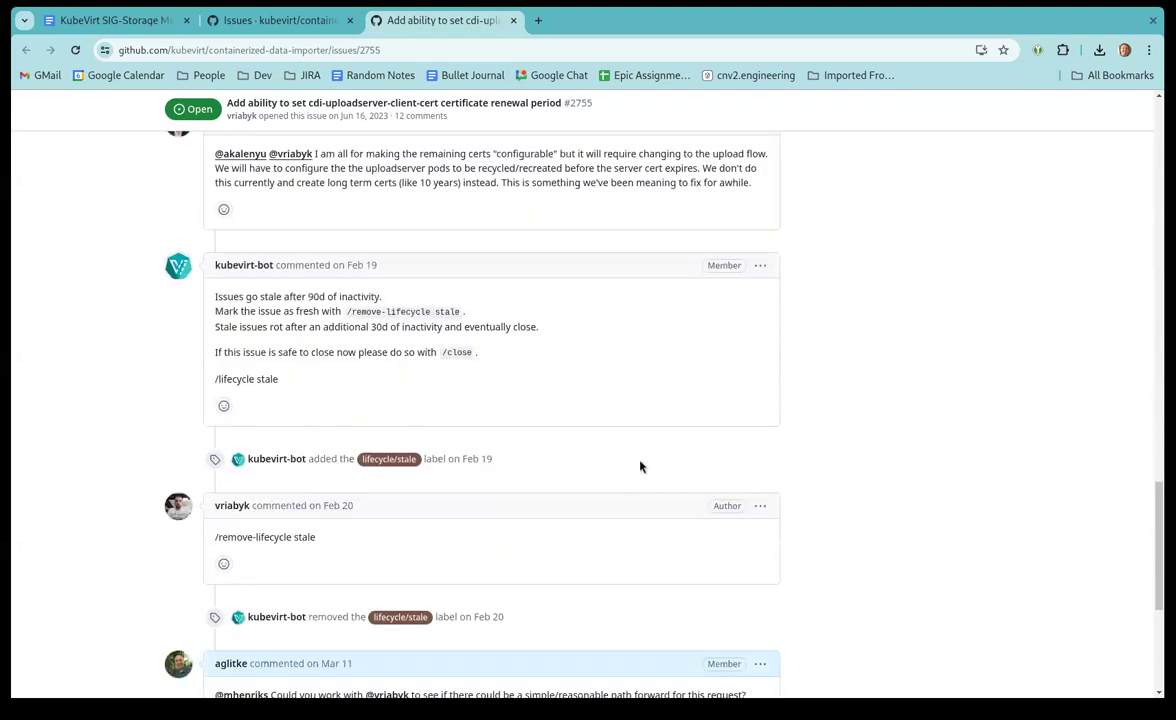
scroll(562, 305, "up", 1)
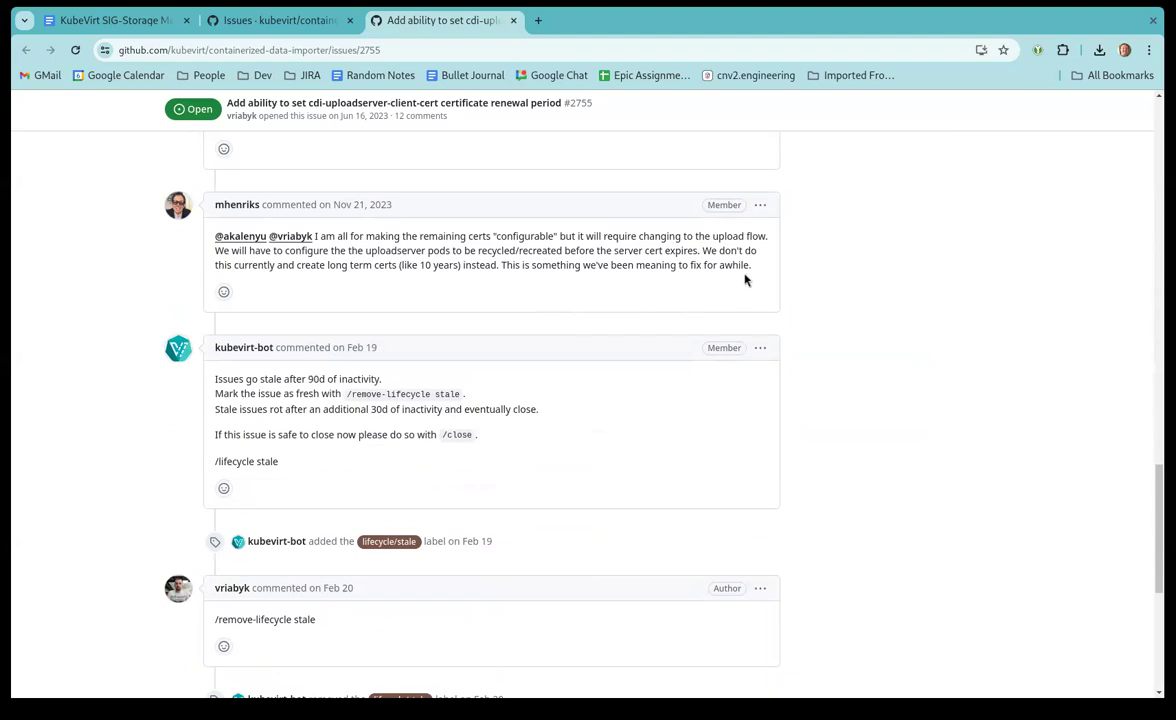
scroll(740, 275, "down", 4)
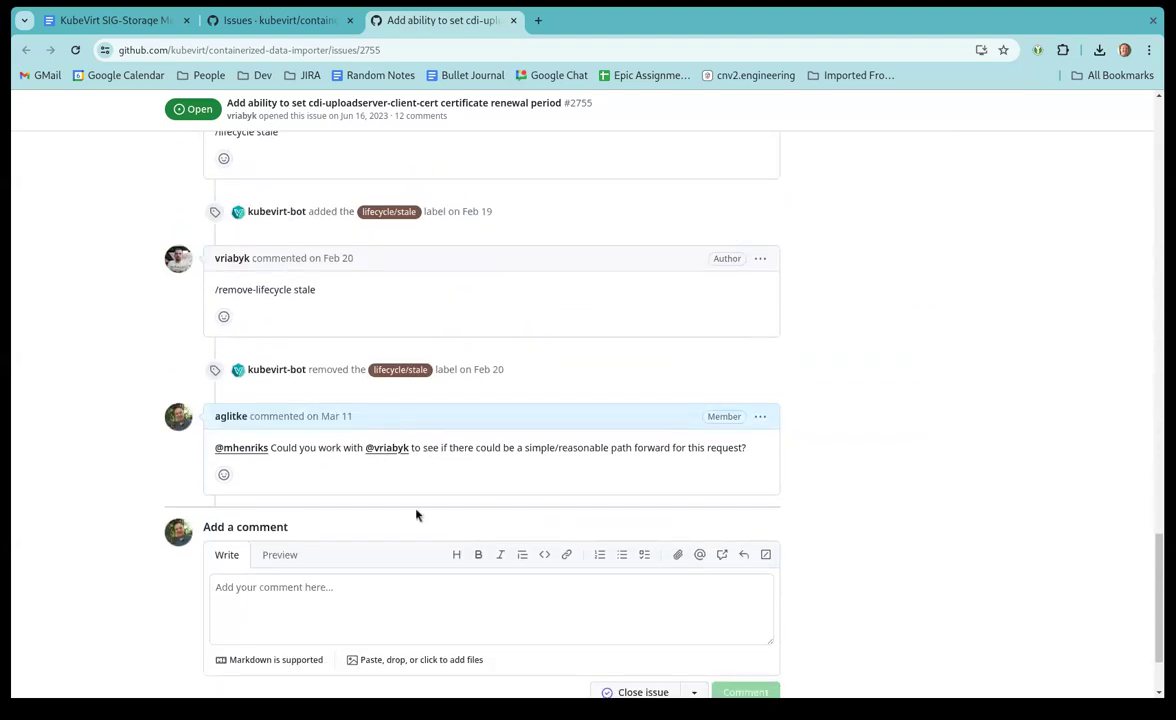
scroll(658, 487, "down", 1)
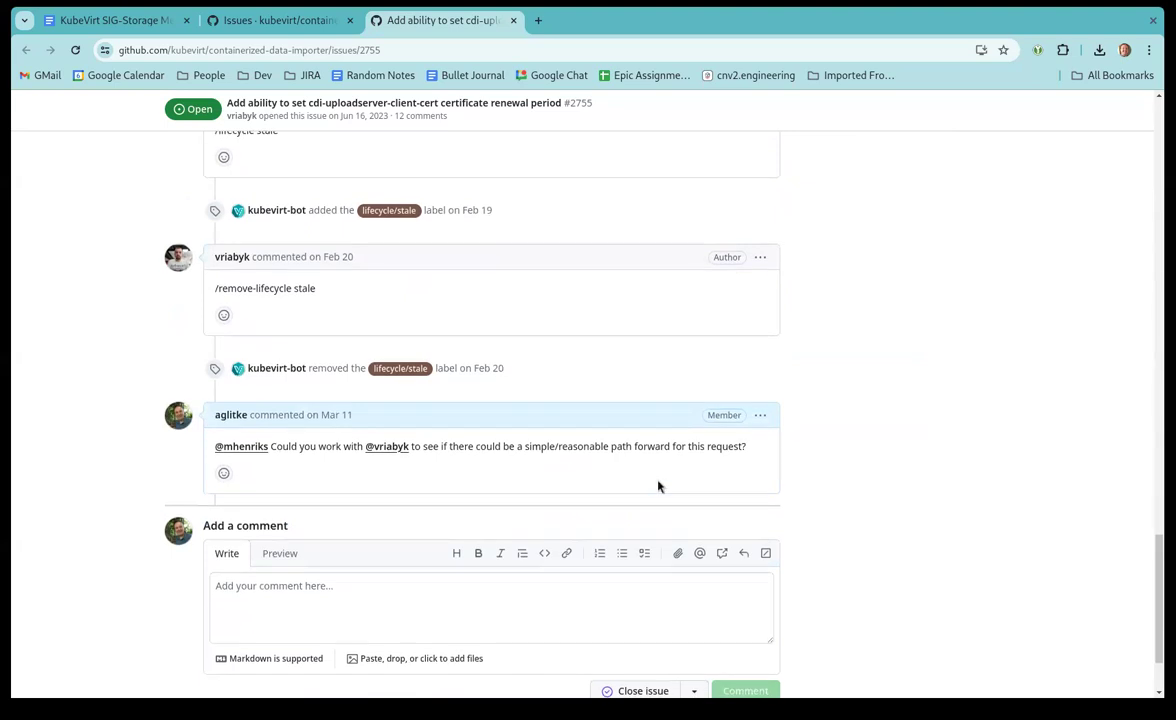
Draft a comment on issue #2755 that mentions the maintainer asked on Mar 11 and says they are "working on this in the background and is making good progress"
scroll(658, 487, "down", 1)
left_click(412, 528)
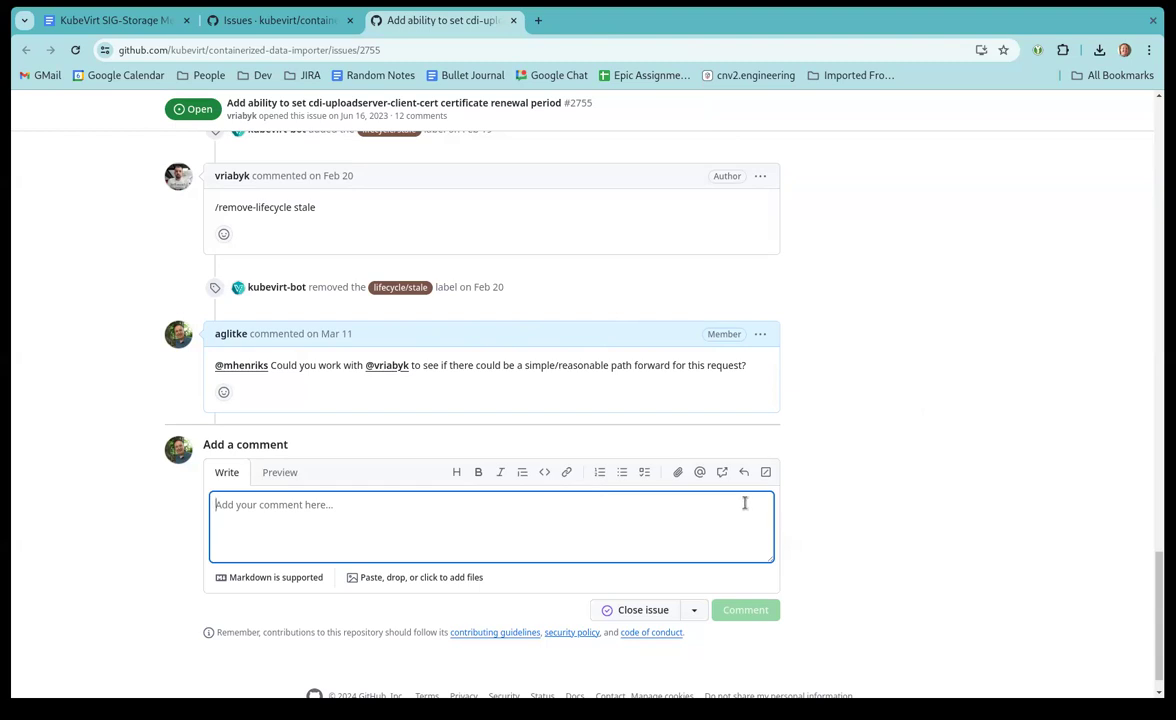
type("@mhenrikjs")
key("BackSpace")
key("BackSpace")
type("s is working")
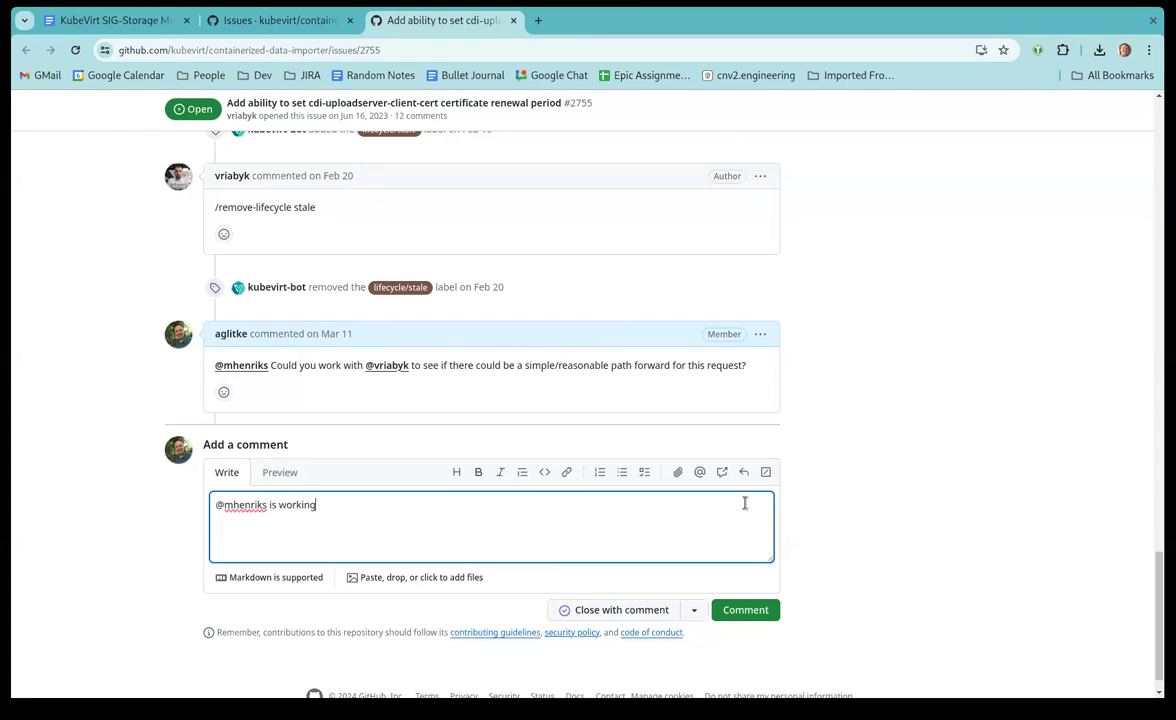
type(" on this in the bac")
type("kgt")
type("ound and")
type(" is making goo")
type("d progres")
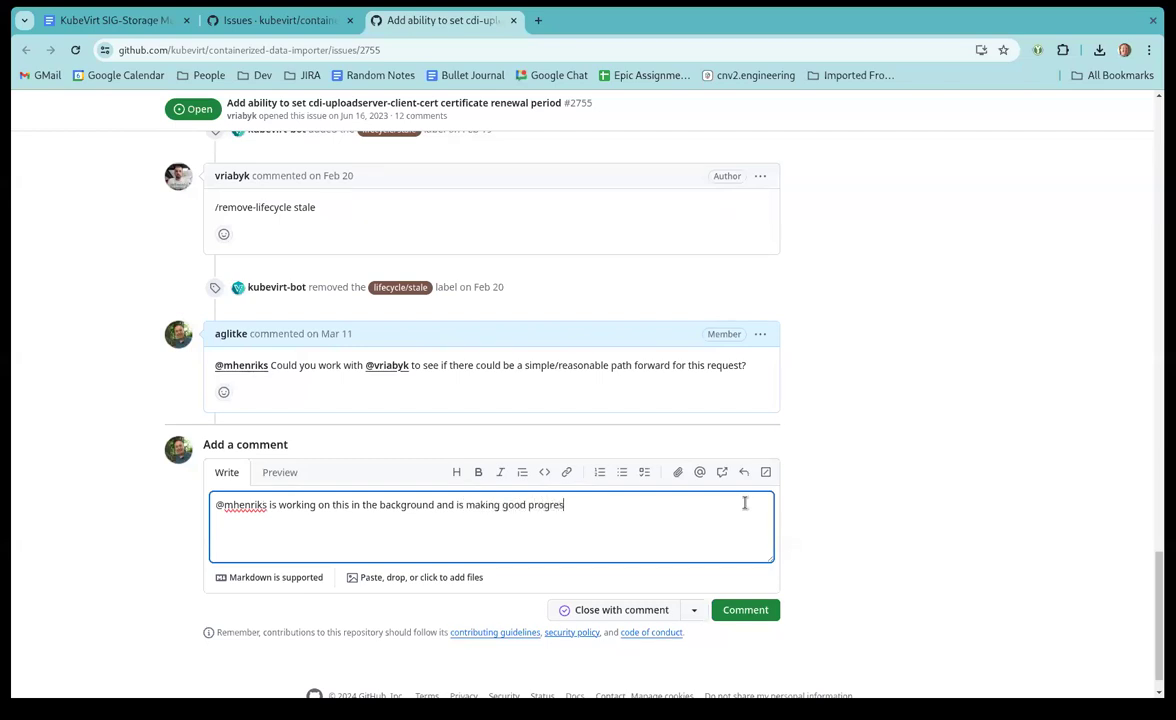
Finish the comment with "Hopefully we'll have something to show relatively soon.", post it and leave issue #2755
type("s.  There are a lot of th")
key("BackSpace")
key("BackSpace")
key("BackSpace")
key("BackSpace")
key("BackSpace")
key("BackSpace")
key("BackSpace")
key("BackSpace")
key("BackSpace")
key("BackSpace")
key("BackSpace")
key("BackSpace")
key("BackSpace")
key("BackSpace")
key("BackSpace")
key("BackSpace")
key("BackSpace")
key("BackSpace")
key("BackSpace")
key("BackSpace")
key("BackSpace")
key("BackSpace")
key("BackSpace")
type("Hopefully we'll have something to")
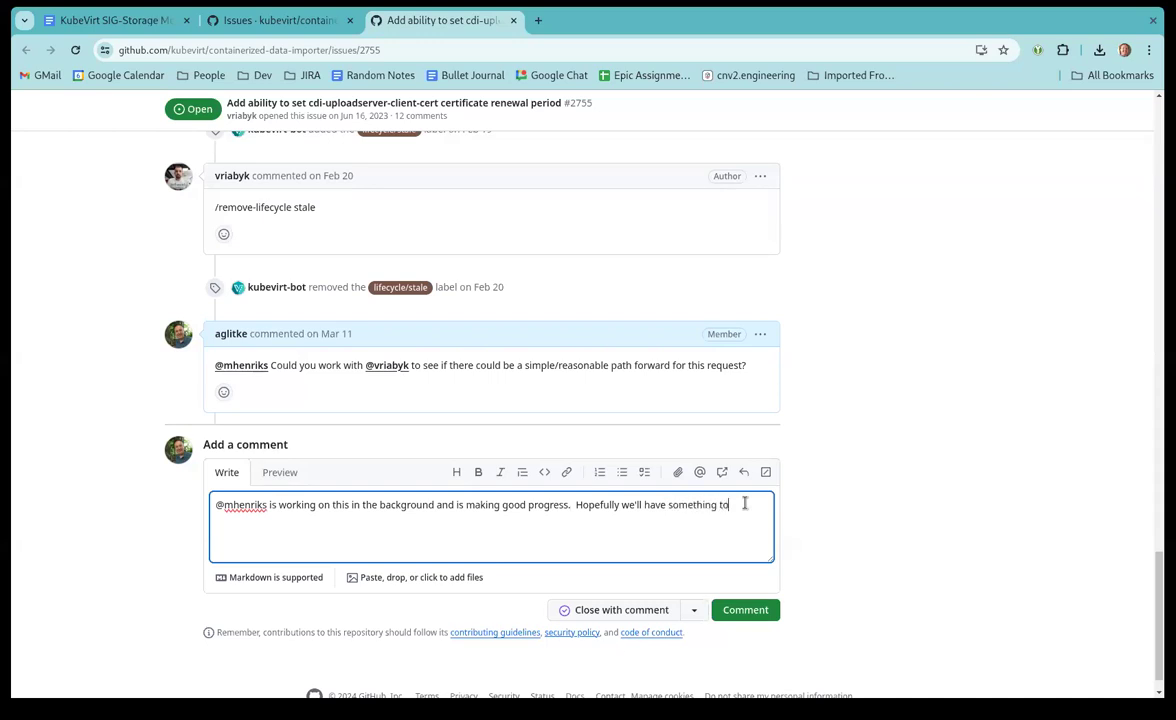
type(" show relatively soon.")
left_click(744, 611)
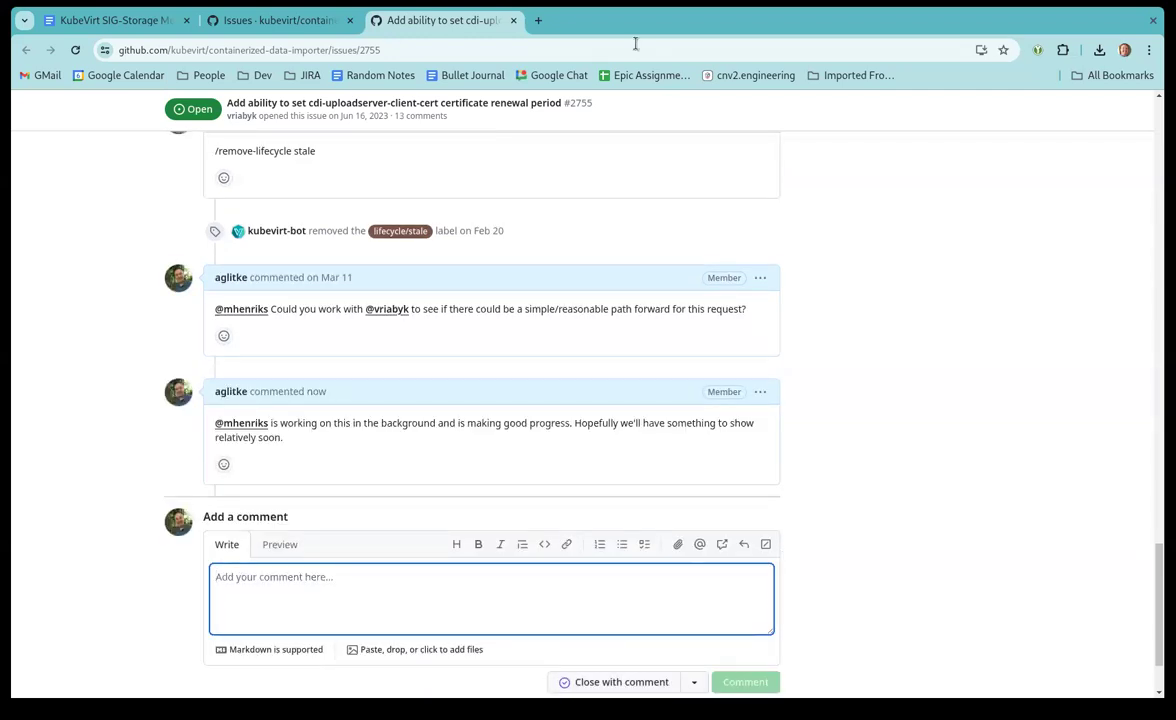
left_click(513, 20)
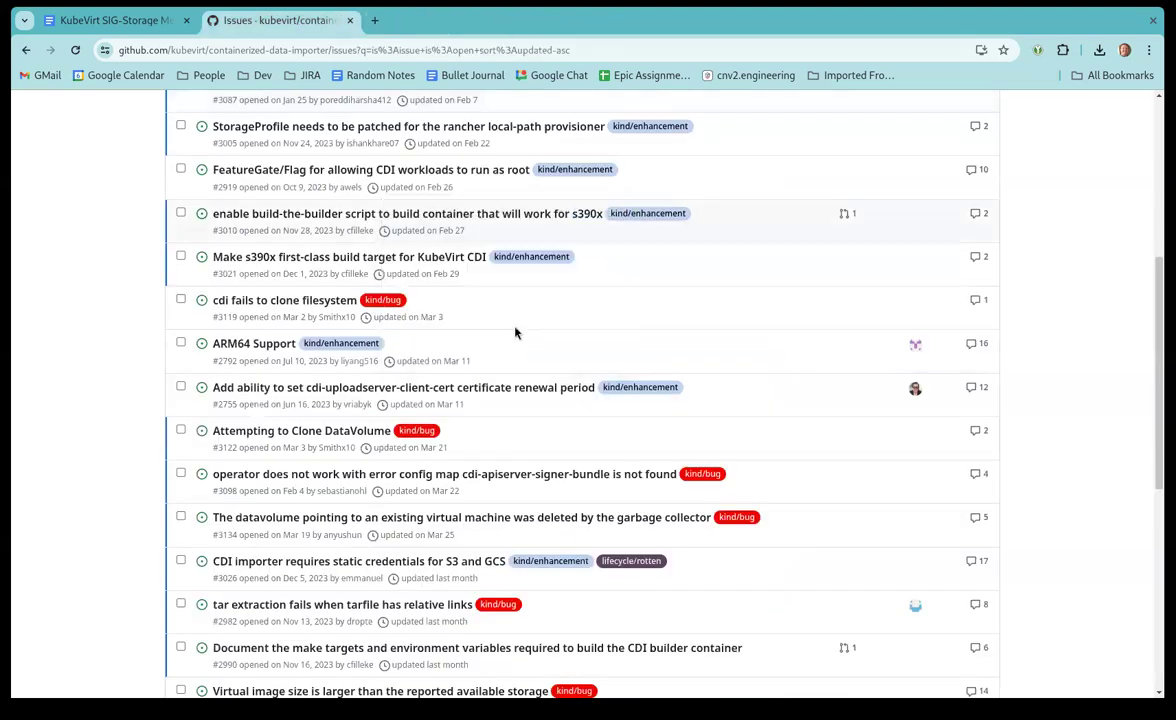
Open issue #3122 on attempting to clone a DataVolume and read through to the maintainers' latest comments
middle_click(343, 432)
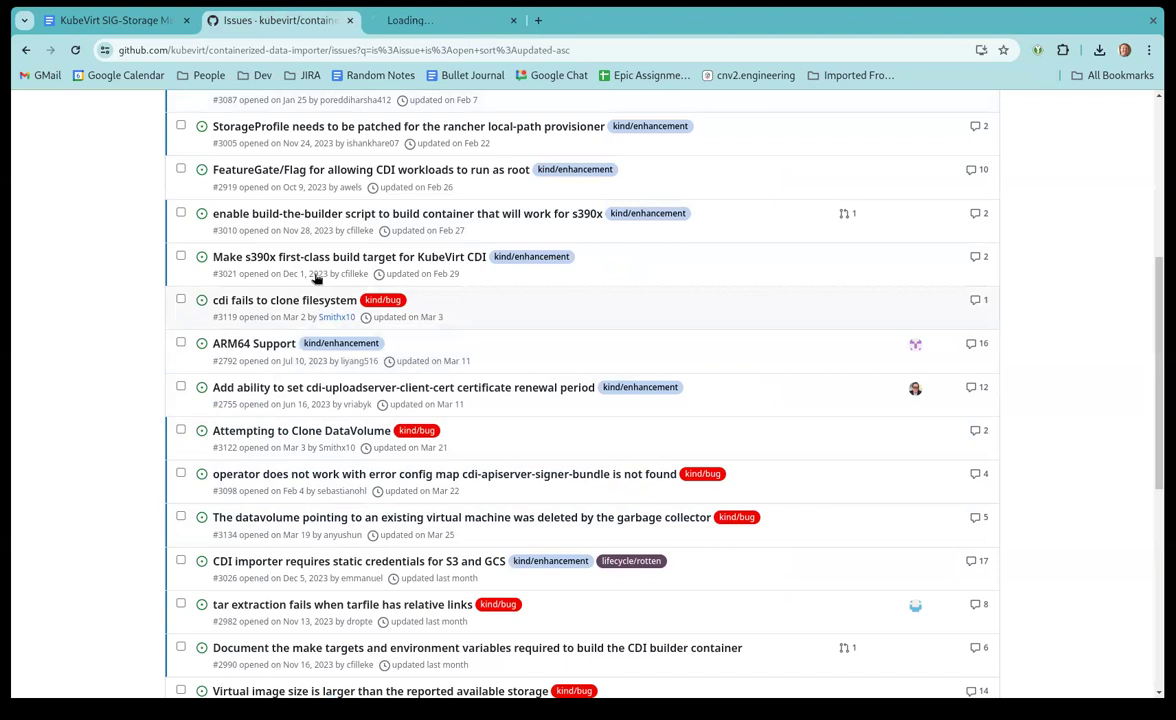
key("ctrl+Tab")
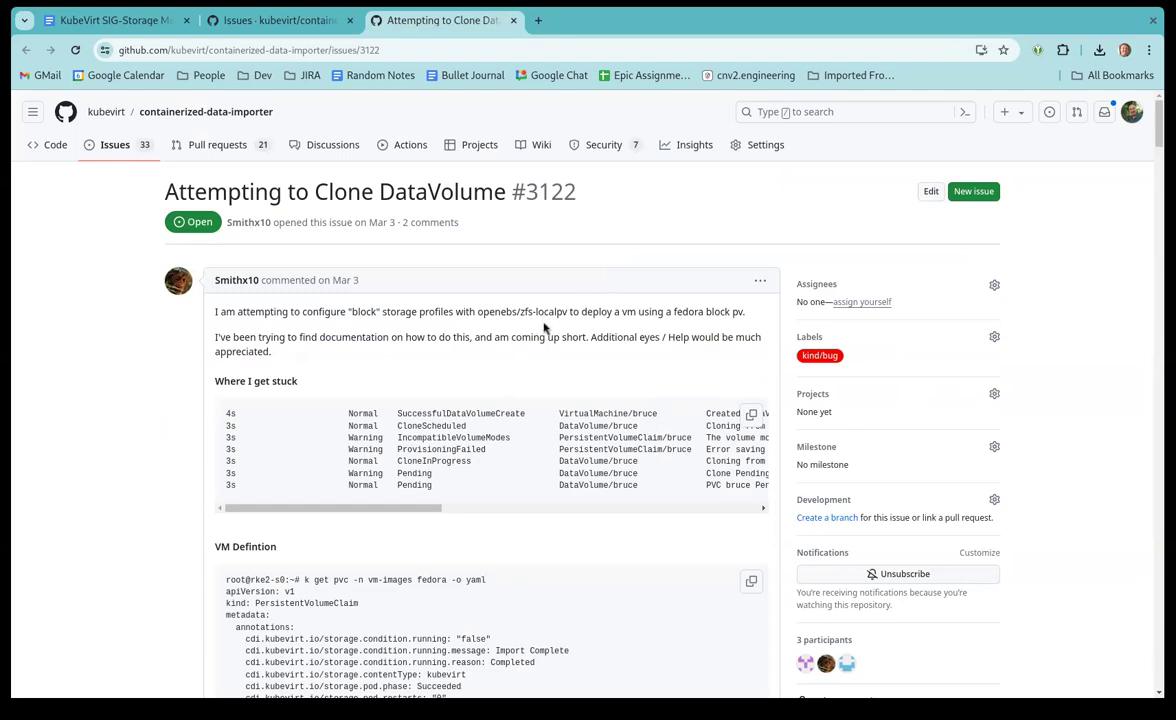
scroll(572, 336, "down", 20)
scroll(639, 496, "down", 20)
scroll(639, 490, "down", 20)
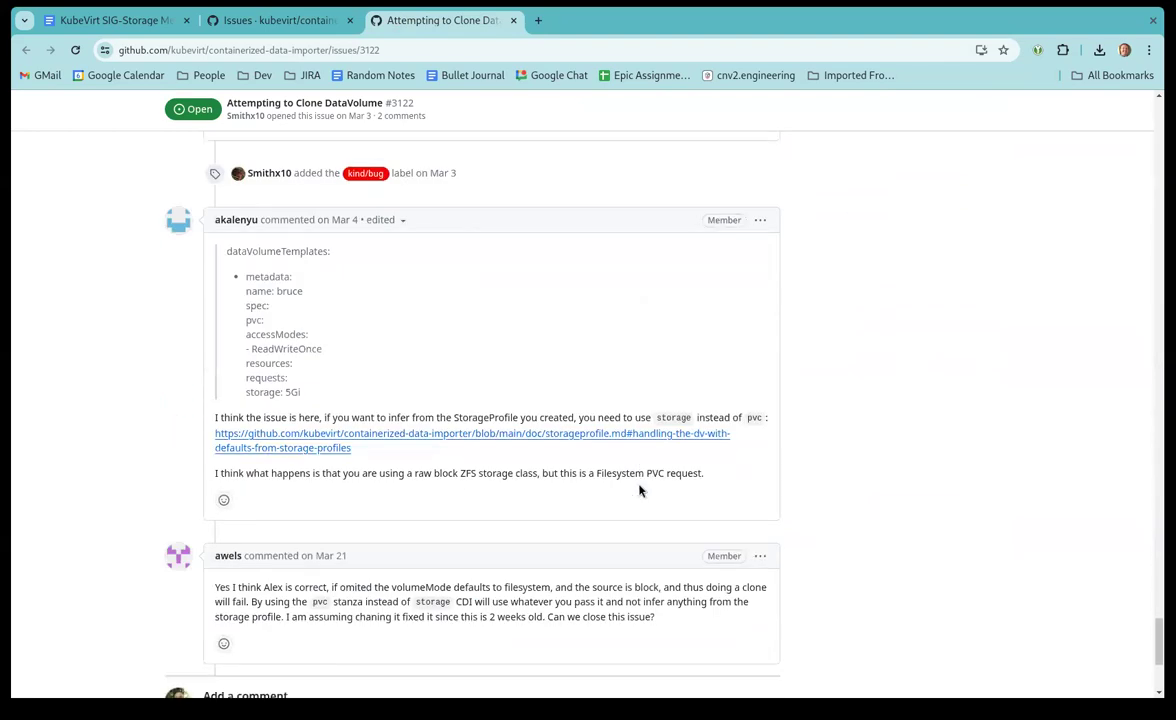
scroll(639, 490, "down", 5)
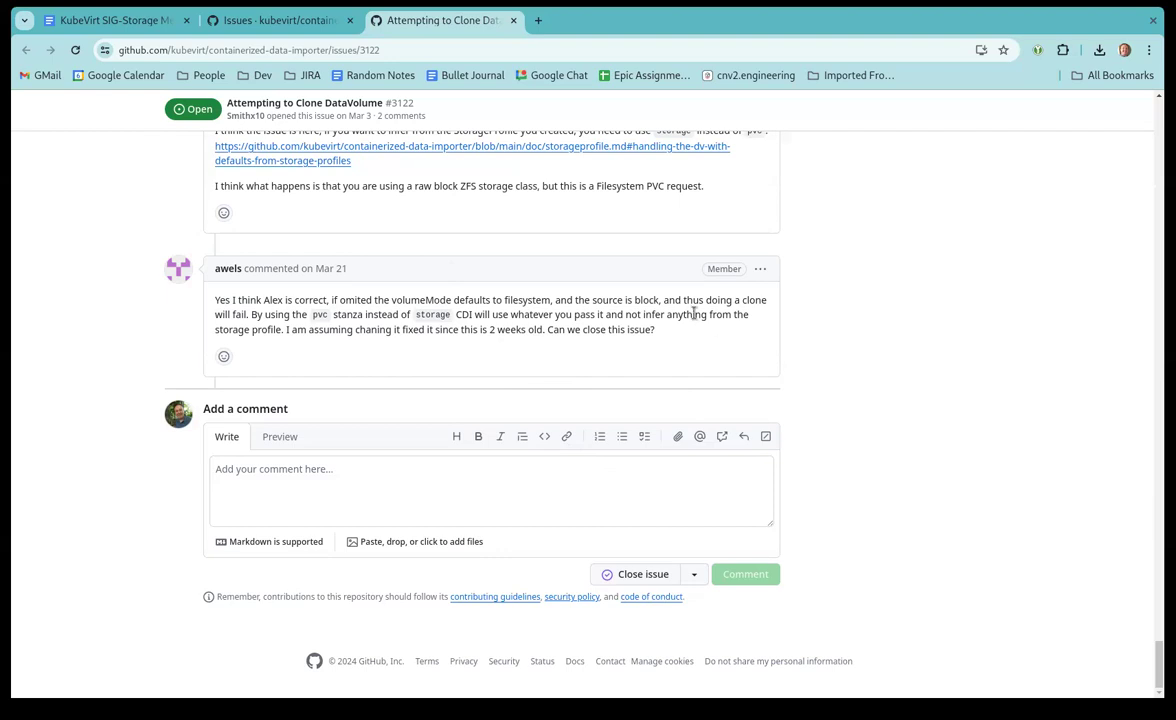
scroll(693, 312, "up", 3)
scroll(690, 334, "down", 3)
Draft a comment on issue #3122 beginning "I am going to close this issue due to inactivity. Please feel free to reopen"
left_click(507, 484)
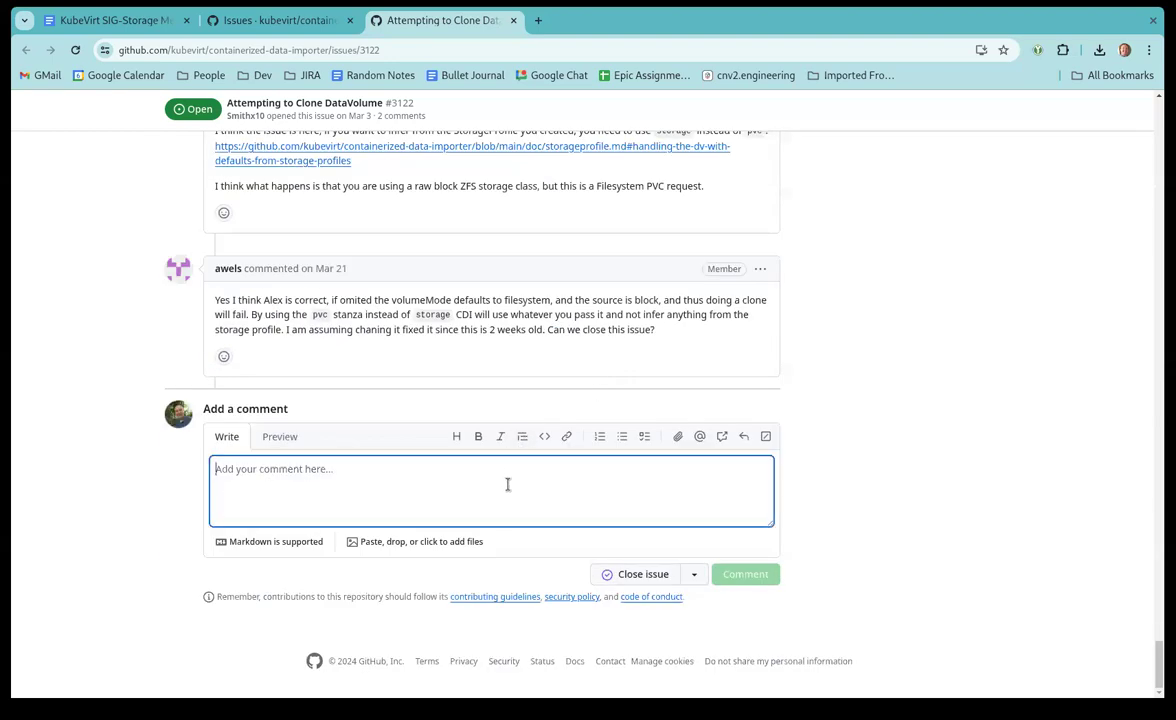
type("Ia")
type(" am going to clos")
type("e this issue ")
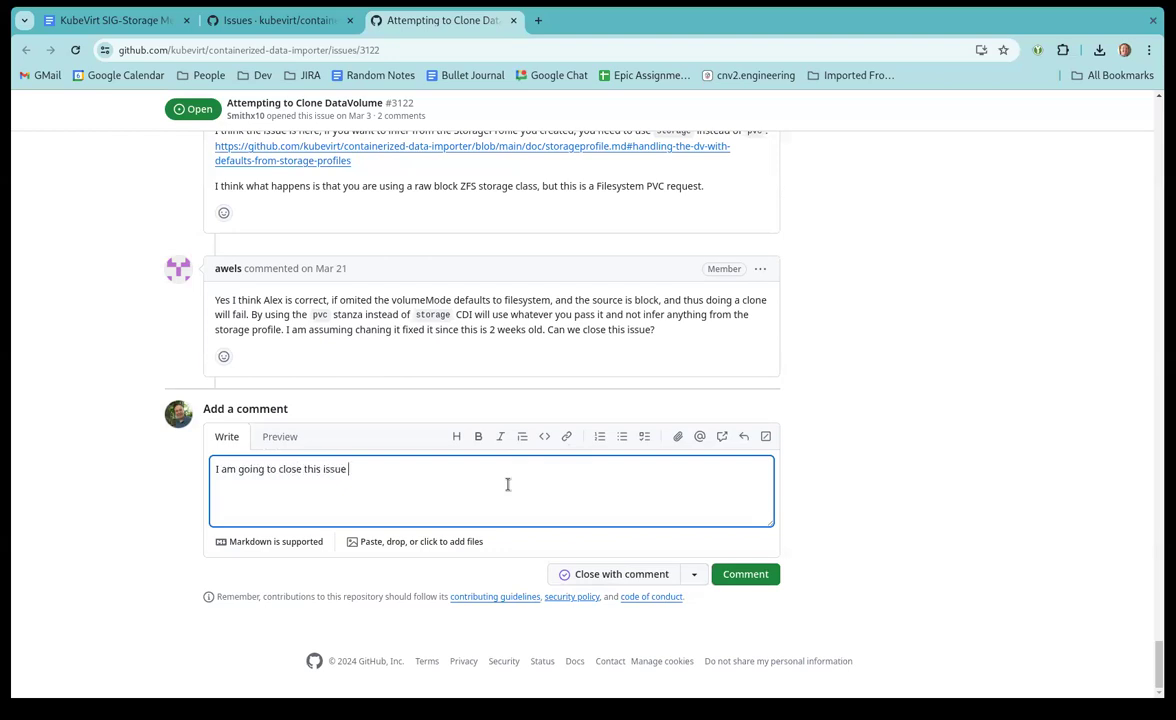
type("deu t")
key("BackSpace")
key("BackSpace")
key("BackSpace")
type("ue to inacvtivity.  Please feel free to repoen an")
key("BackSpace")
key("BackSpace")
key("BackSpace")
key("BackSpace")
key("BackSpace")
key("BackSpace")
key("BackSpace")
type("open and provide the")
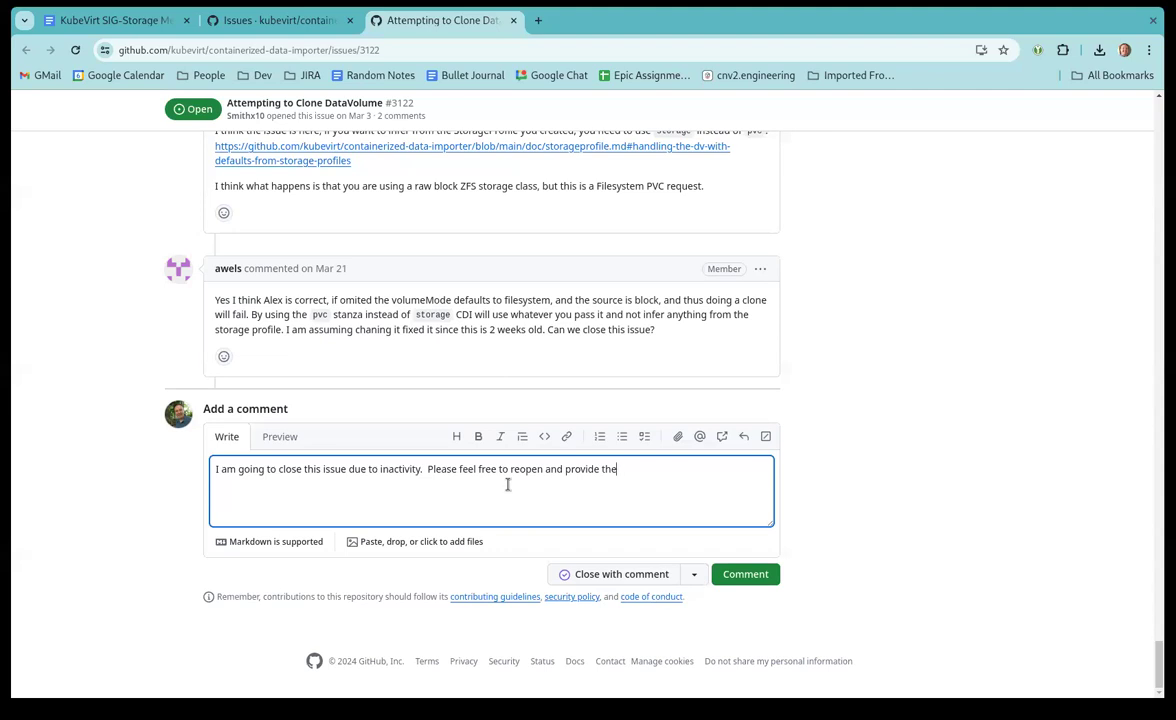
Replace the draft's unfinished ending after "reopen" with "if you'd like to continue the investigation." and close issue #3122 with the comment
key("BackSpace")
key("BackSpace")
key("BackSpace")
key("BackSpace")
key("BackSpace")
key("BackSpace")
key("BackSpace")
key("BackSpace")
type("if you'd like to continue.the in")
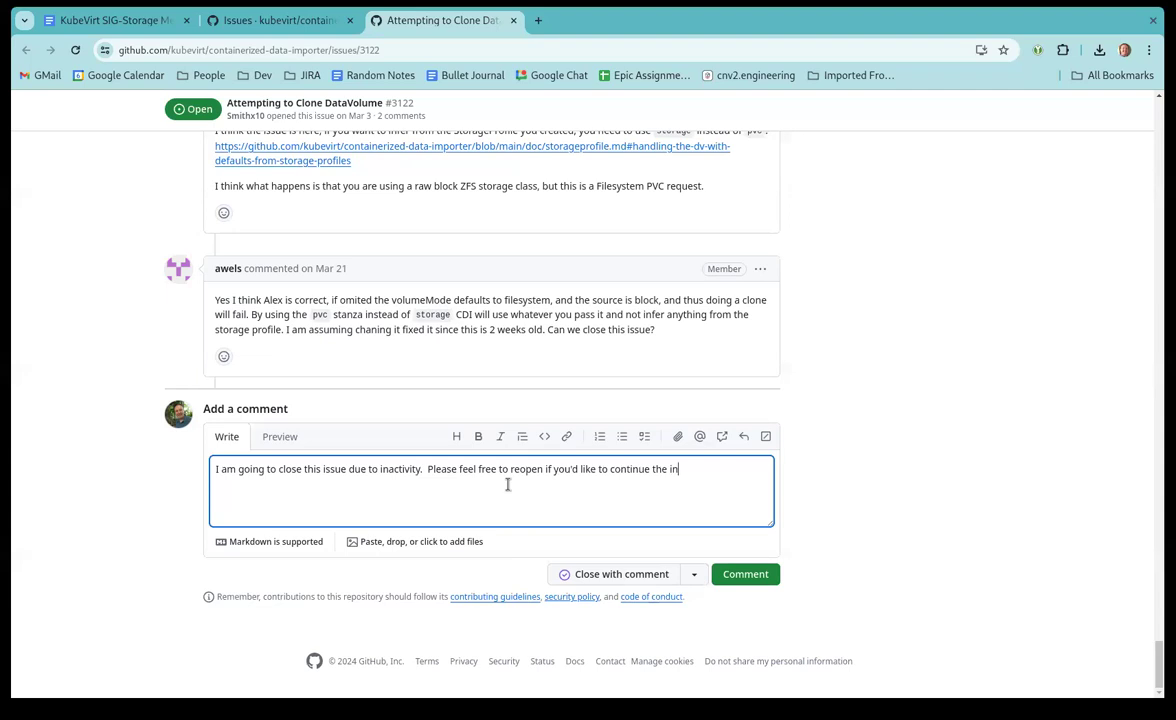
type("vestigation.")
left_click(558, 574)
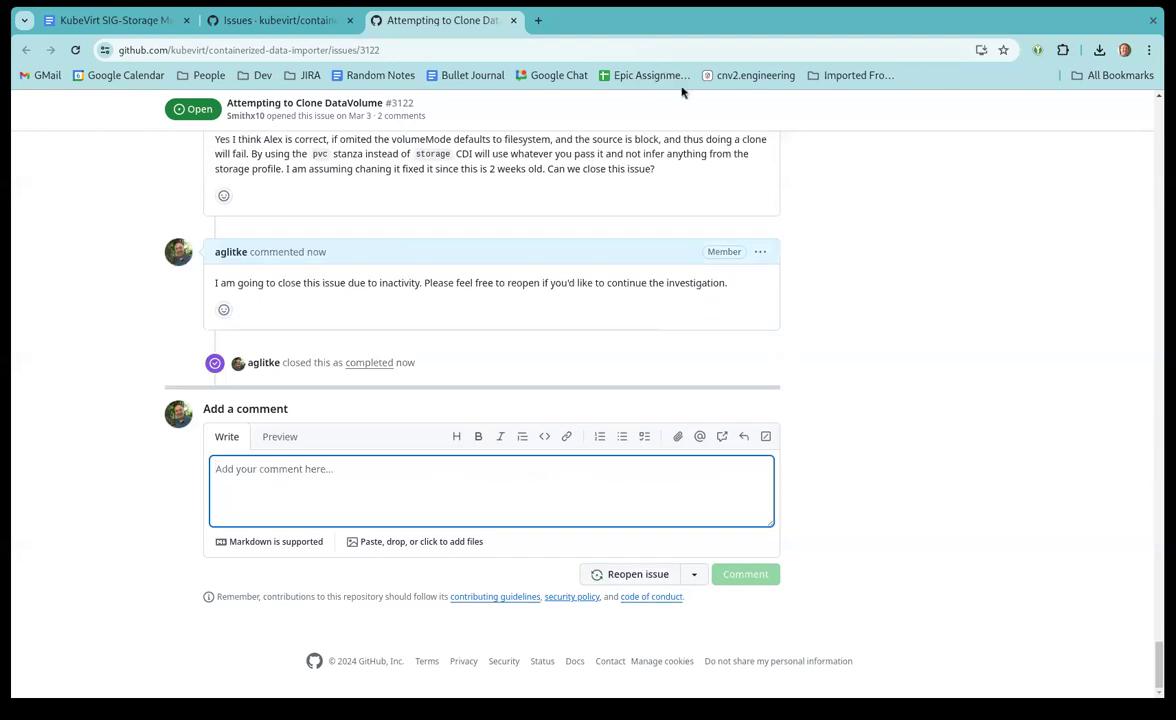